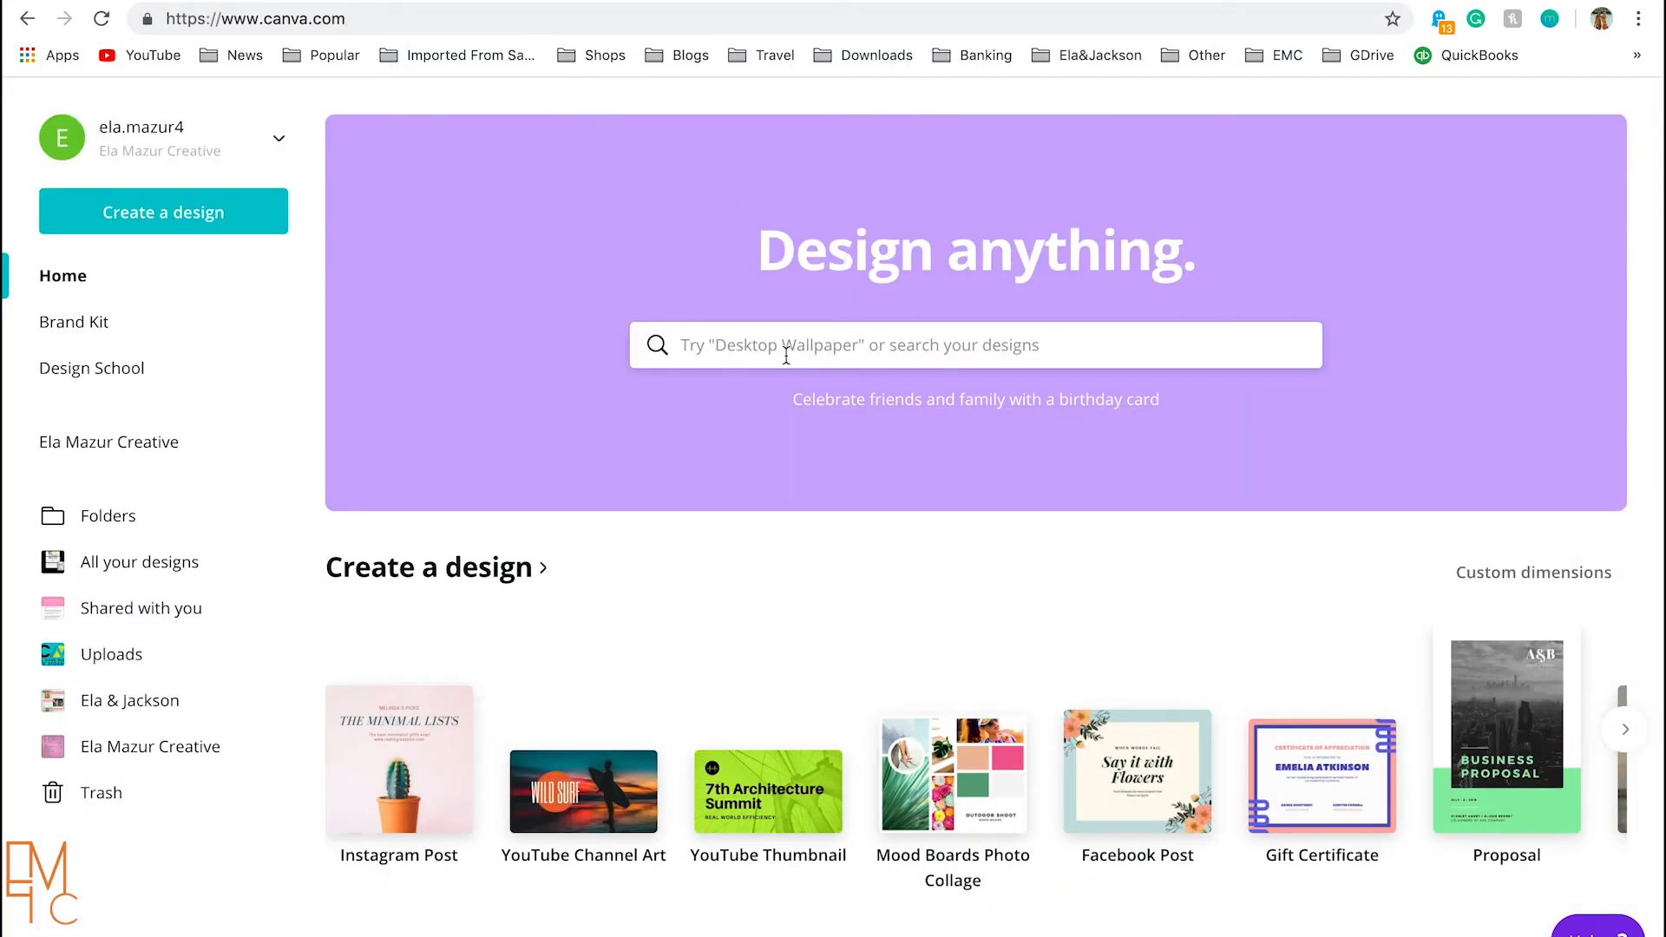
Step: Search the design types for YouTube formats, look over the suggested sizes, and clear the search
{"action": "left_click", "coordinate": [780, 347]}
{"action": "type", "text": "youtibe"}
{"action": "key", "text": "BackSpace"}
{"action": "key", "text": "BackSpace"}
{"action": "key", "text": "BackSpace"}
{"action": "key", "text": "BackSpace"}
{"action": "type", "text": "ube"}
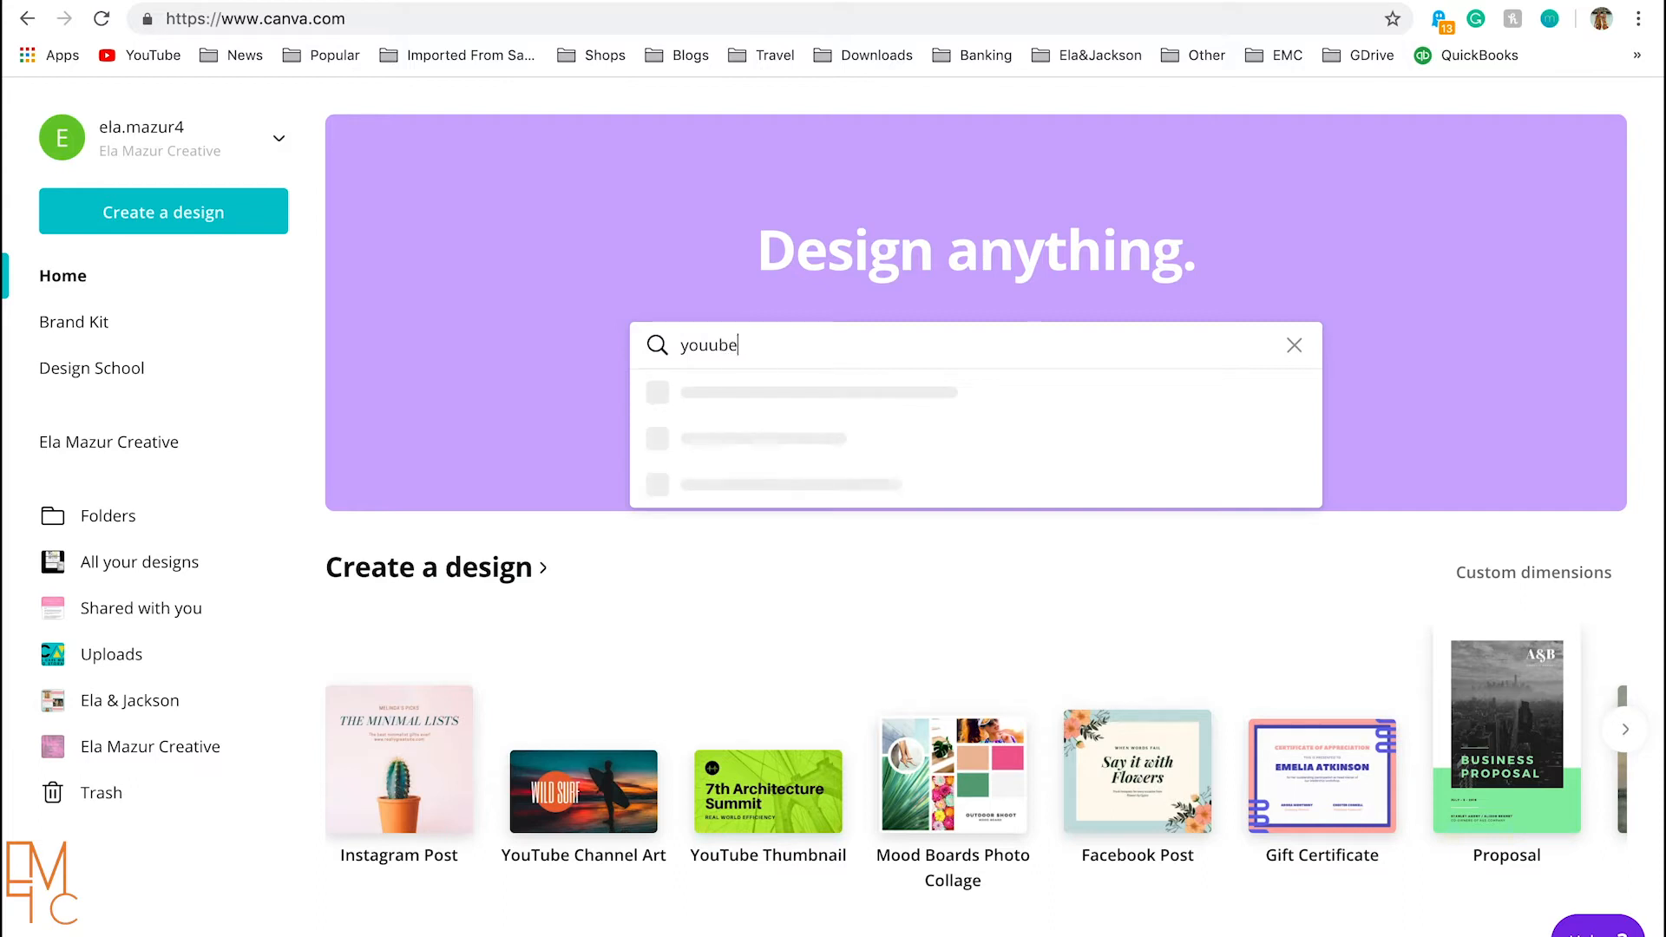
{"action": "key", "text": "BackSpace"}
{"action": "key", "text": "BackSpace"}
{"action": "key", "text": "BackSpace"}
{"action": "key", "text": "BackSpace"}
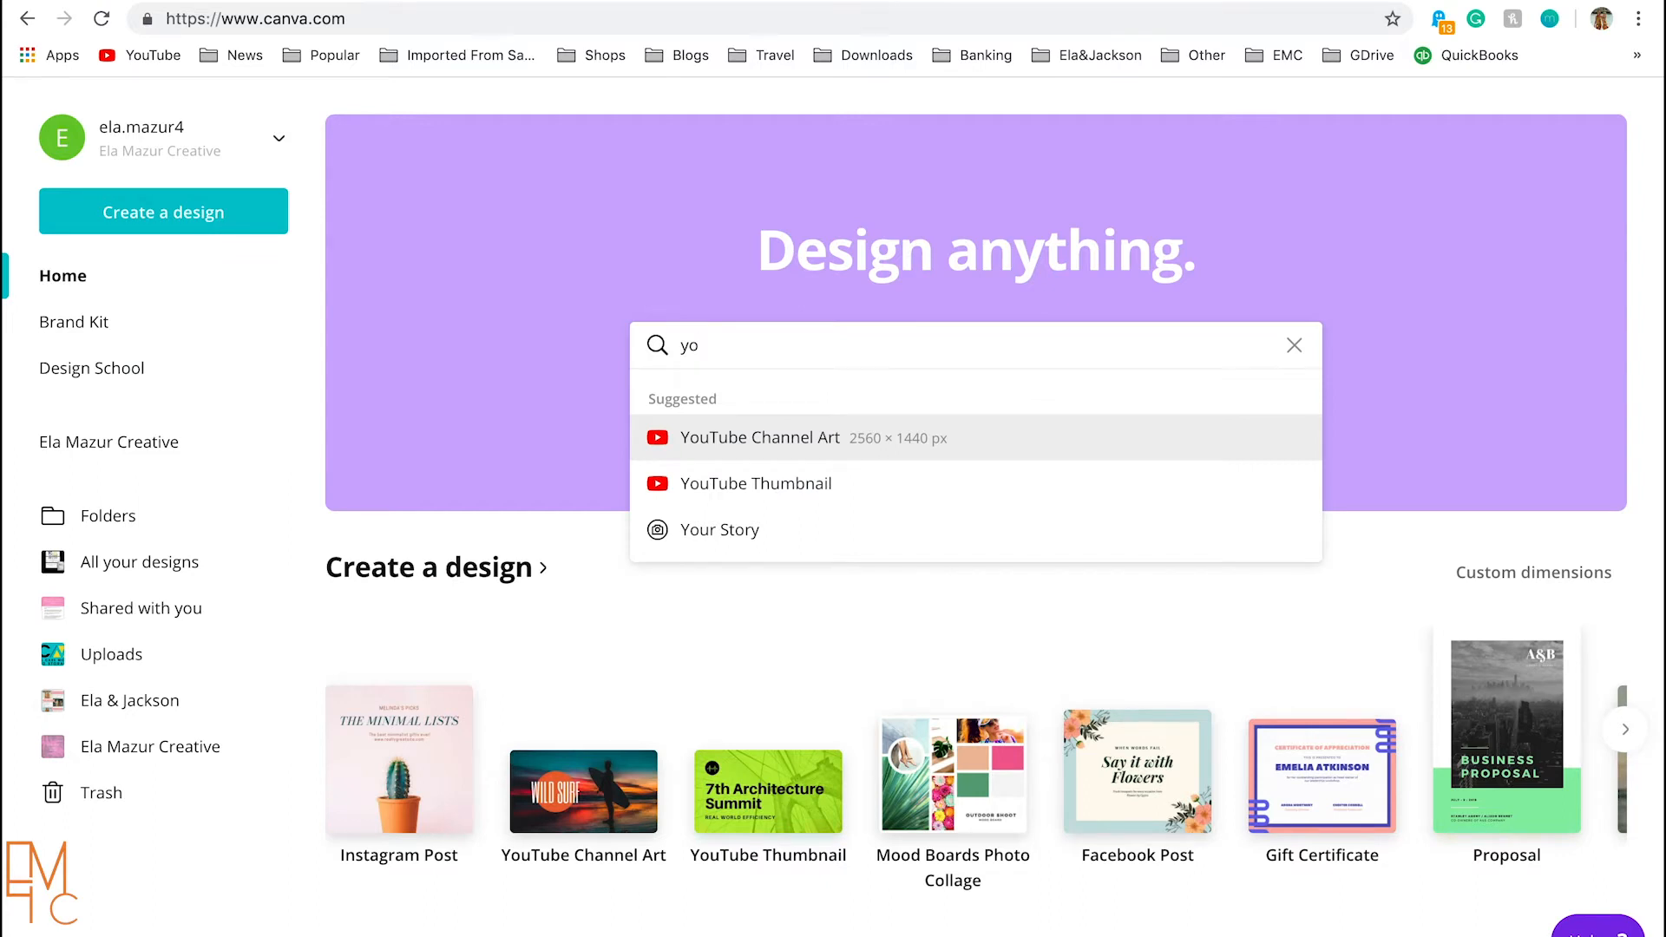
{"action": "left_click", "coordinate": [811, 484]}
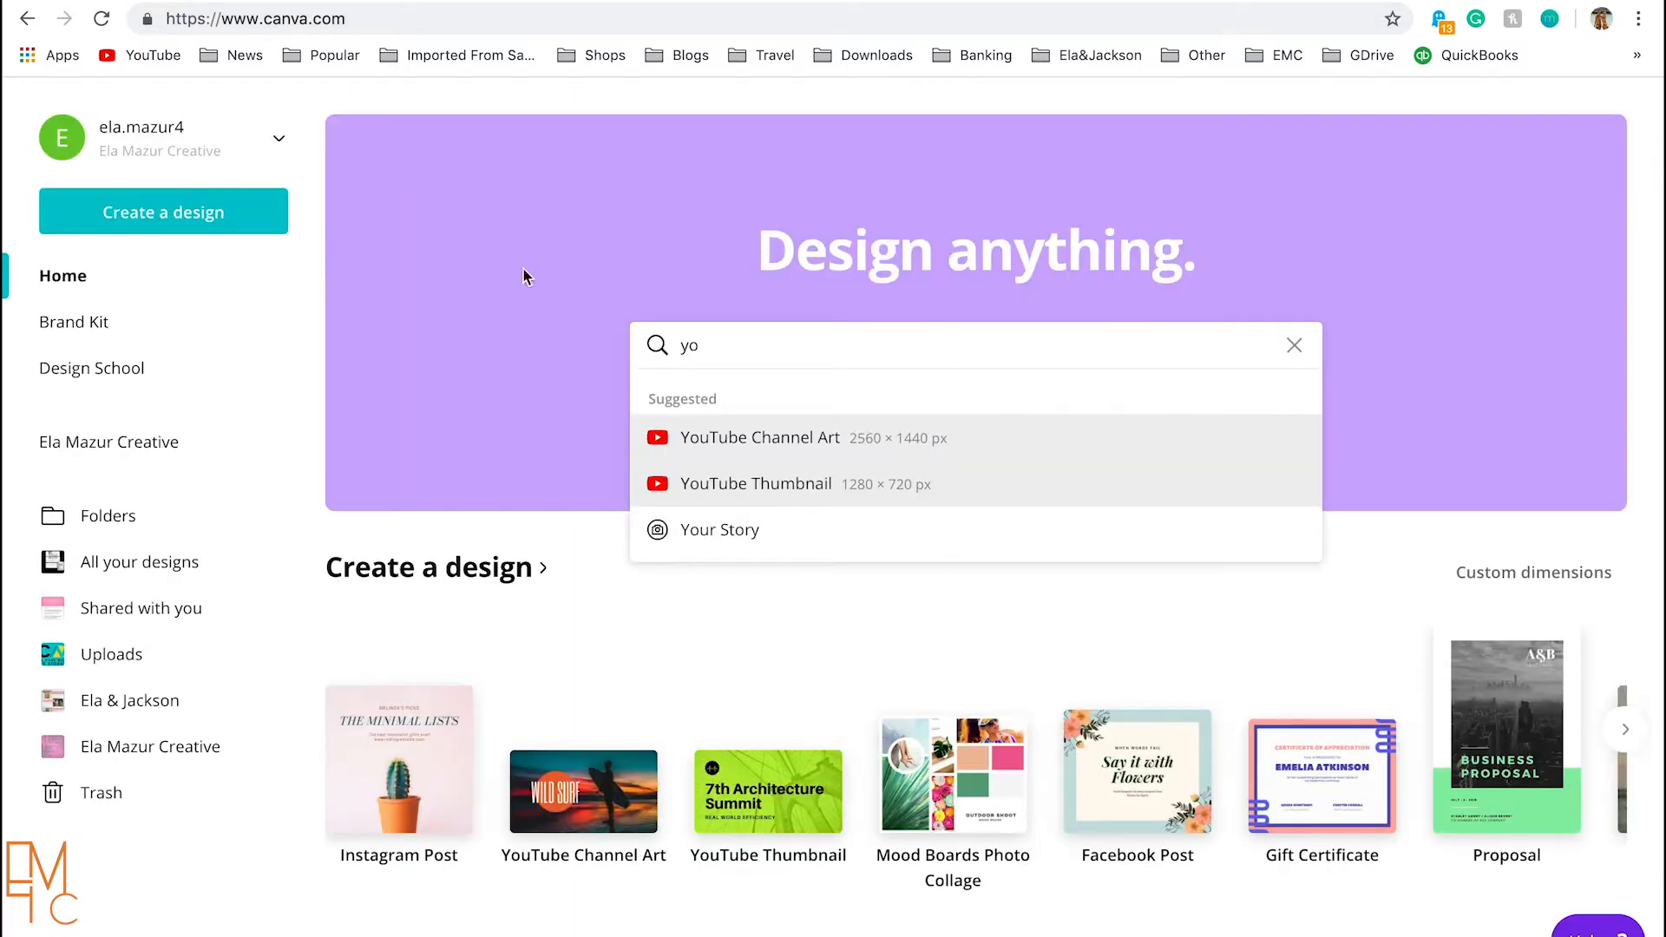
{"action": "left_click", "coordinate": [1293, 346]}
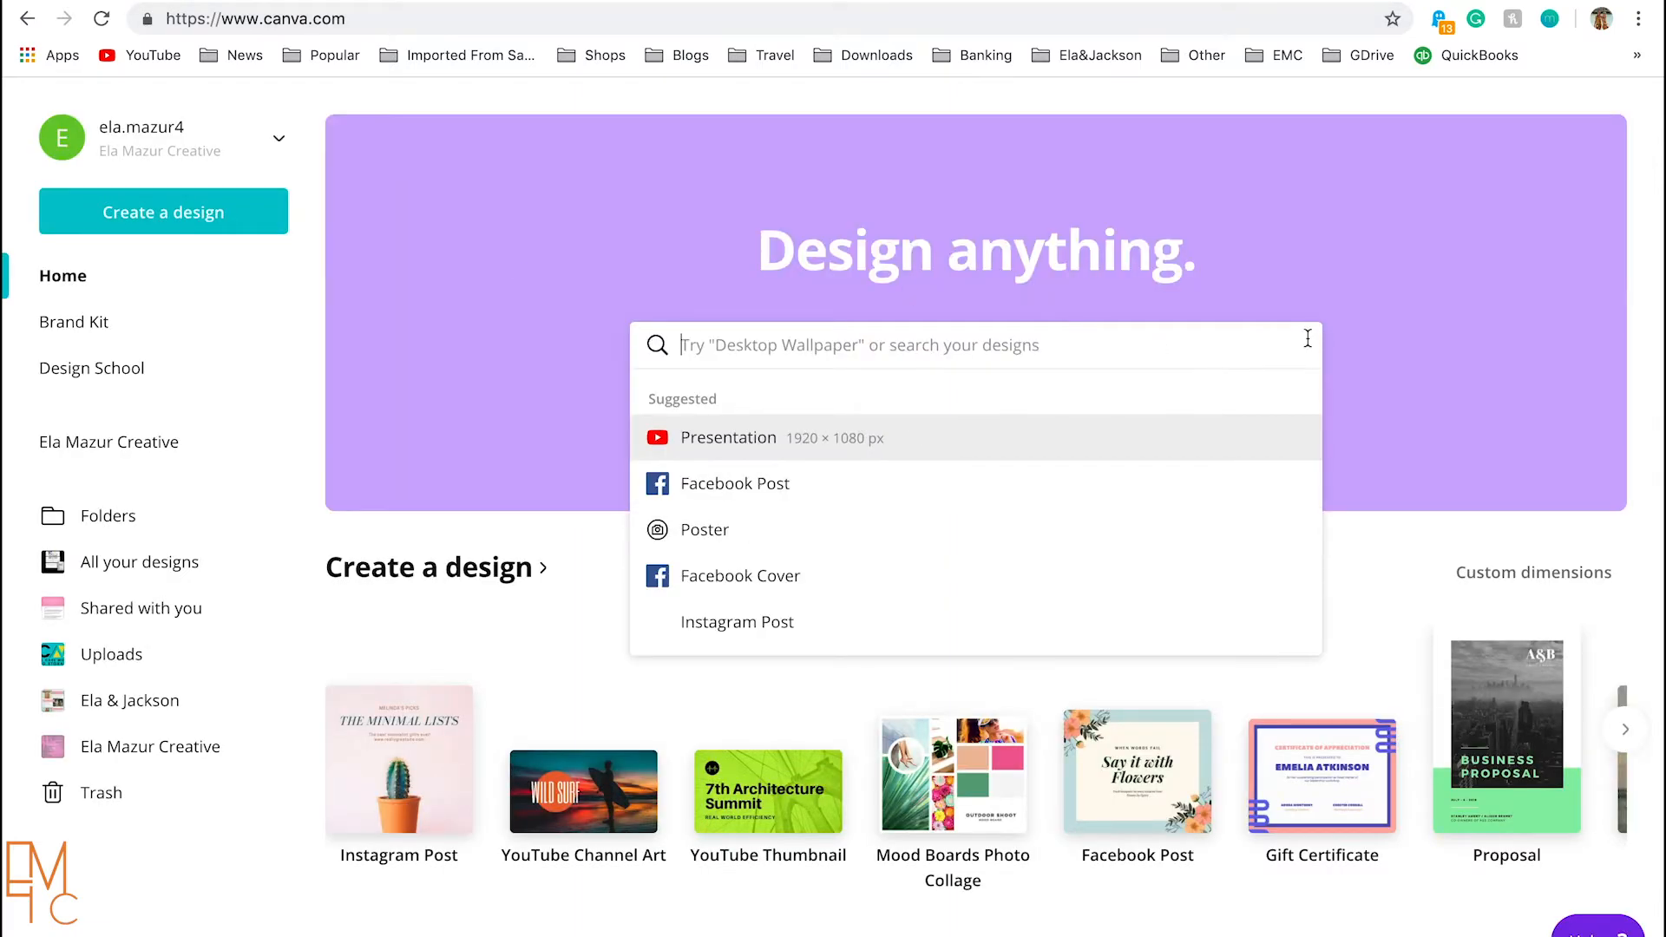
{"action": "left_click", "coordinate": [445, 308]}
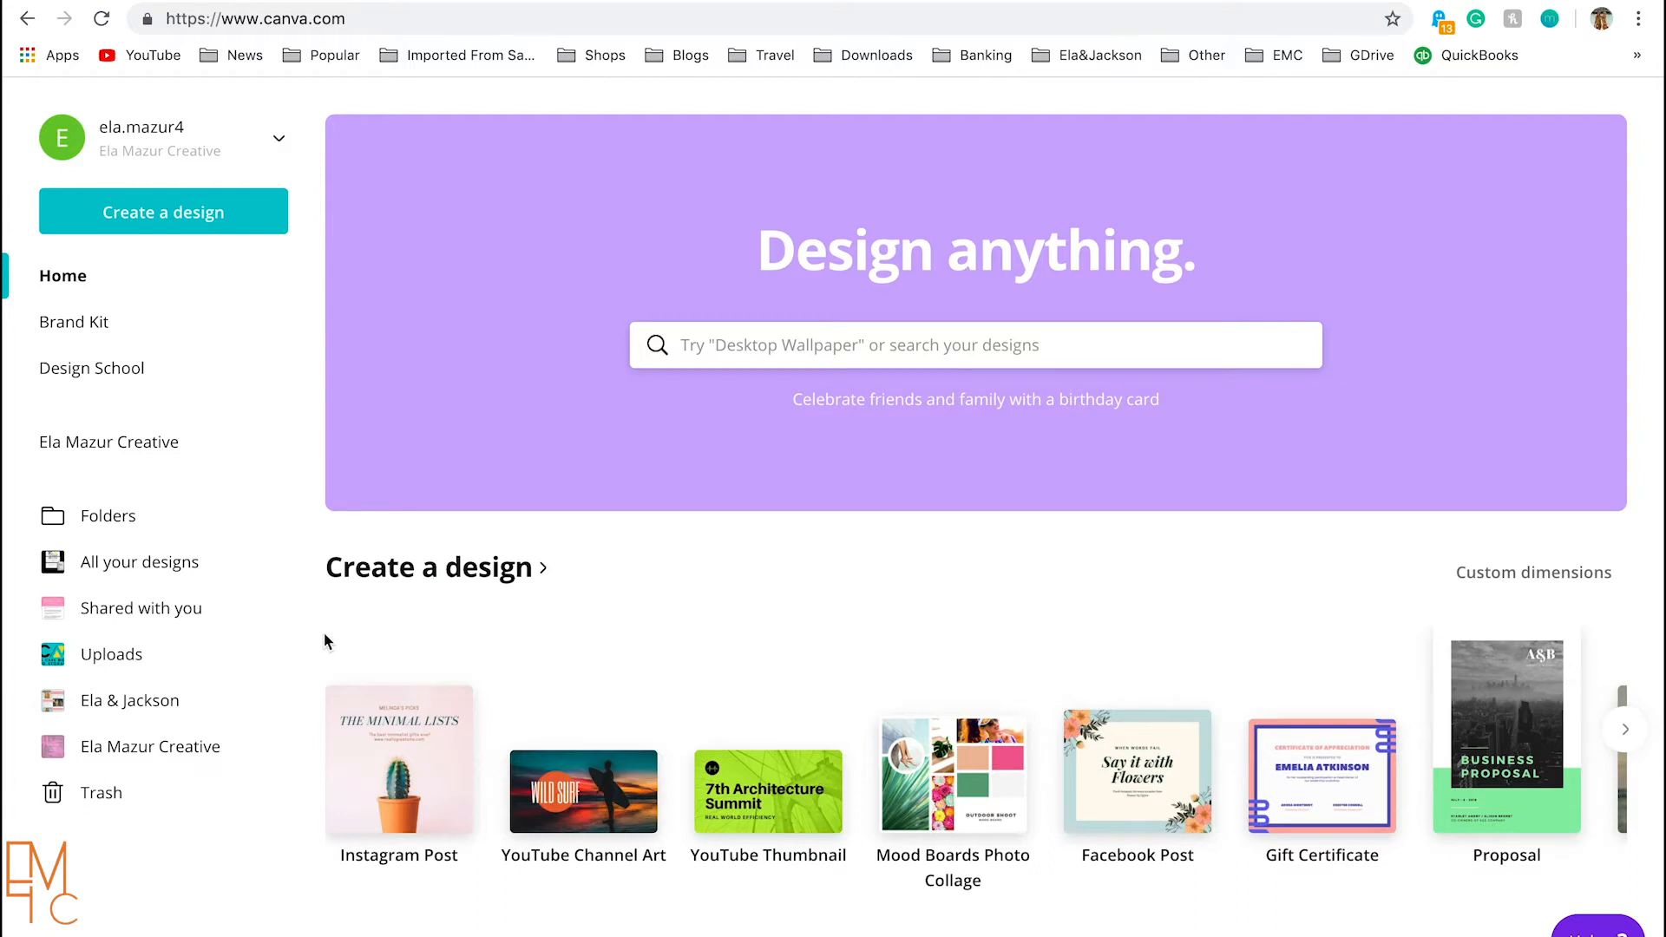
Step: Look over the recent designs on the home page and review the Brand Kit's color palettes, fonts and logos
{"action": "scroll", "coordinate": [324, 628], "scroll_direction": "down", "scroll_amount": 4}
{"action": "scroll", "coordinate": [327, 635], "scroll_direction": "down", "scroll_amount": 1}
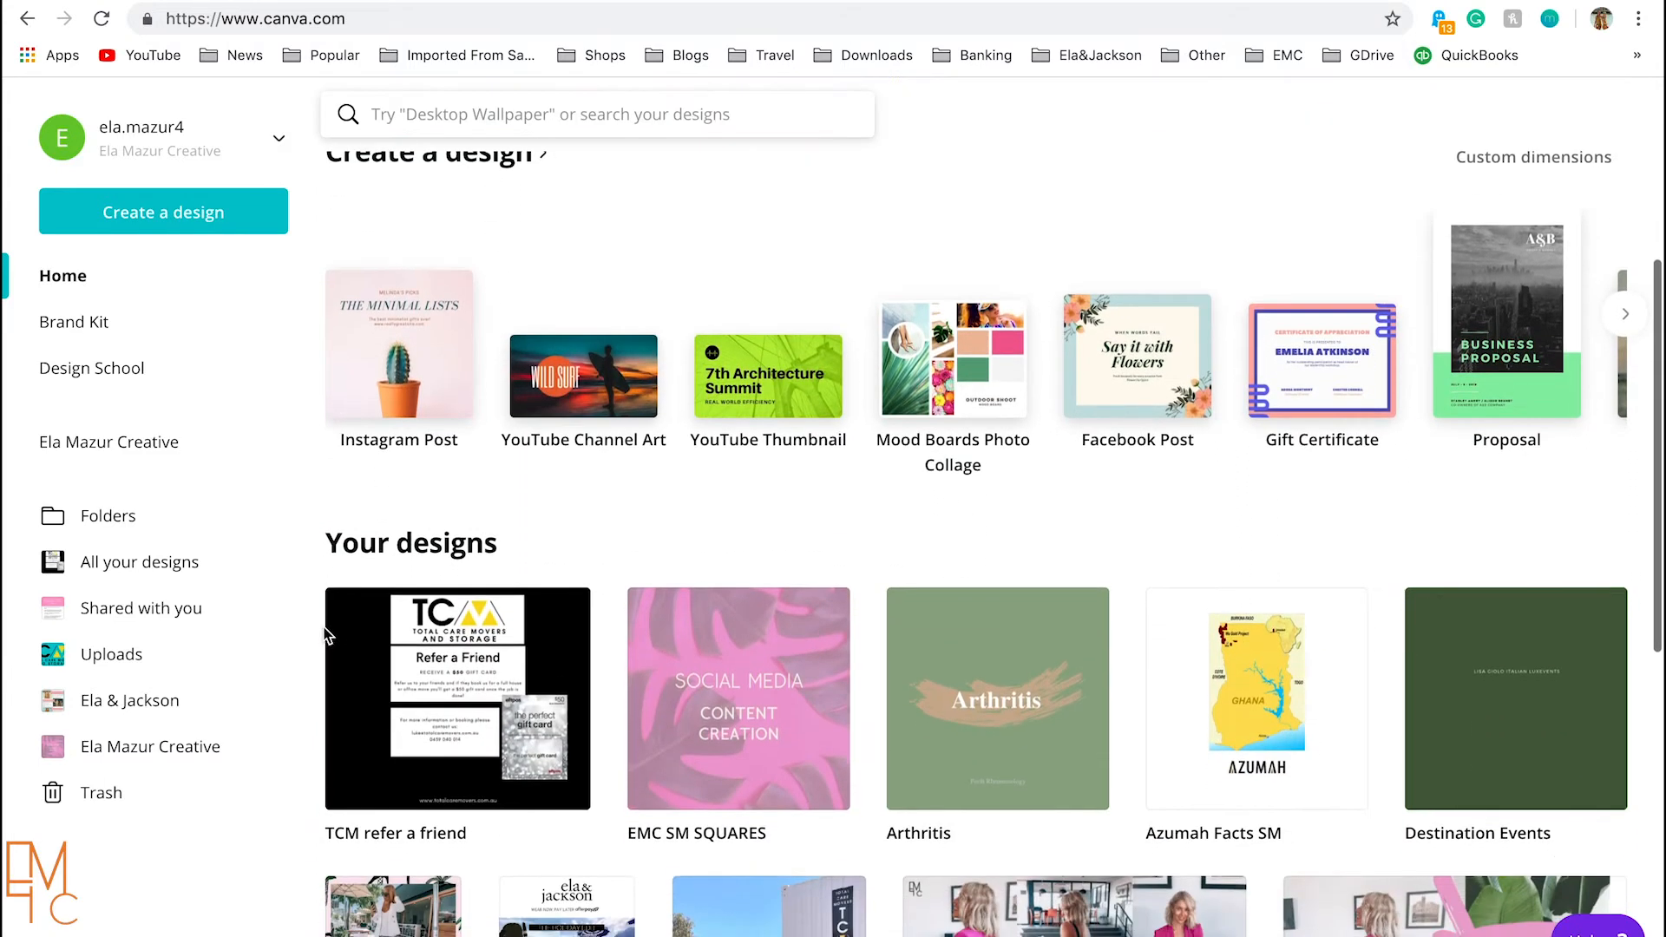
{"action": "scroll", "coordinate": [328, 635], "scroll_direction": "up", "scroll_amount": 5}
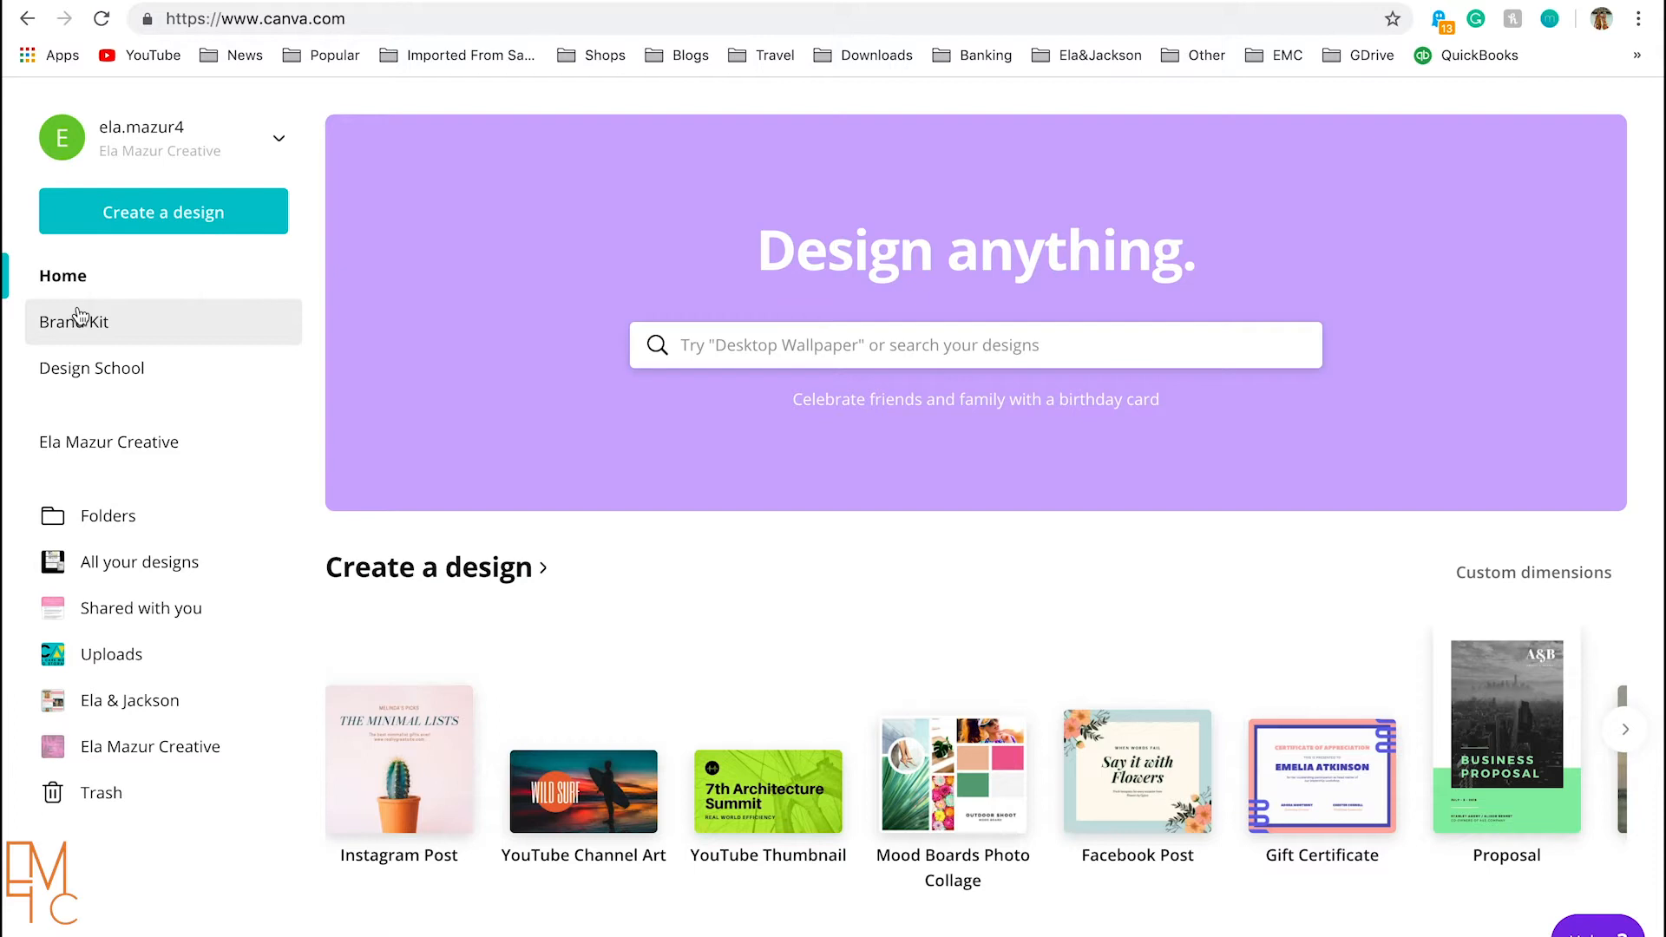
{"action": "left_click", "coordinate": [90, 336]}
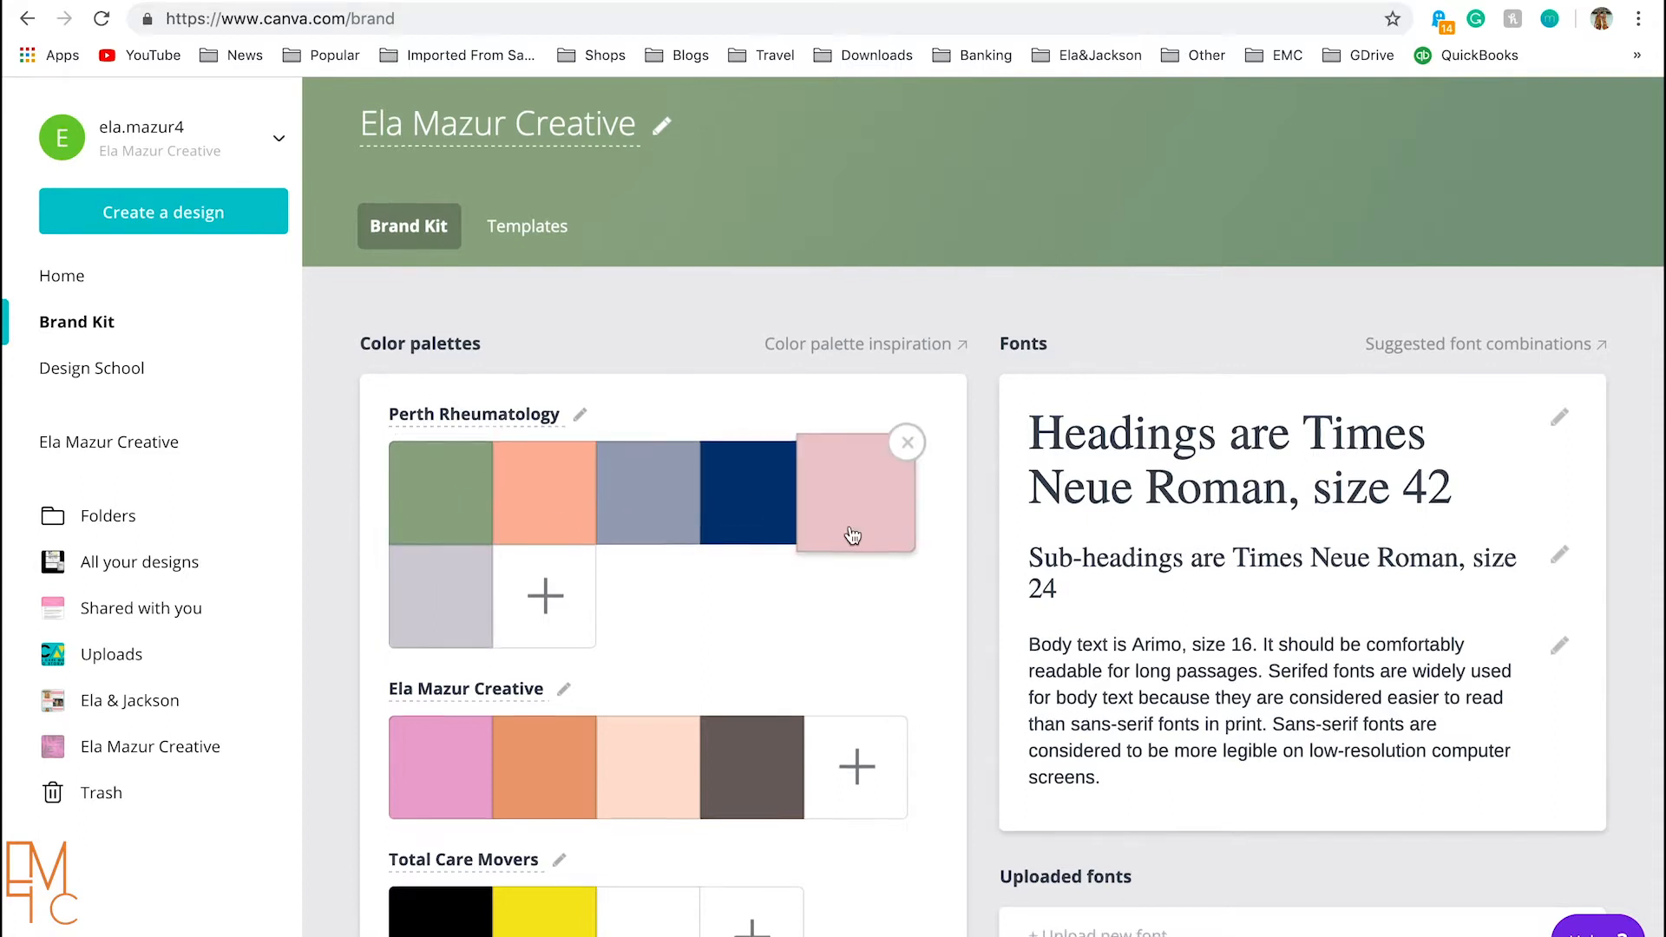
{"action": "scroll", "coordinate": [694, 521], "scroll_direction": "down", "scroll_amount": 3}
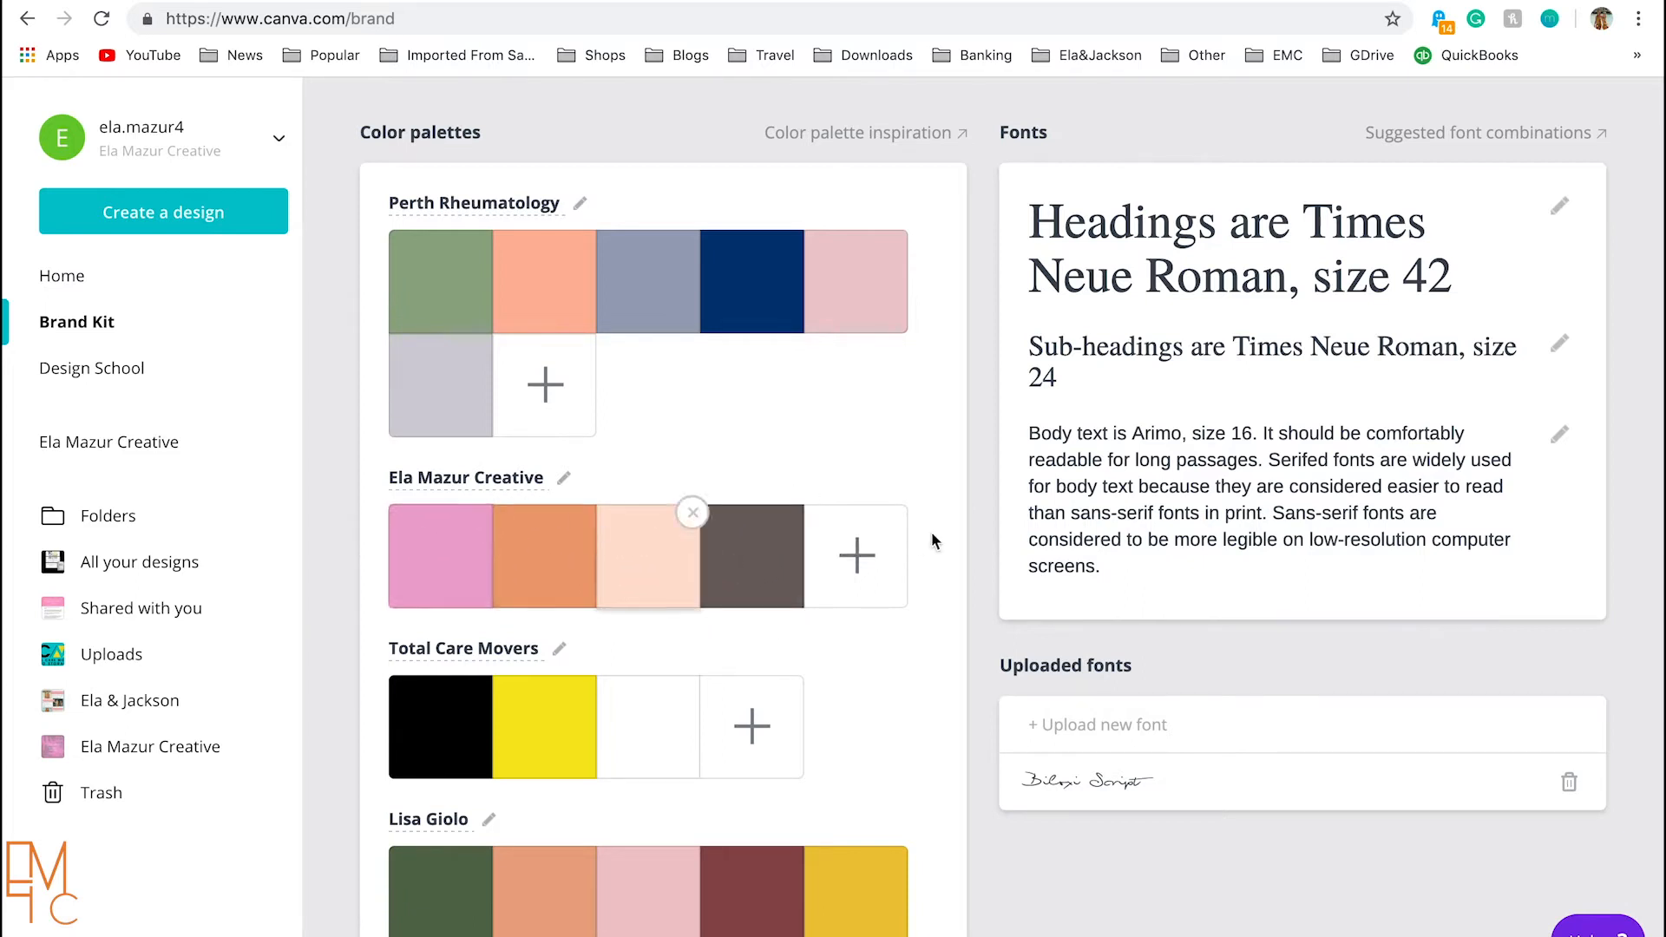
{"action": "scroll", "coordinate": [994, 514], "scroll_direction": "down", "scroll_amount": 4}
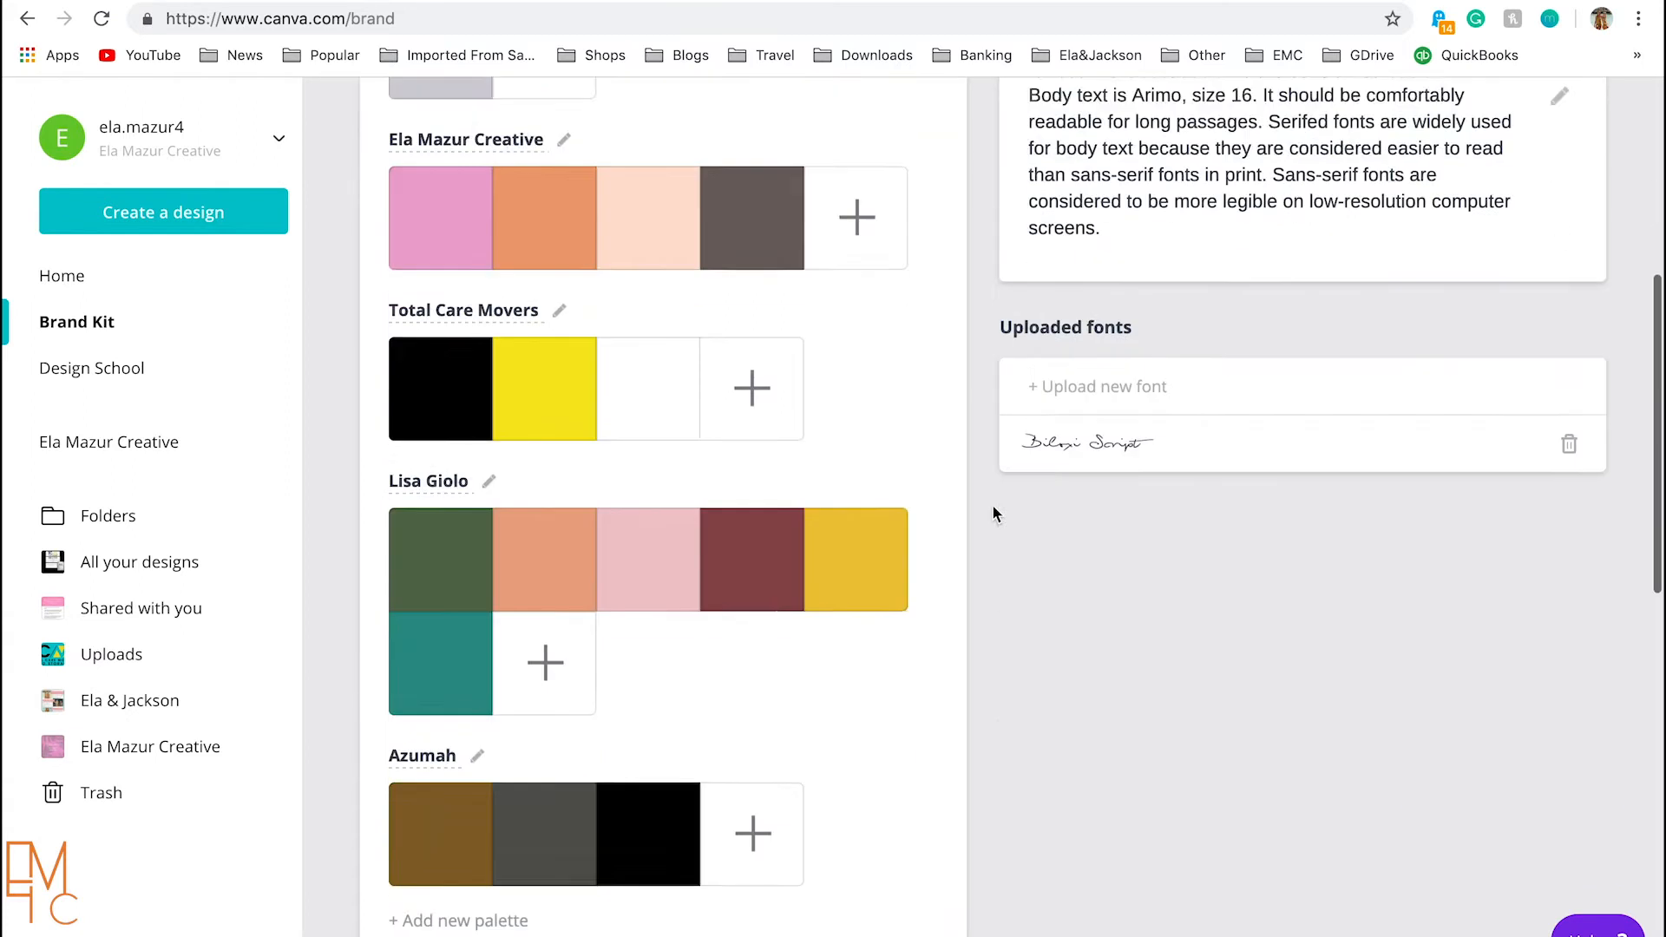
{"action": "scroll", "coordinate": [993, 507], "scroll_direction": "down", "scroll_amount": 12}
{"action": "scroll", "coordinate": [992, 507], "scroll_direction": "up", "scroll_amount": 4}
{"action": "scroll", "coordinate": [995, 433], "scroll_direction": "down", "scroll_amount": 2}
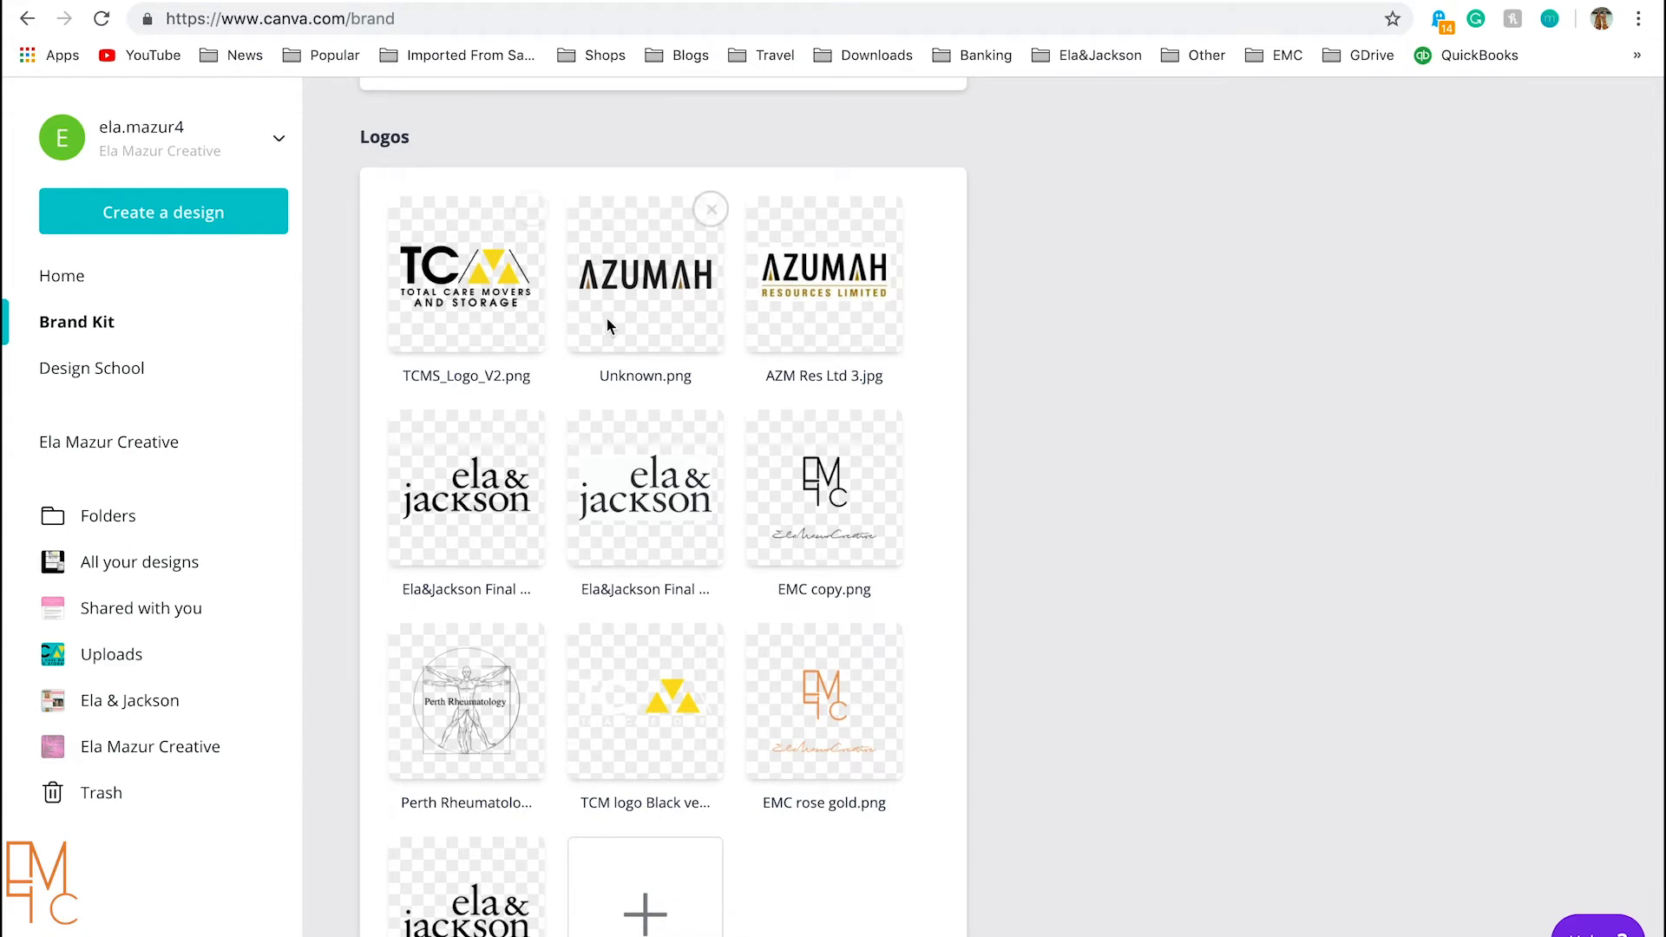
{"action": "scroll", "coordinate": [977, 416], "scroll_direction": "down", "scroll_amount": 3}
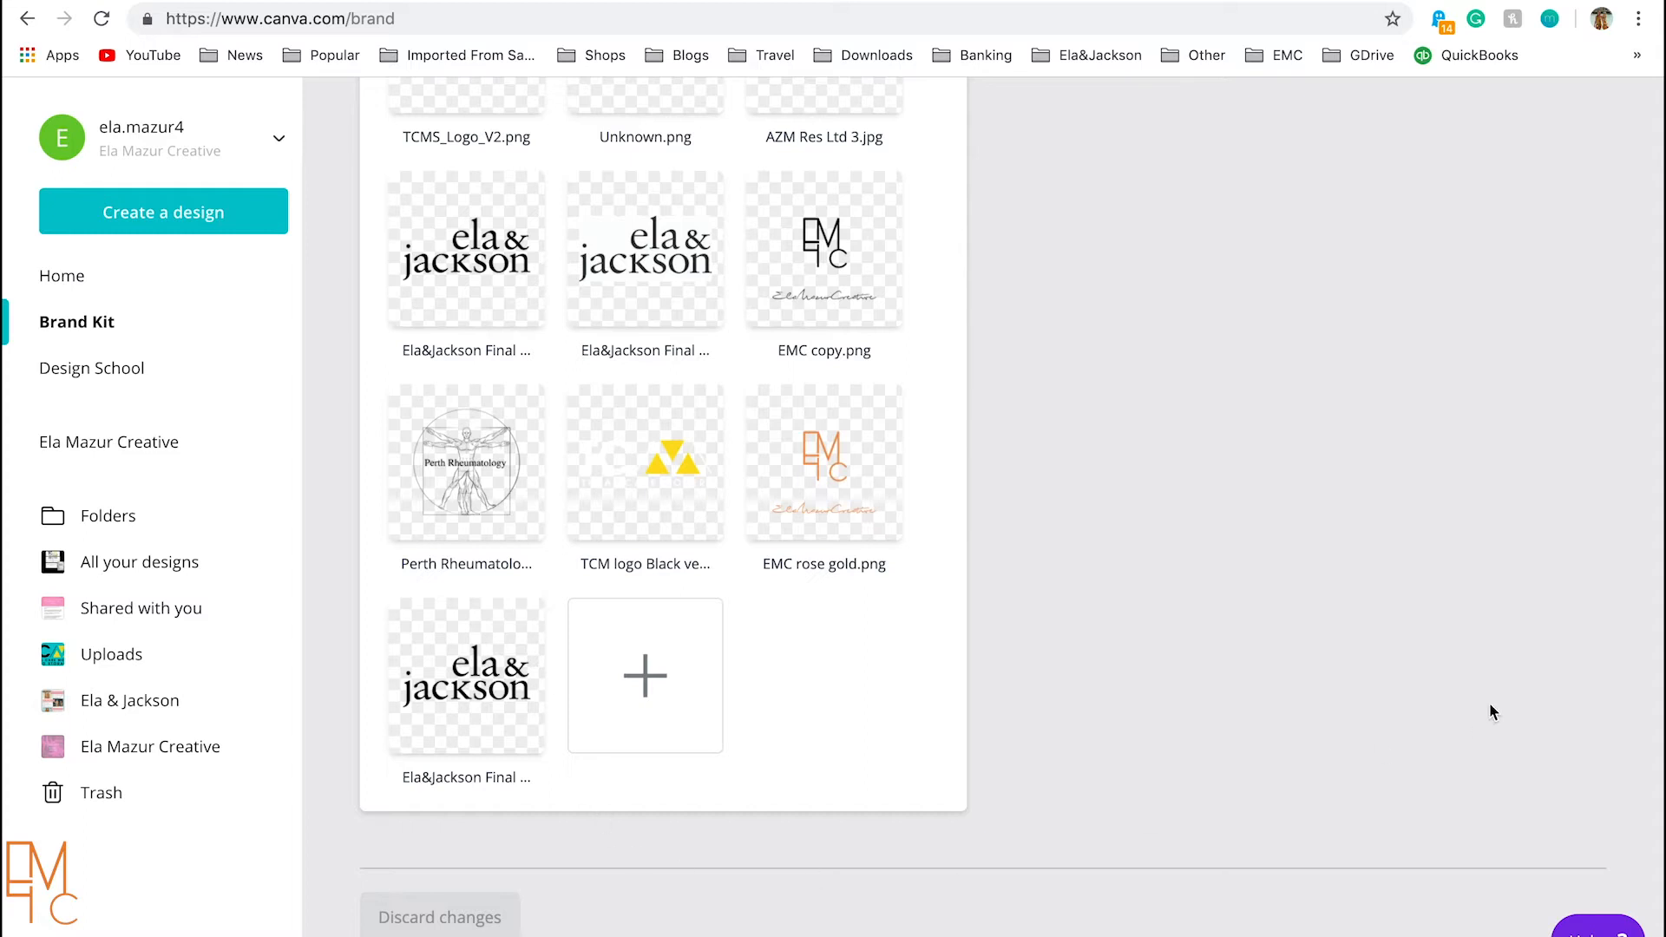
{"action": "scroll", "coordinate": [1406, 561], "scroll_direction": "up", "scroll_amount": 10}
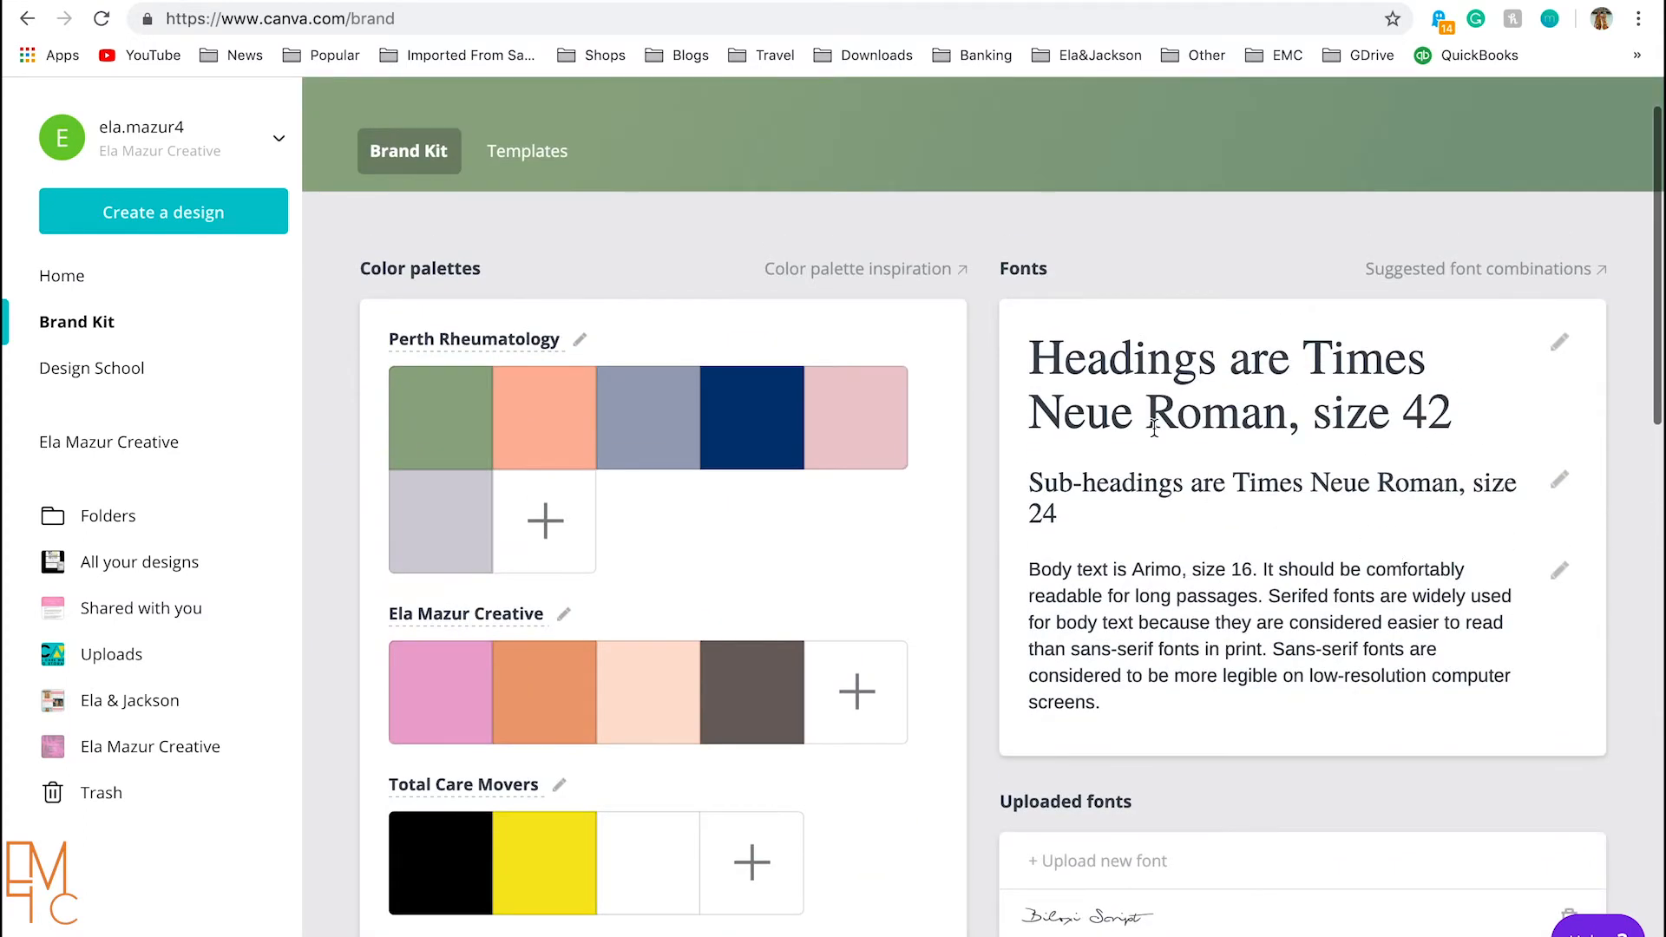
{"action": "scroll", "coordinate": [1154, 425], "scroll_direction": "down", "scroll_amount": 2}
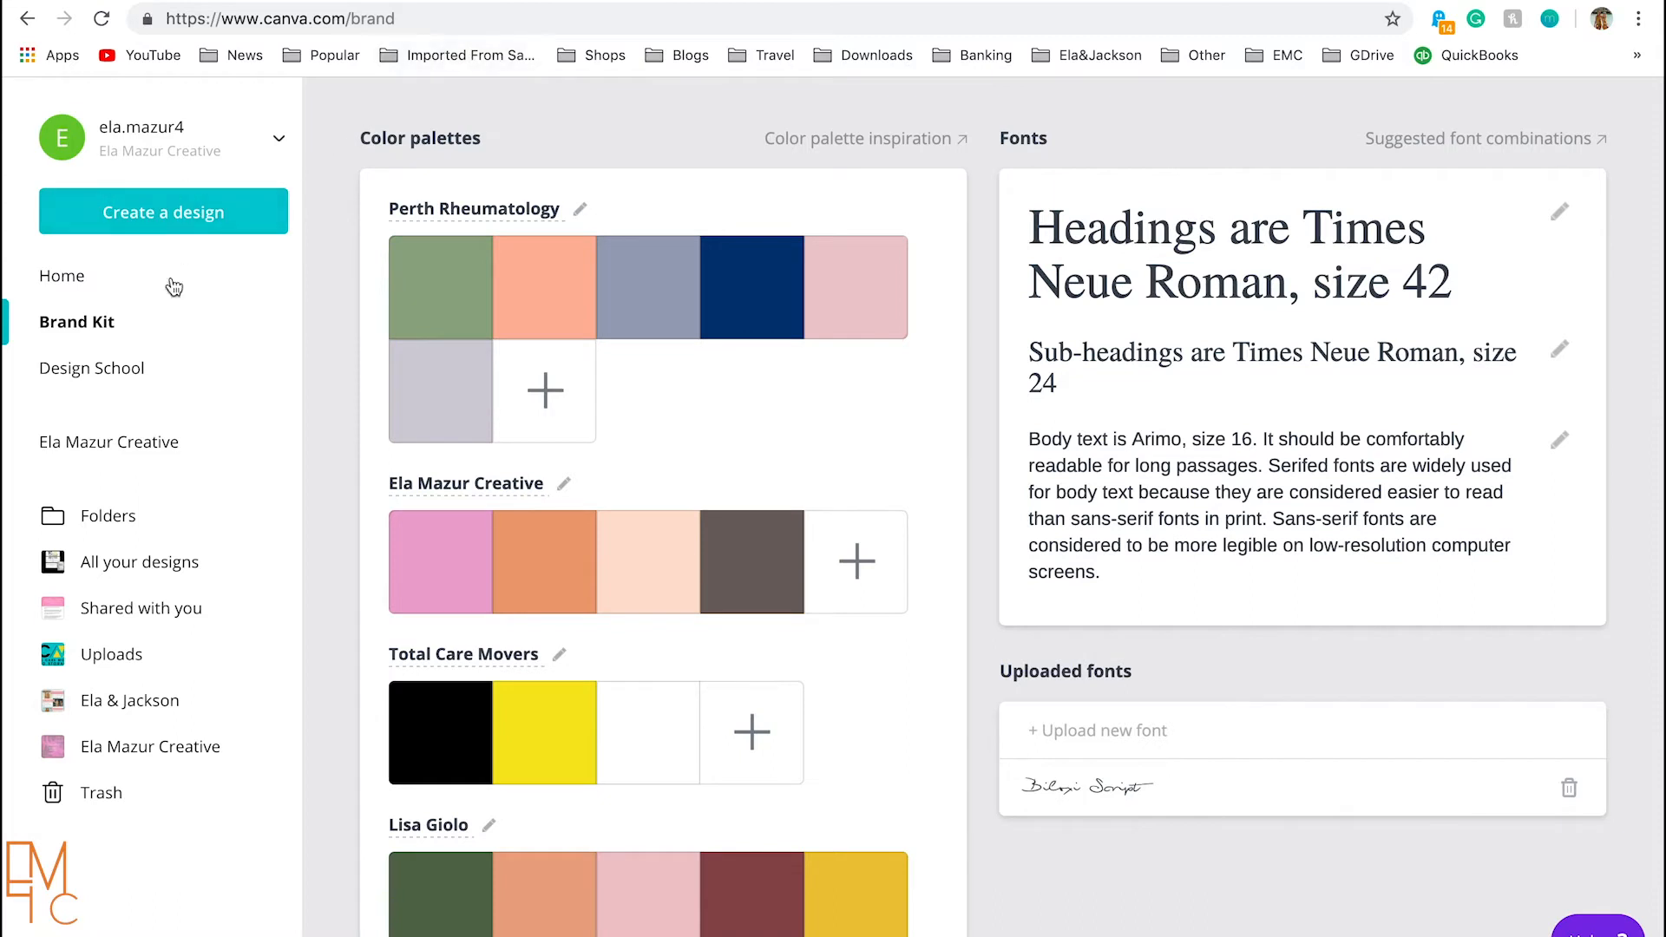
Step: Browse the available design types by category and create a blank YouTube Thumbnail design
{"action": "left_click", "coordinate": [65, 278]}
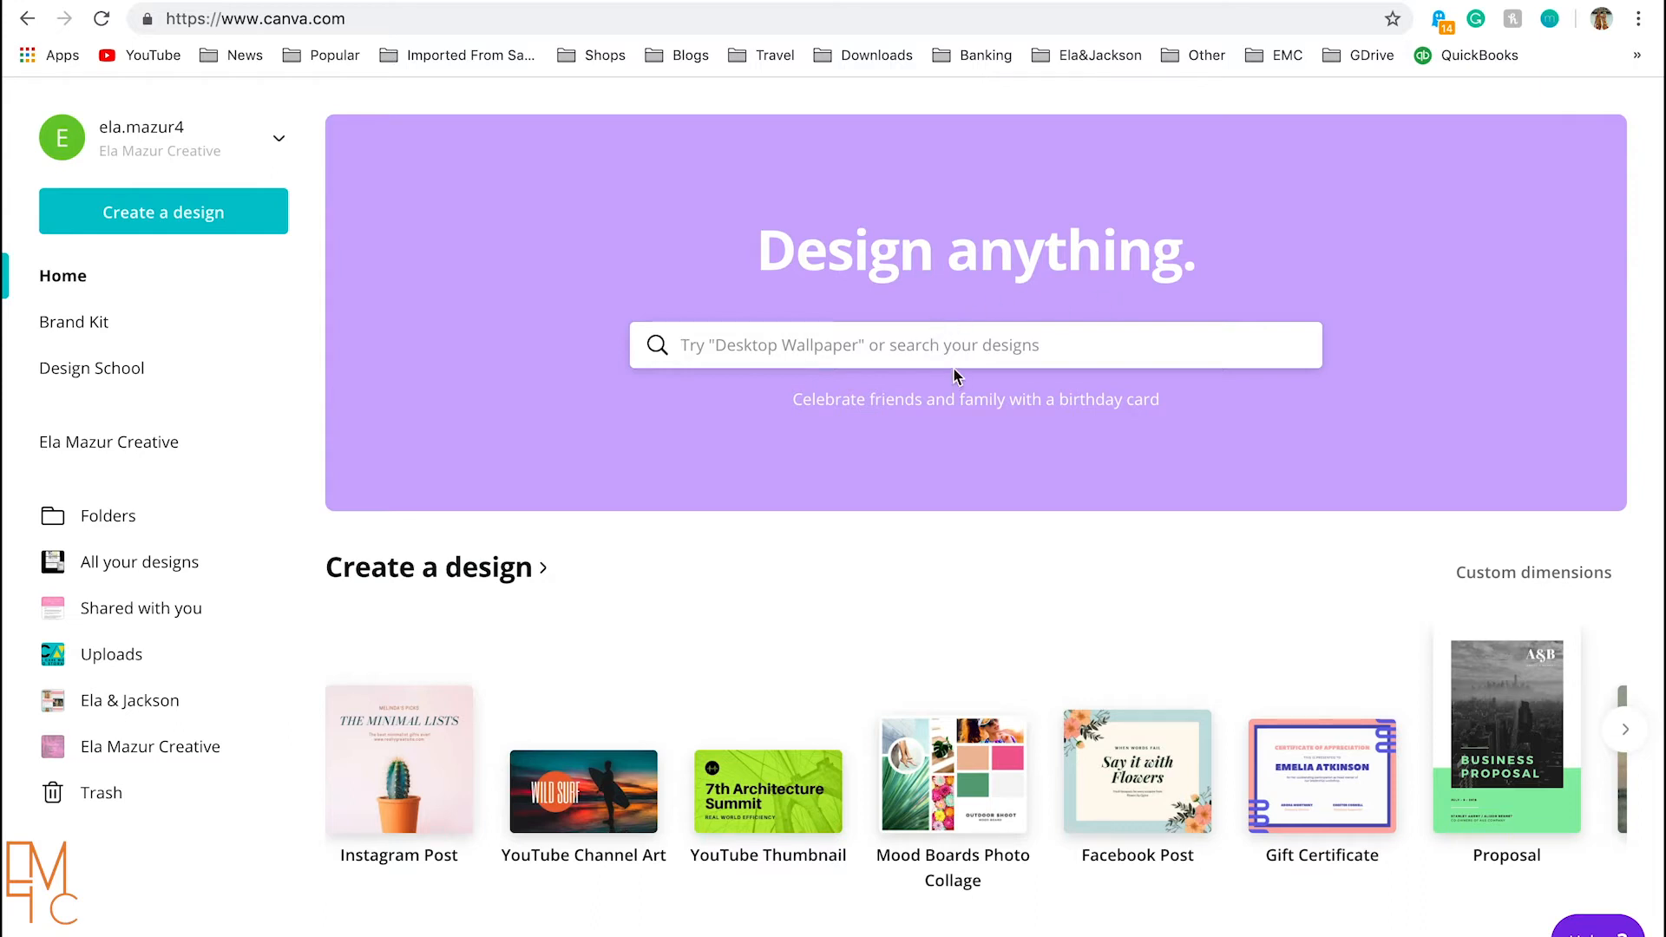
{"action": "scroll", "coordinate": [958, 479], "scroll_direction": "down", "scroll_amount": 2}
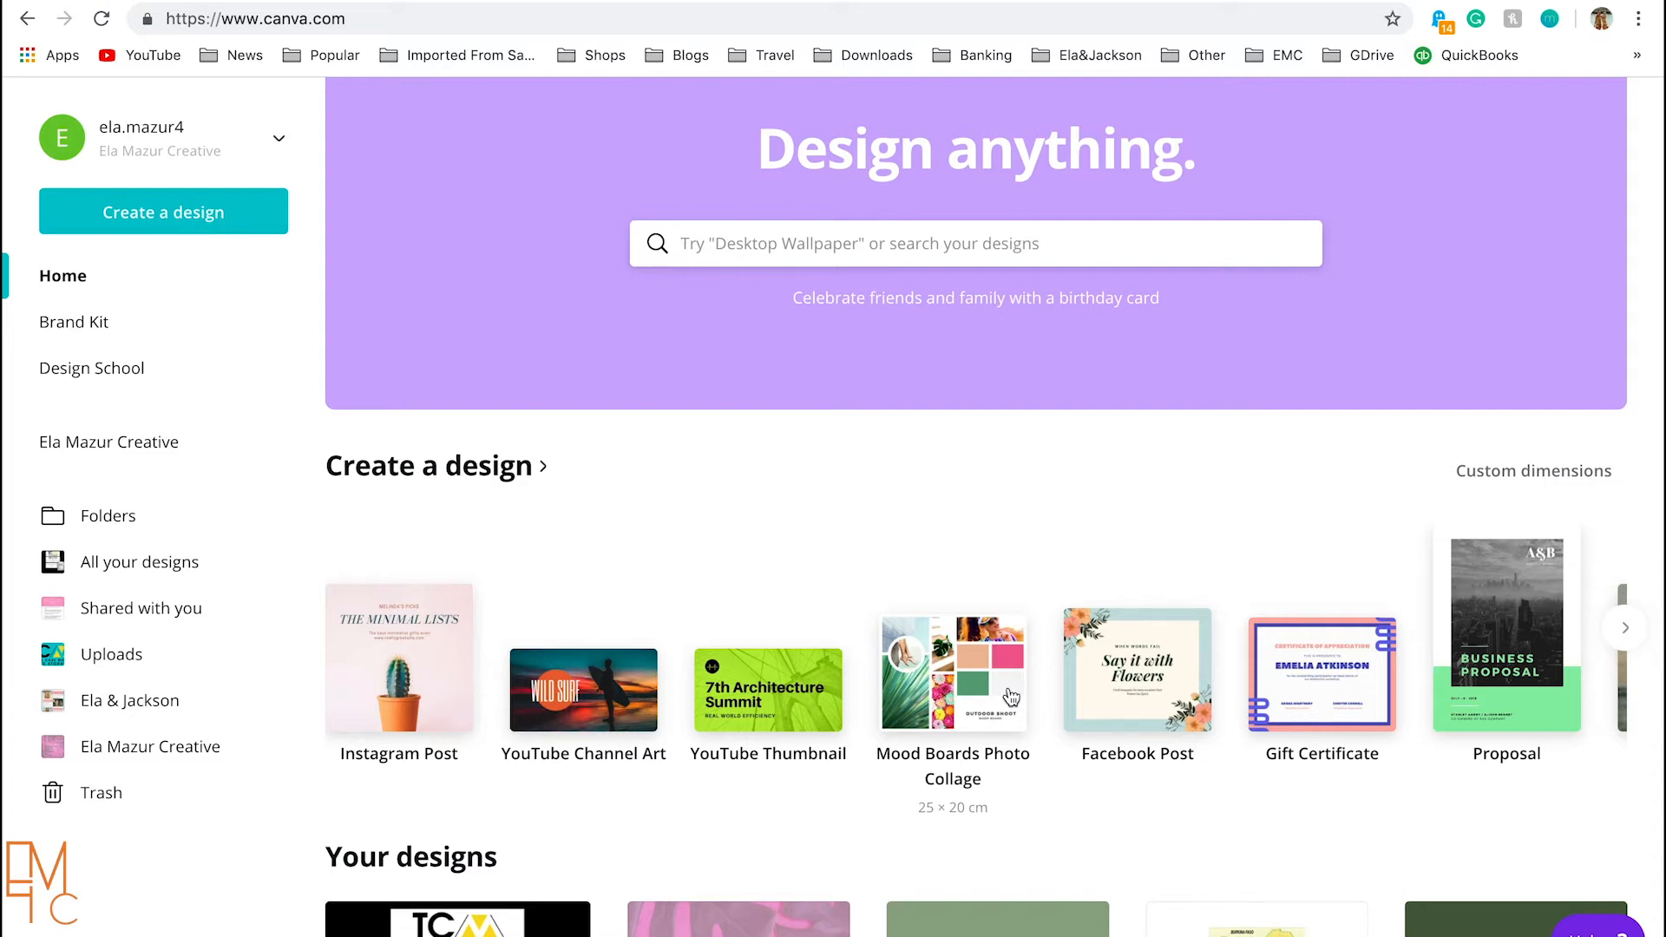
{"action": "left_click", "coordinate": [1628, 655]}
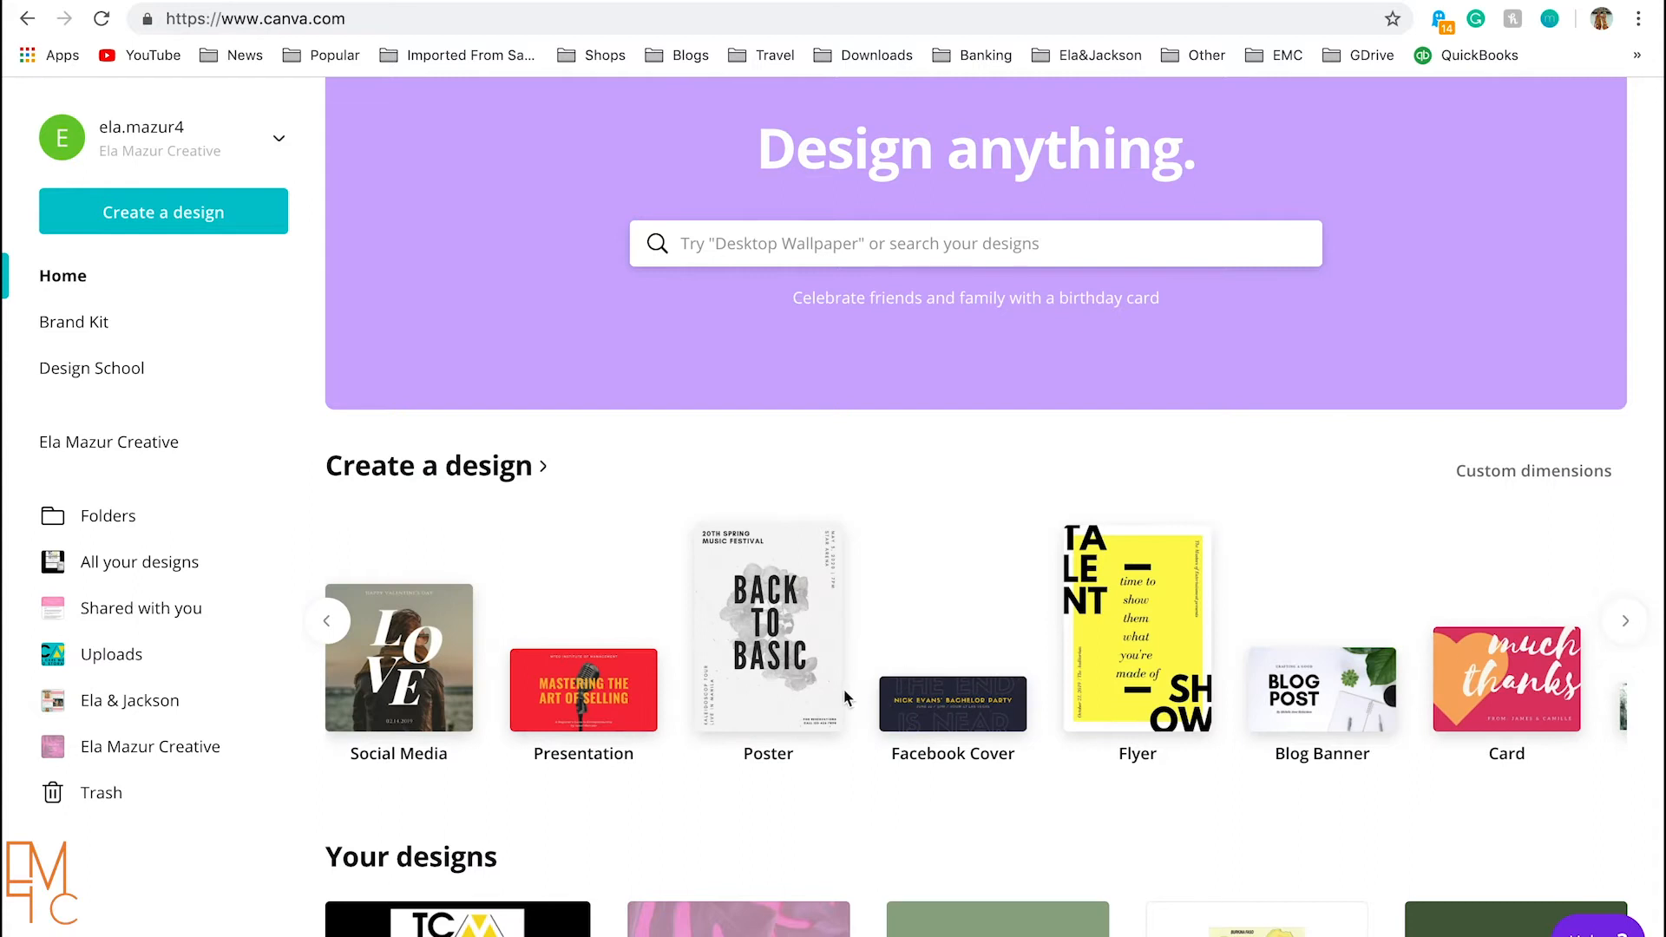
{"action": "left_click", "coordinate": [461, 470]}
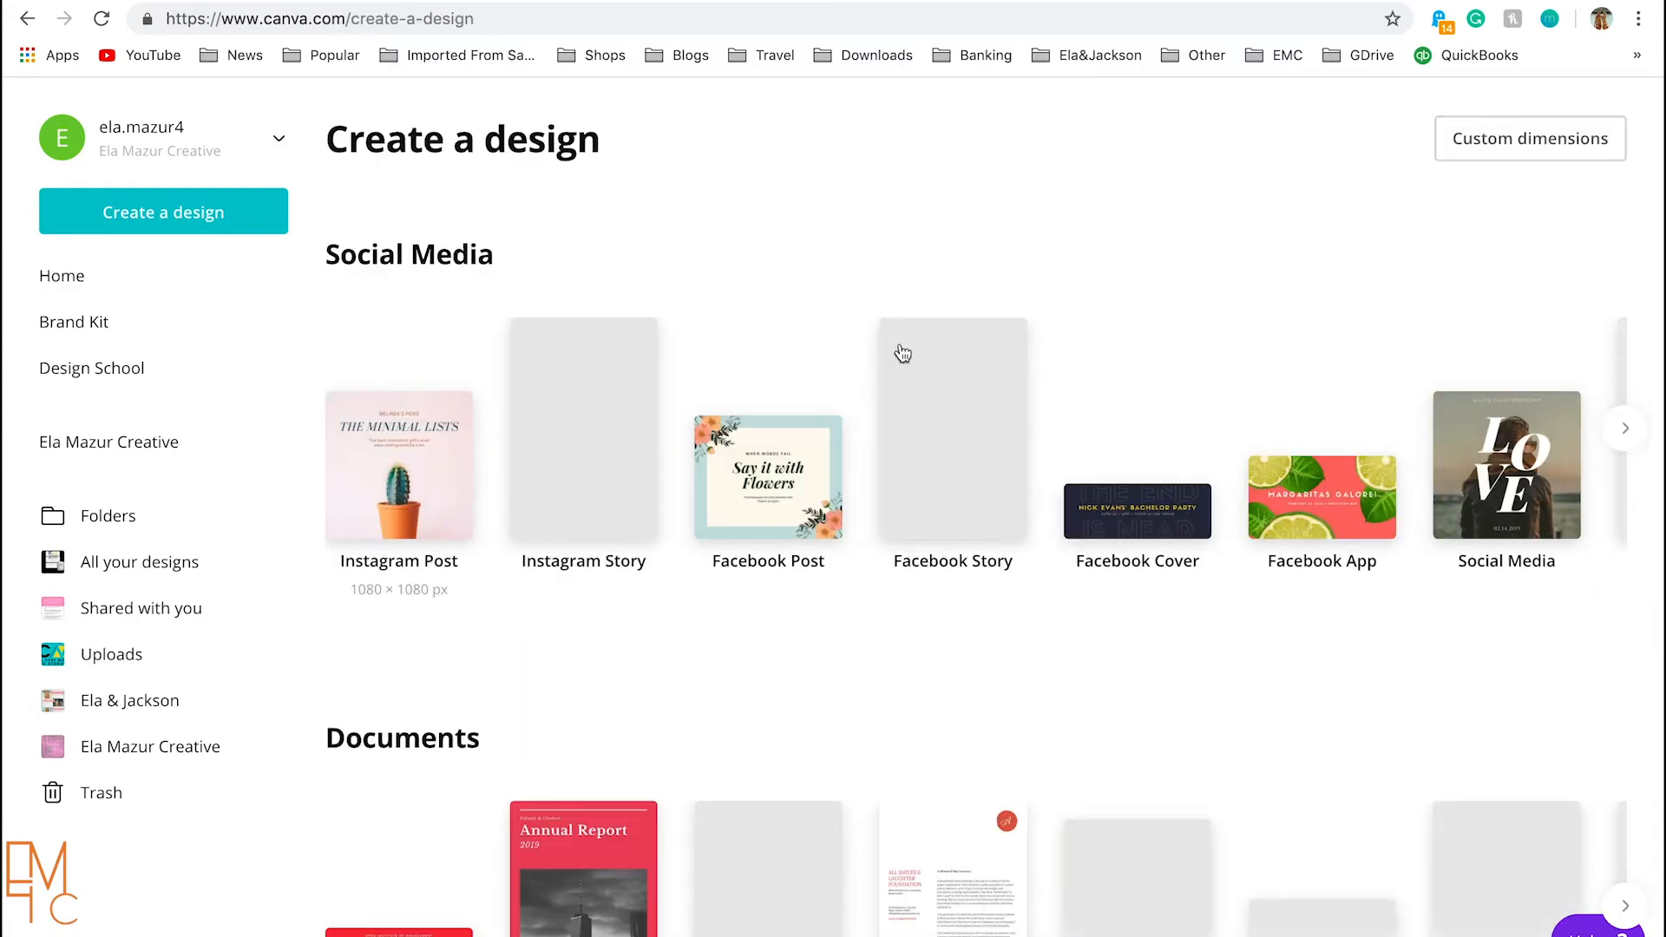
{"action": "scroll", "coordinate": [398, 752], "scroll_direction": "down", "scroll_amount": 8}
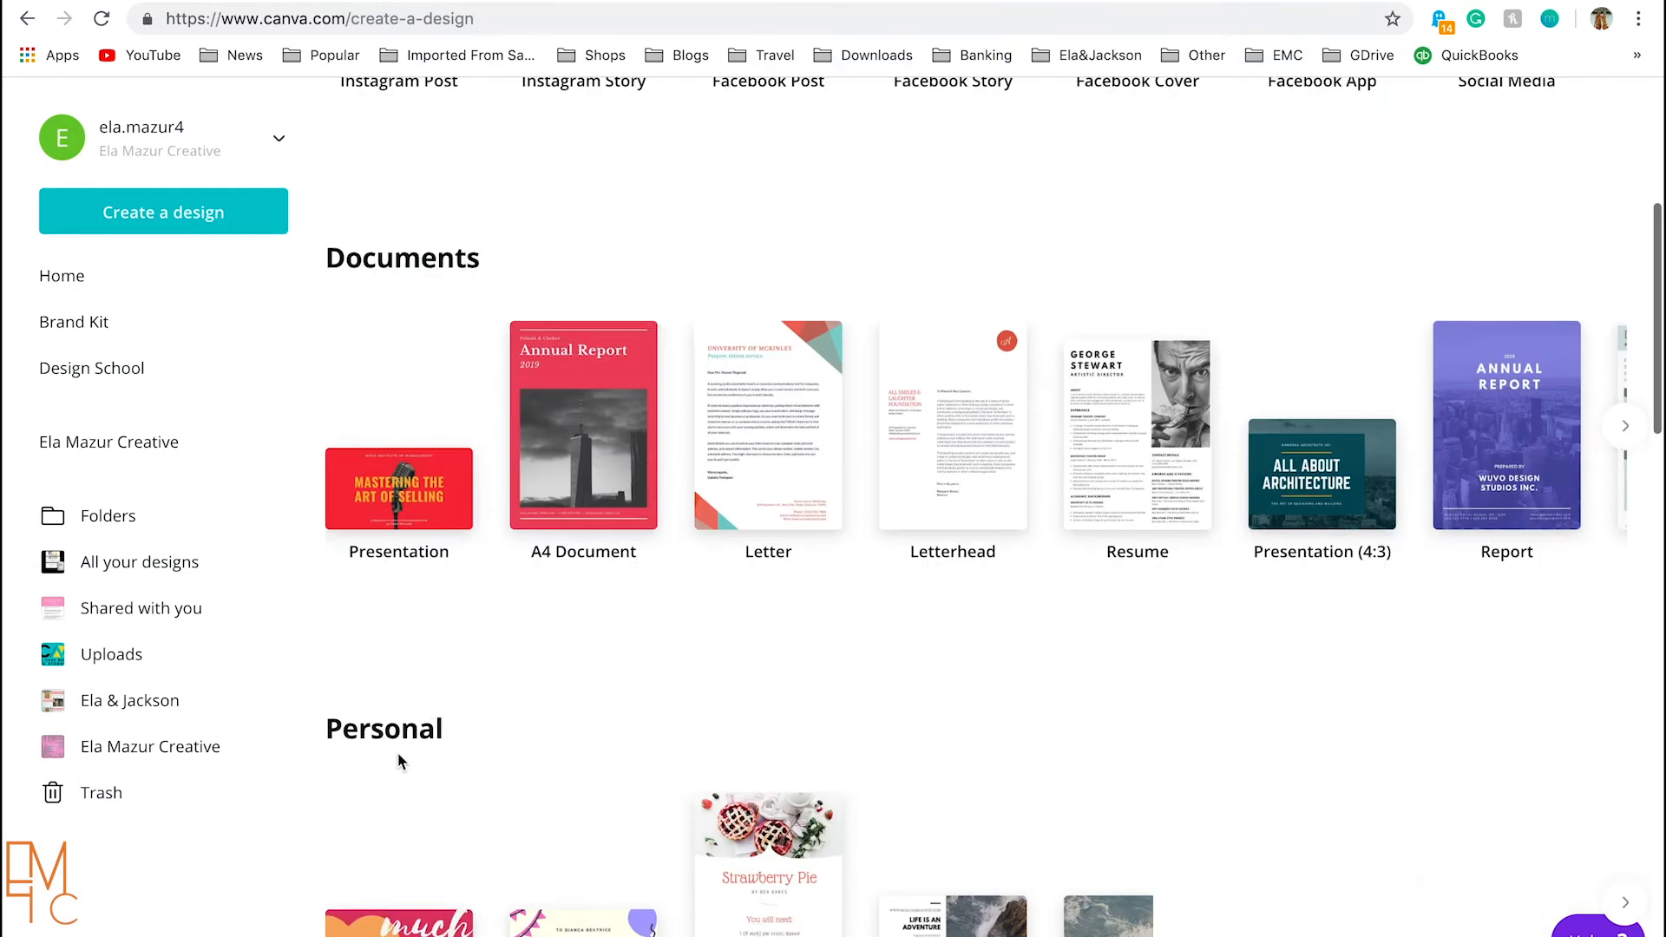
{"action": "scroll", "coordinate": [398, 755], "scroll_direction": "down", "scroll_amount": 13}
{"action": "scroll", "coordinate": [397, 759], "scroll_direction": "up", "scroll_amount": 20}
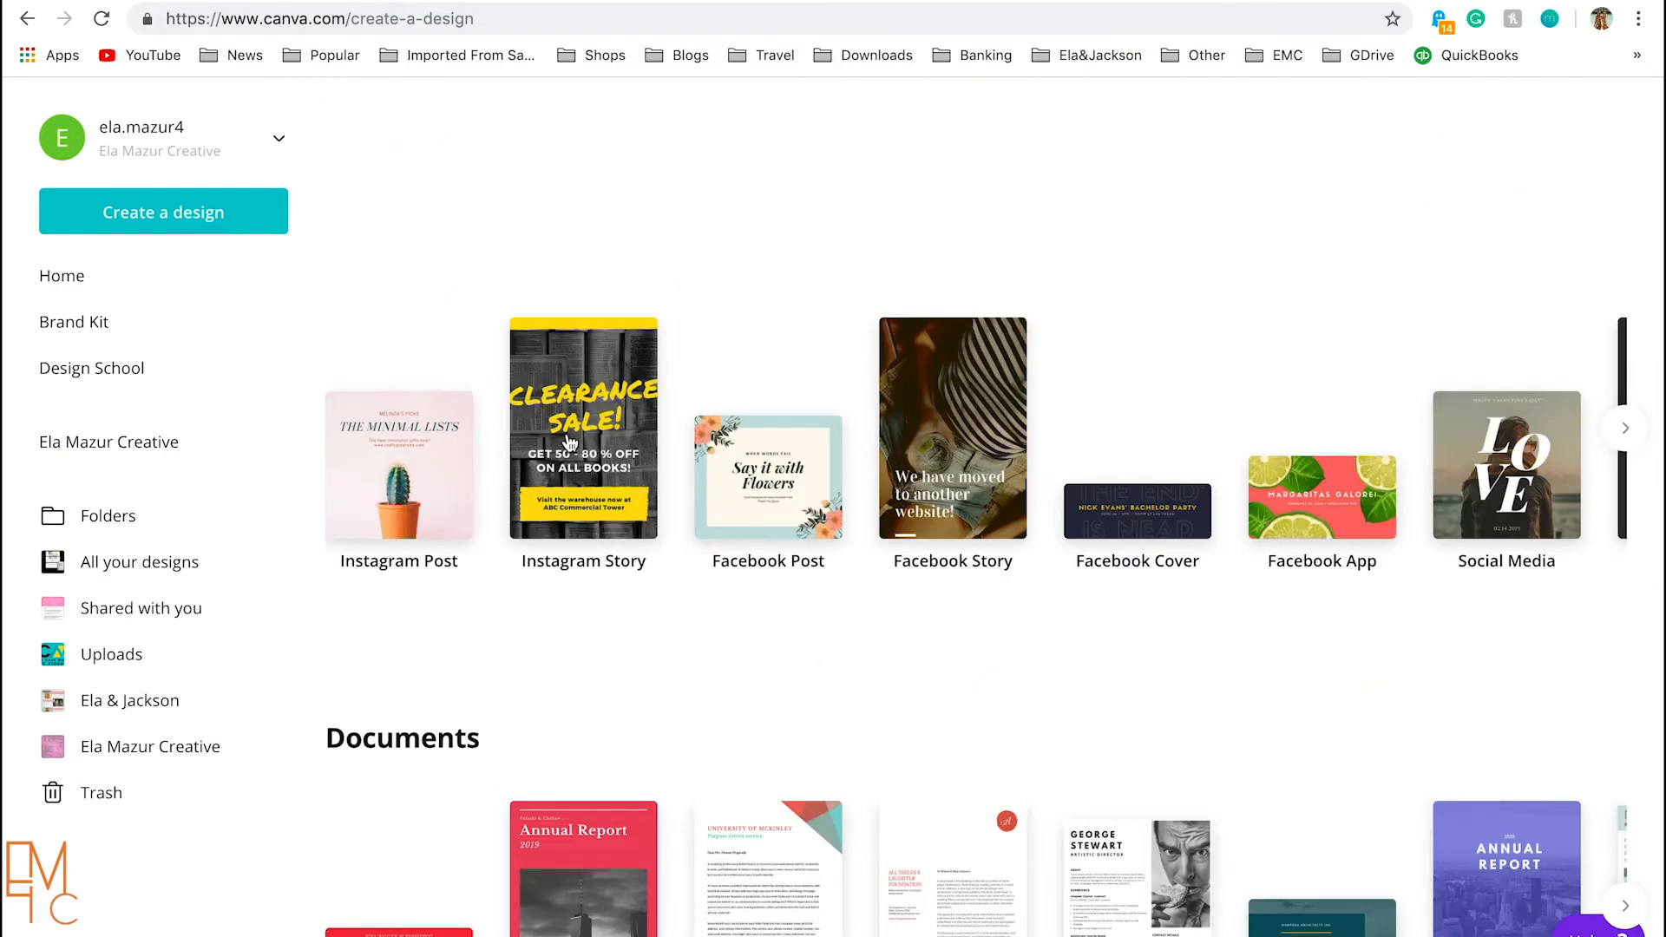
{"action": "scroll", "coordinate": [568, 442], "scroll_direction": "left", "scroll_amount": 1}
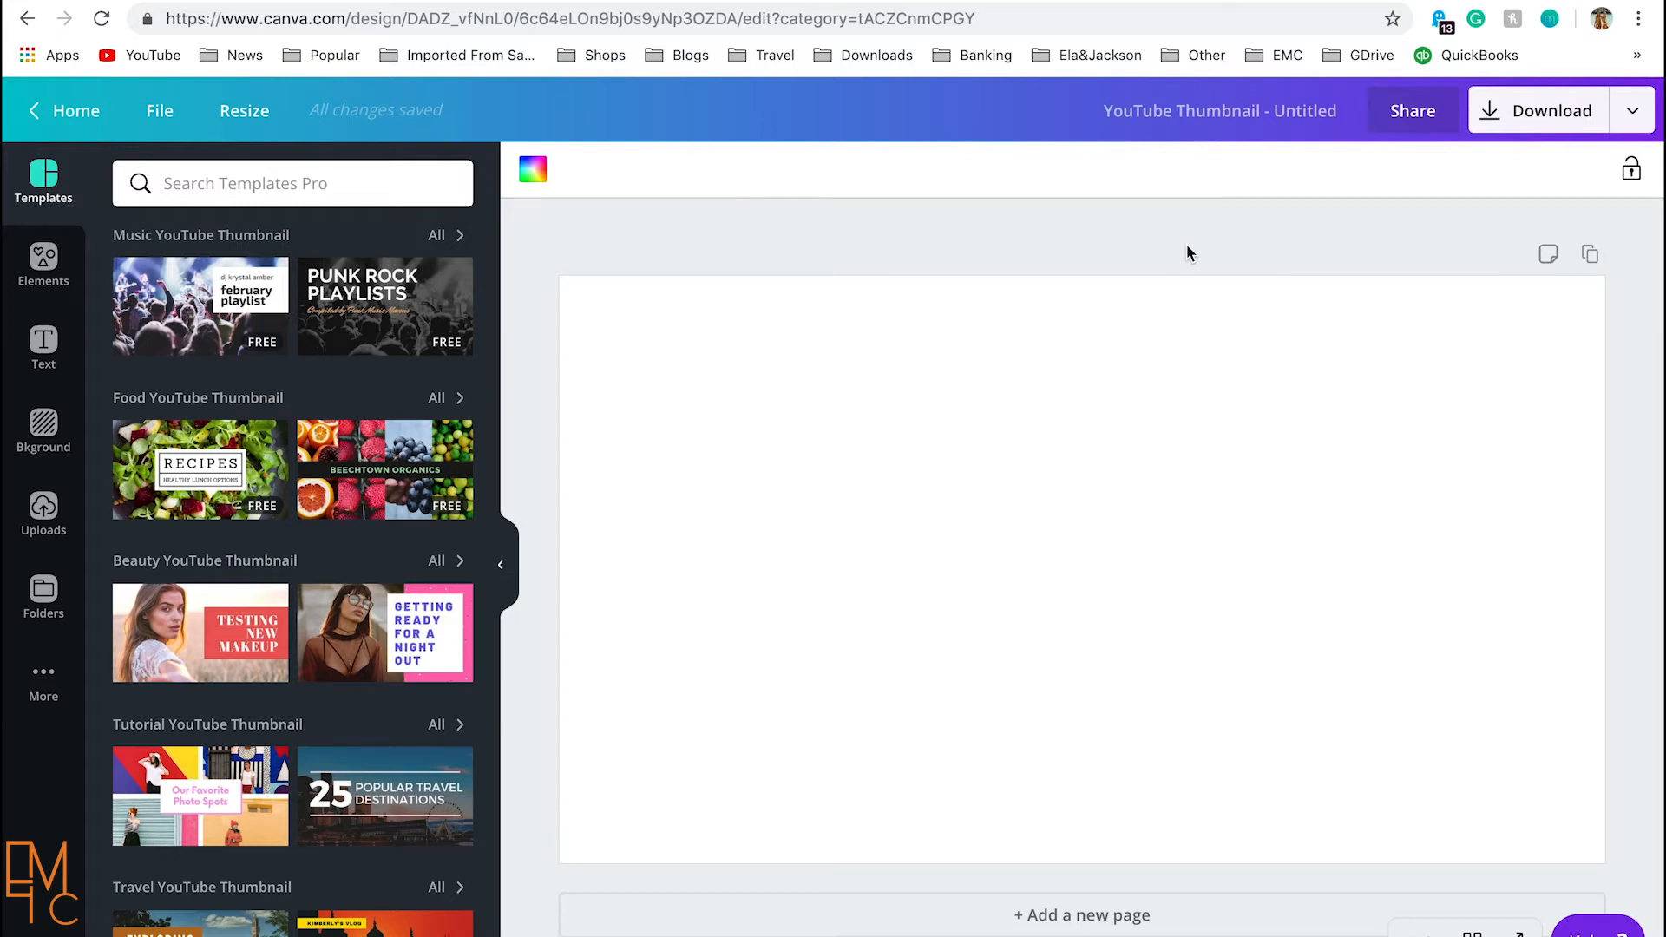
Step: Browse the YouTube thumbnail templates and apply the "How to Stay Healthy This Summer" template to the blank page
{"action": "scroll", "coordinate": [299, 334], "scroll_direction": "down", "scroll_amount": 2}
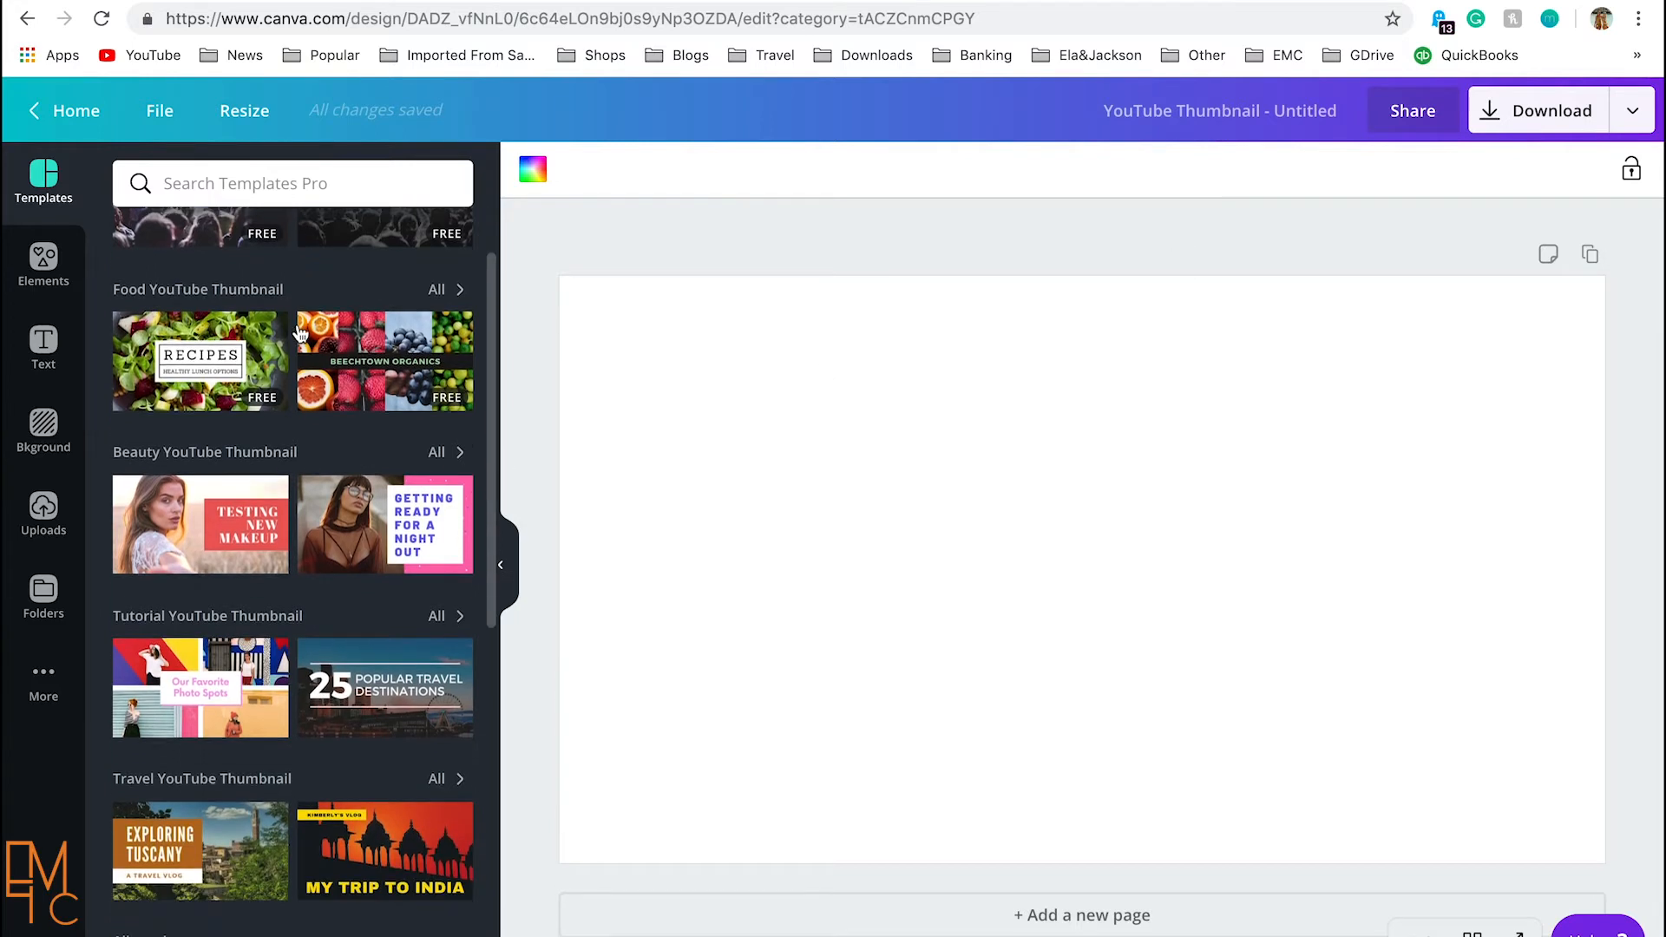
{"action": "scroll", "coordinate": [300, 334], "scroll_direction": "down", "scroll_amount": 15}
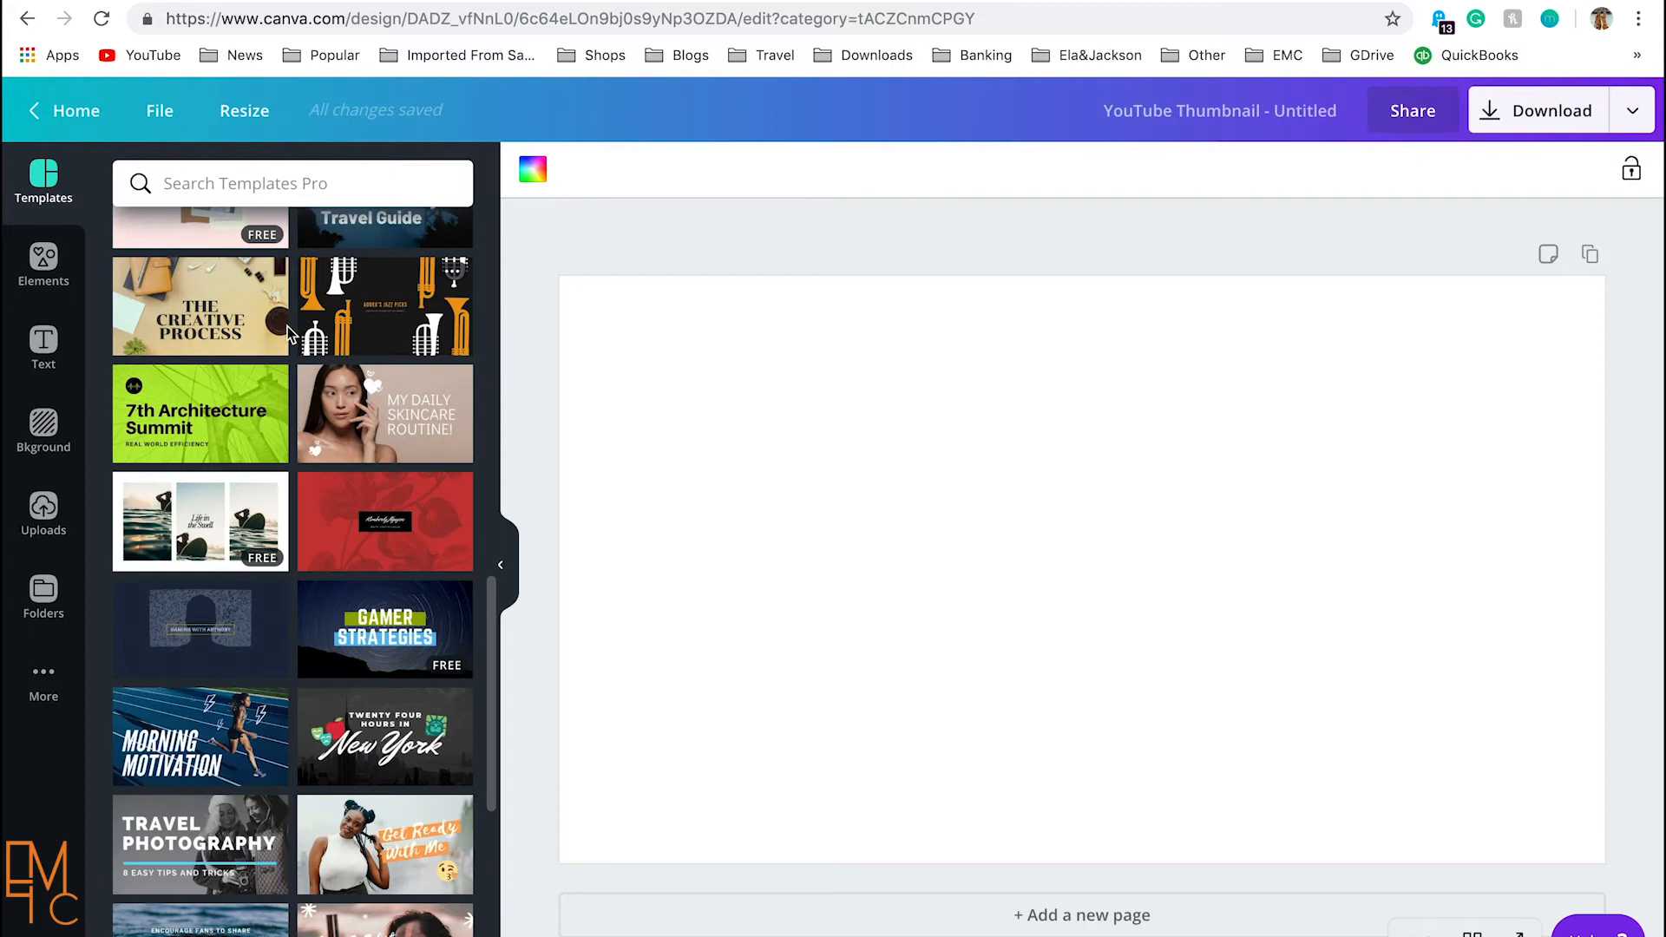
{"action": "scroll", "coordinate": [288, 326], "scroll_direction": "down", "scroll_amount": 10}
{"action": "scroll", "coordinate": [234, 497], "scroll_direction": "down", "scroll_amount": 5}
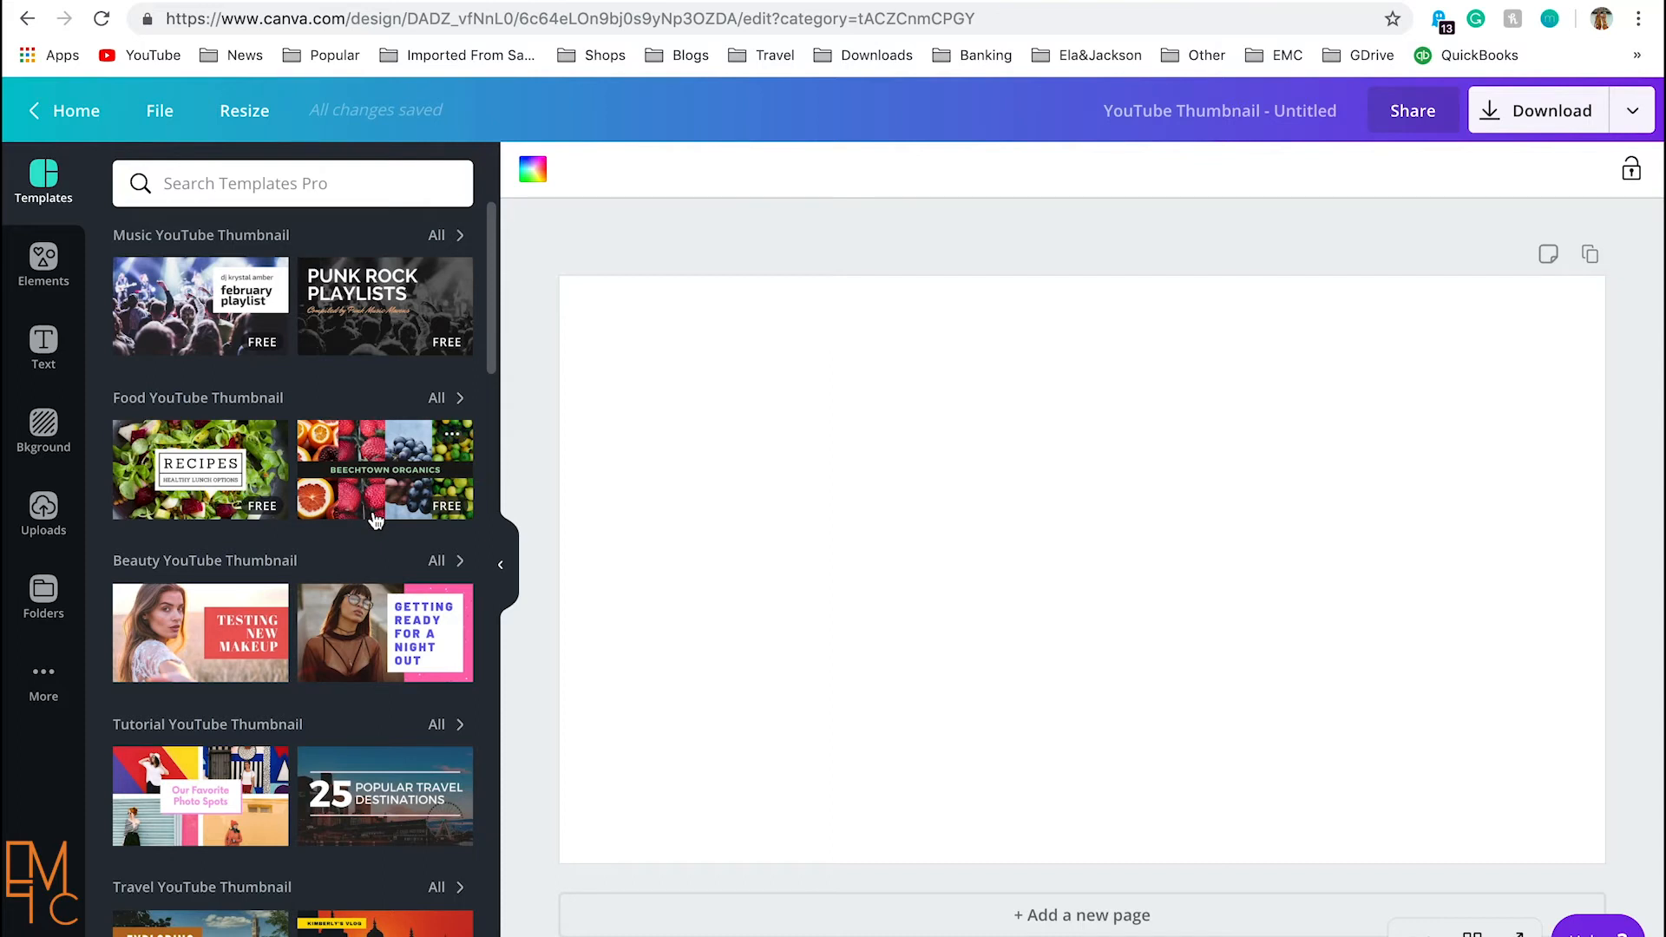
{"action": "scroll", "coordinate": [375, 519], "scroll_direction": "down", "scroll_amount": 5}
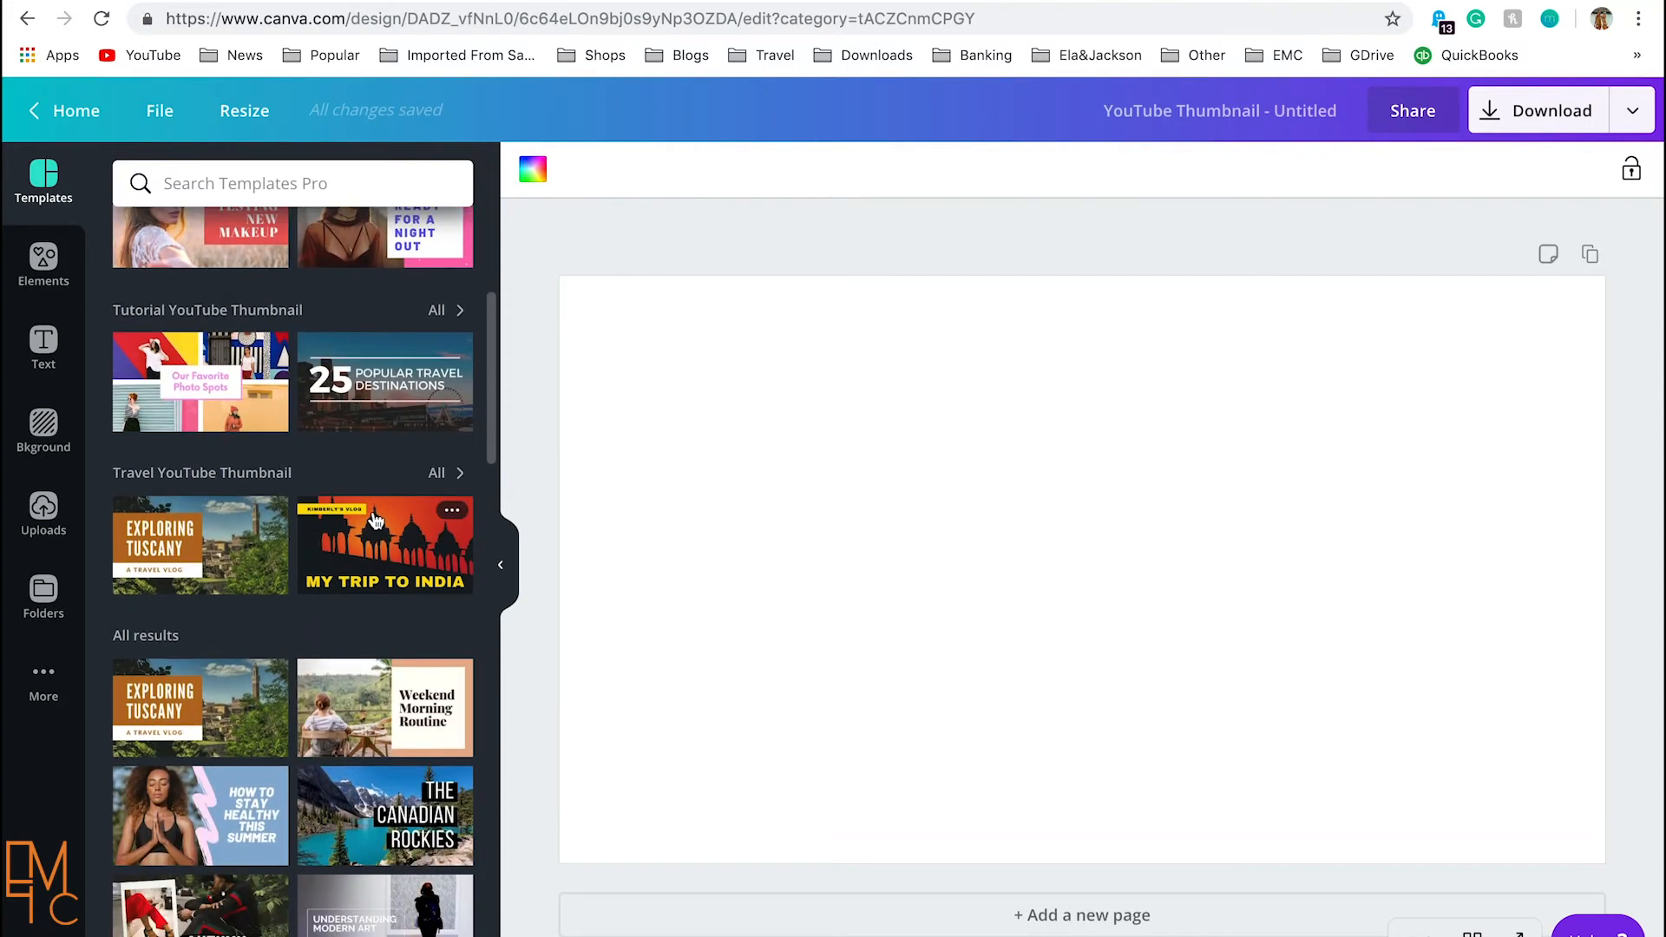
{"action": "left_click", "coordinate": [165, 791]}
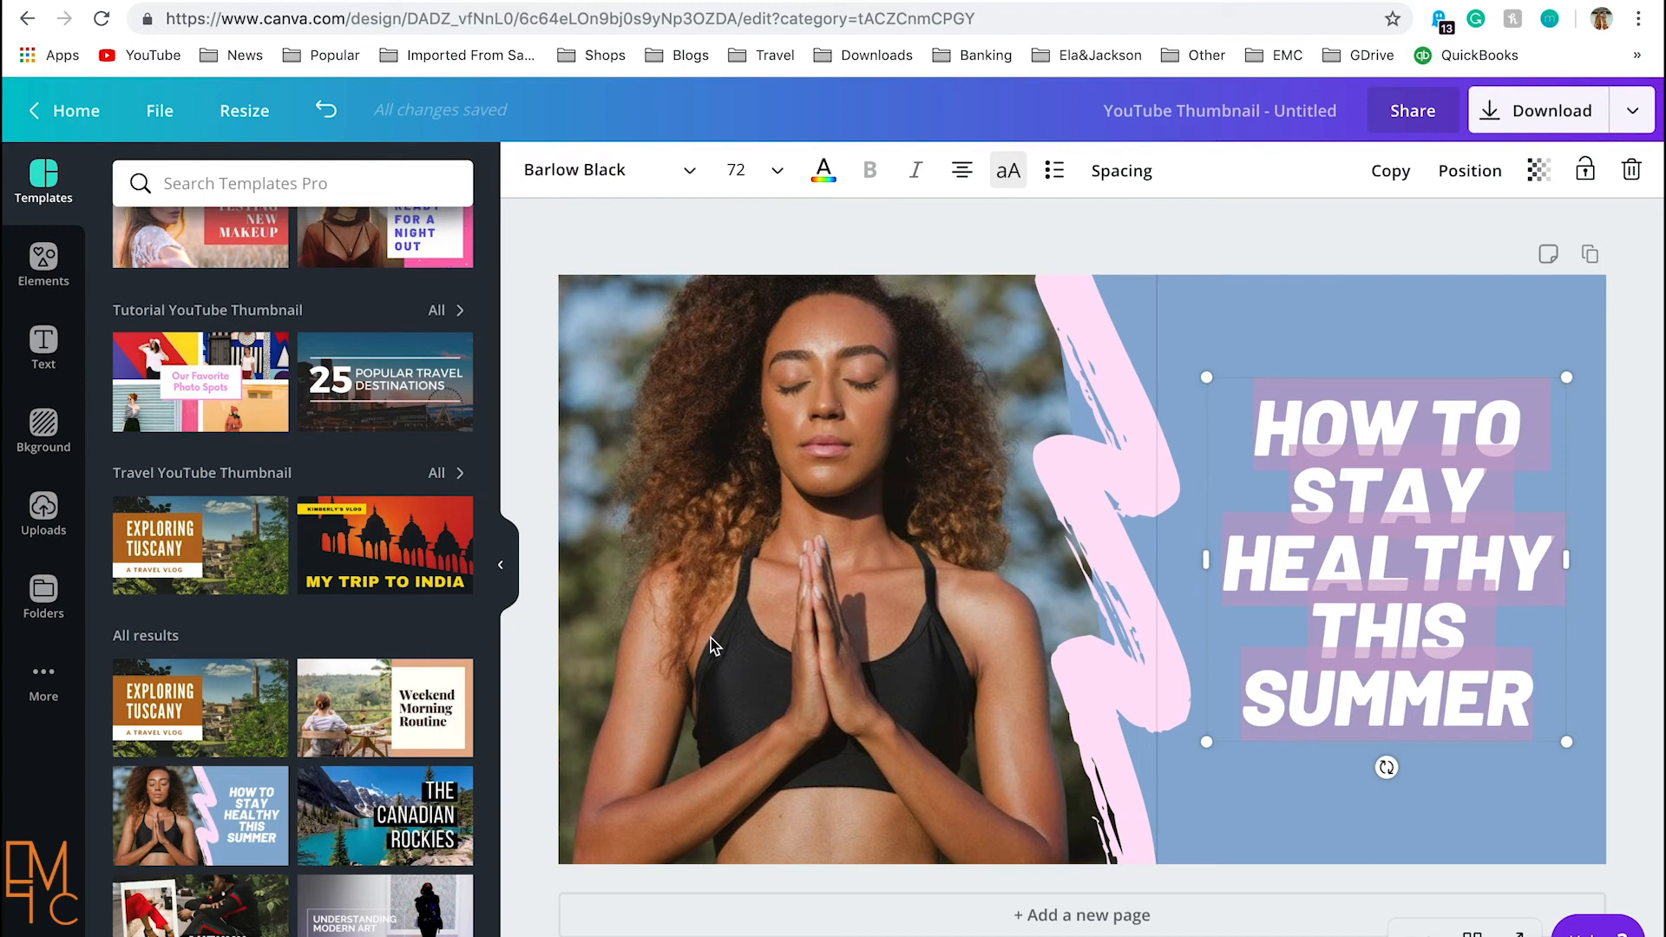
Step: Delete the template's photo of the woman with folded hands from the thumbnail
{"action": "left_click", "coordinate": [866, 252]}
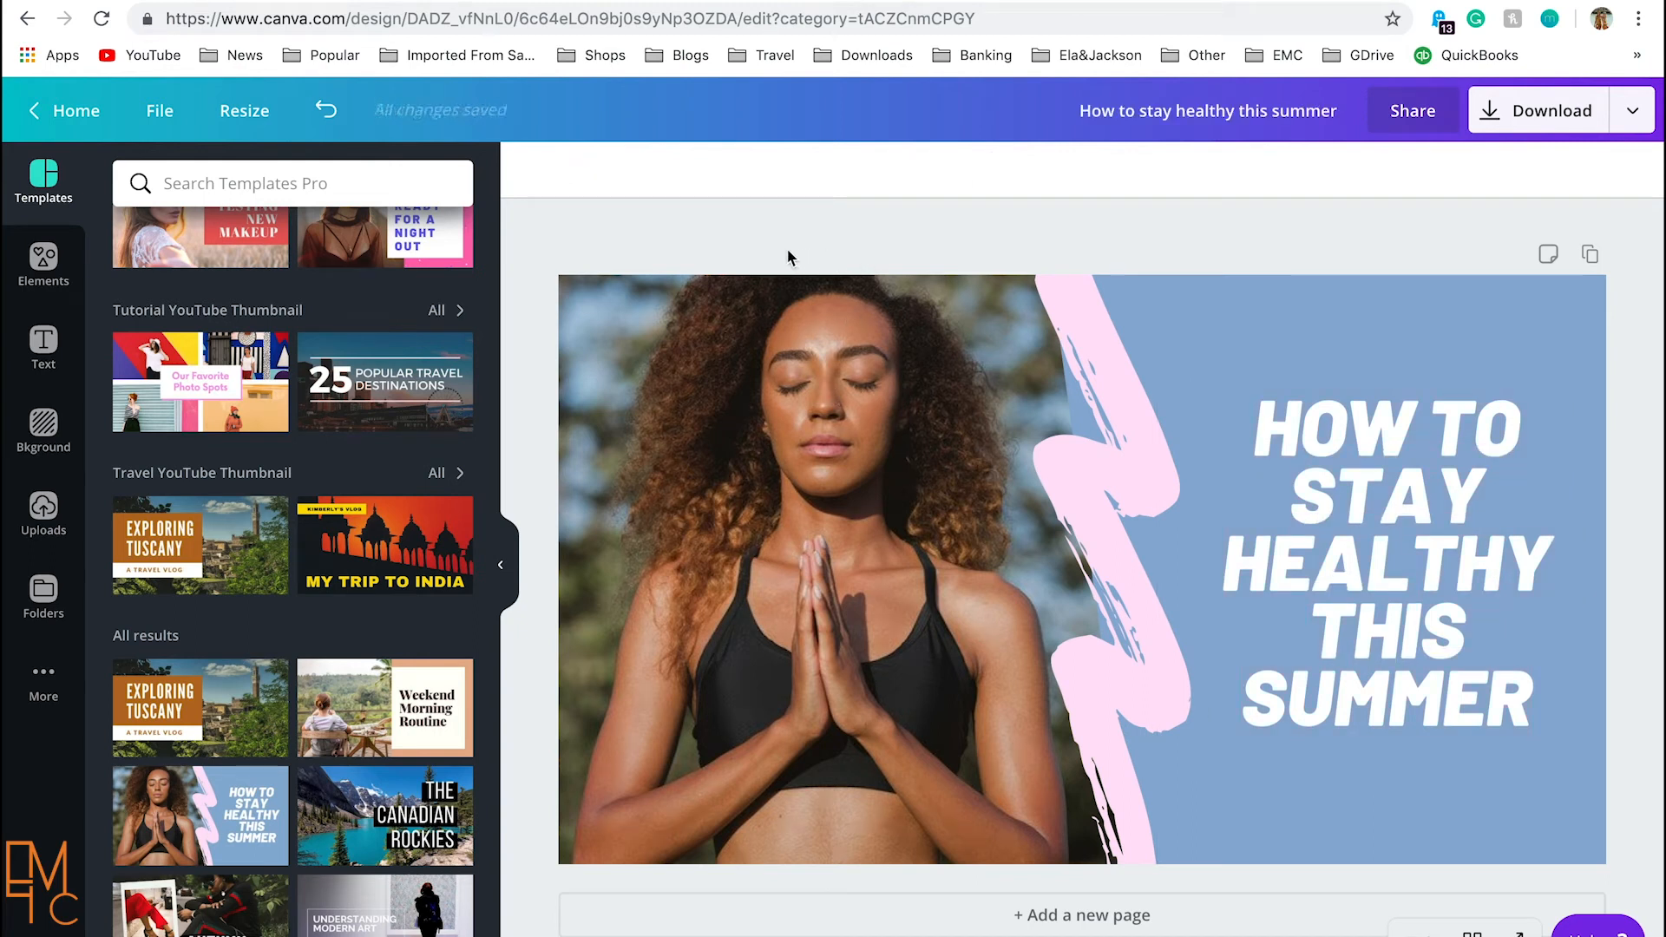
{"action": "left_click", "coordinate": [704, 328]}
{"action": "key", "text": "Delete"}
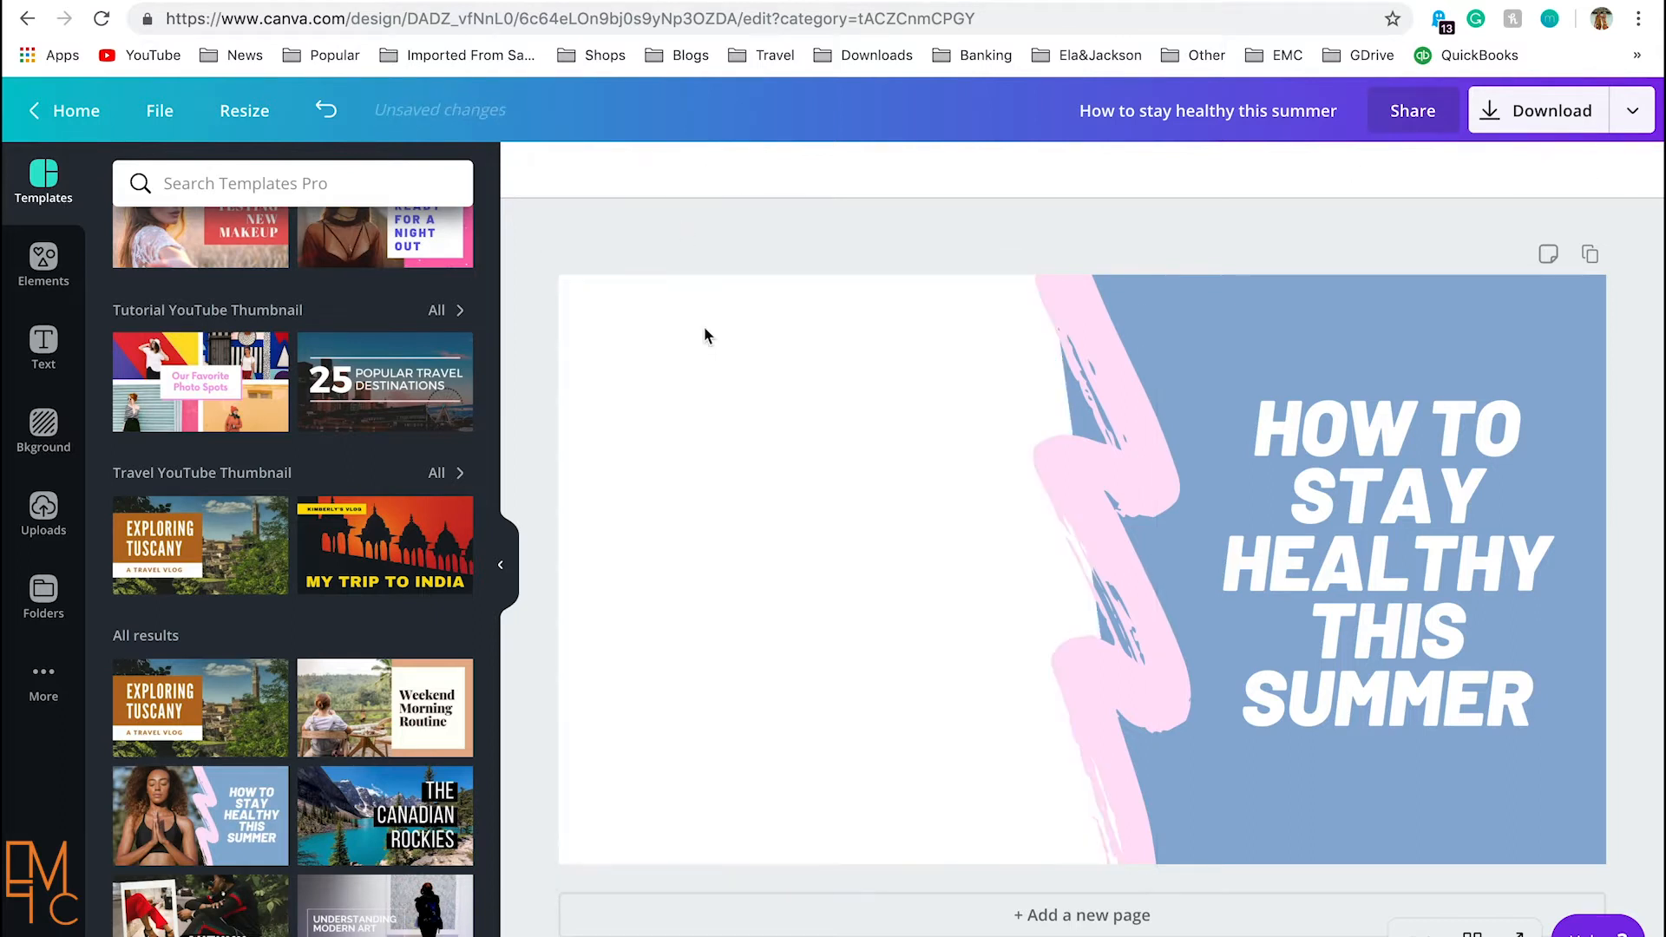
Step: Add the uploaded landscape photo of the woman in the pink blazer holding a laptop to the thumbnail
{"action": "left_click", "coordinate": [41, 531]}
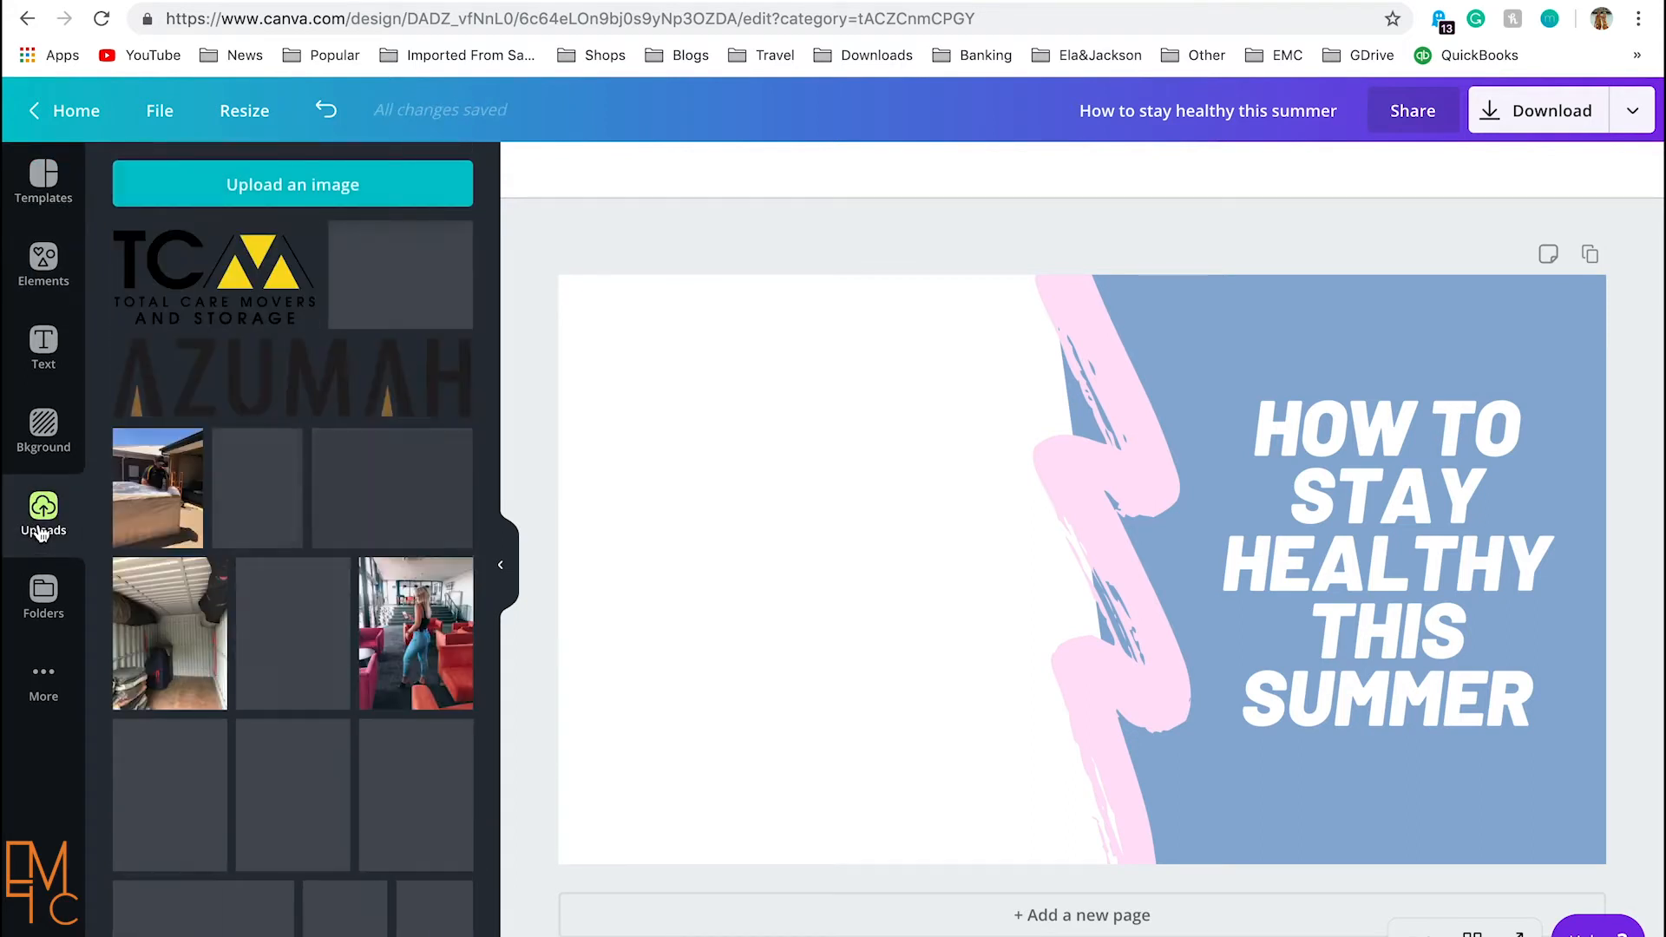
{"action": "scroll", "coordinate": [115, 538], "scroll_direction": "down", "scroll_amount": 4}
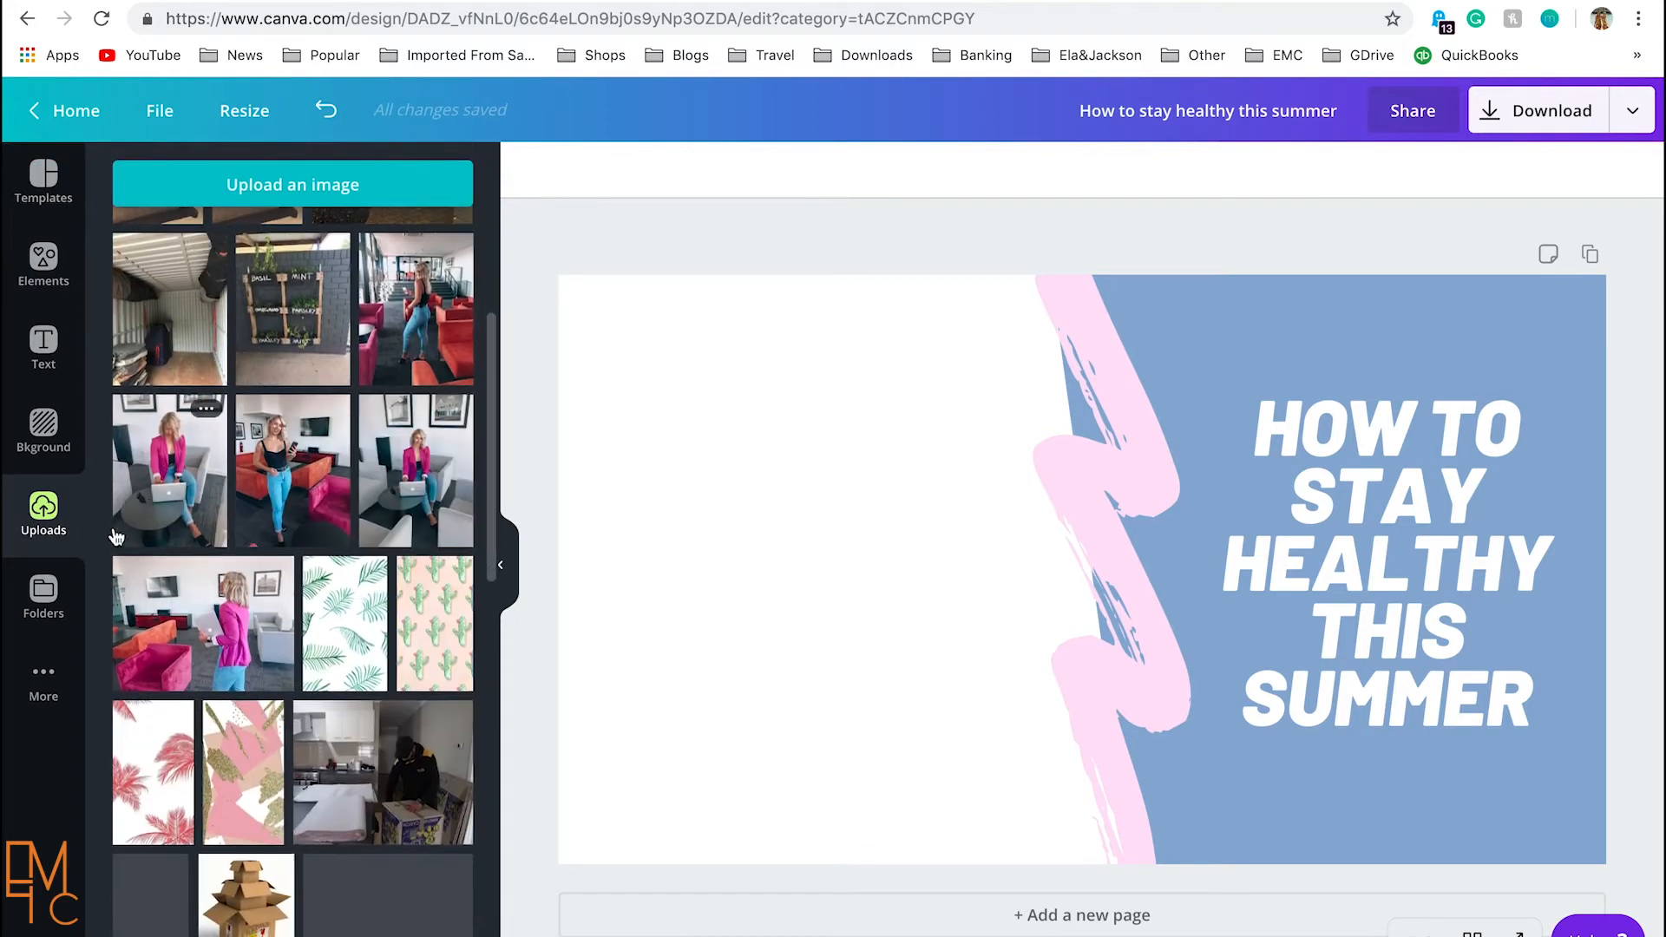
{"action": "left_click", "coordinate": [46, 592]}
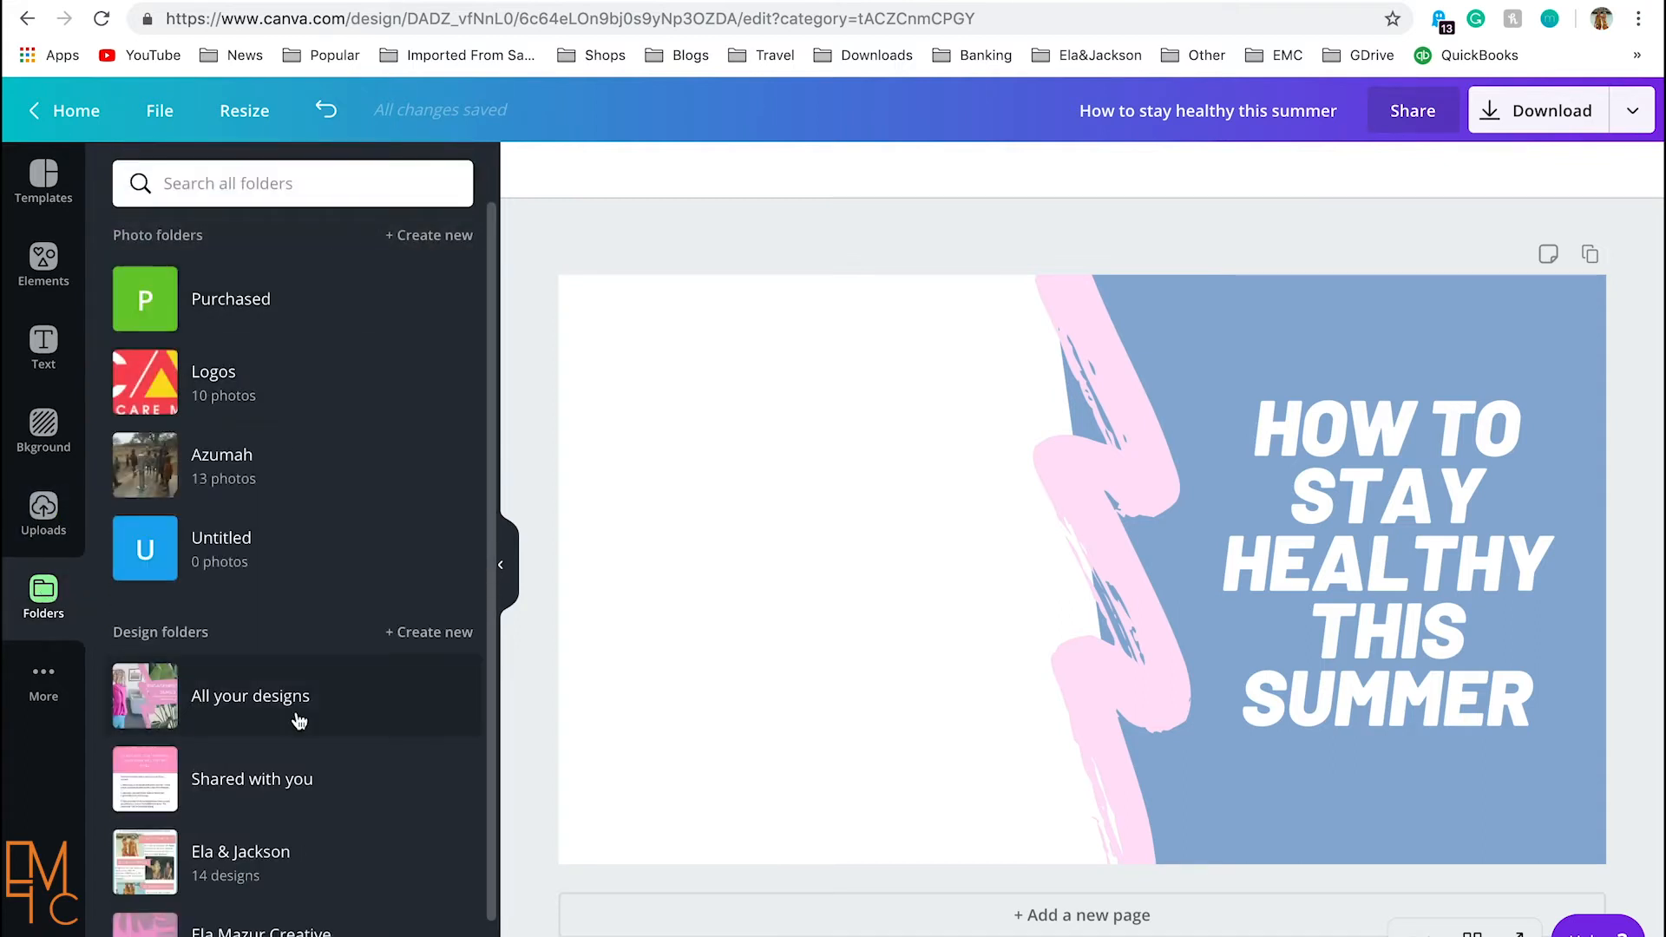
{"action": "scroll", "coordinate": [295, 716], "scroll_direction": "down", "scroll_amount": 1}
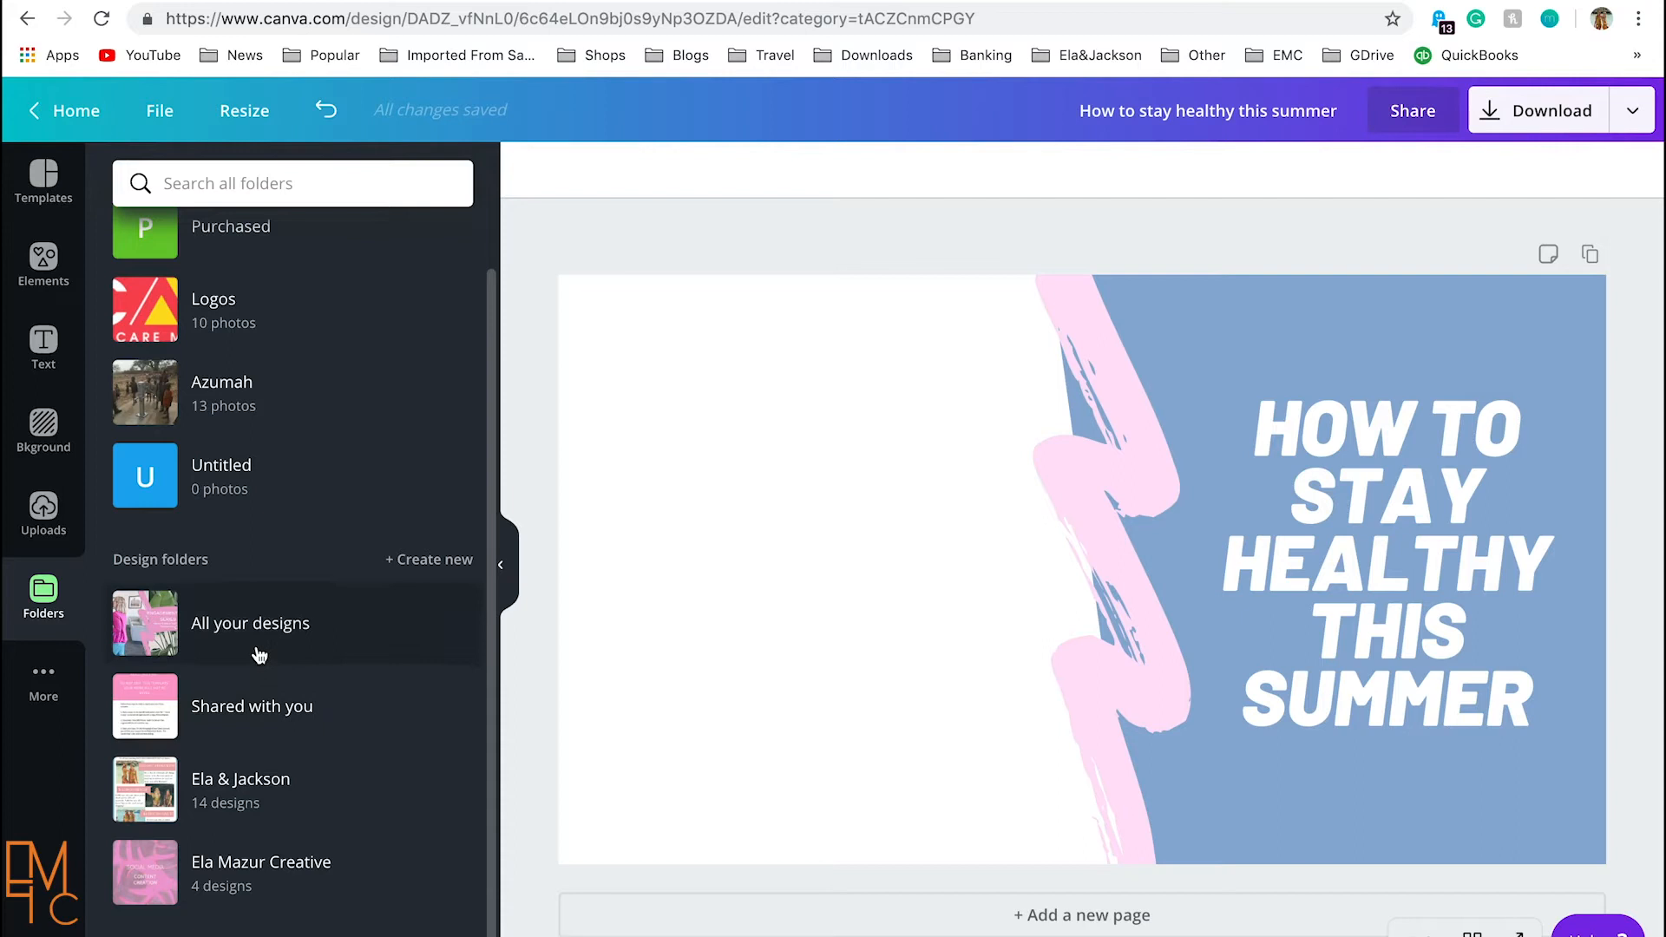
{"action": "scroll", "coordinate": [261, 655], "scroll_direction": "up", "scroll_amount": 1}
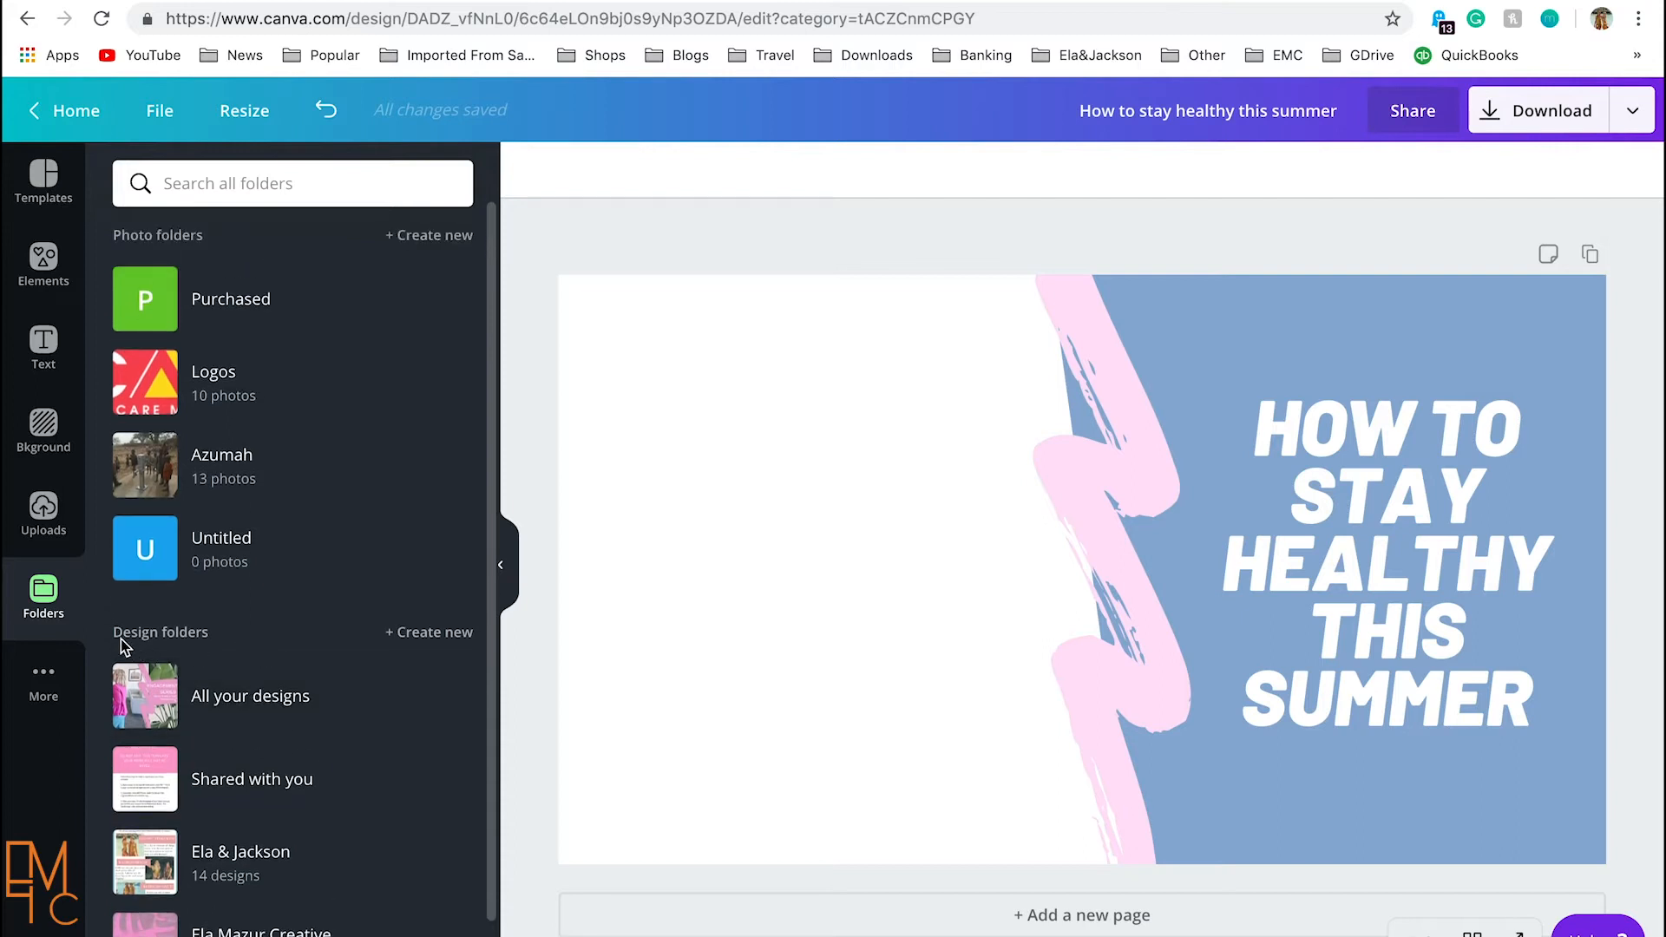
{"action": "left_click", "coordinate": [45, 510]}
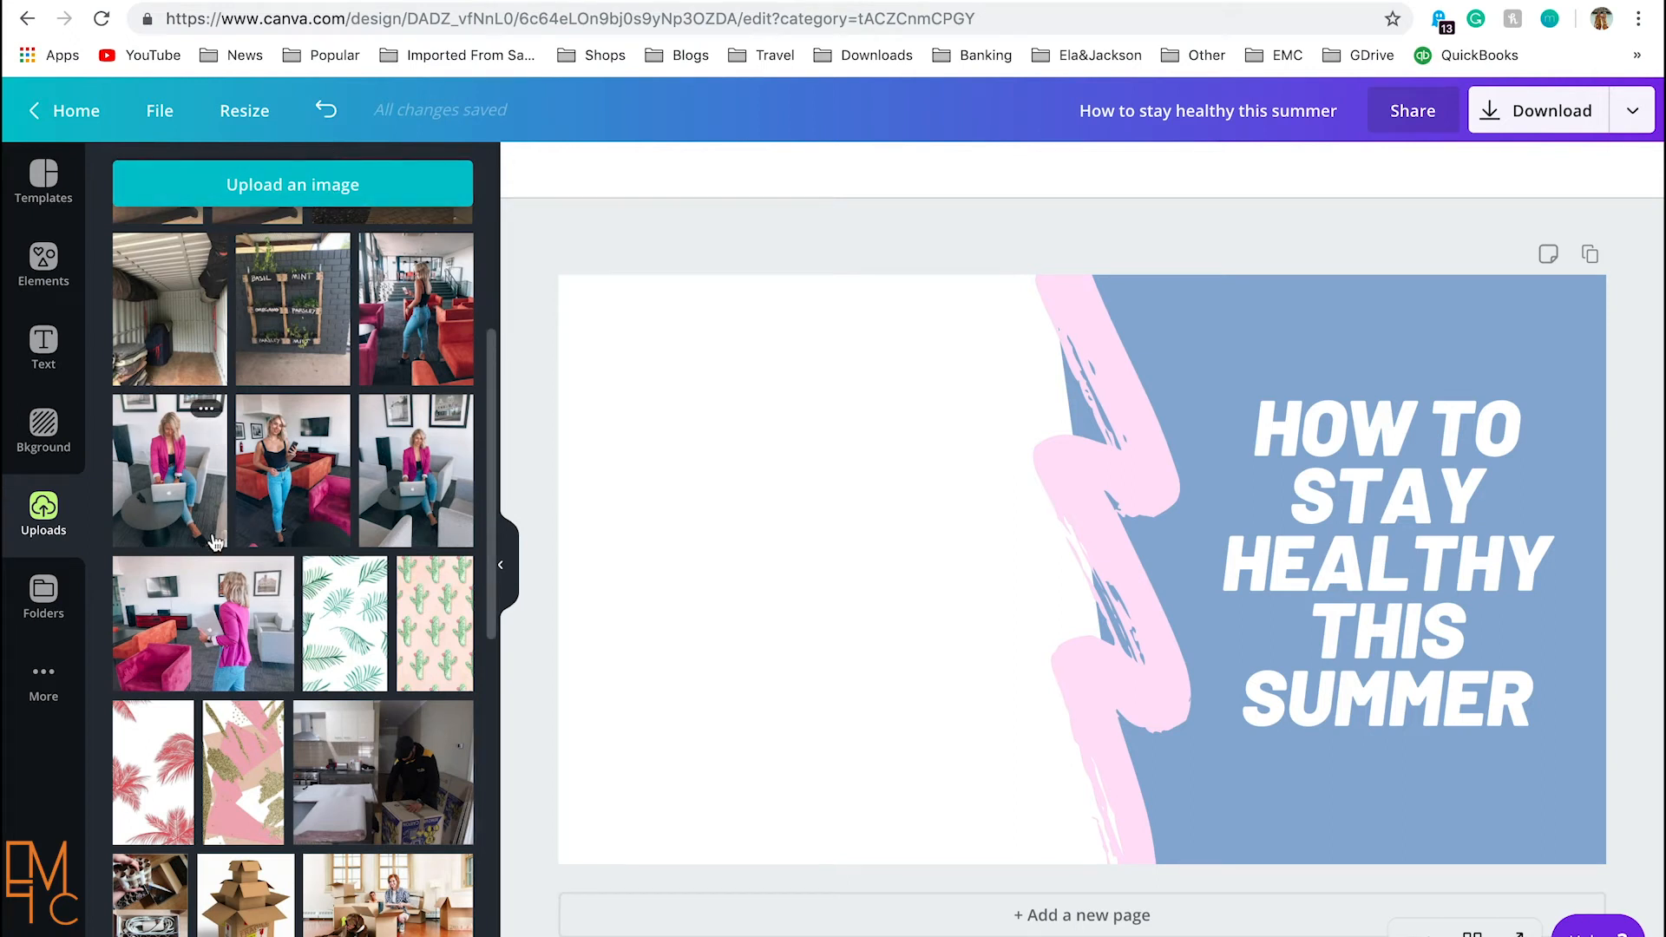
{"action": "left_click", "coordinate": [217, 603]}
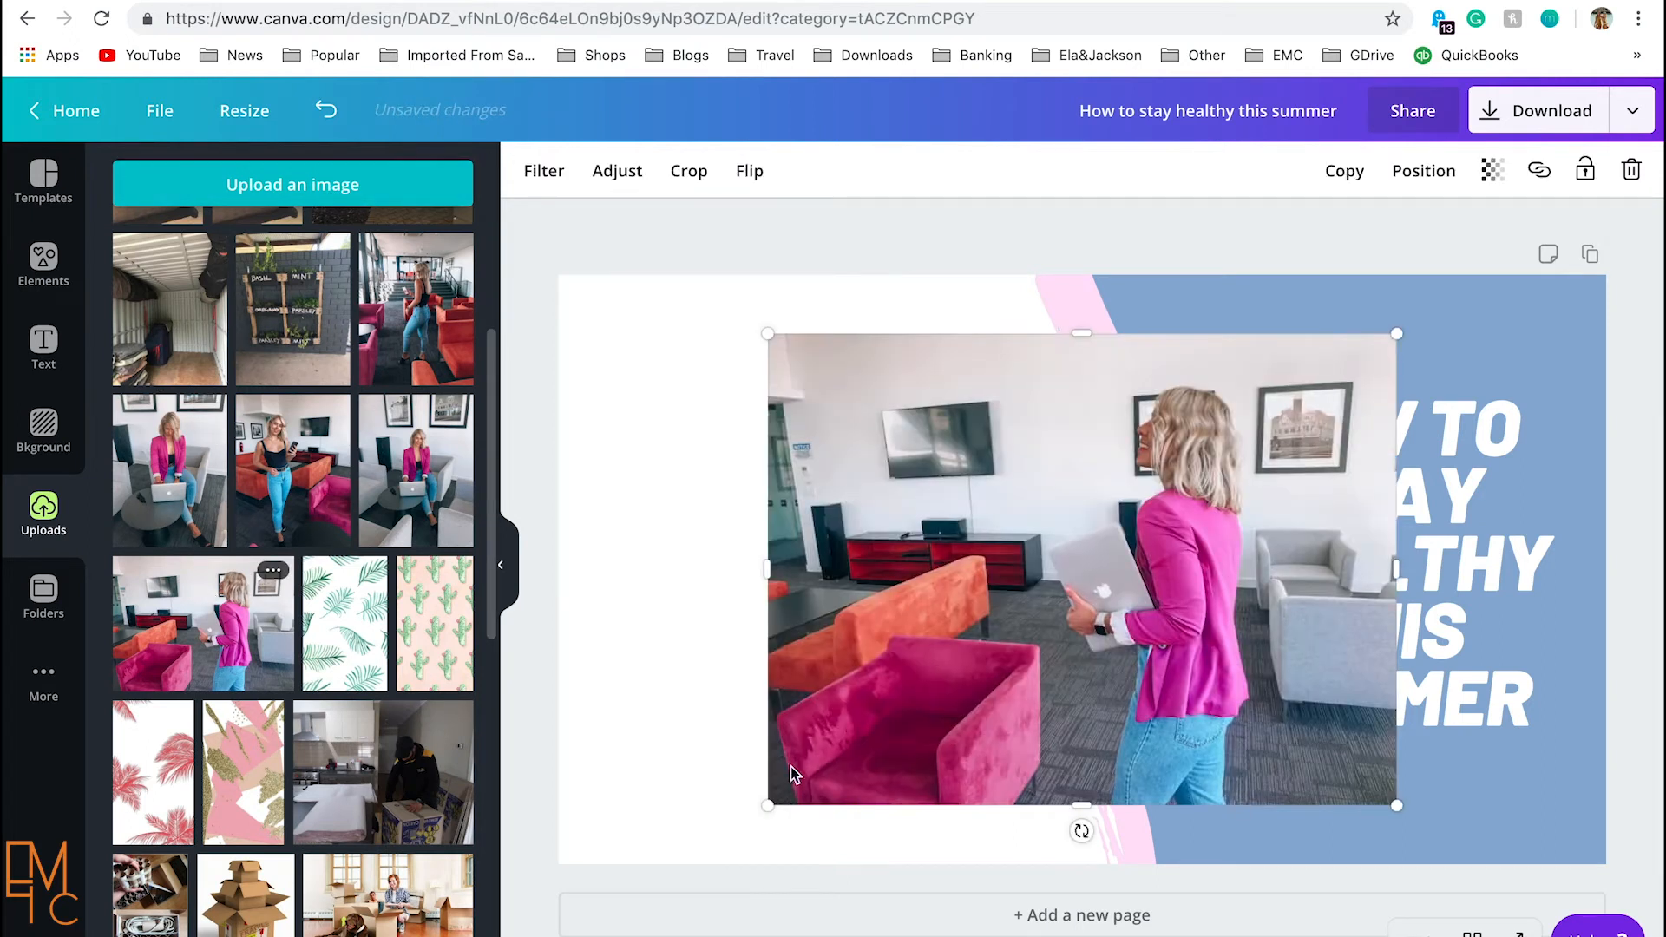
Step: Enlarge the laptop photo to cover the left side of the thumbnail at full height and send it backward behind the pink brush stroke
{"action": "left_click_drag", "start_coordinate": [949, 740], "coordinate": [634, 679]}
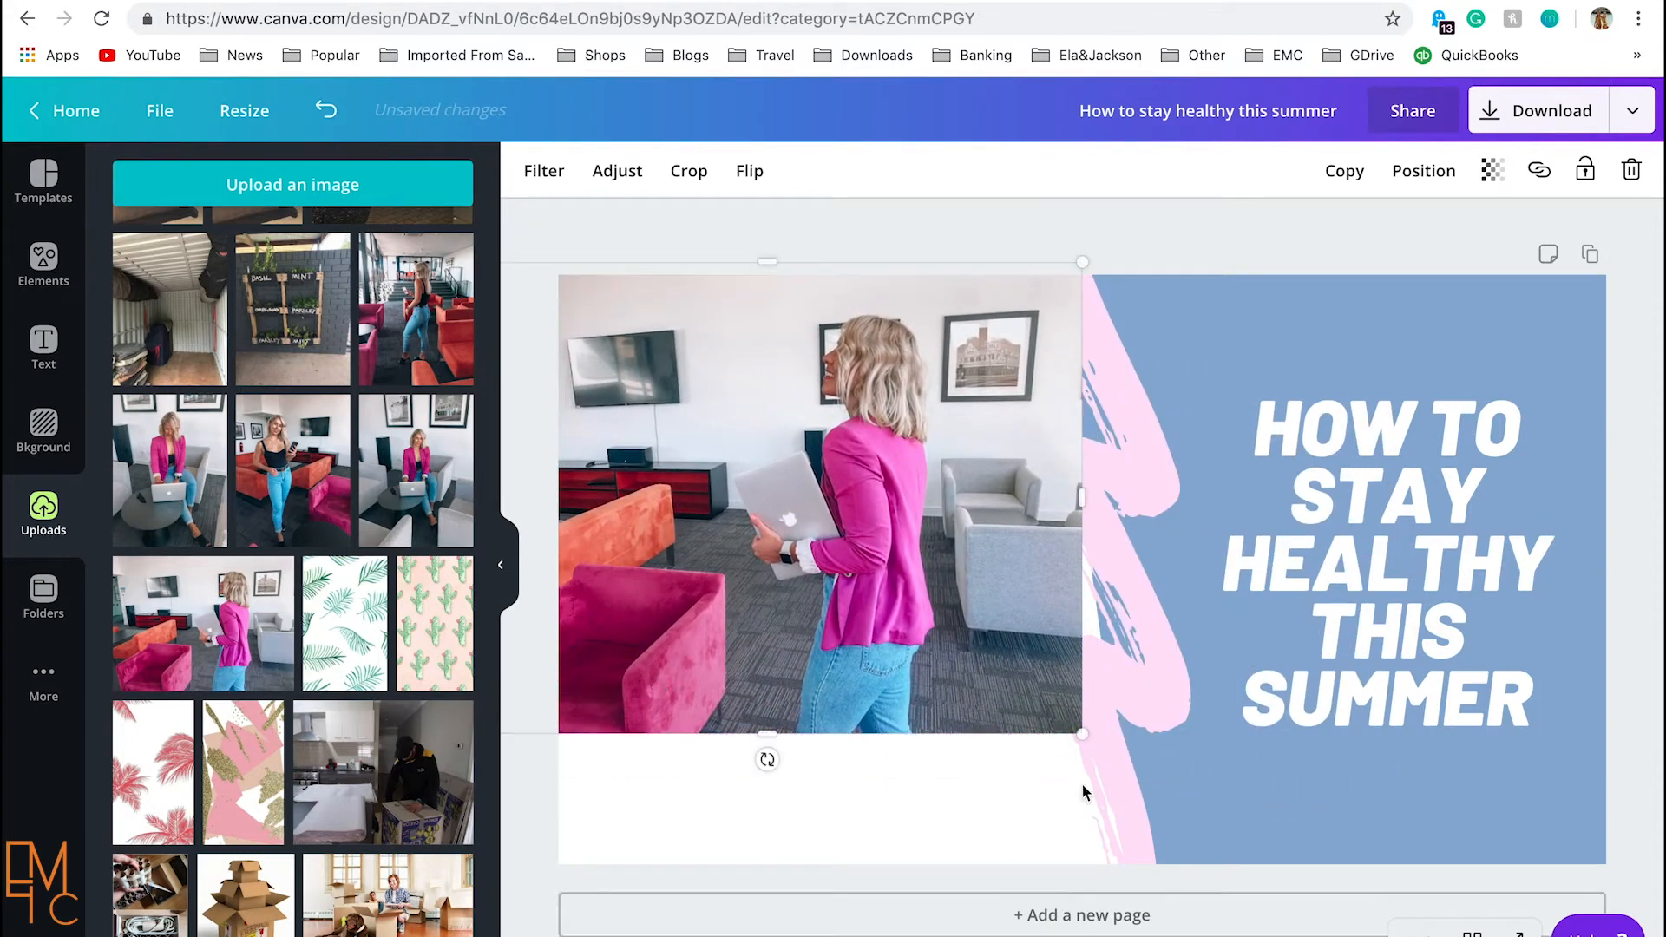
{"action": "mouse_move", "coordinate": [1082, 730]}
{"action": "left_mouse_down"}
{"action": "mouse_move", "coordinate": [1175, 885]}
{"action": "mouse_move", "coordinate": [1232, 933]}
{"action": "left_mouse_up"}
{"action": "mouse_move", "coordinate": [862, 900]}
{"action": "left_mouse_down"}
{"action": "mouse_move", "coordinate": [780, 648]}
{"action": "mouse_move", "coordinate": [808, 644]}
{"action": "left_mouse_up"}
{"action": "left_click", "coordinate": [1423, 171]}
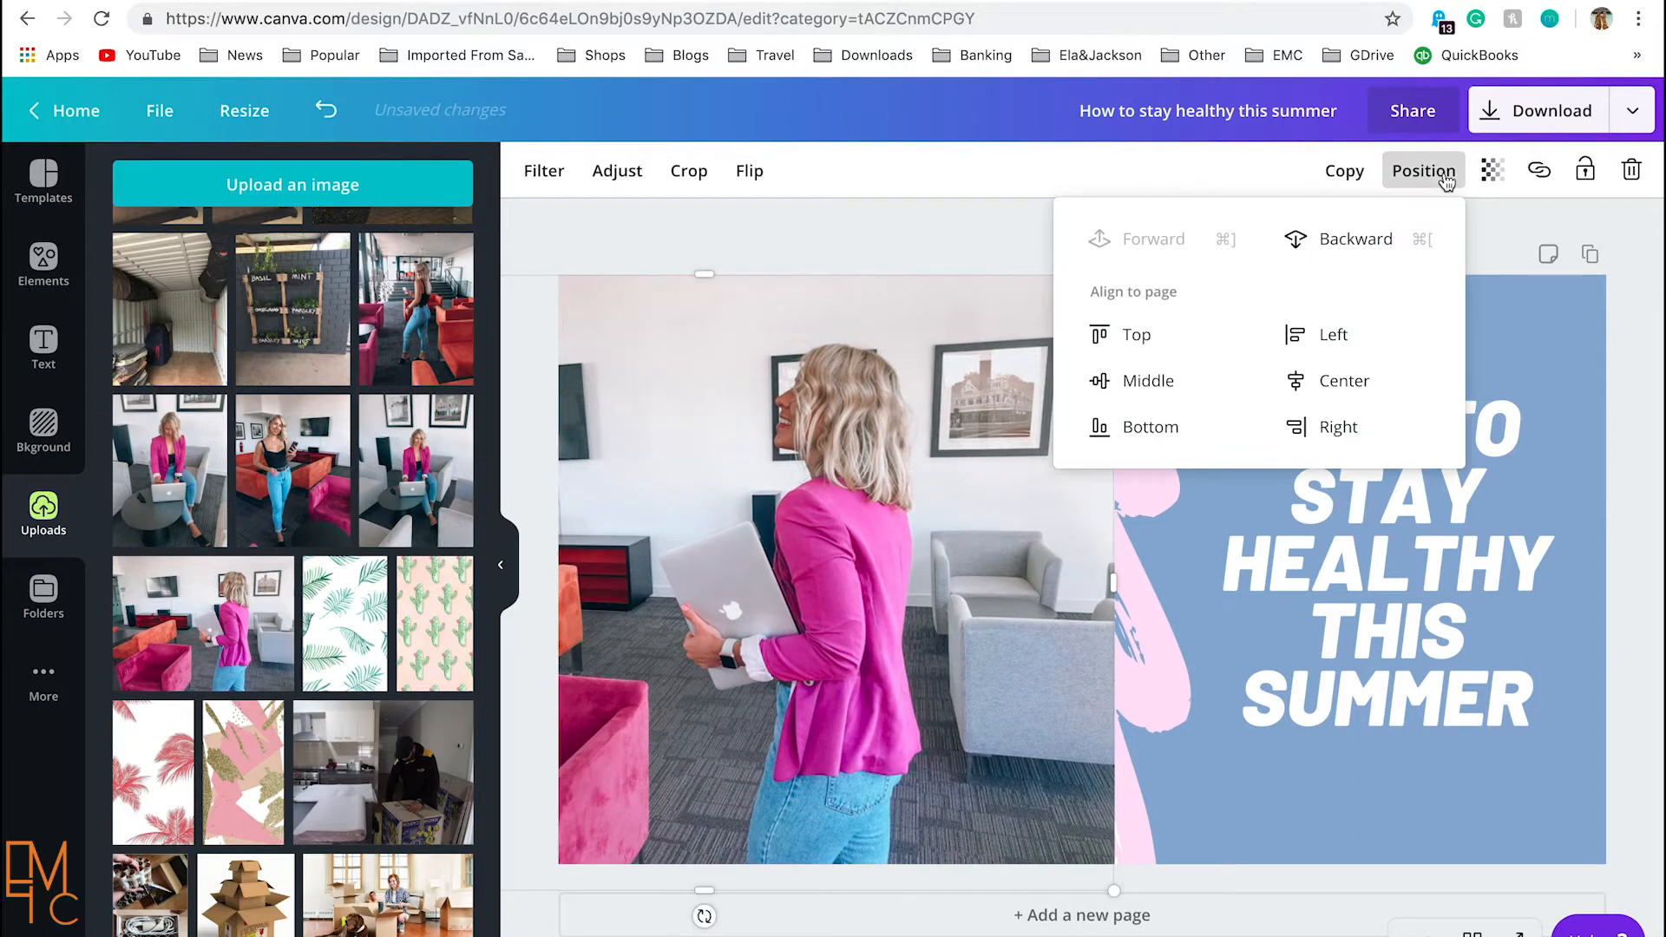
{"action": "left_click", "coordinate": [1337, 251]}
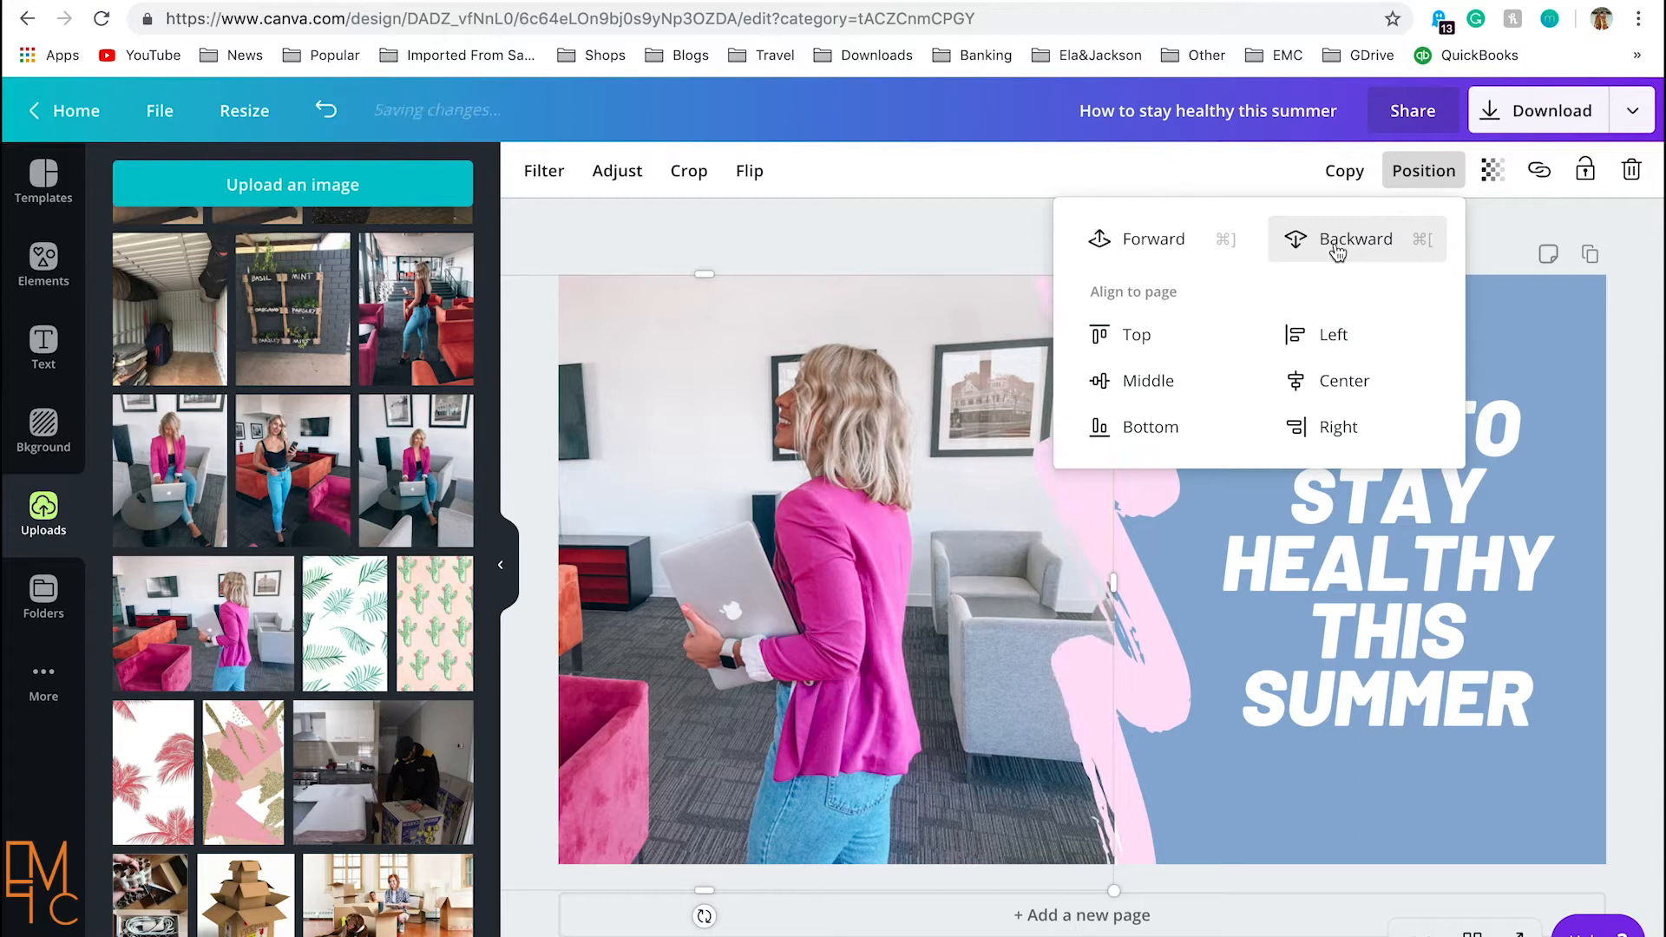
{"action": "left_click", "coordinate": [1027, 230]}
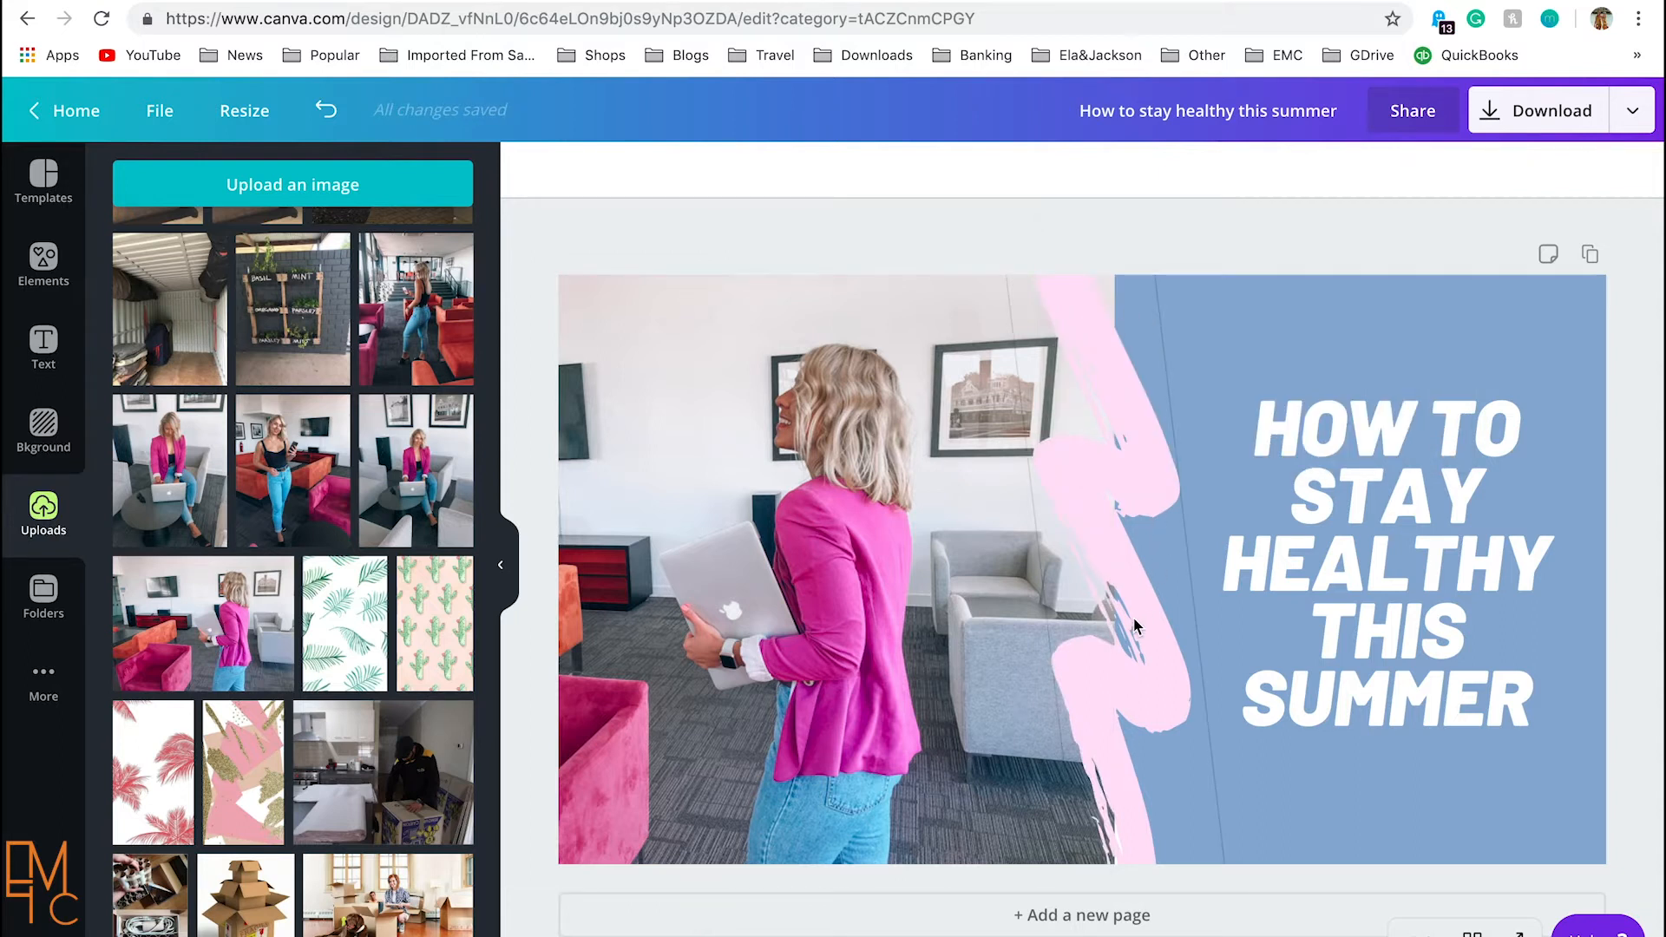
Step: Recolour the blue block behind the title text with the orange from the Creative brand palette
{"action": "left_click", "coordinate": [1386, 342]}
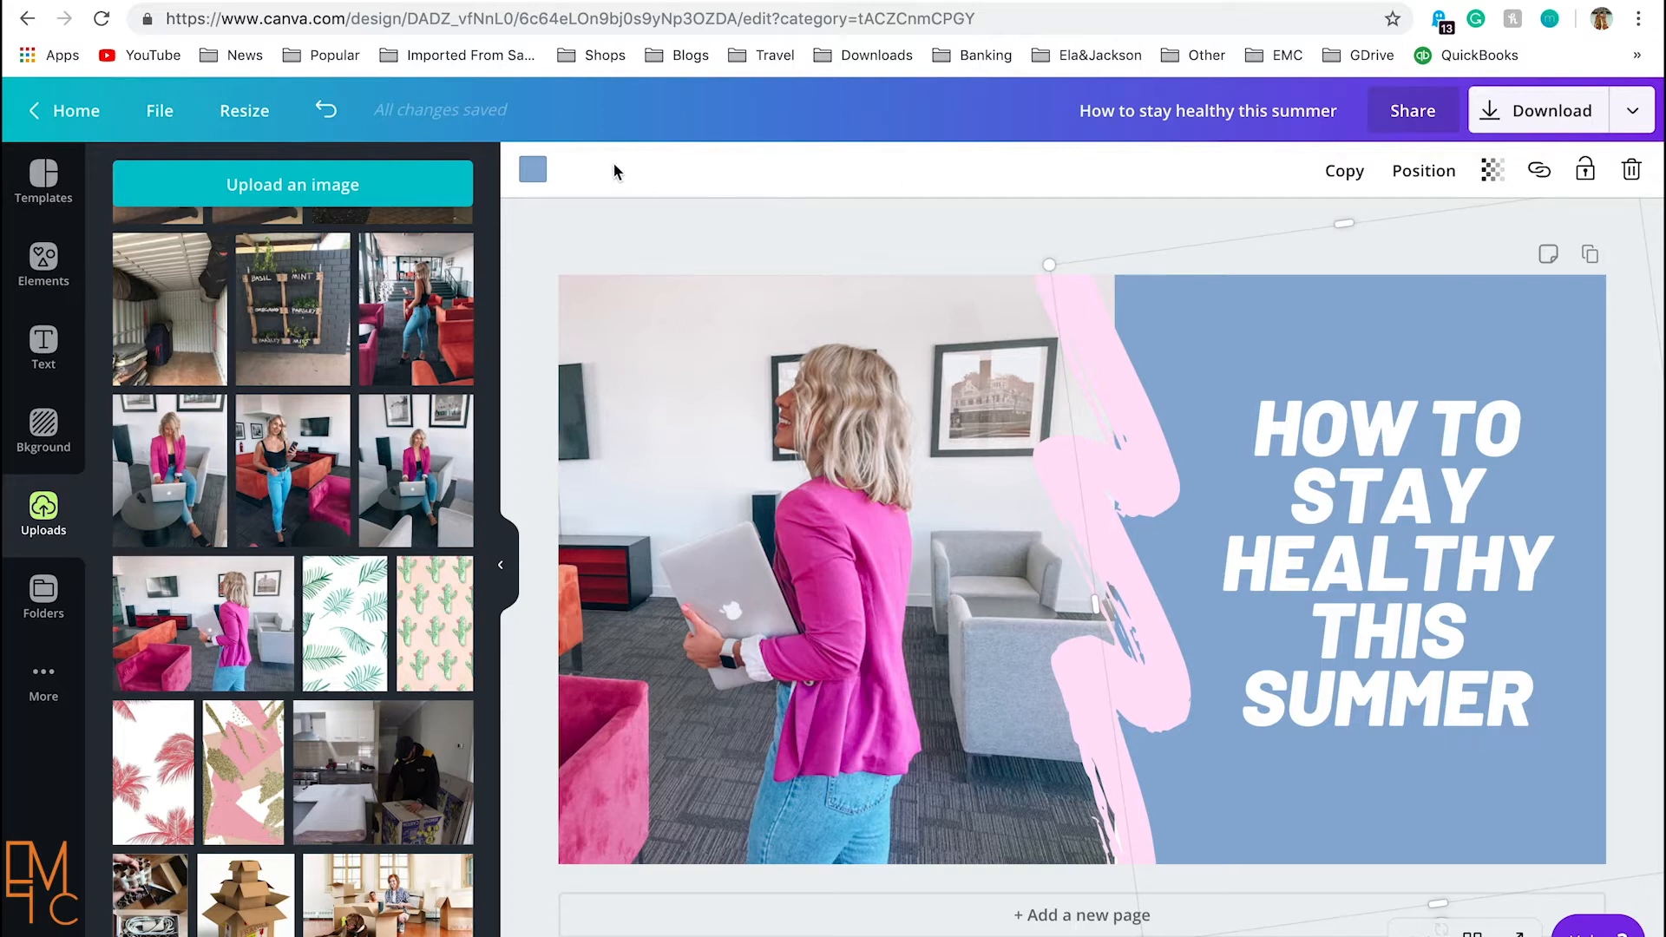
{"action": "left_click", "coordinate": [535, 173]}
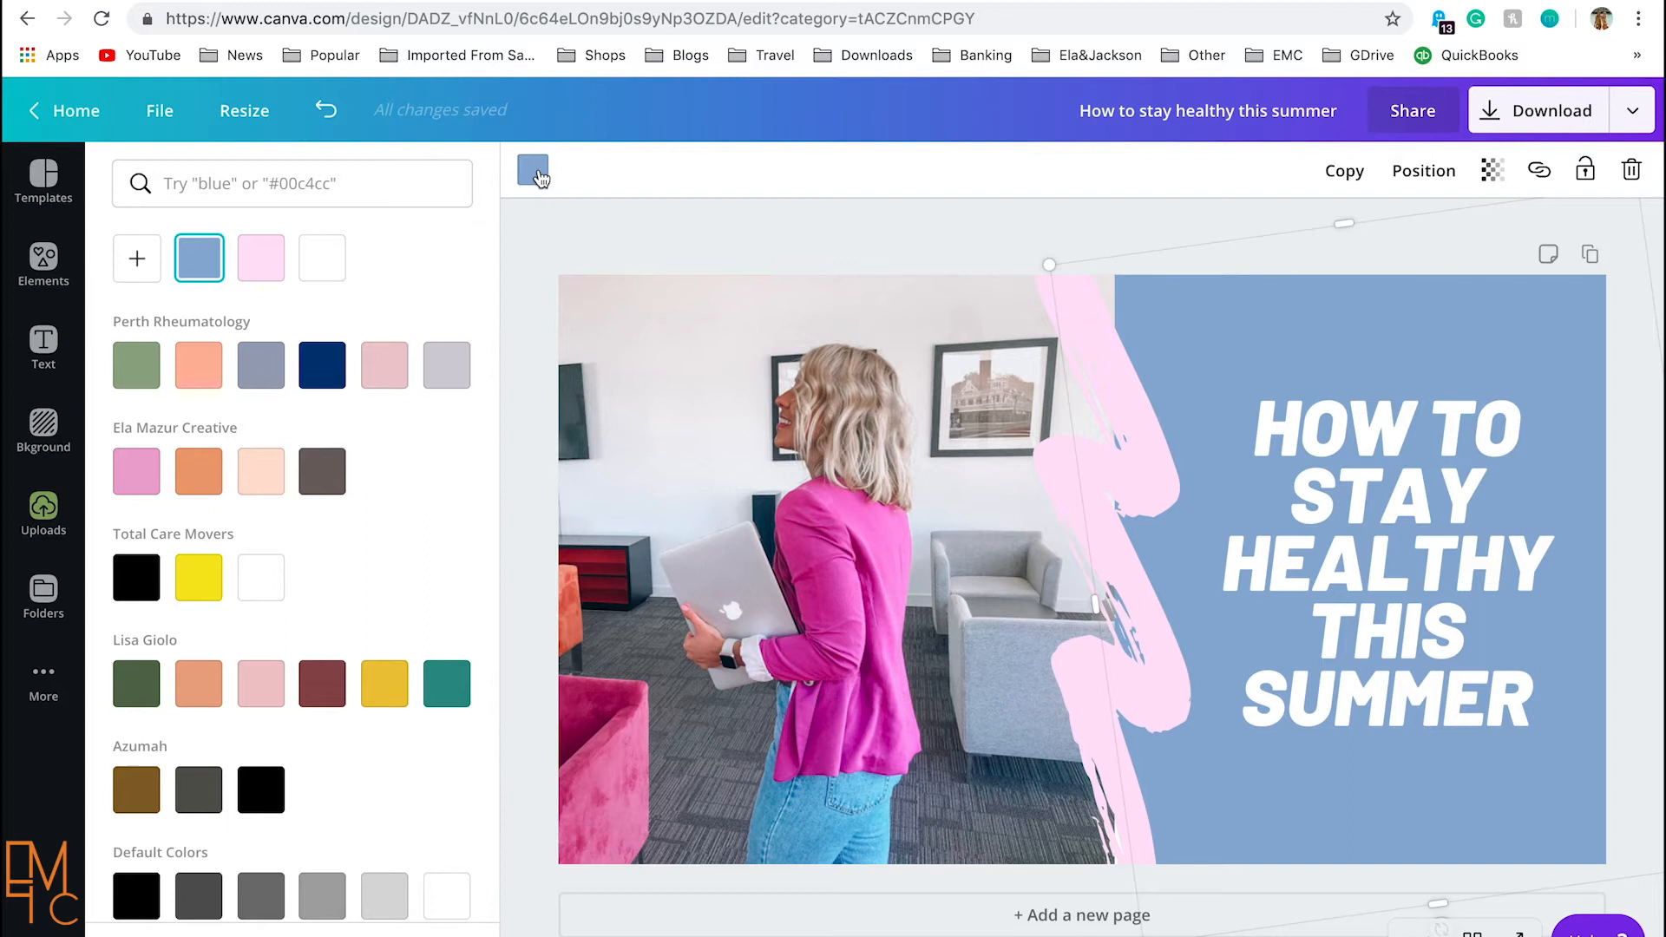
{"action": "left_click", "coordinate": [199, 471]}
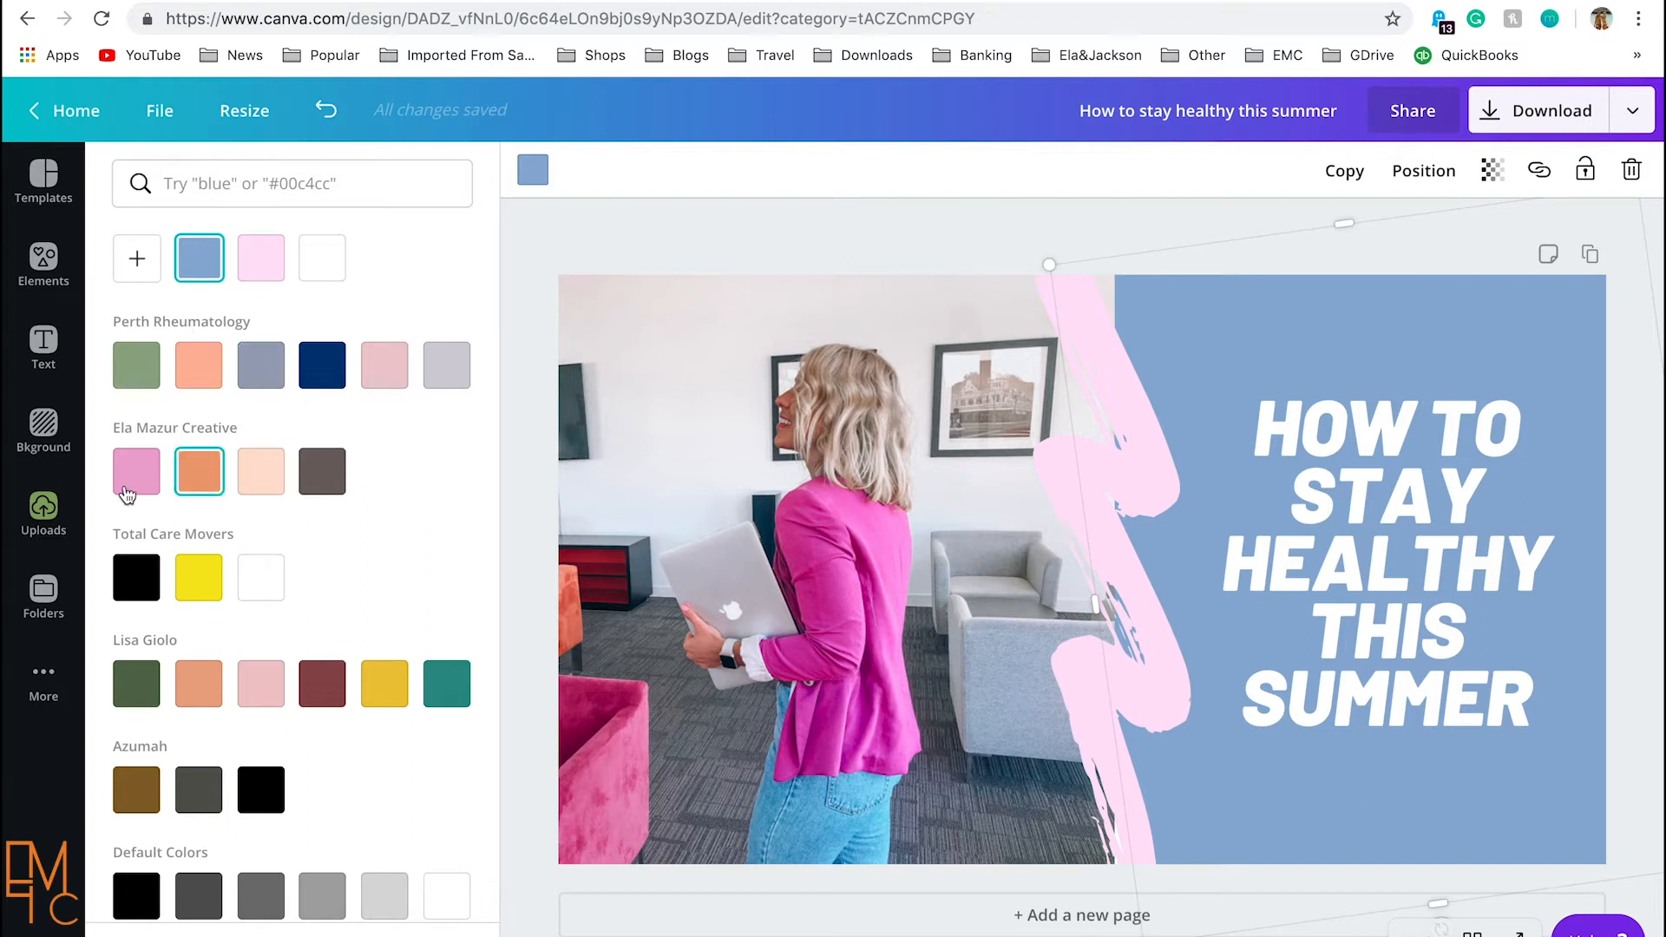
{"action": "scroll", "coordinate": [205, 504], "scroll_direction": "down", "scroll_amount": 1}
{"action": "scroll", "coordinate": [205, 504], "scroll_direction": "down", "scroll_amount": 1}
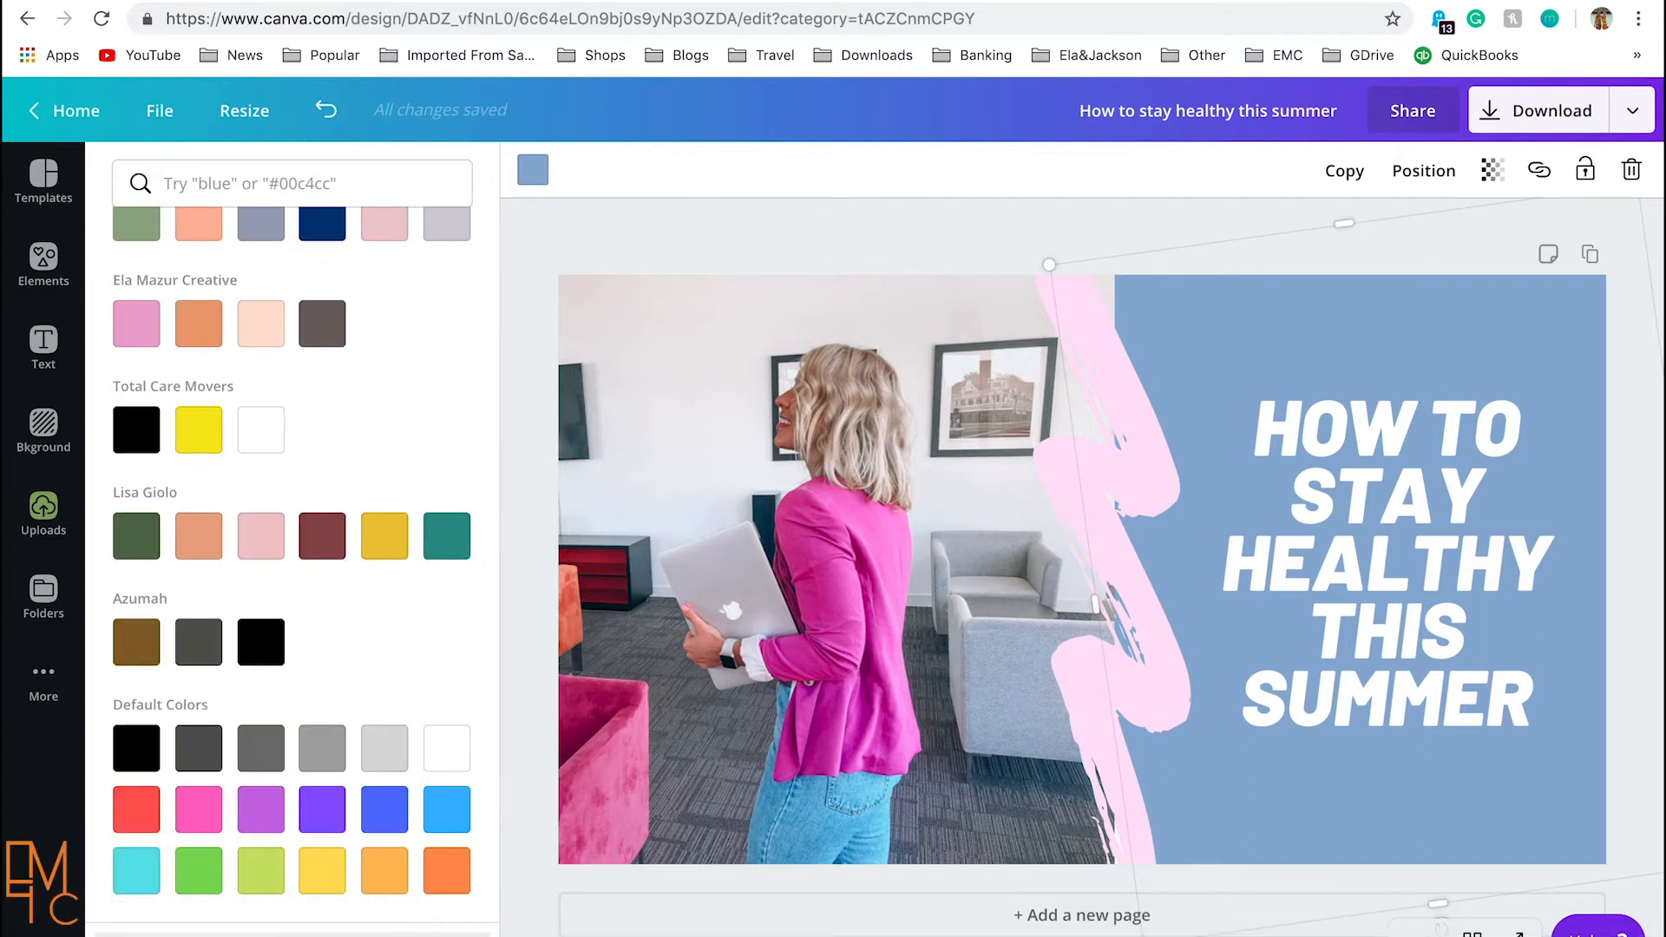
{"action": "scroll", "coordinate": [313, 657], "scroll_direction": "up", "scroll_amount": 2}
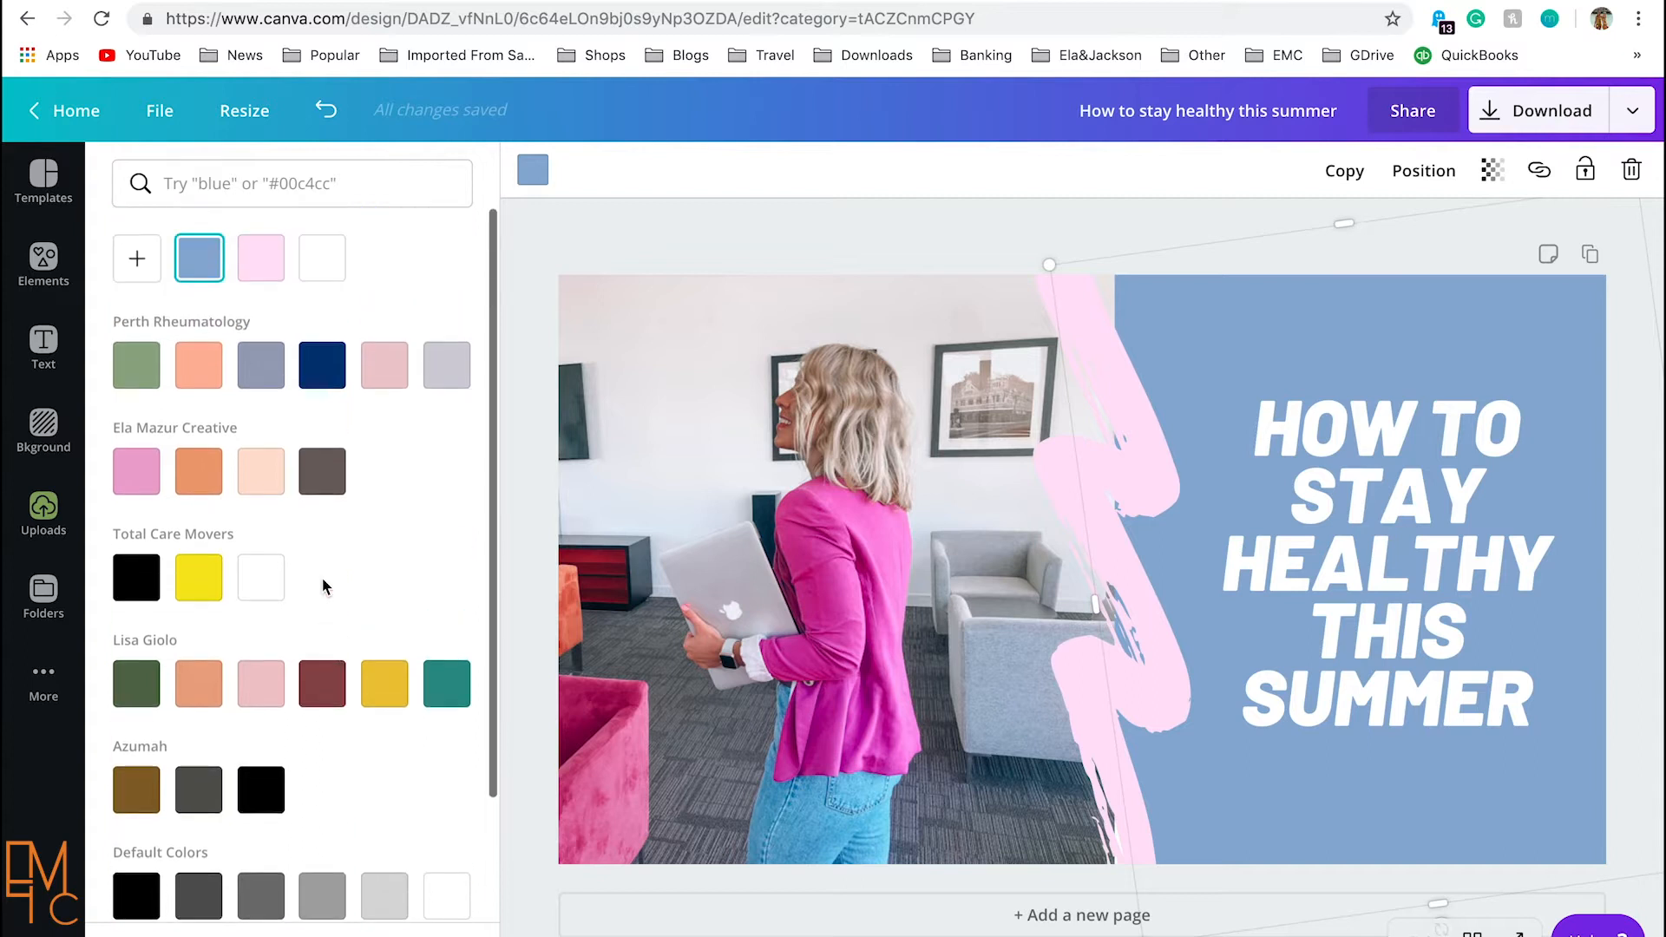
{"action": "left_click", "coordinate": [211, 489]}
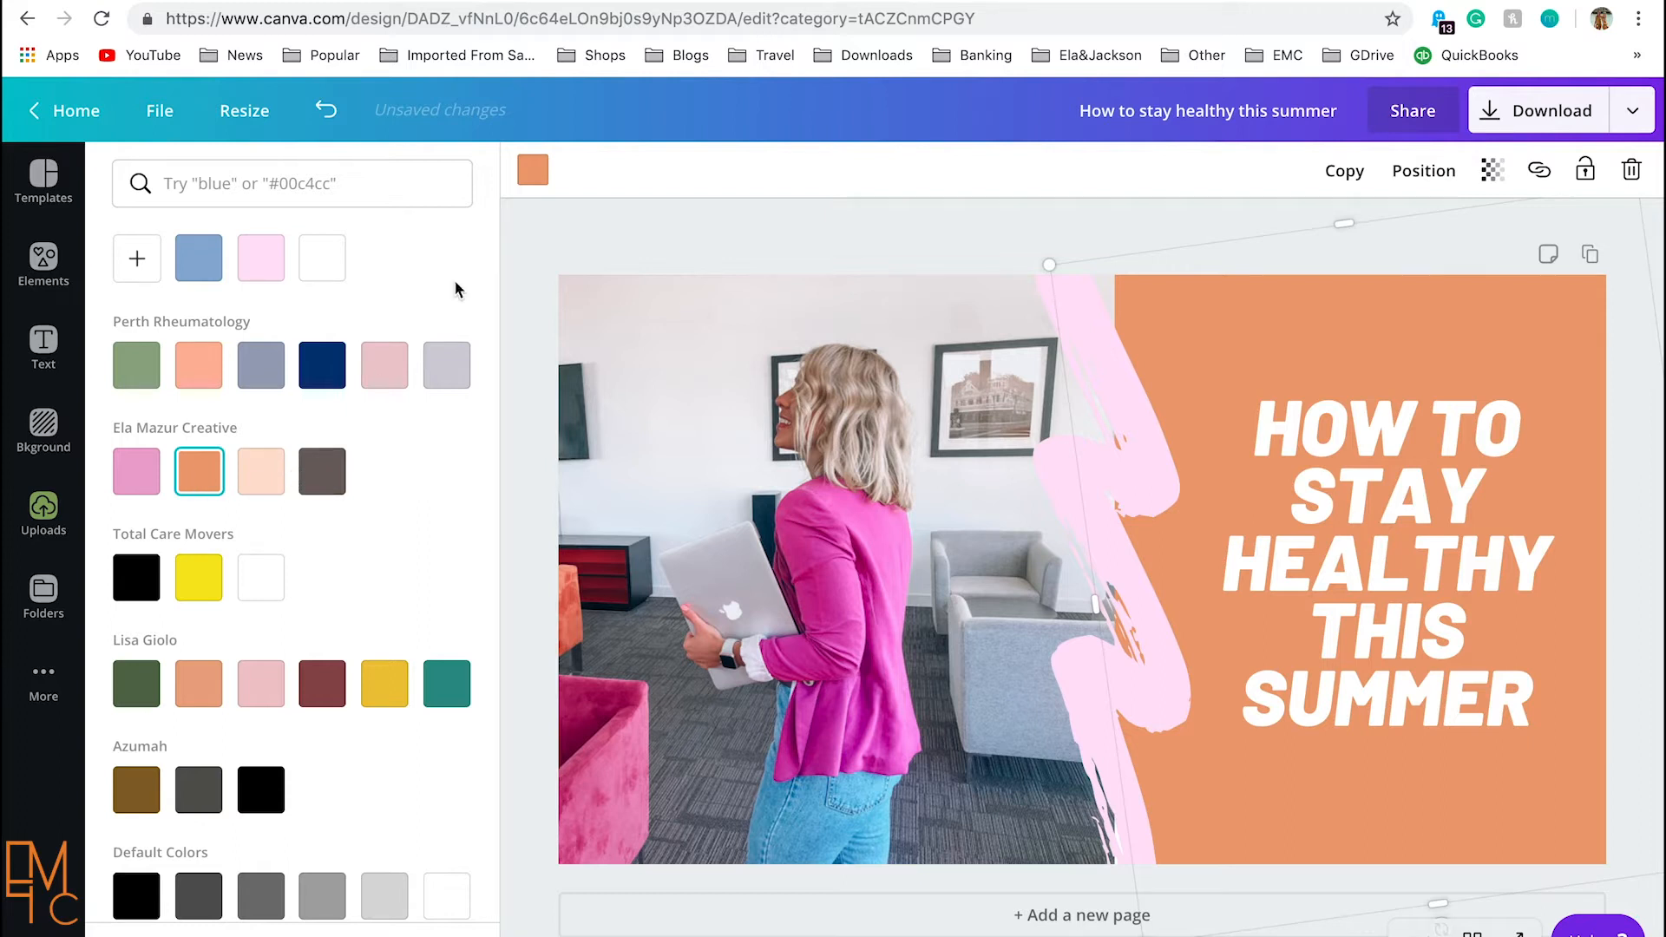
{"action": "left_click", "coordinate": [536, 174]}
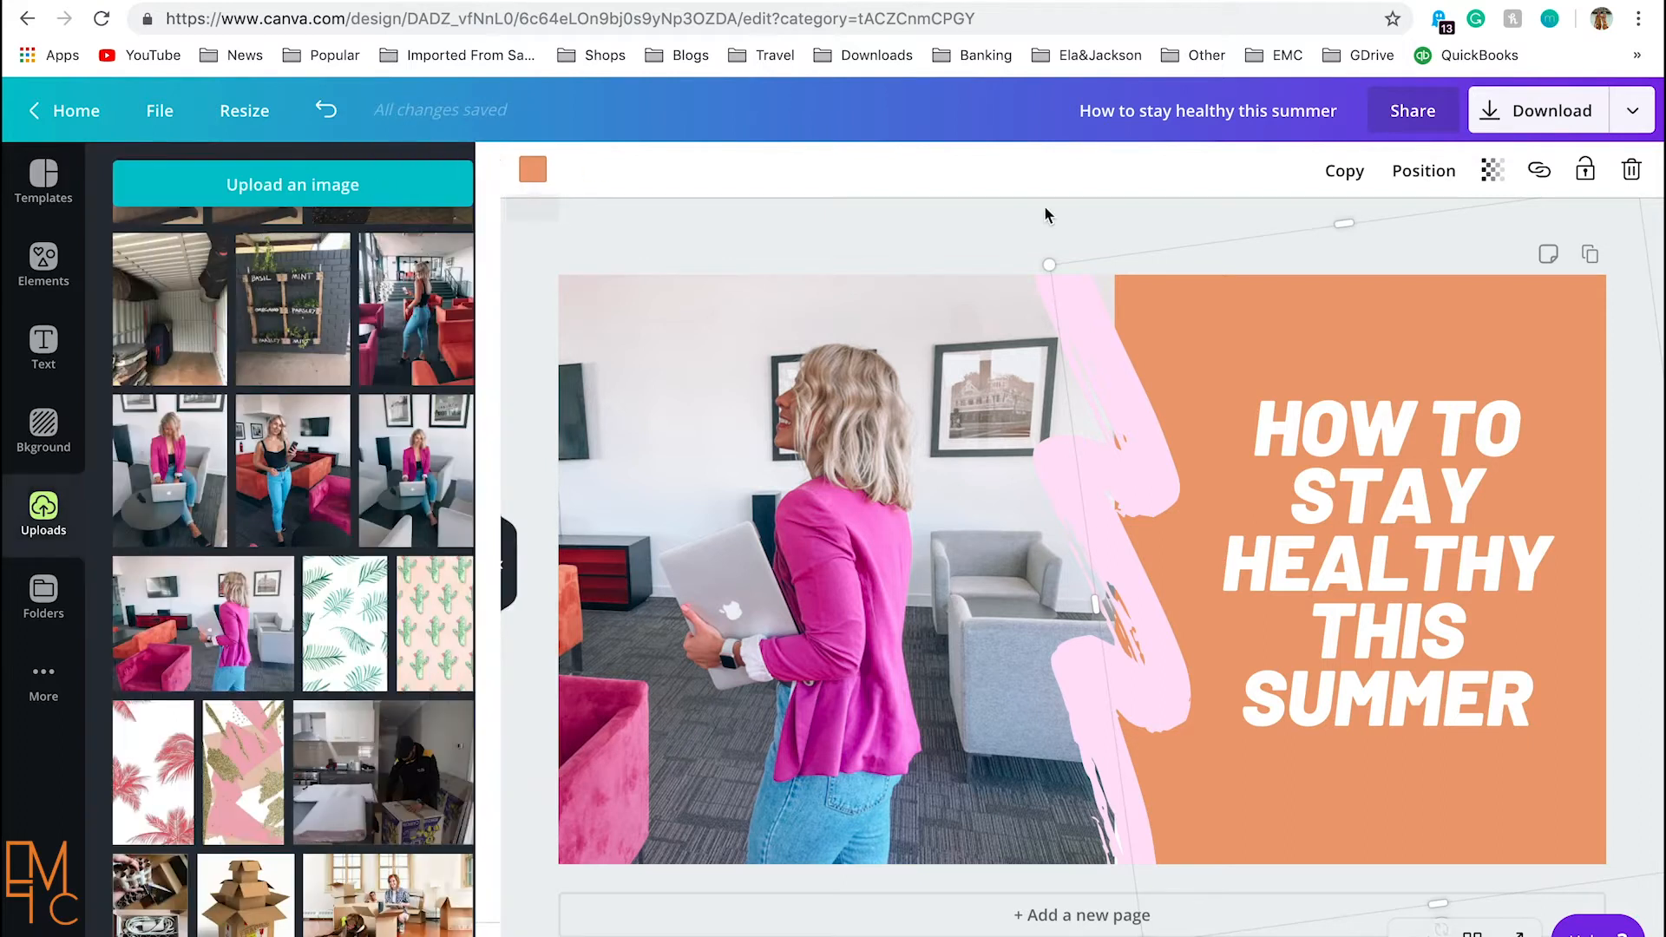
Step: Delete the orange block with its title text and add the uploaded photo of tall green plant leaves against a pale wall
{"action": "key", "text": "Delete"}
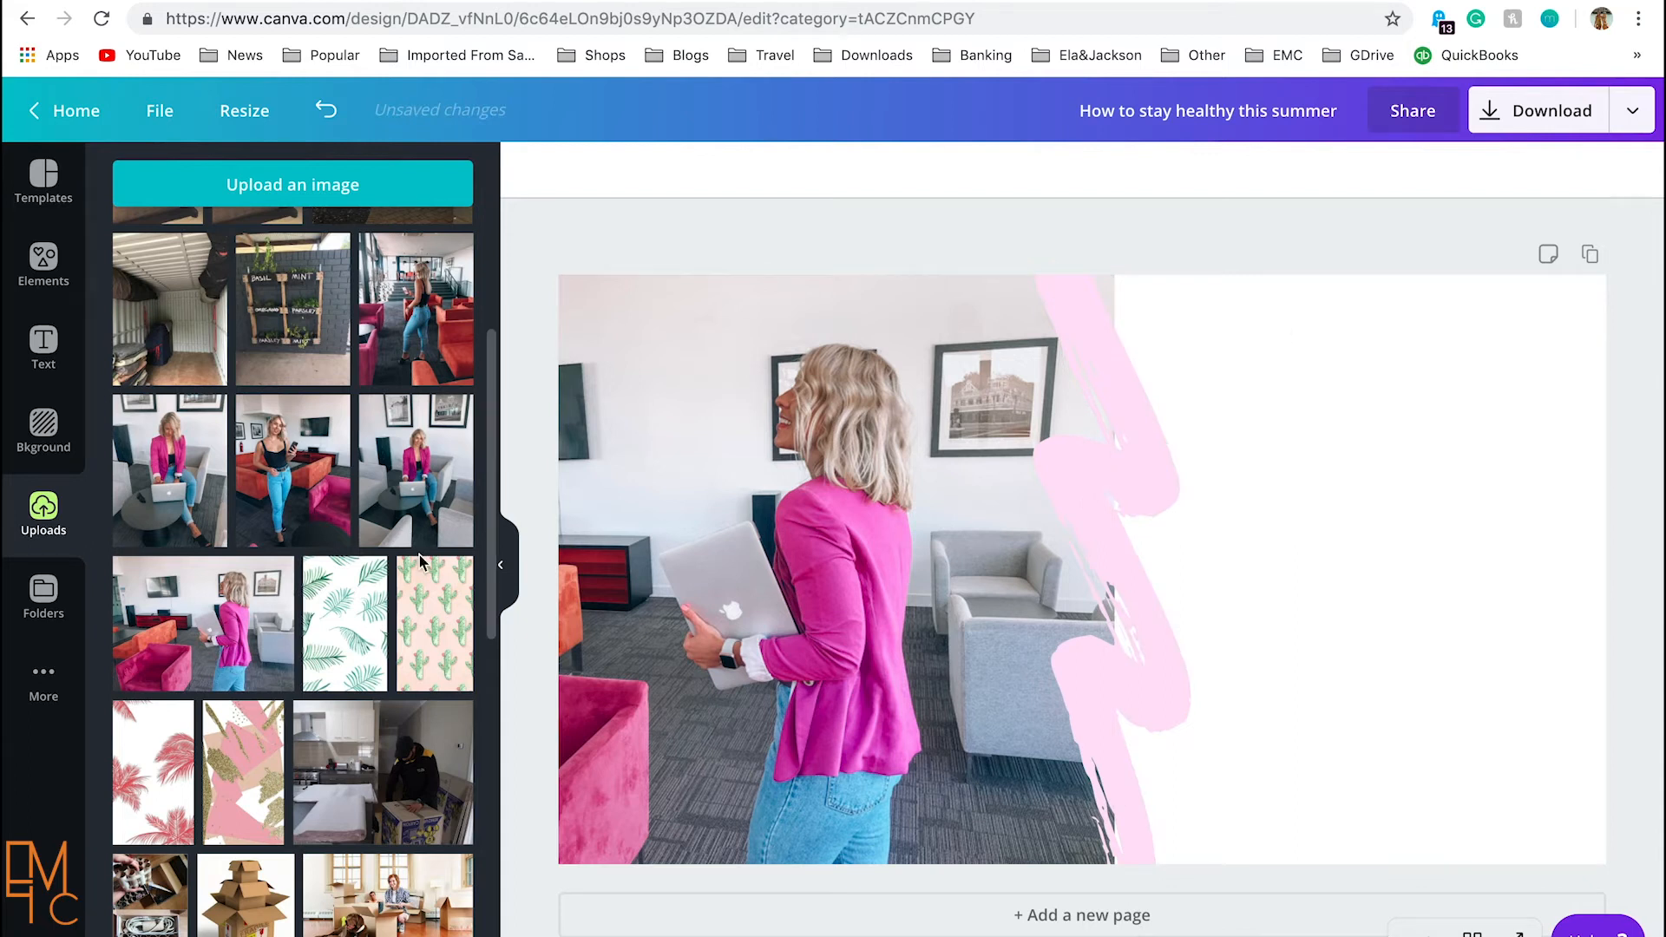
{"action": "scroll", "coordinate": [263, 577], "scroll_direction": "down", "scroll_amount": 3}
{"action": "scroll", "coordinate": [263, 577], "scroll_direction": "down", "scroll_amount": 10}
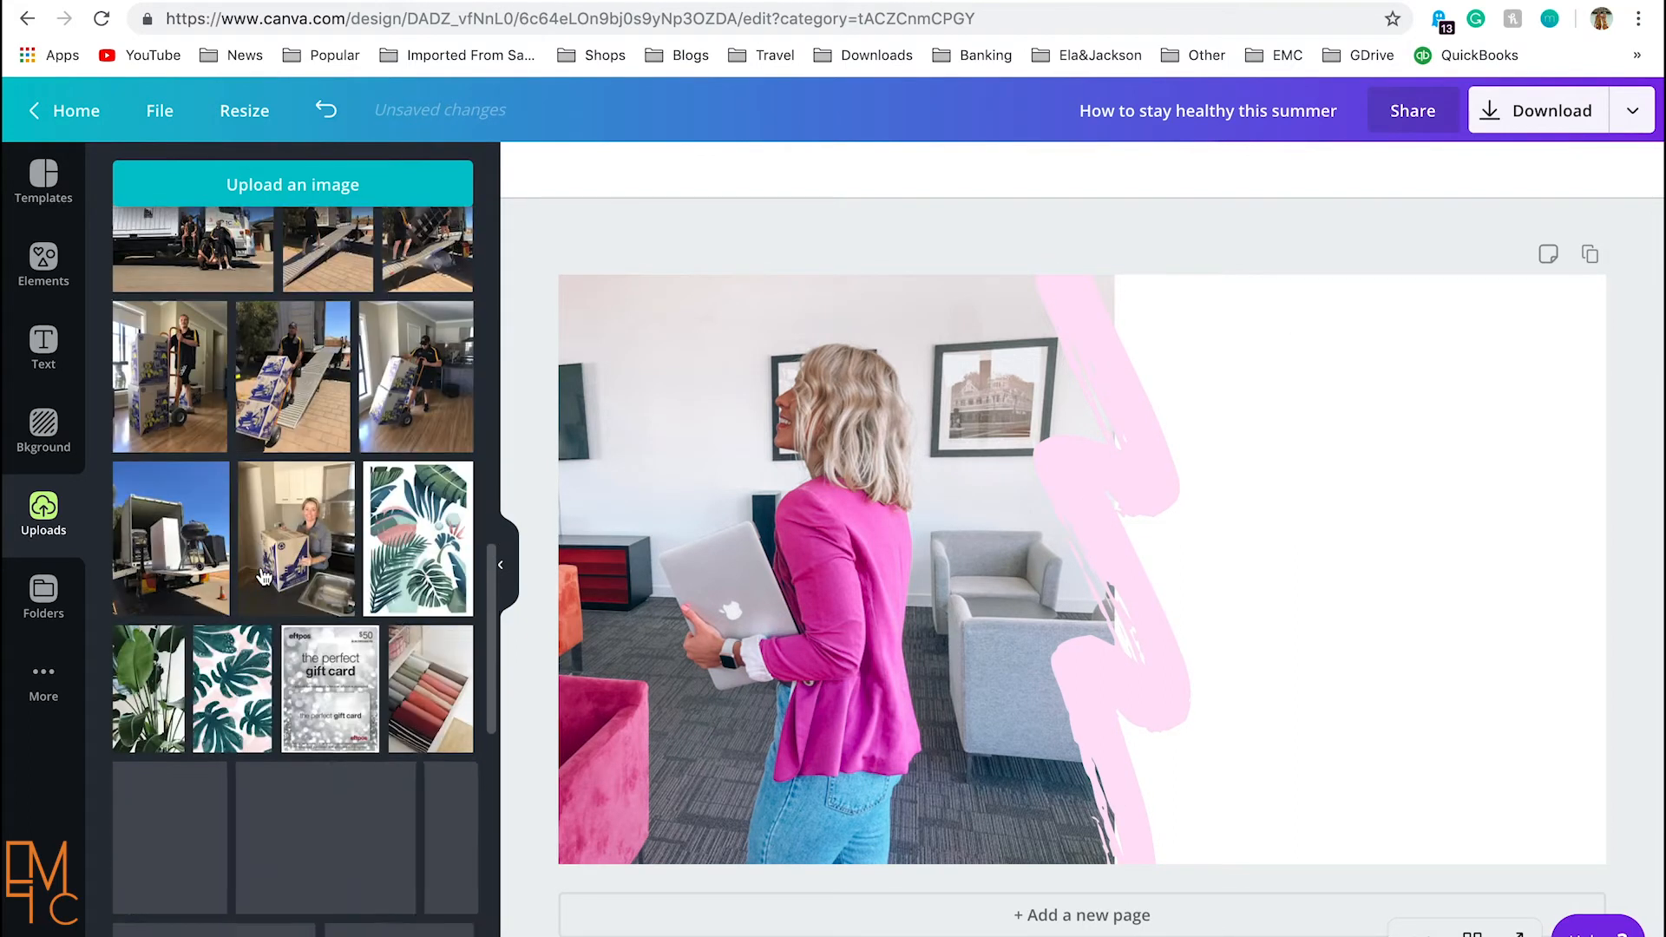
{"action": "left_click", "coordinate": [157, 636]}
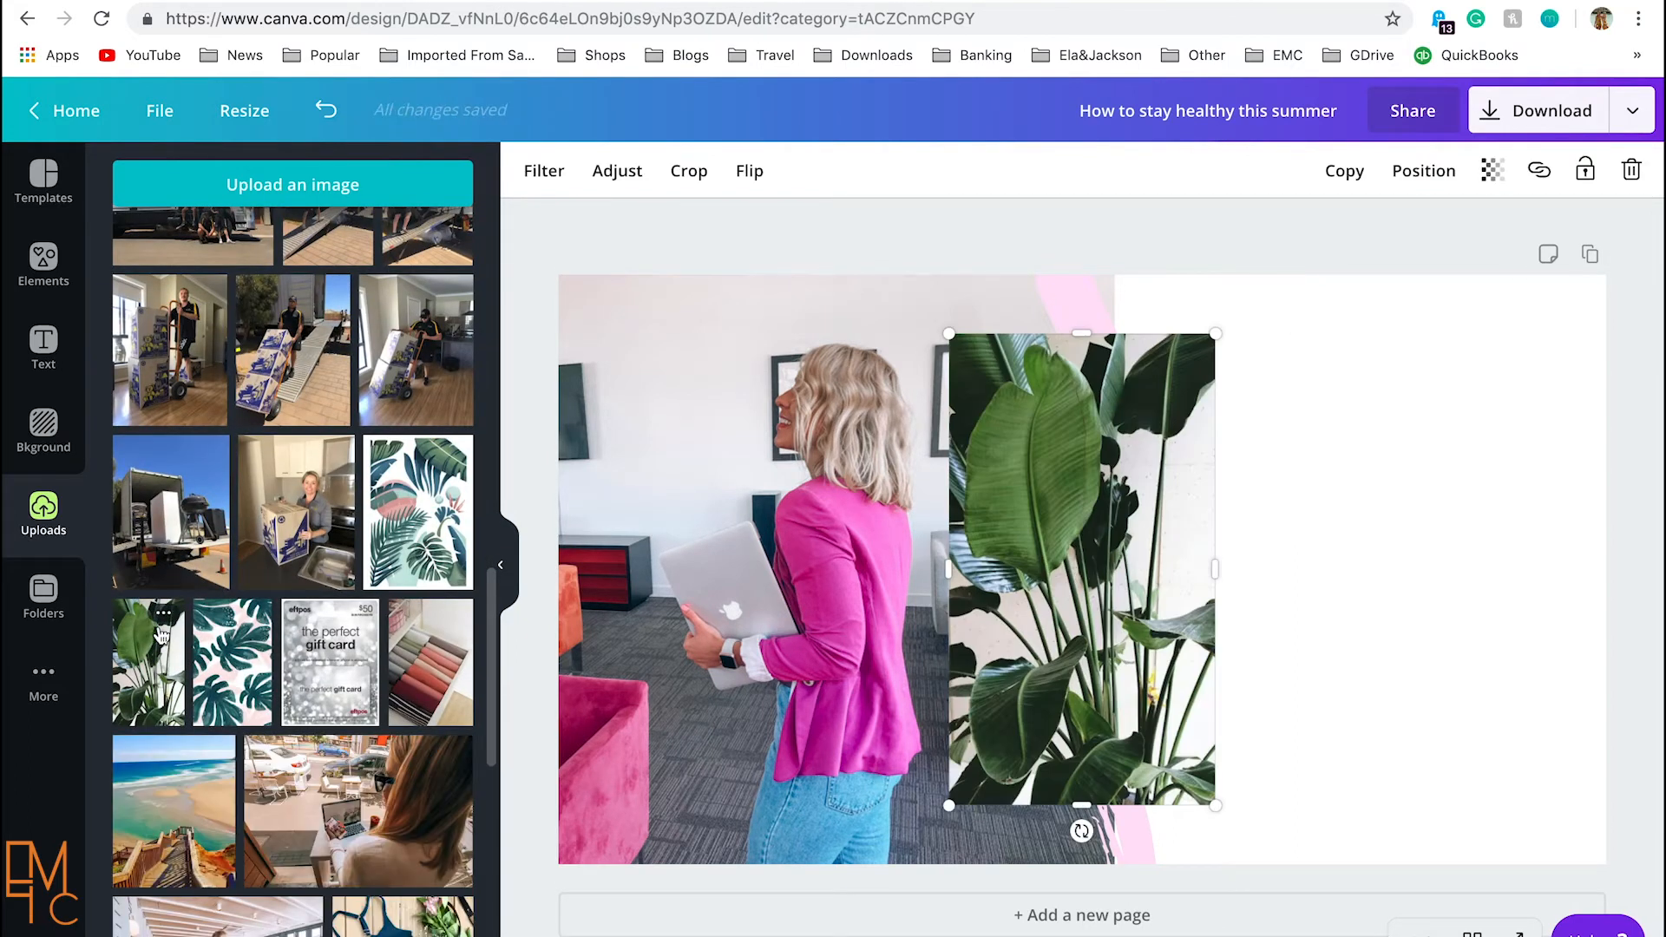
Step: Move the plant photo to the right side of the thumbnail and enlarge it proportionally to cover the full height
{"action": "left_click_drag", "start_coordinate": [1225, 563], "coordinate": [1239, 565]}
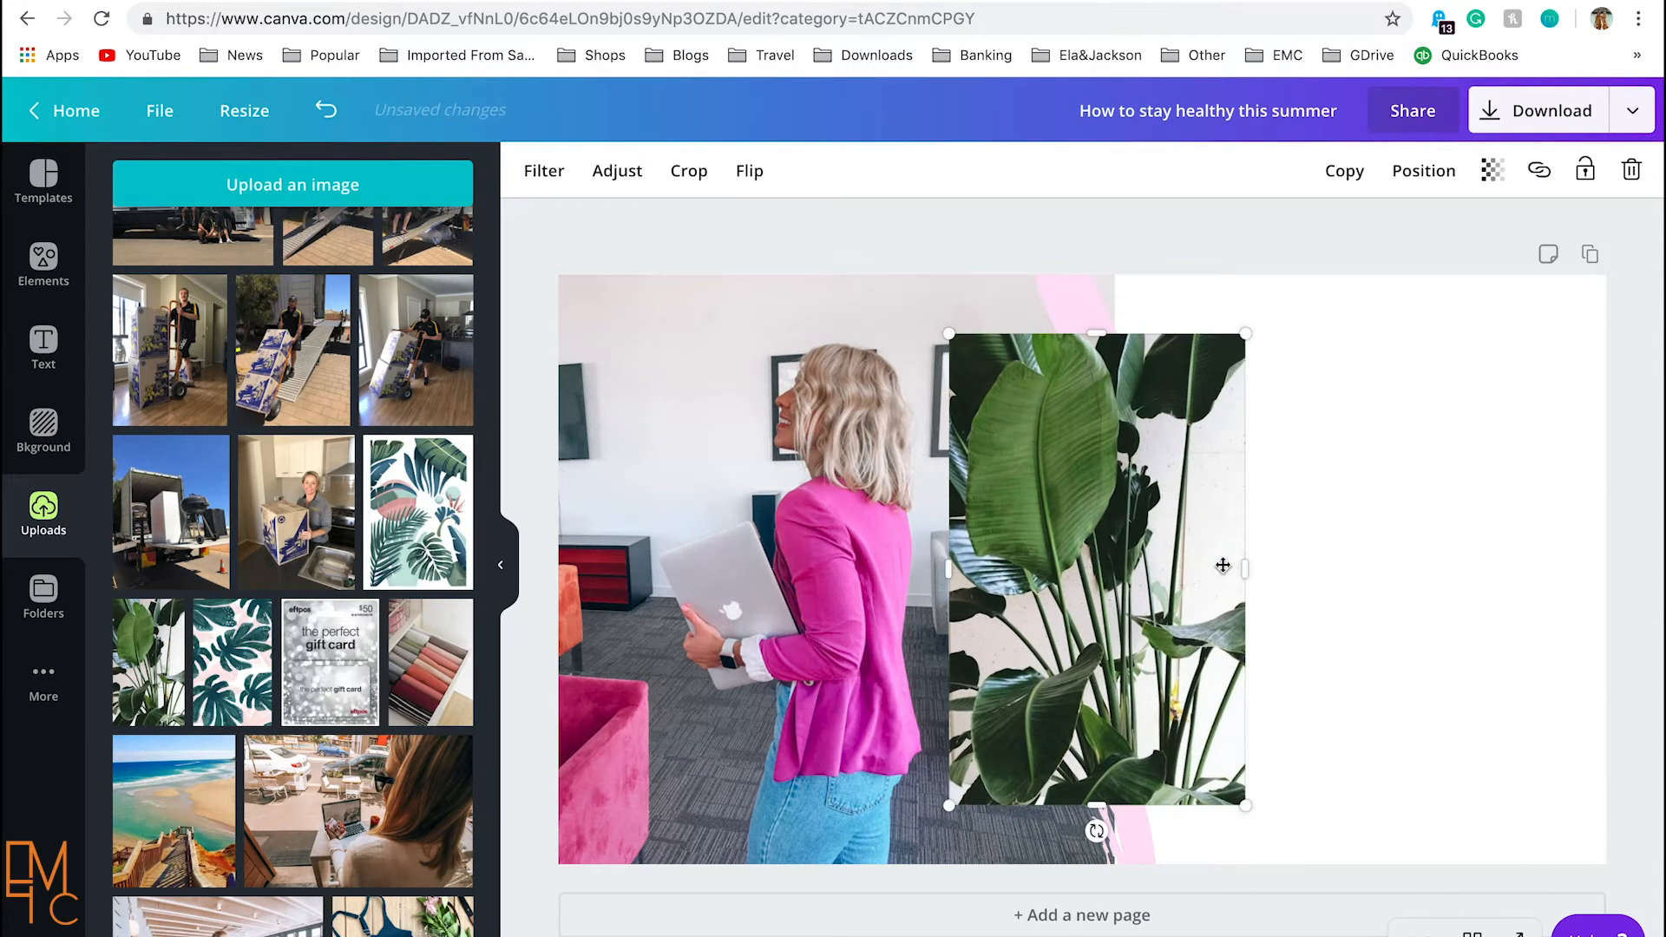
{"action": "key", "text": "ctrl+z"}
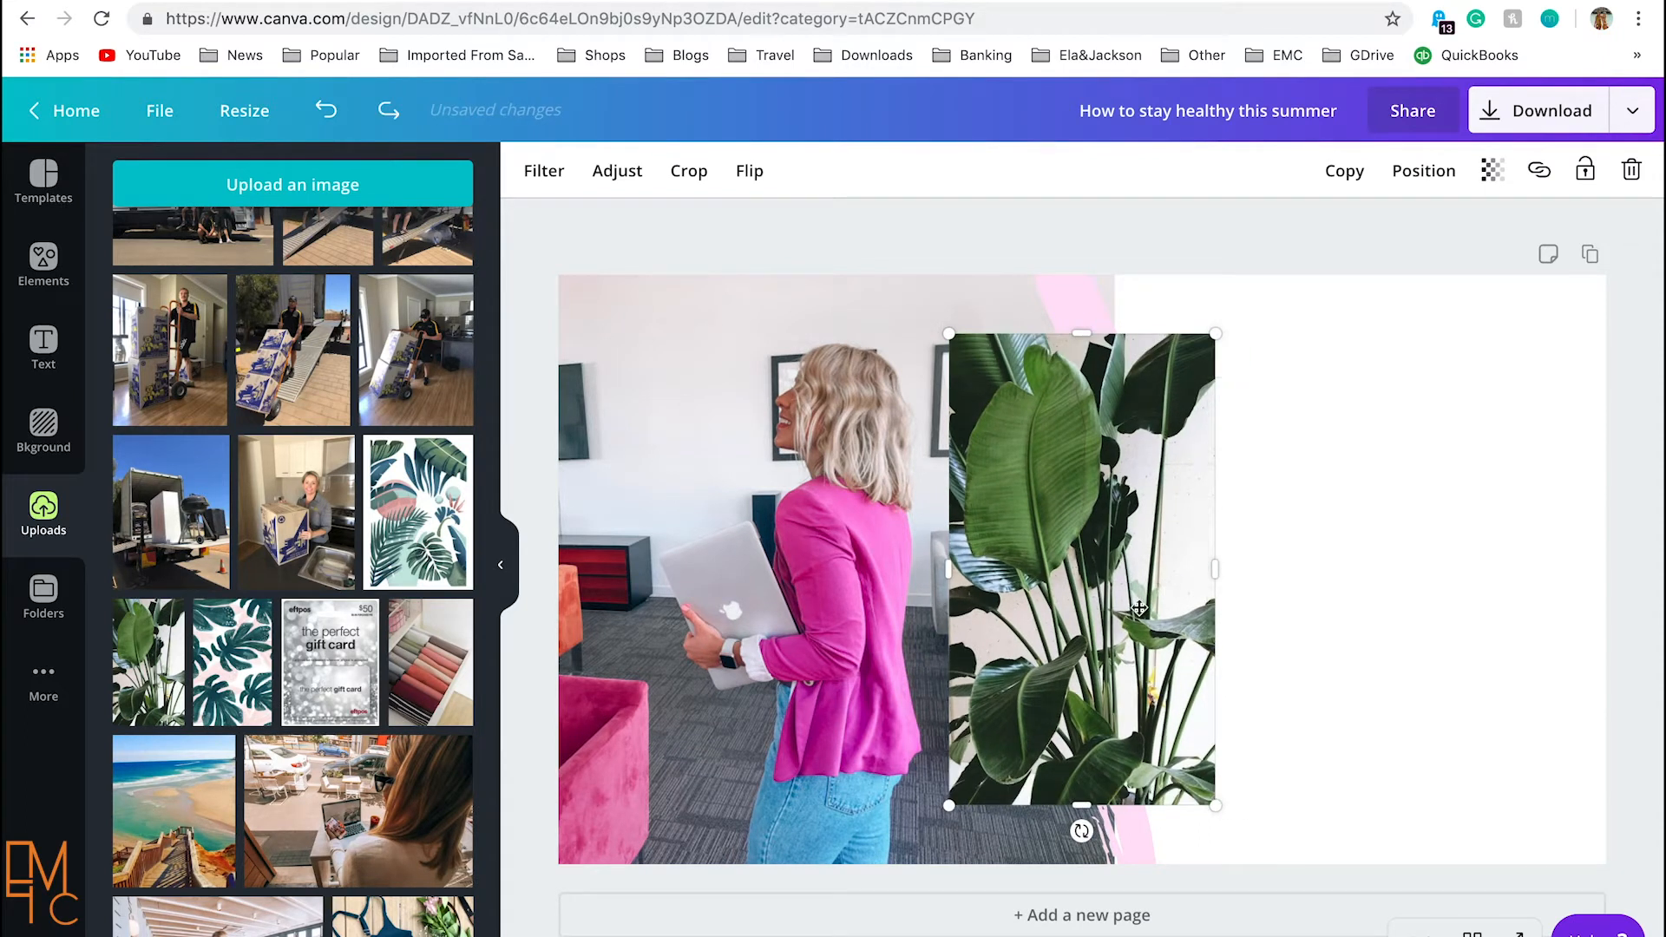
{"action": "left_click_drag", "start_coordinate": [1169, 600], "coordinate": [1296, 537]}
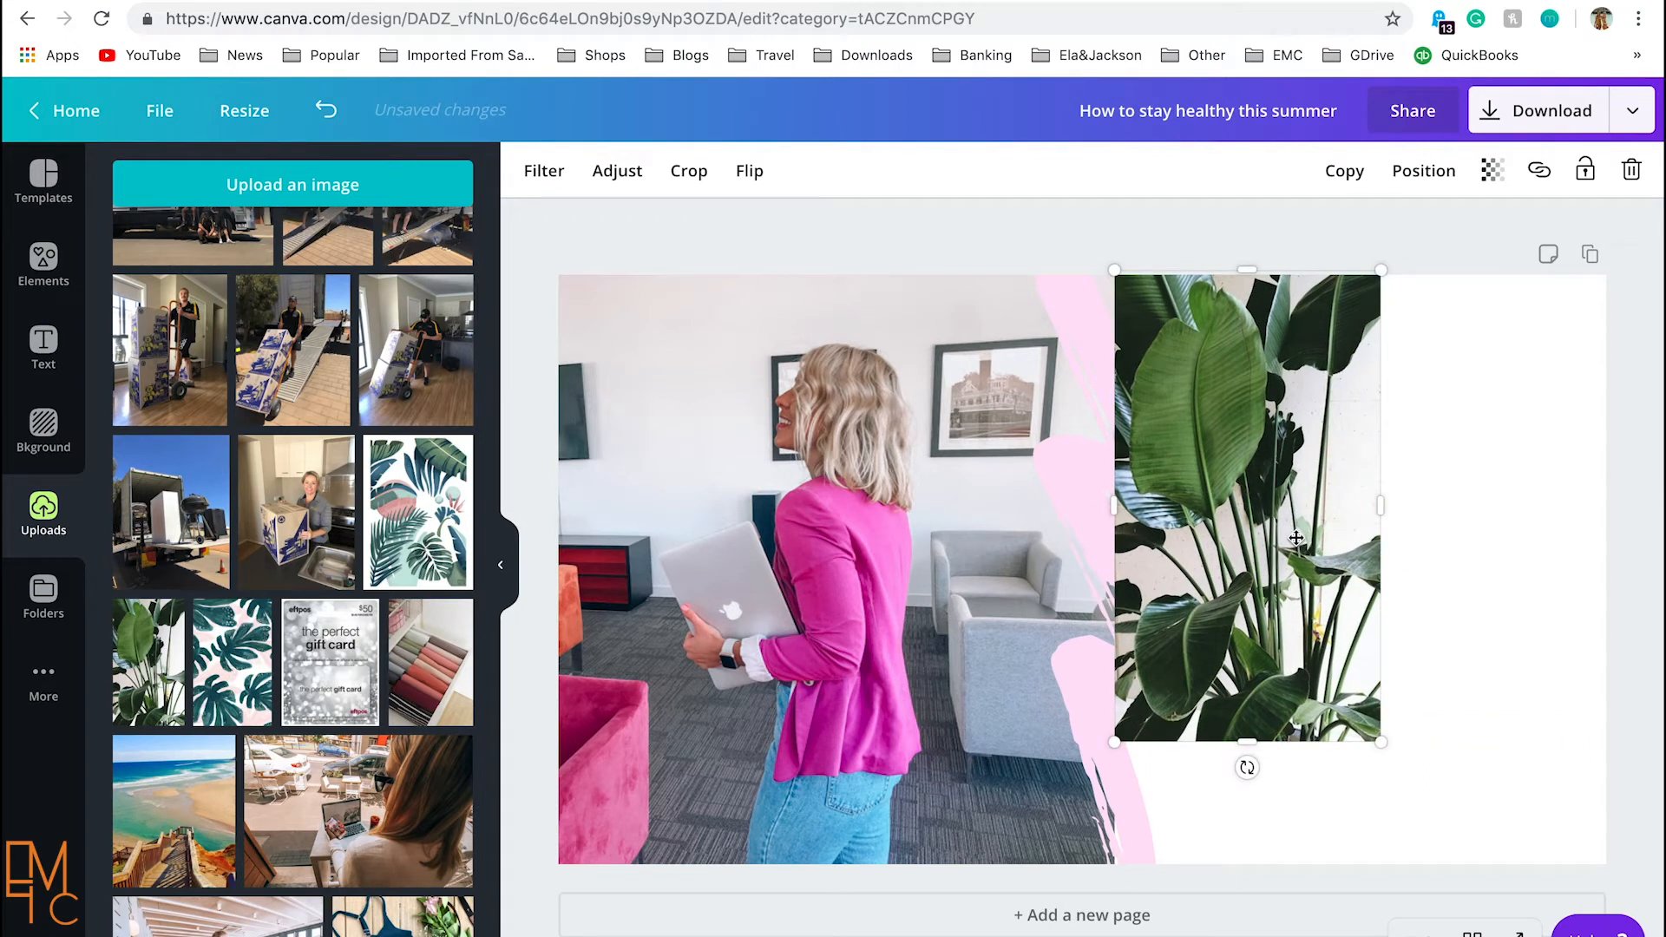
{"action": "left_click_drag", "start_coordinate": [1379, 745], "coordinate": [1560, 778]}
{"action": "left_click", "coordinate": [1551, 835]}
{"action": "left_click_drag", "start_coordinate": [1198, 228], "coordinate": [1086, 212]}
{"action": "mouse_move", "coordinate": [1289, 372]}
{"action": "left_mouse_down"}
{"action": "mouse_move", "coordinate": [1241, 388]}
{"action": "mouse_move", "coordinate": [1286, 378]}
{"action": "left_mouse_up"}
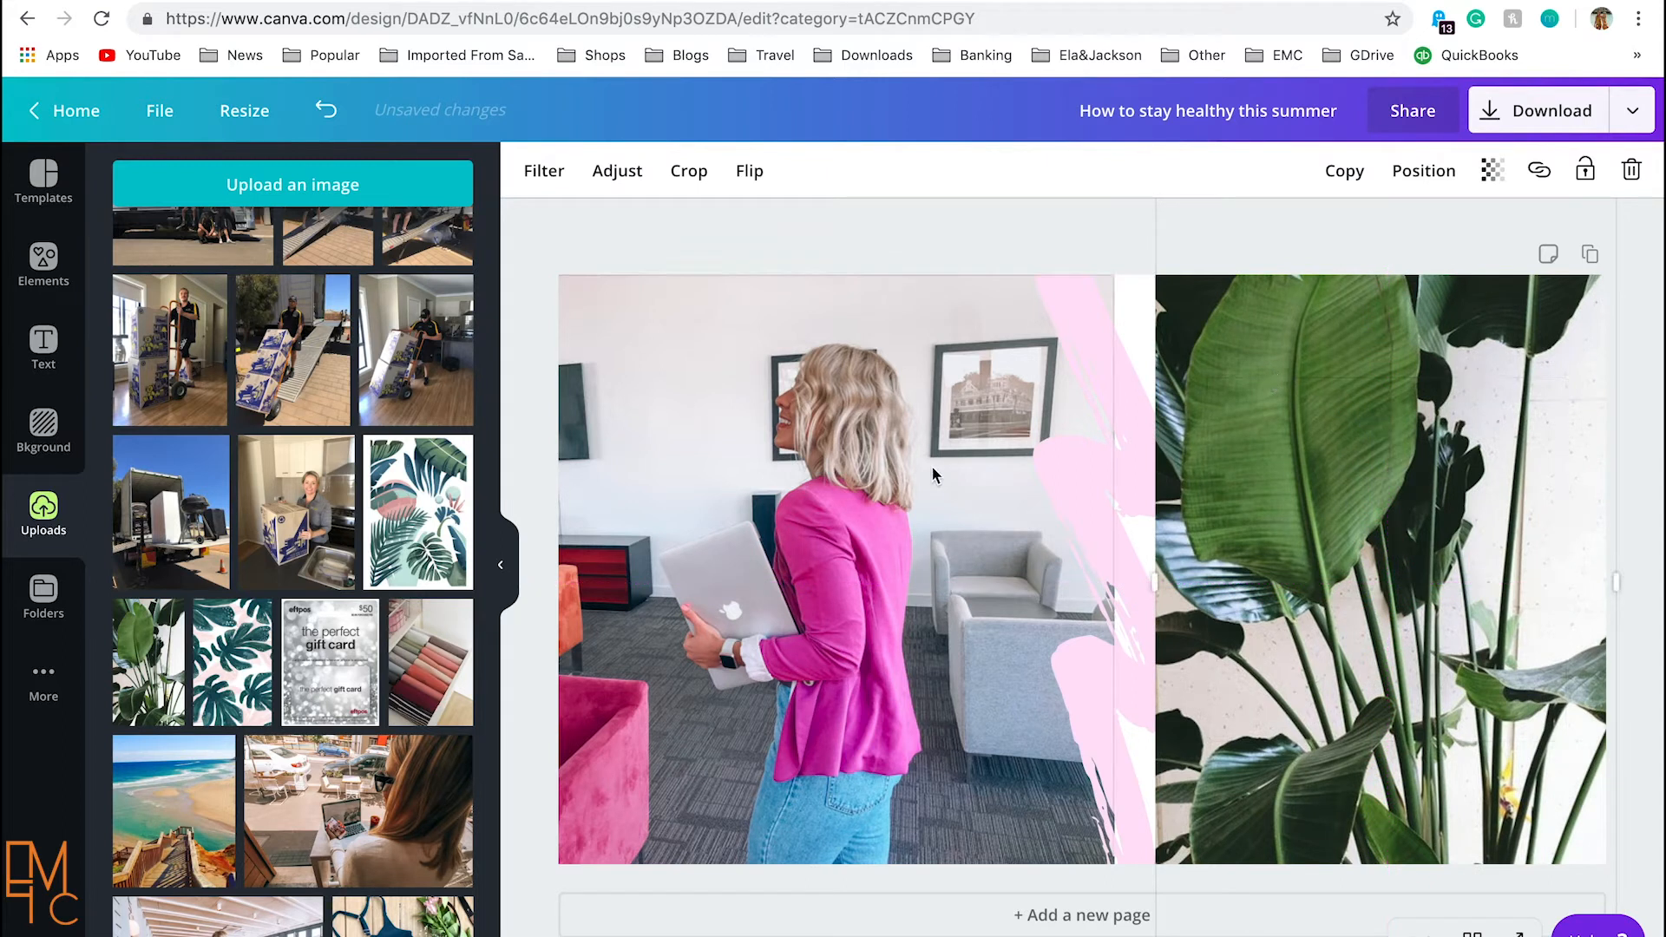
Step: Nudge the laptop photo right until its edge meets the plant photo, closing the white gap
{"action": "left_click_drag", "start_coordinate": [900, 522], "coordinate": [900, 523]}
{"action": "key", "text": "Right"}
{"action": "key", "text": "Right"}
{"action": "key", "text": "Right"}
{"action": "key", "text": "Right"}
{"action": "key", "text": "Right"}
{"action": "key", "text": "Right"}
{"action": "key", "text": "Right"}
{"action": "key", "text": "Right"}
{"action": "key", "text": "Right"}
{"action": "key", "text": "Right"}
{"action": "key", "text": "Right"}
{"action": "key", "text": "Right"}
{"action": "key", "text": "Right"}
{"action": "key", "text": "Right"}
{"action": "key", "text": "Right"}
{"action": "key", "text": "Right"}
{"action": "key", "text": "Right"}
{"action": "key", "text": "Right"}
{"action": "key", "text": "Right"}
{"action": "key", "text": "Right"}
{"action": "key", "text": "Right"}
{"action": "key", "text": "Right"}
{"action": "key", "text": "Right"}
{"action": "key", "text": "Right"}
{"action": "key", "text": "Right"}
{"action": "key", "text": "Right"}
{"action": "key", "text": "Right"}
{"action": "key", "text": "Right"}
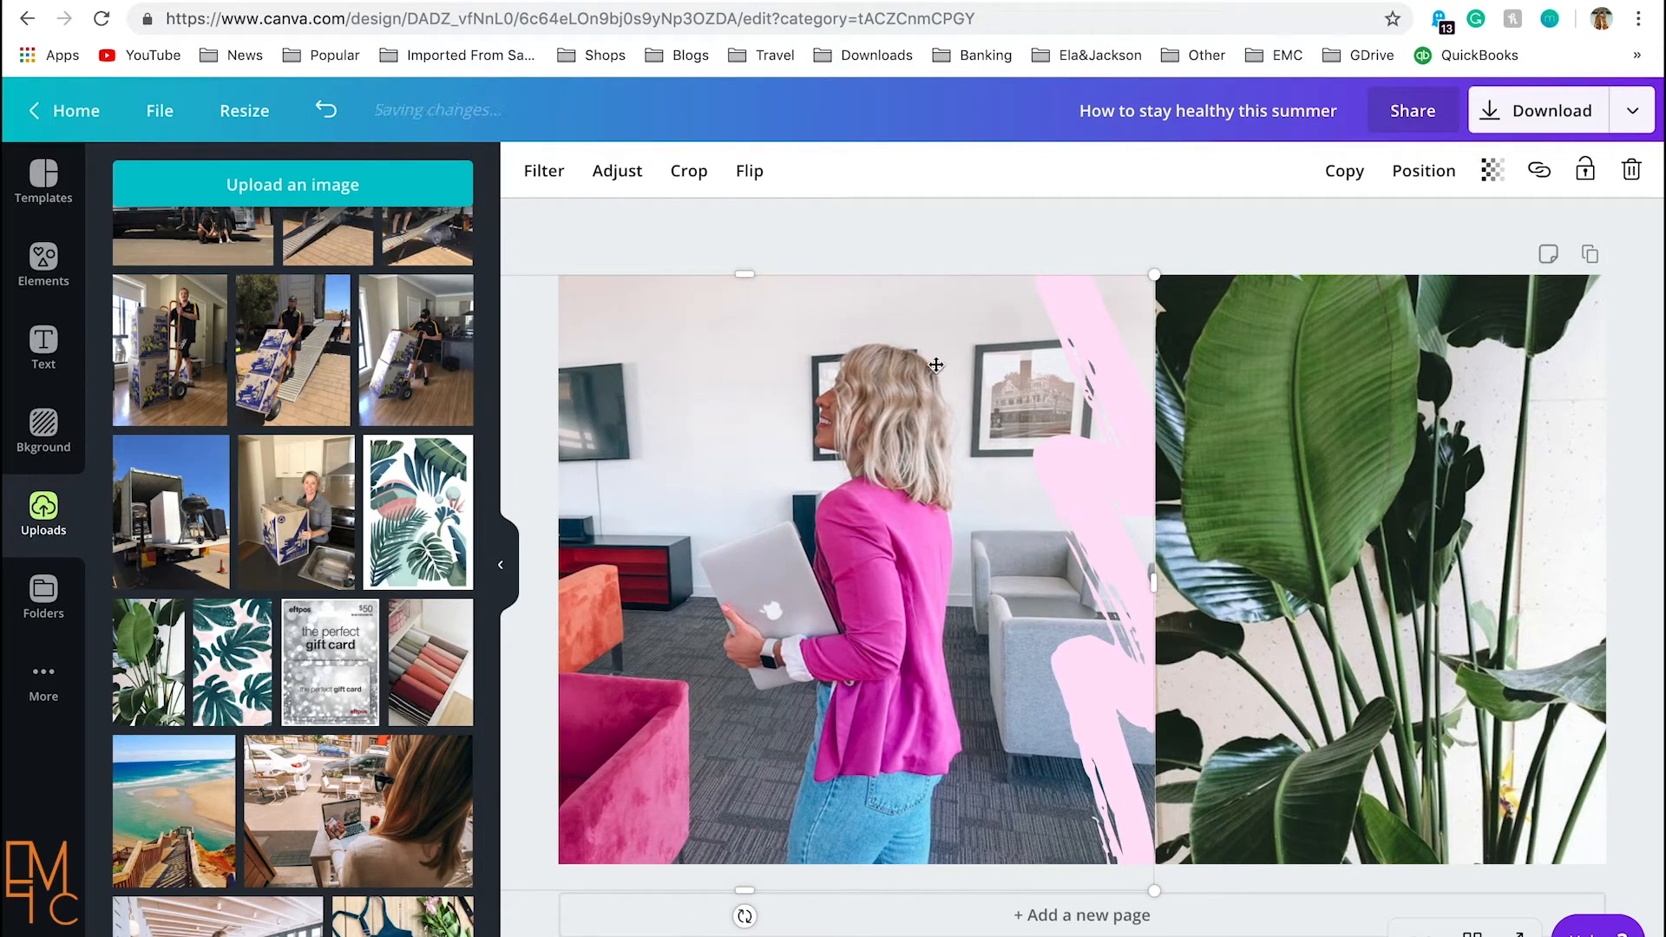
{"action": "left_click", "coordinate": [1189, 215]}
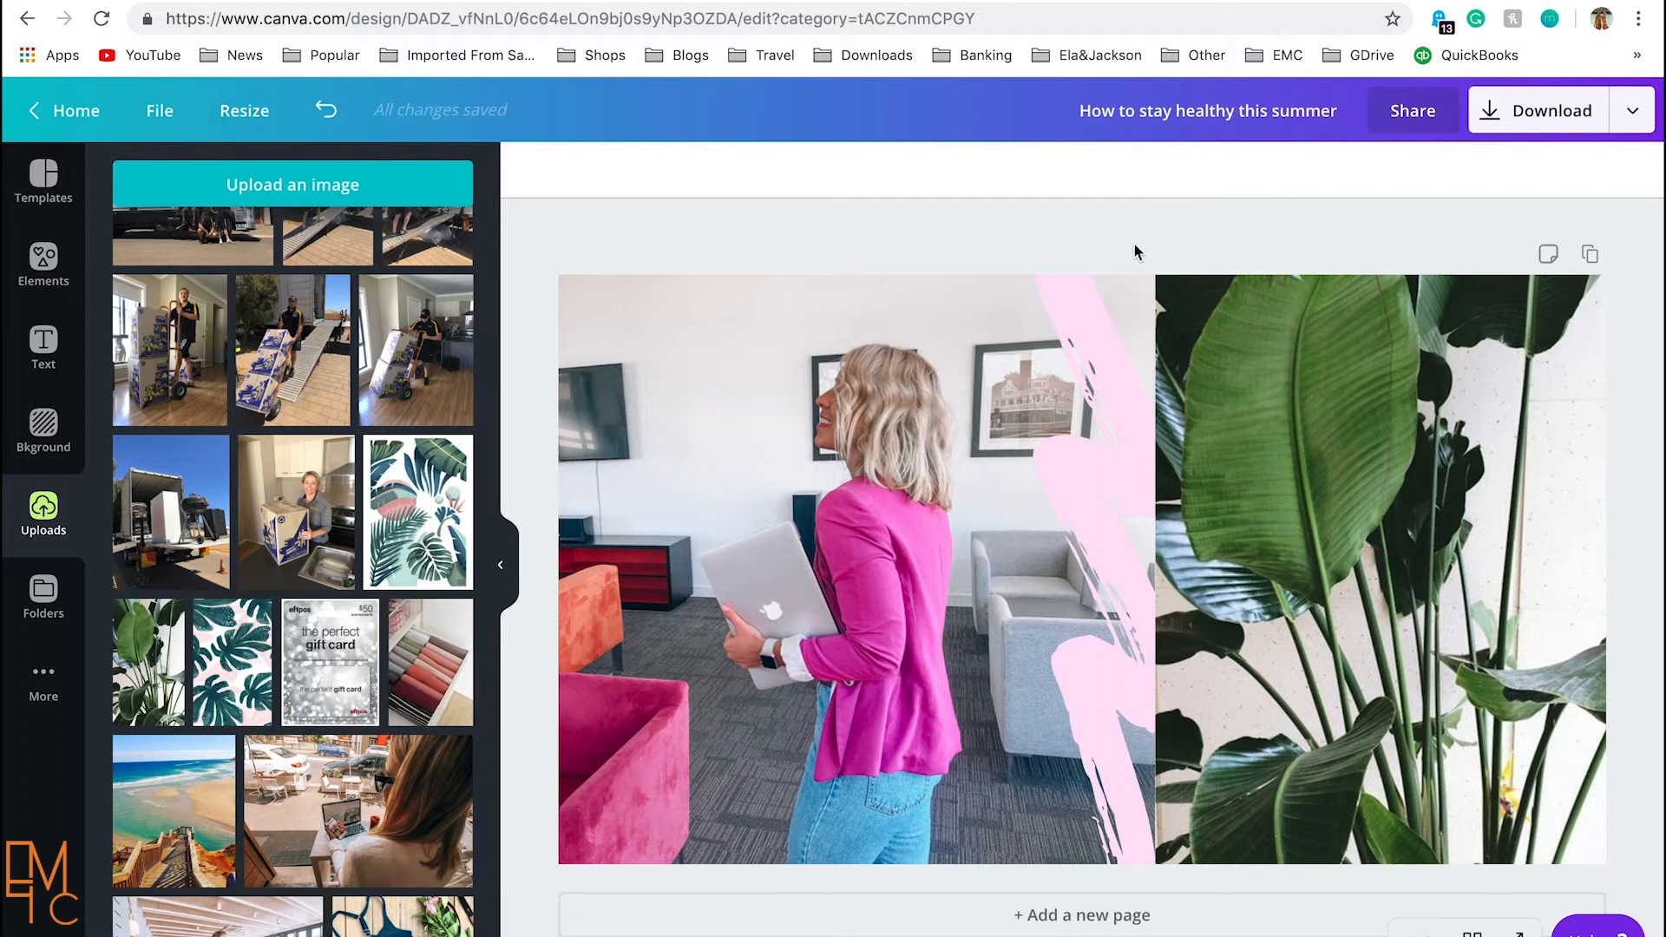
Step: Bring the pink brush stroke forward so it lies in front of both photos
{"action": "left_click", "coordinate": [1083, 356]}
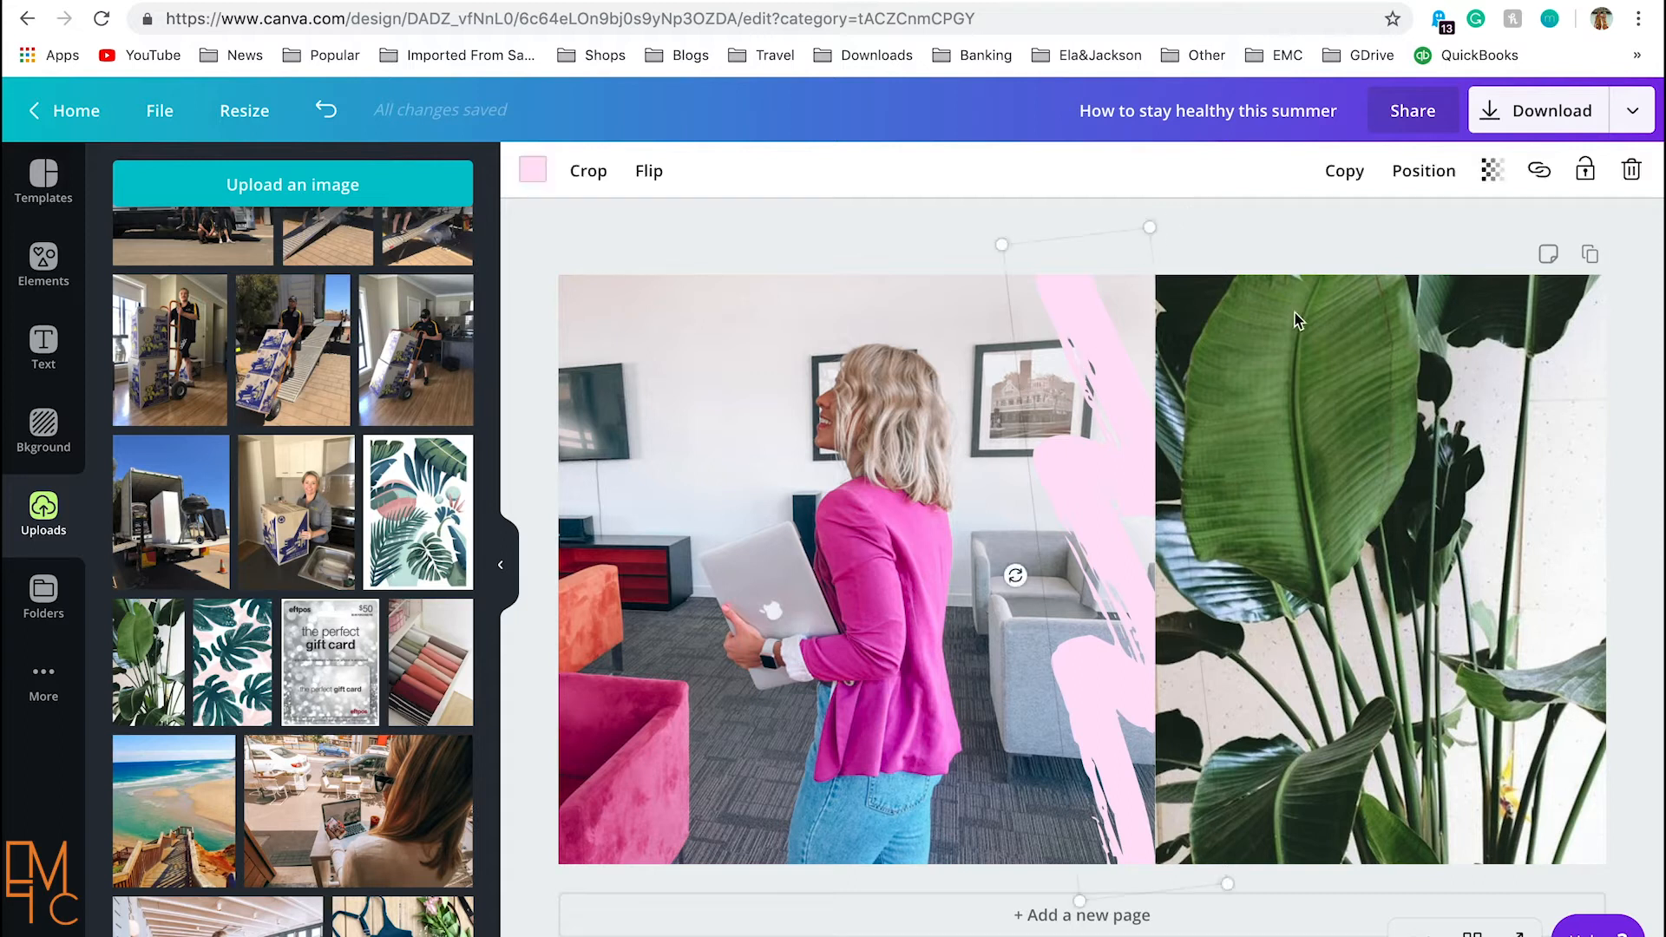
{"action": "left_click", "coordinate": [1401, 174]}
{"action": "left_click", "coordinate": [1147, 240]}
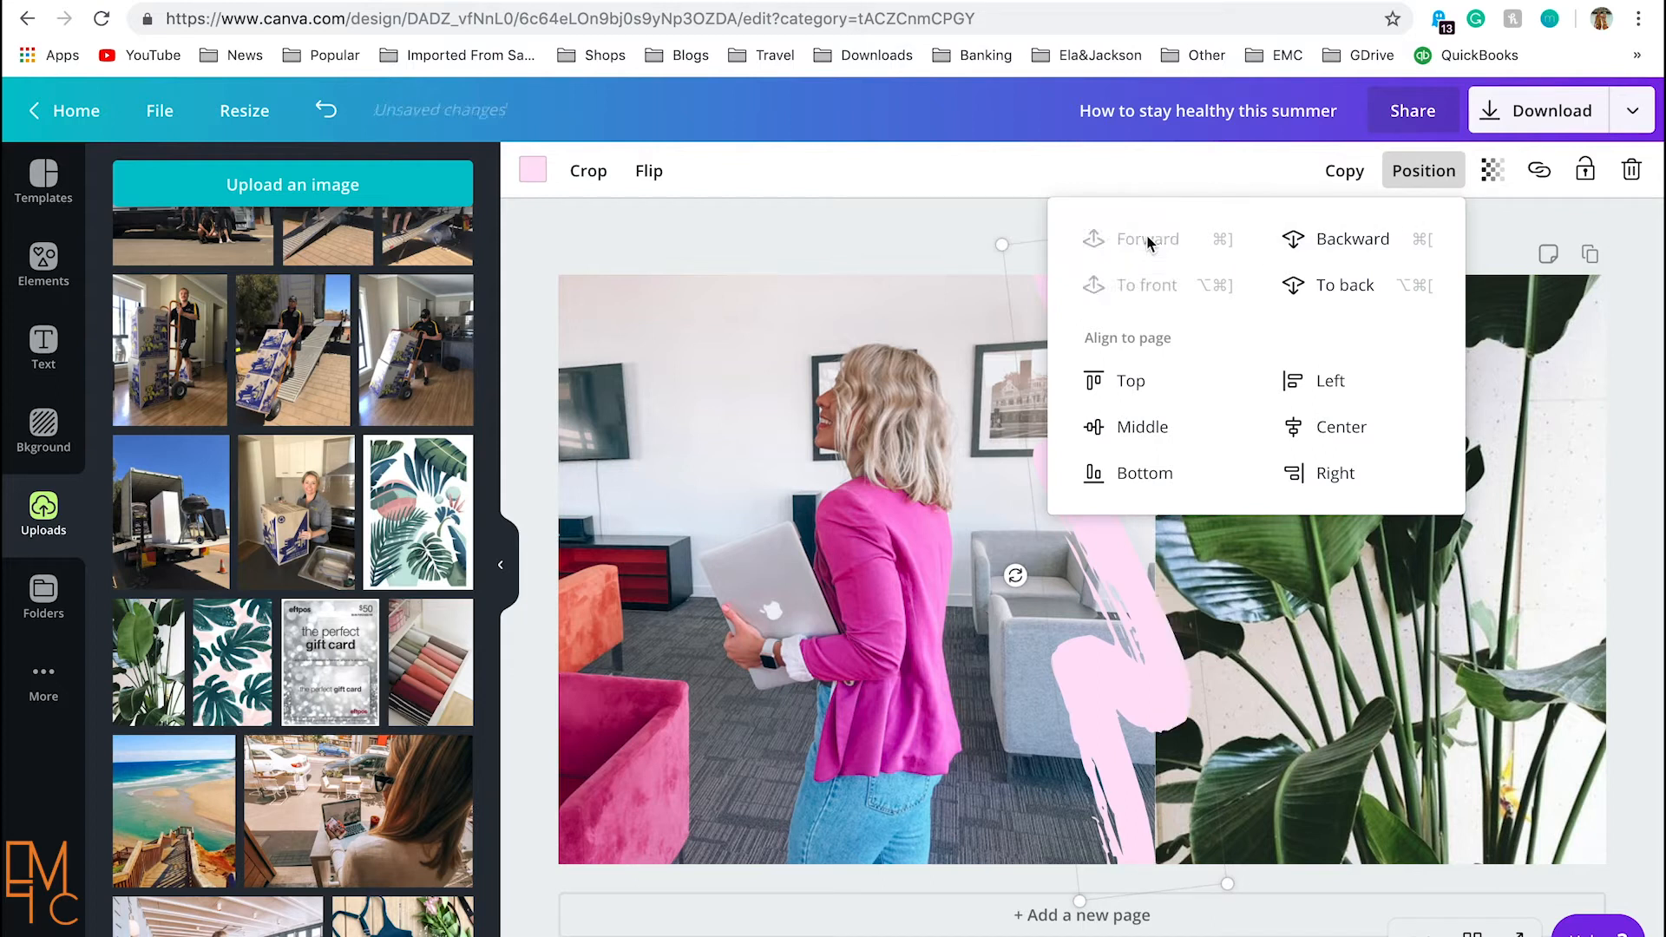
{"action": "left_click", "coordinate": [935, 218]}
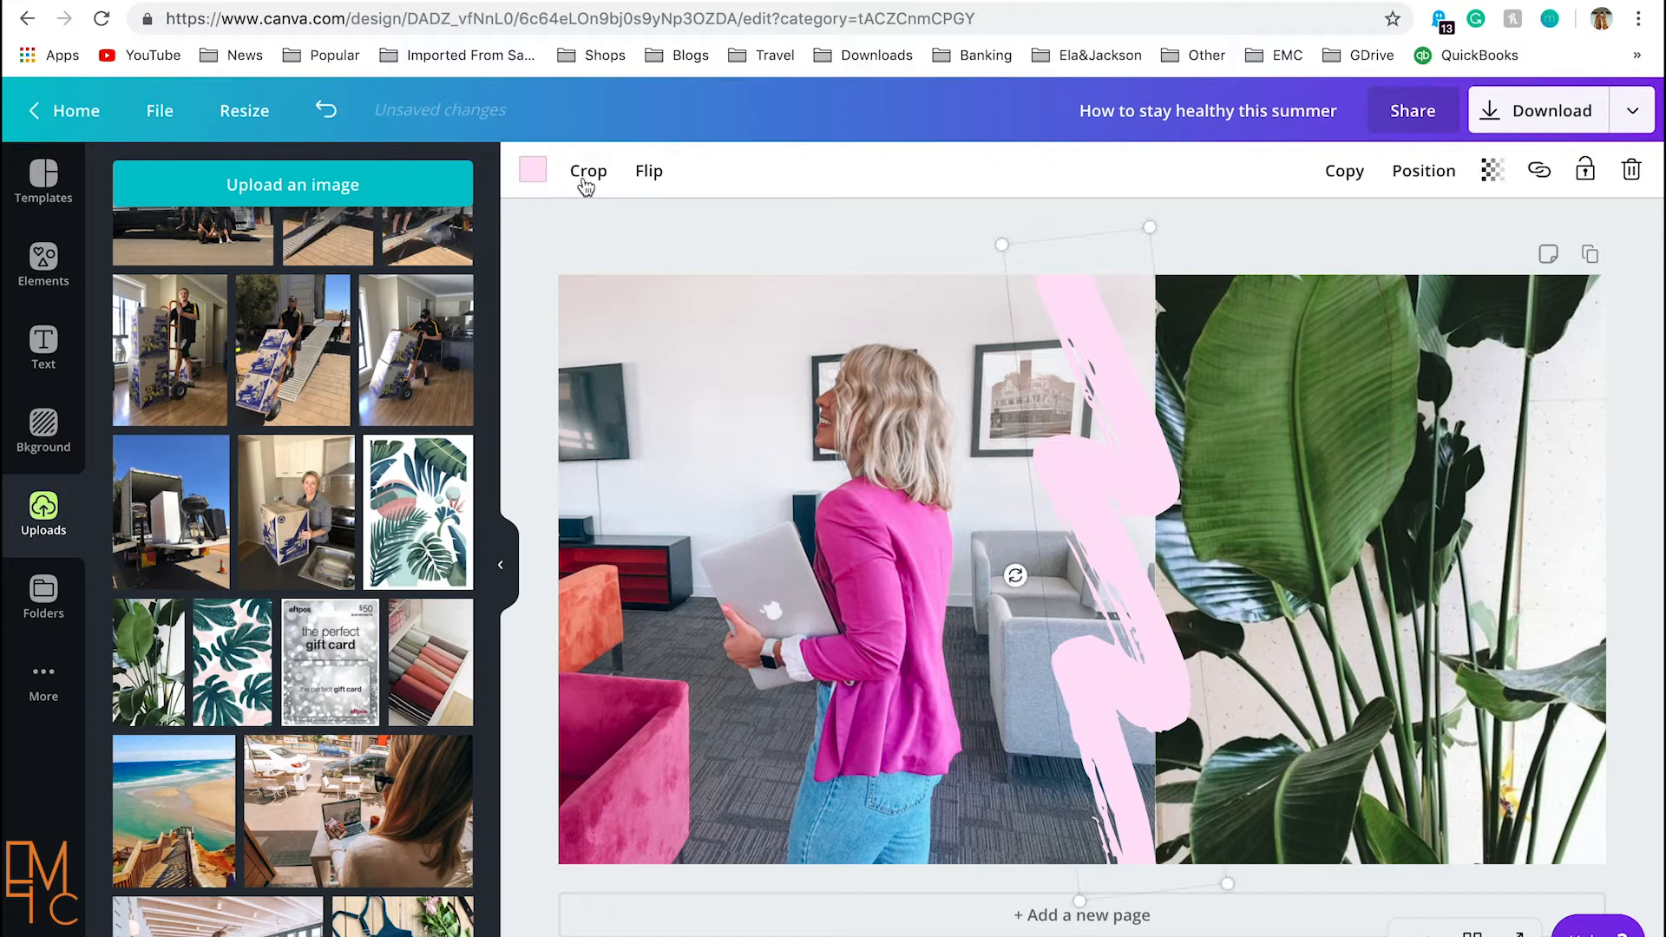
Step: Recolour the brush stroke with the medium pink from the Creative brand palette and move it over the seam between the two photos
{"action": "left_click", "coordinate": [532, 170]}
{"action": "left_click", "coordinate": [144, 484]}
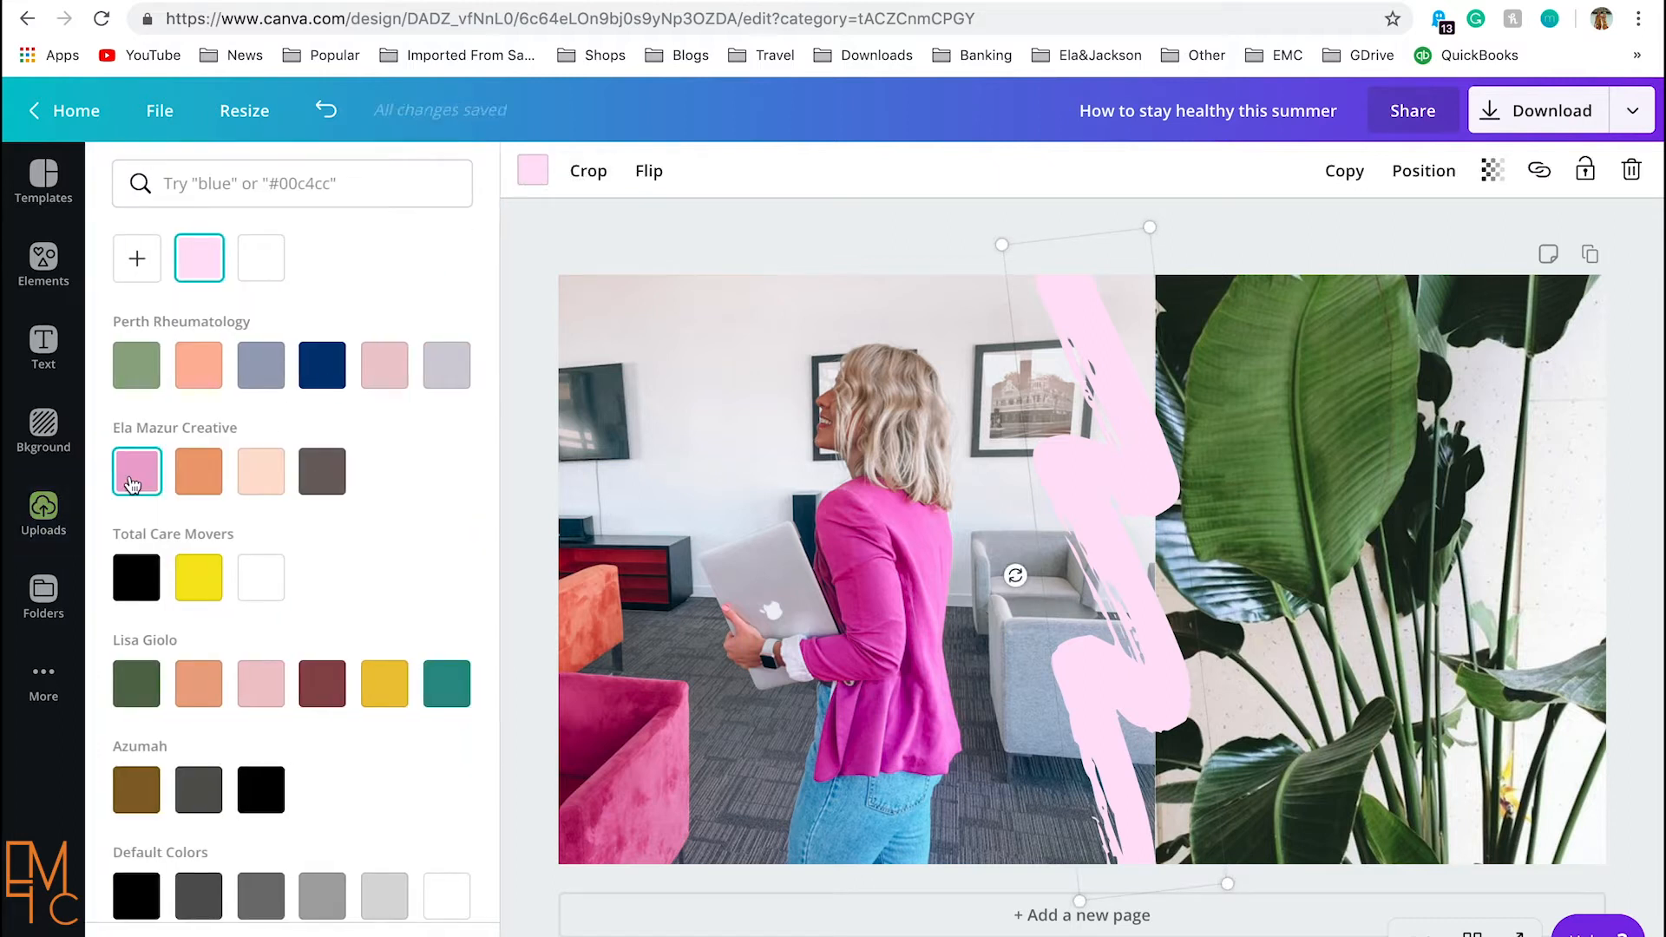
{"action": "left_click", "coordinate": [699, 253]}
{"action": "mouse_move", "coordinate": [1134, 464]}
{"action": "left_mouse_down"}
{"action": "mouse_move", "coordinate": [1182, 469]}
{"action": "mouse_move", "coordinate": [1187, 525]}
{"action": "left_mouse_up"}
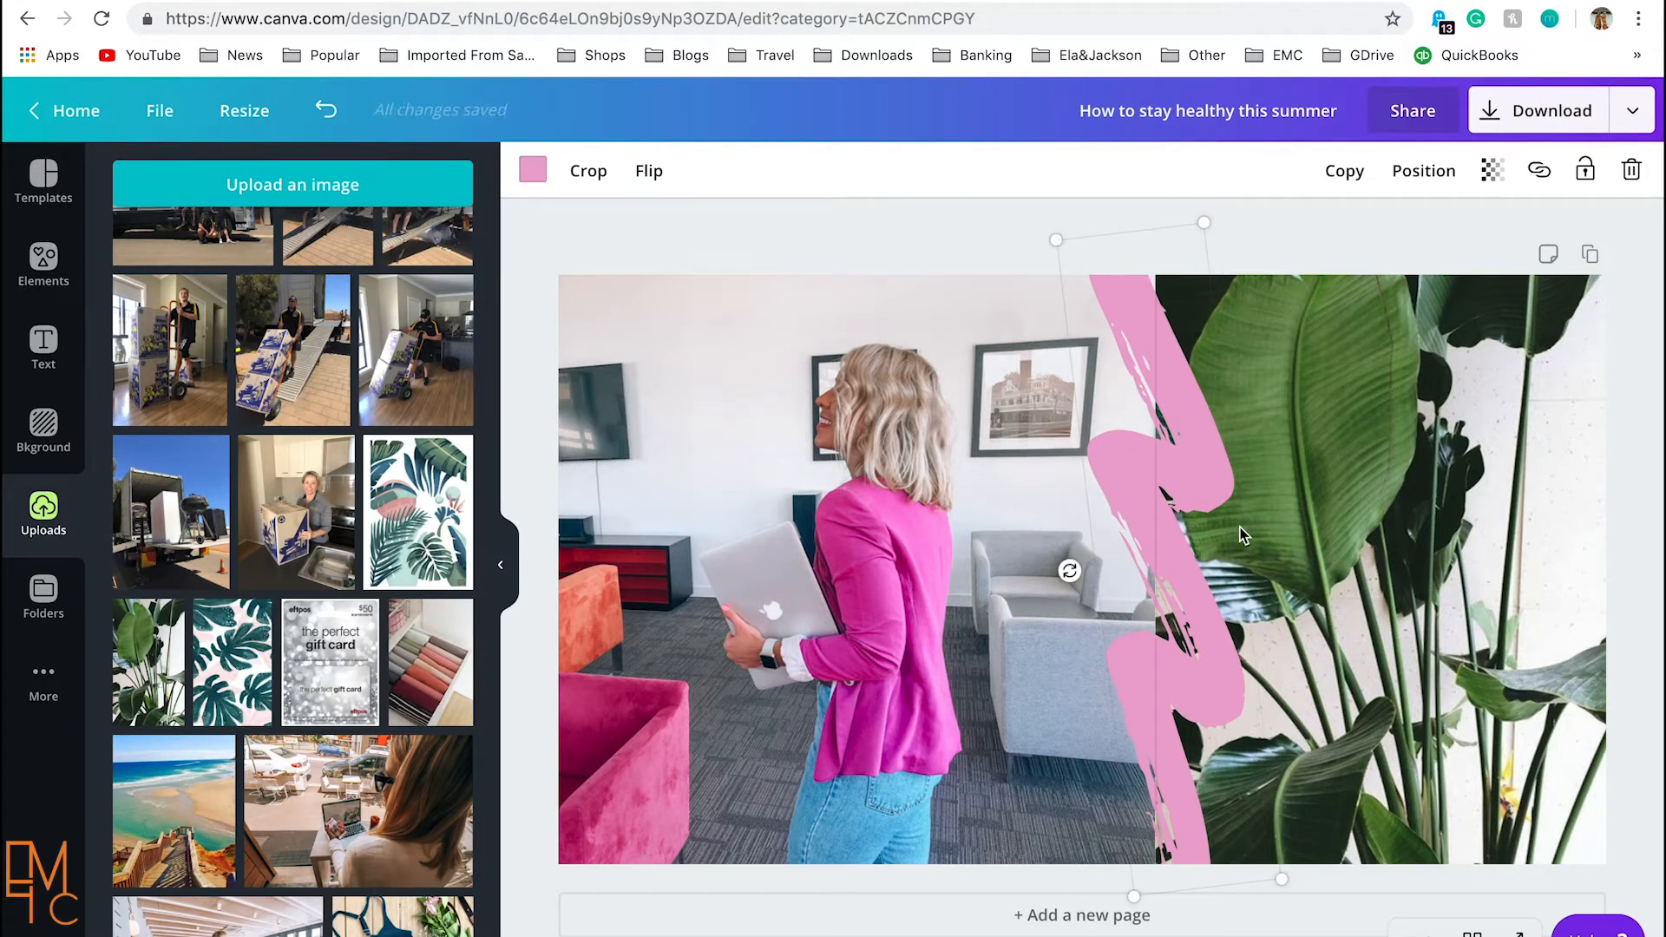
Step: Set the plant photo's transparency to 92
{"action": "left_click", "coordinate": [1375, 391]}
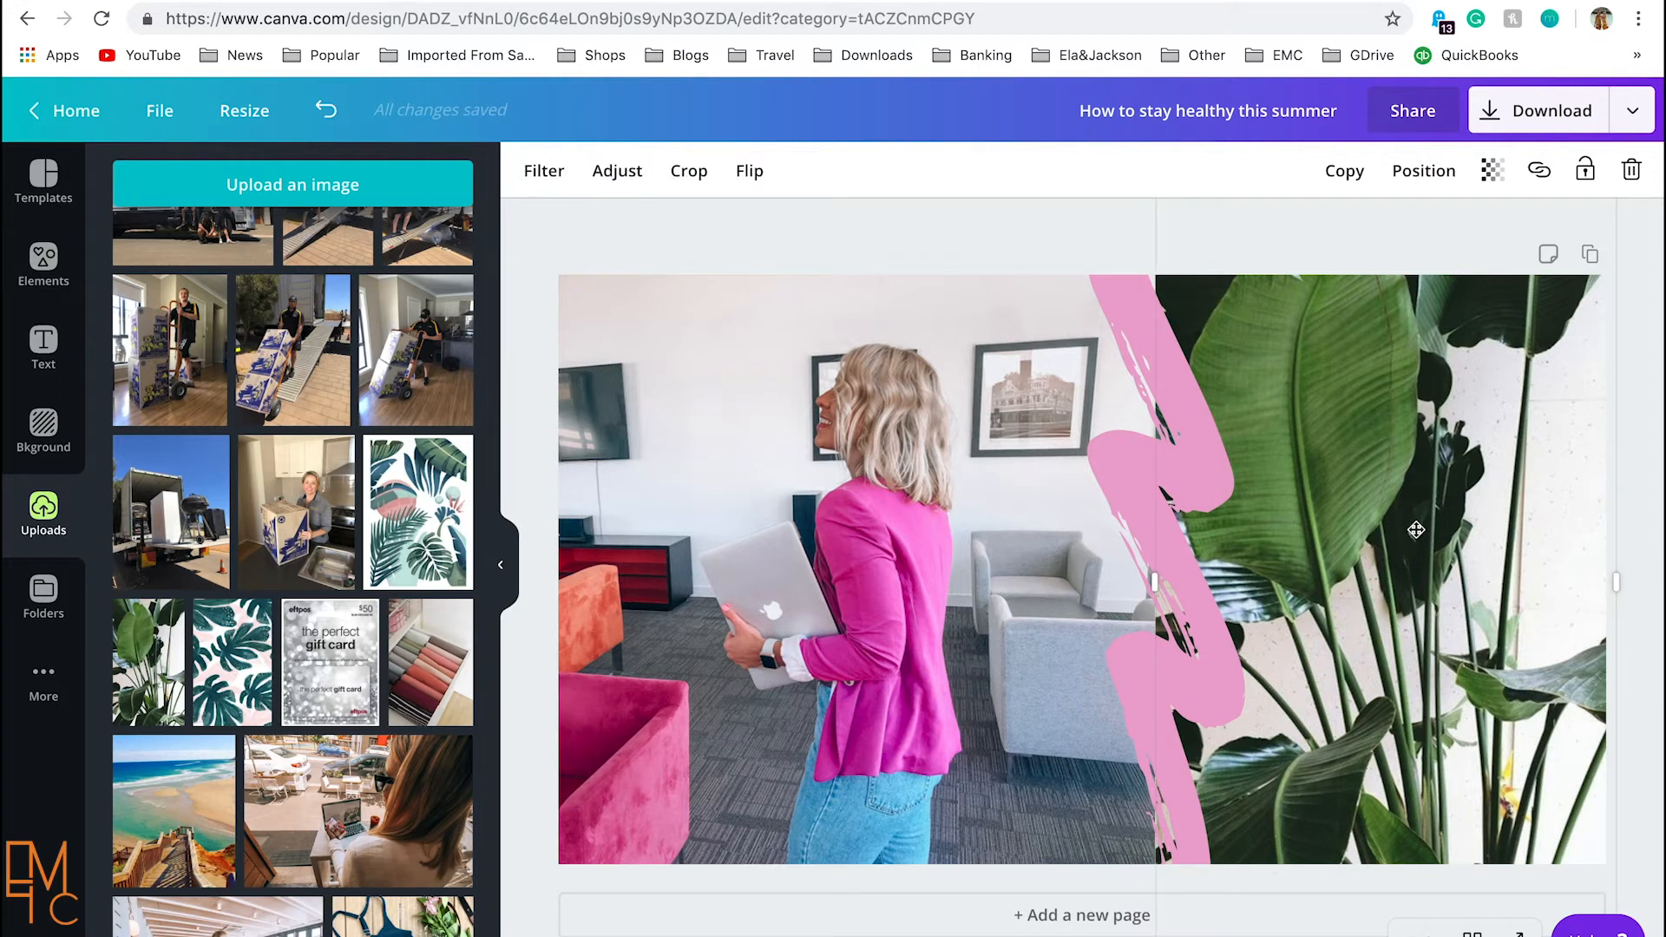
{"action": "left_click", "coordinate": [1495, 178]}
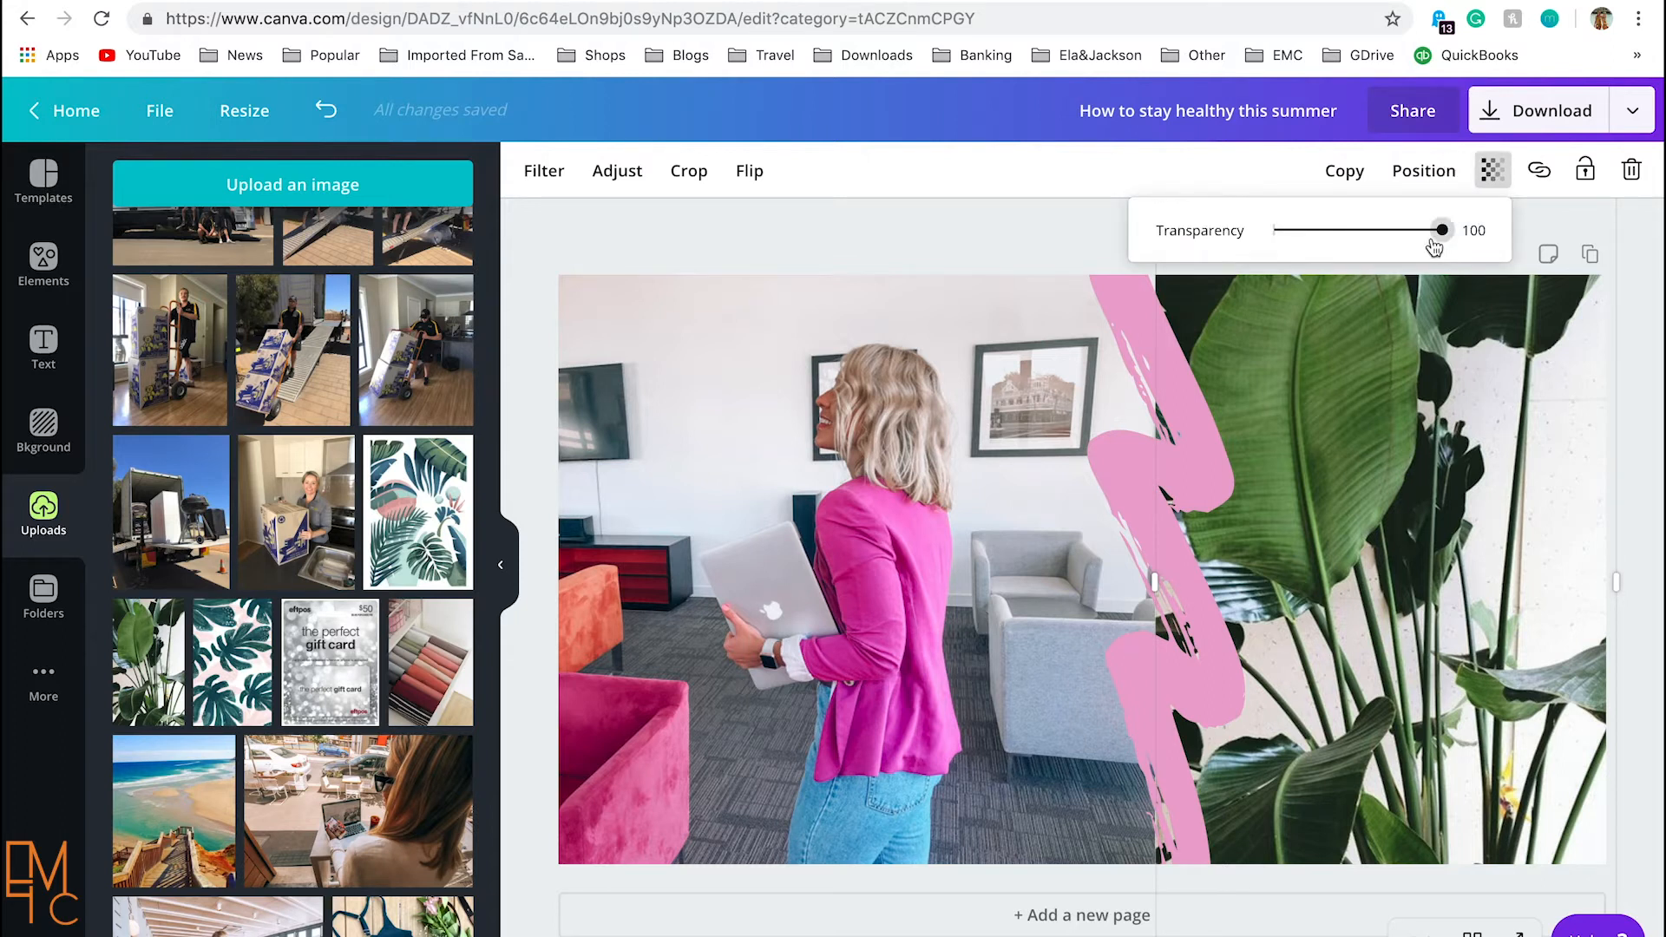
{"action": "left_click_drag", "start_coordinate": [1442, 233], "coordinate": [1434, 235]}
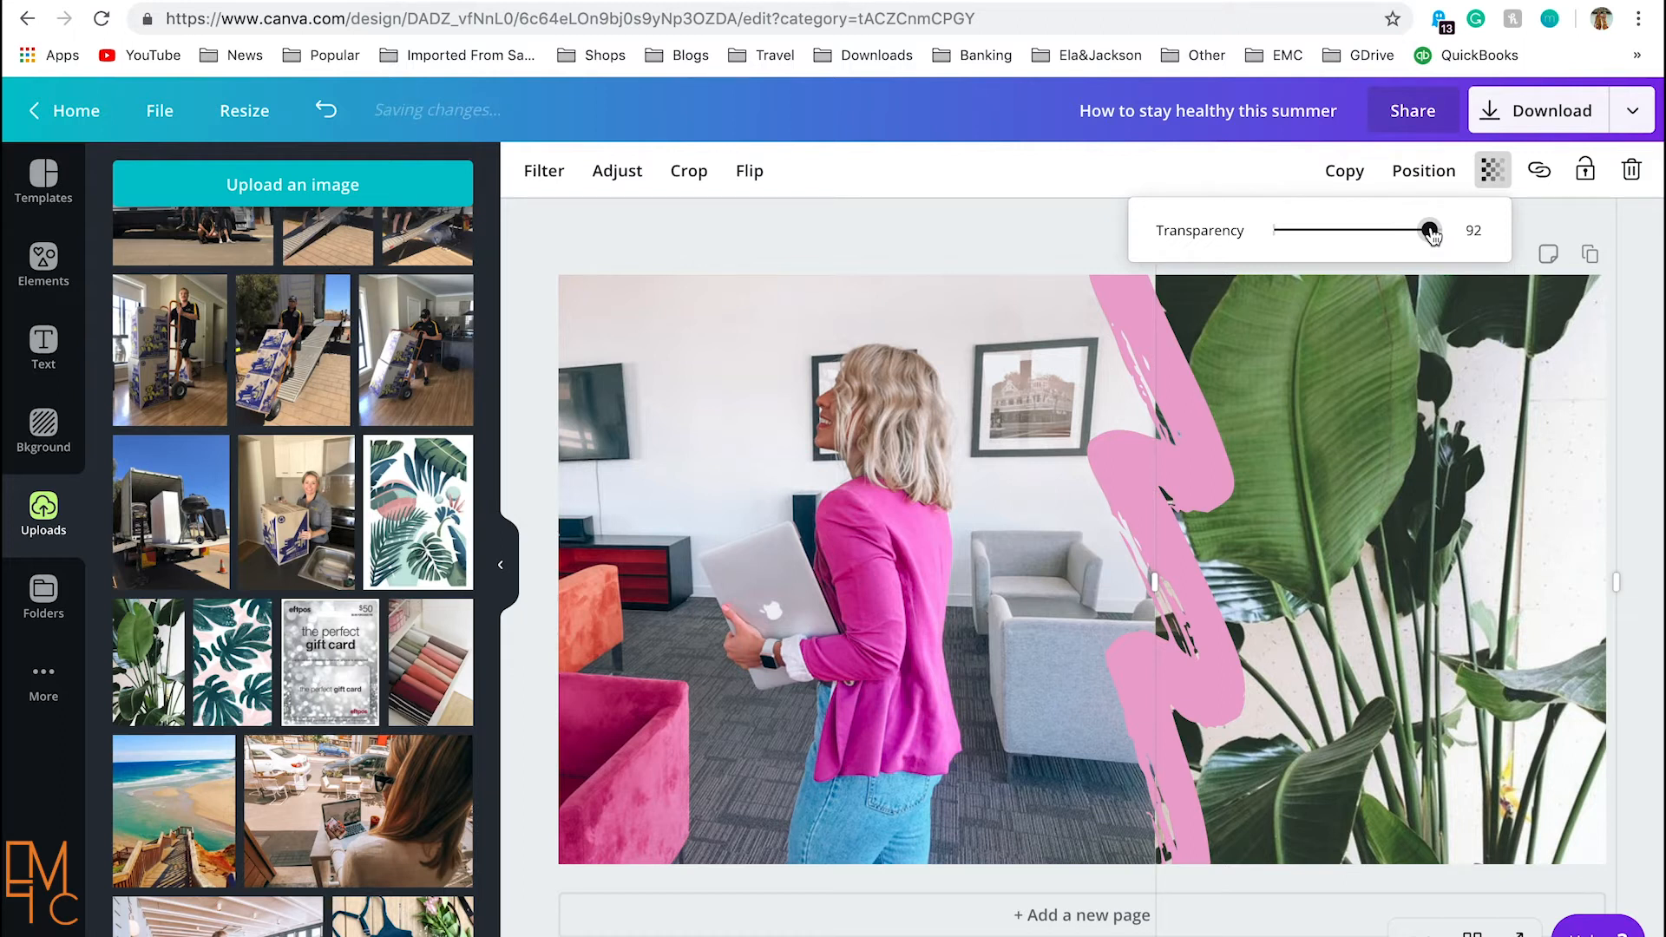
{"action": "left_click", "coordinate": [1646, 269]}
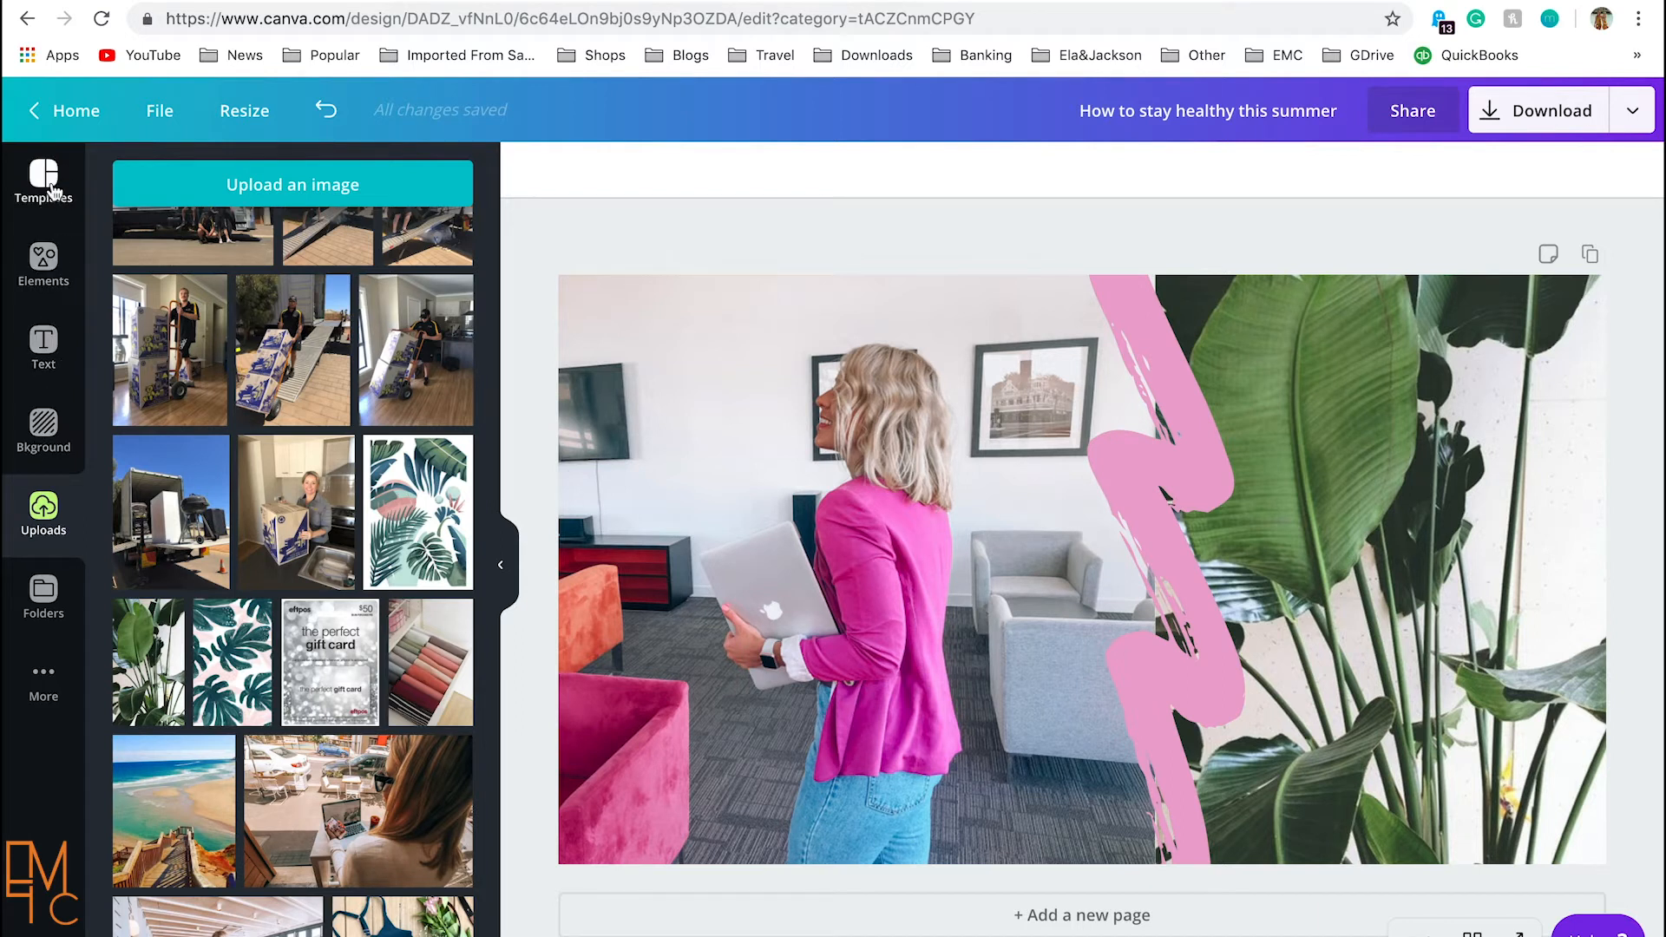
Step: Browse the Elements library's categories, including free photos, grids, shapes, gradients, people and food
{"action": "left_click", "coordinate": [50, 259]}
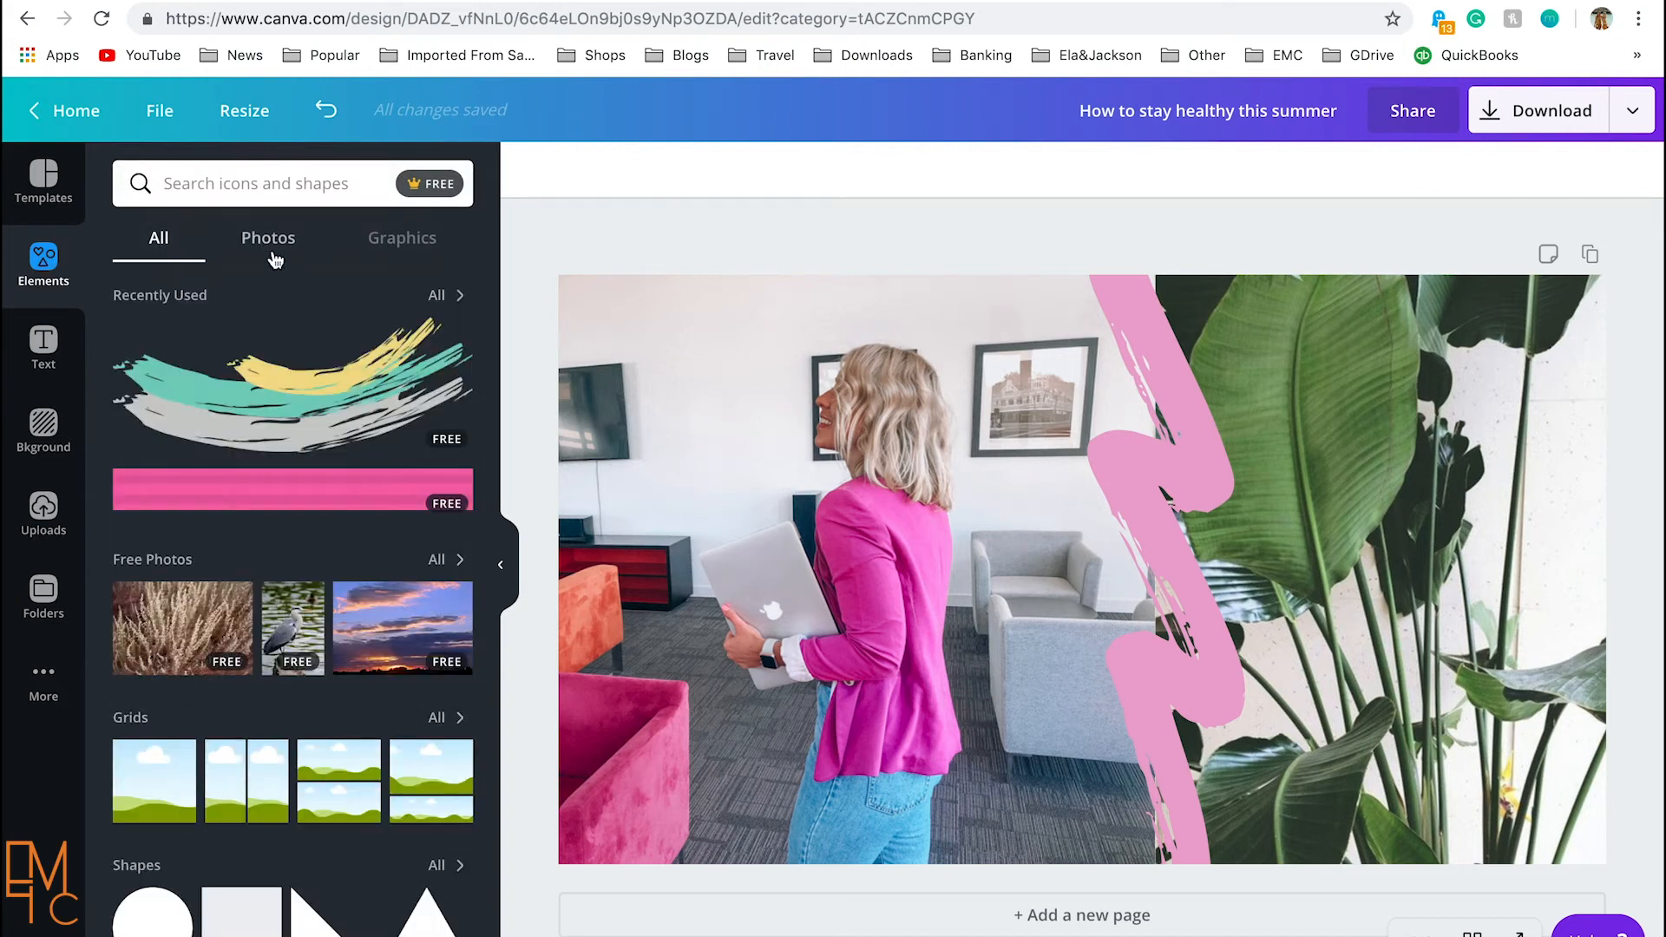
{"action": "scroll", "coordinate": [247, 455], "scroll_direction": "down", "scroll_amount": 3}
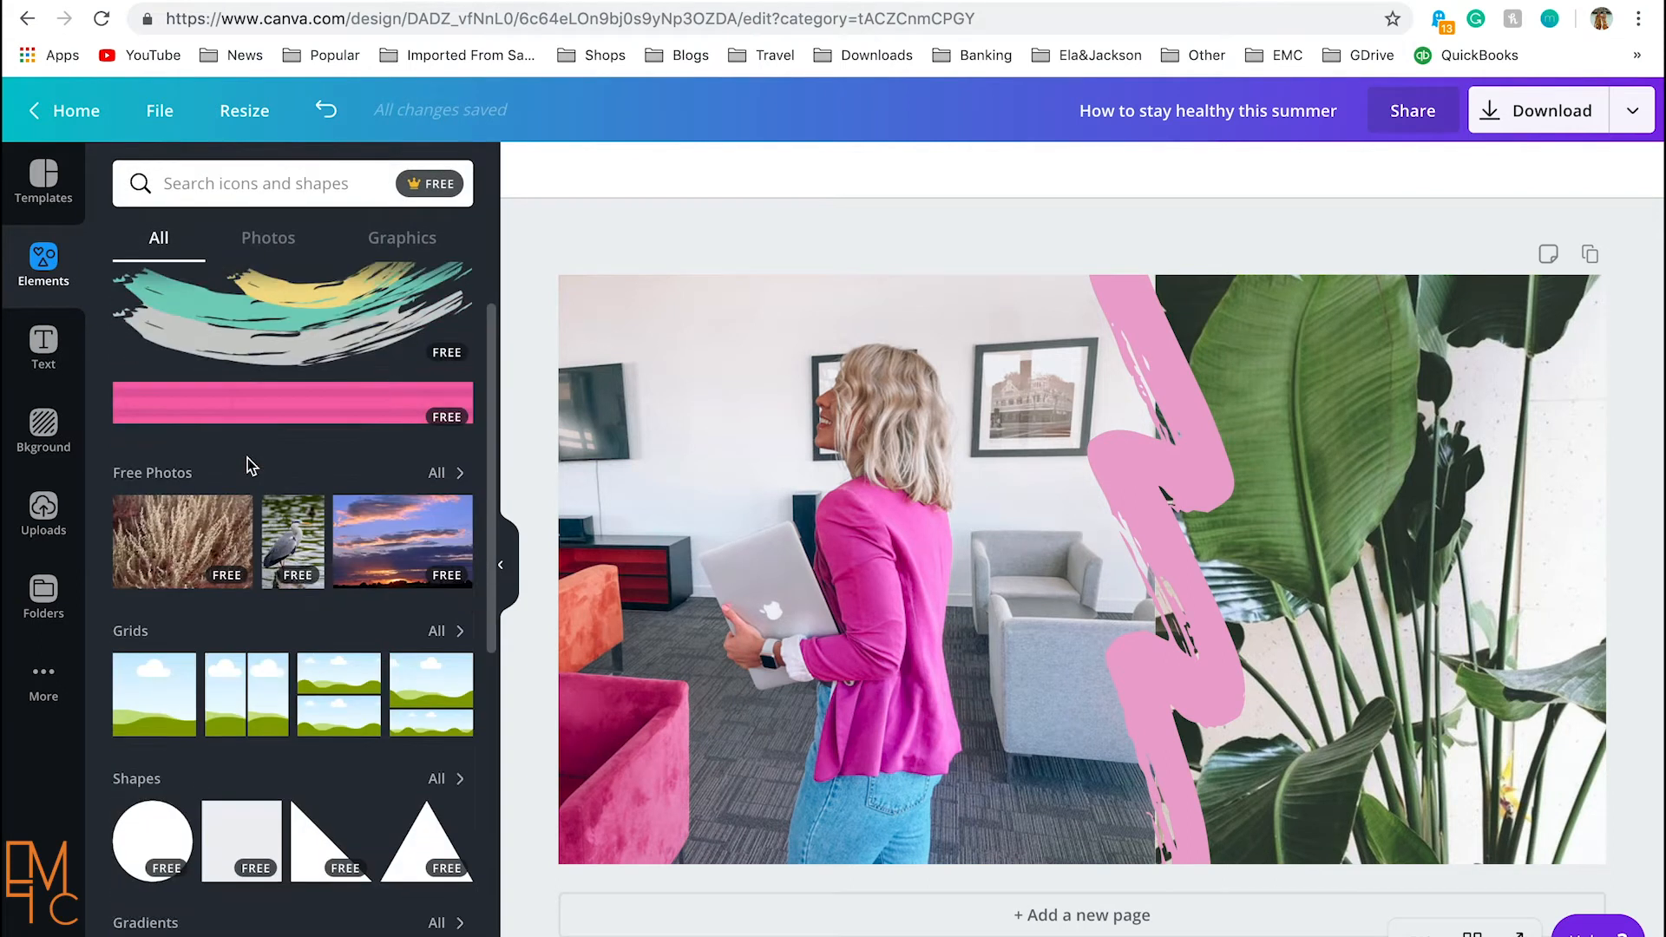
{"action": "scroll", "coordinate": [290, 717], "scroll_direction": "down", "scroll_amount": 8}
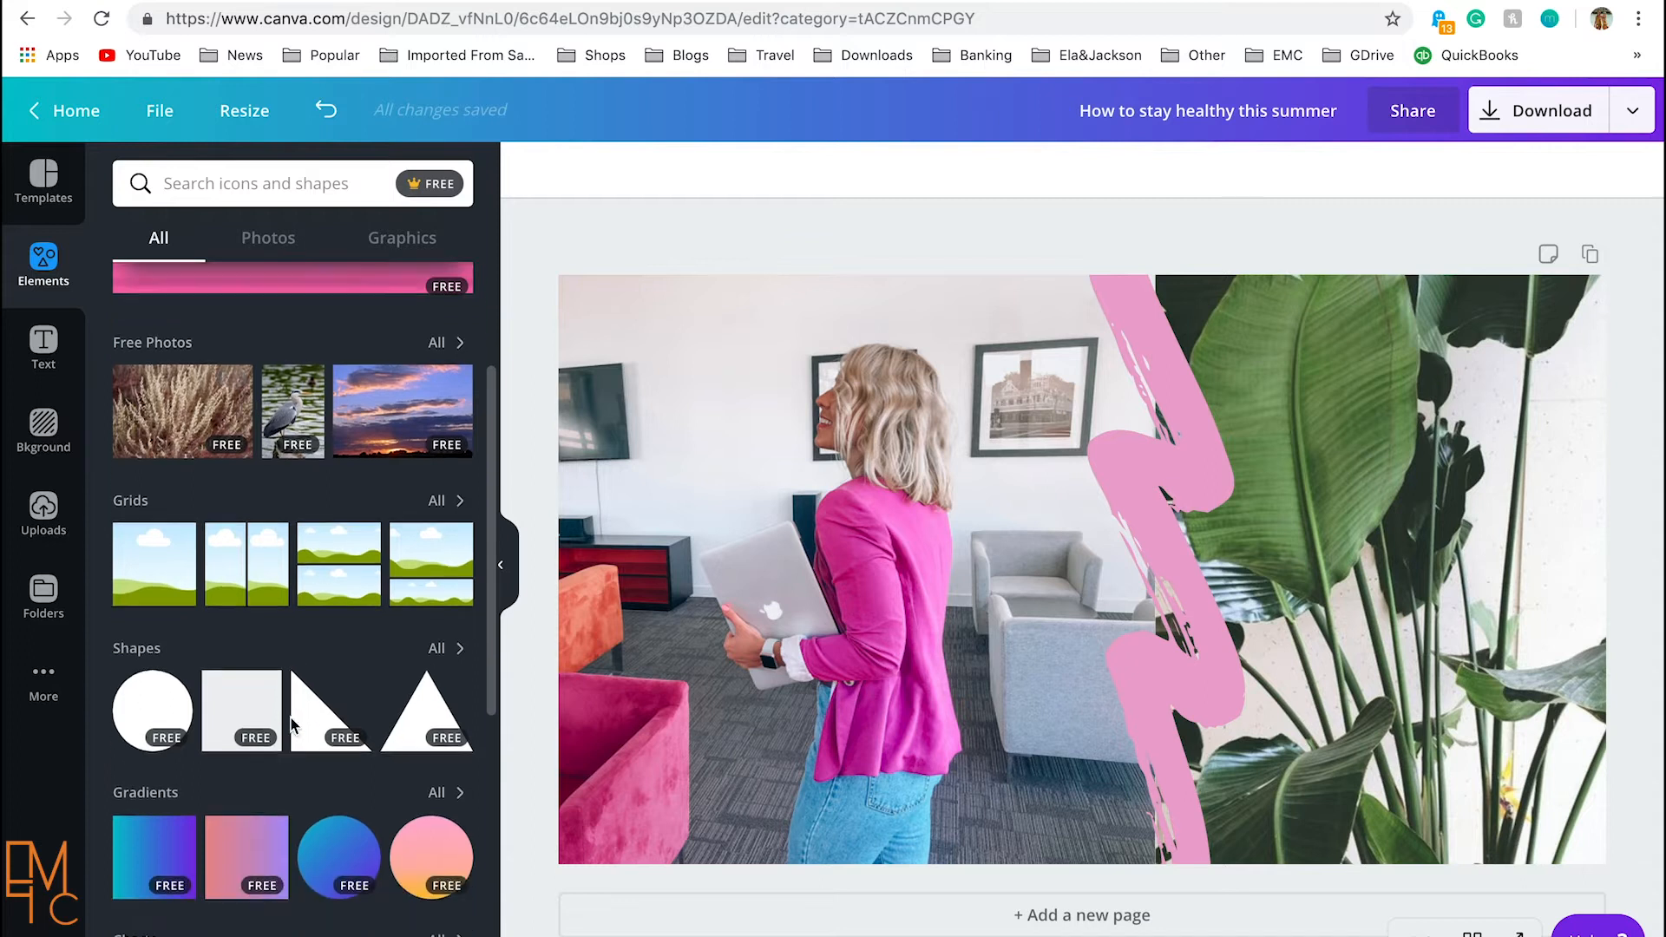
{"action": "scroll", "coordinate": [291, 718], "scroll_direction": "down", "scroll_amount": 2}
{"action": "scroll", "coordinate": [290, 717], "scroll_direction": "down", "scroll_amount": 15}
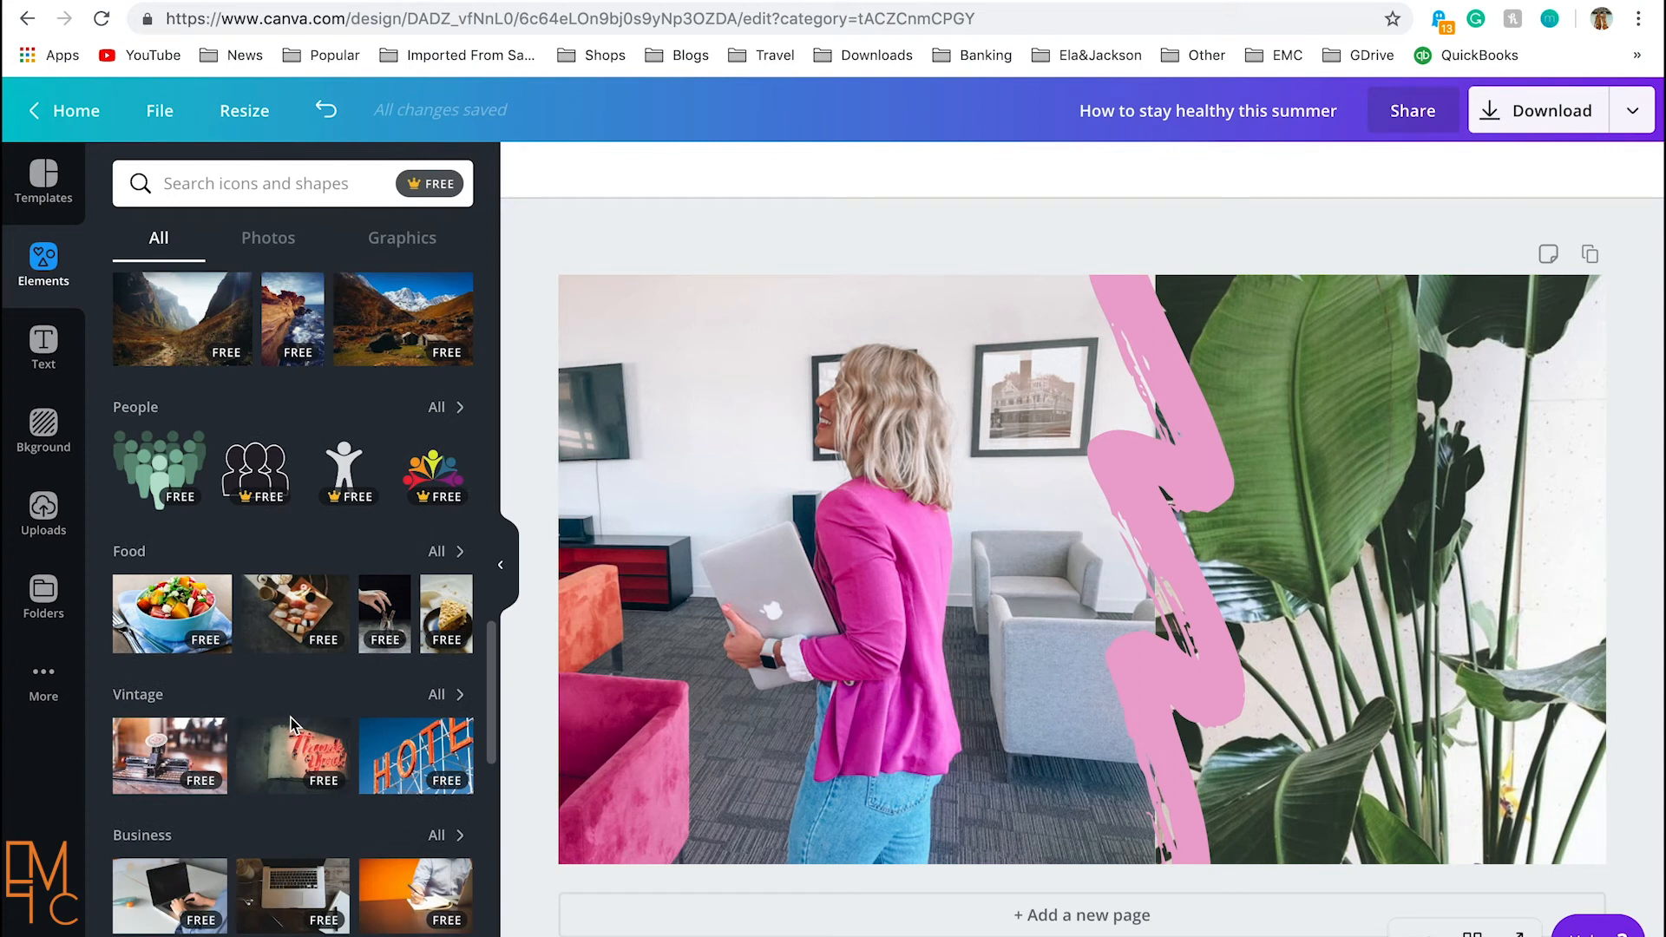
{"action": "scroll", "coordinate": [291, 717], "scroll_direction": "up", "scroll_amount": 15}
{"action": "scroll", "coordinate": [290, 700], "scroll_direction": "up", "scroll_amount": 3}
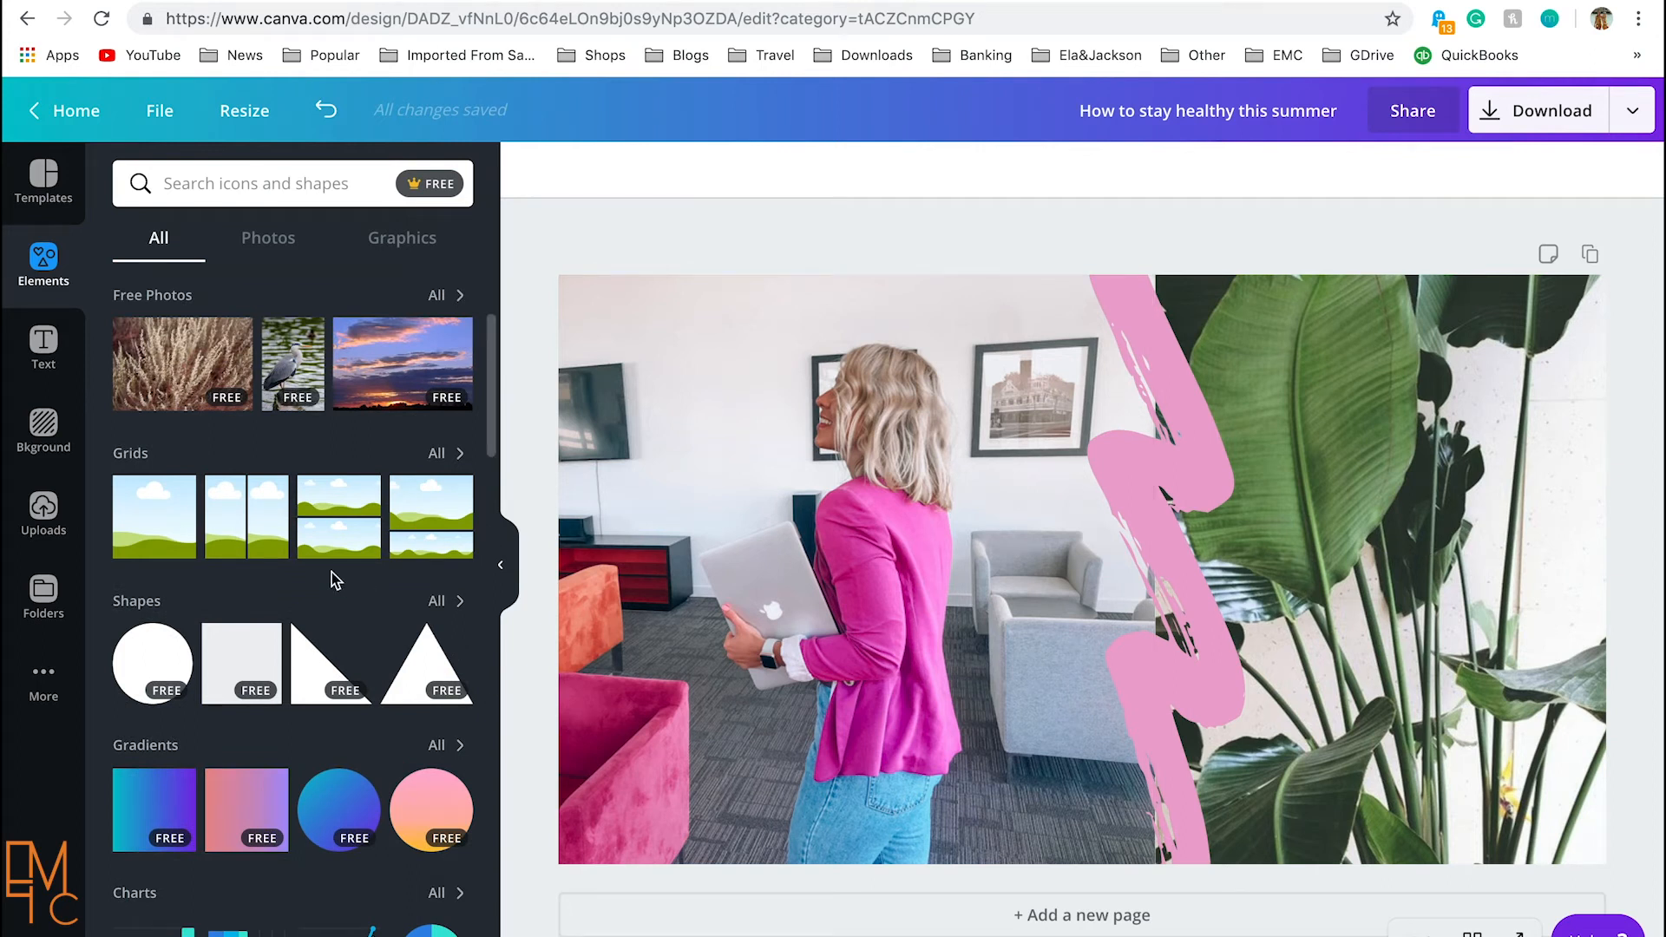
{"action": "scroll", "coordinate": [332, 570], "scroll_direction": "up", "scroll_amount": 3}
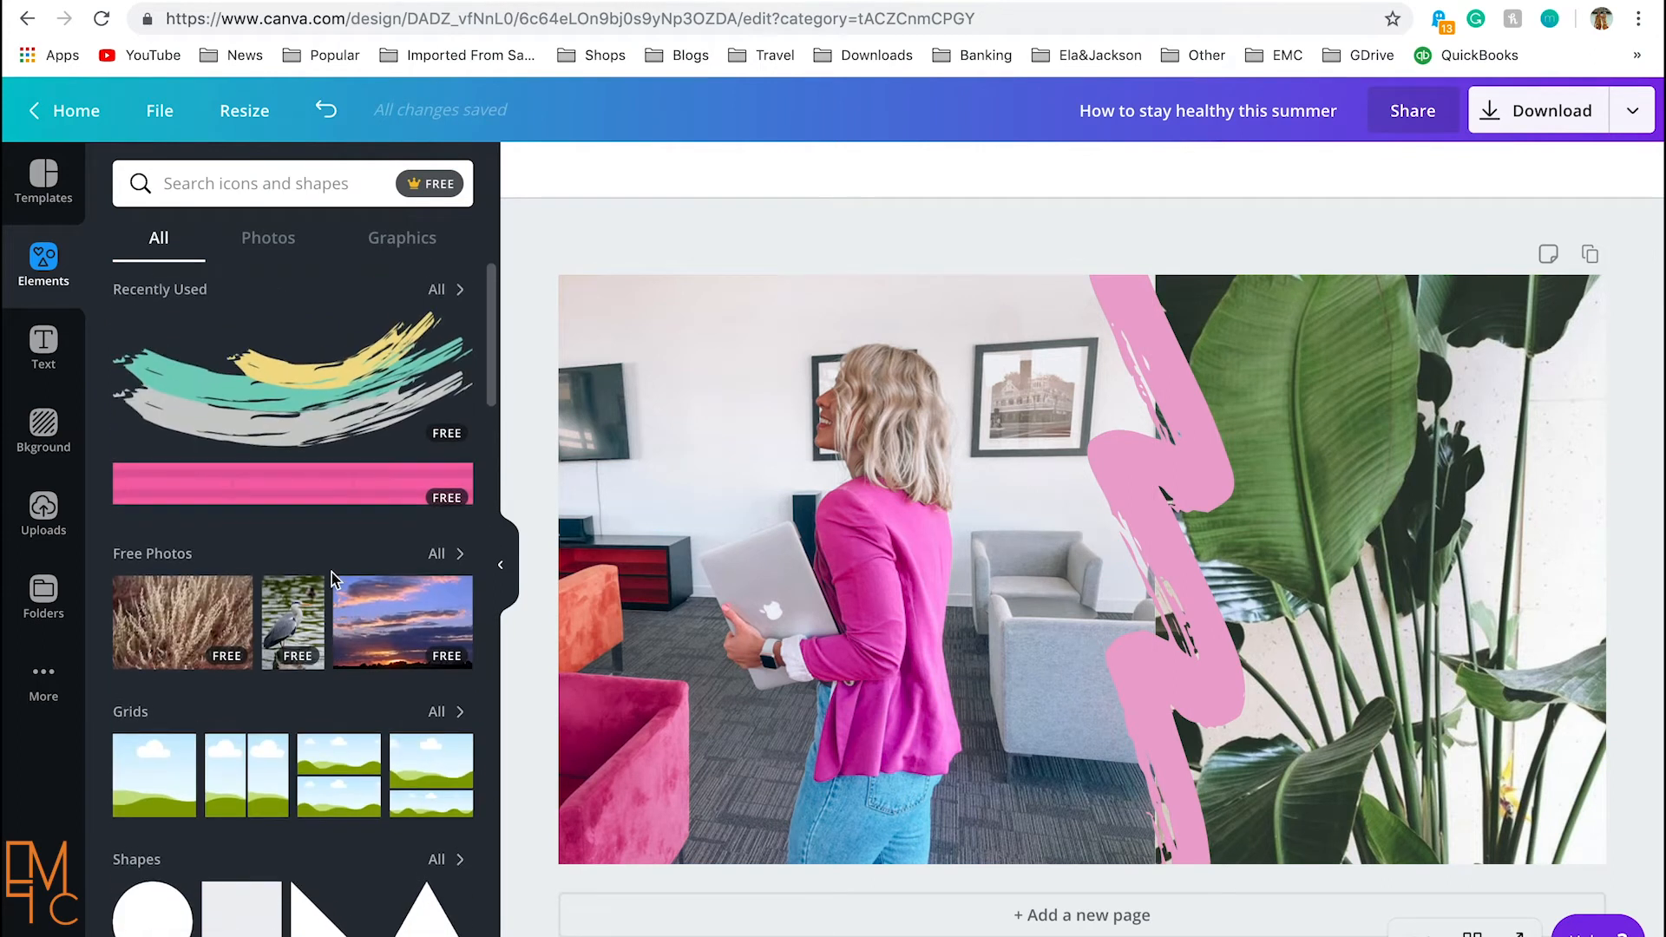
Step: Add the brush-stroke-shaped photo frame from the recently used elements to the thumbnail
{"action": "left_click", "coordinate": [447, 296]}
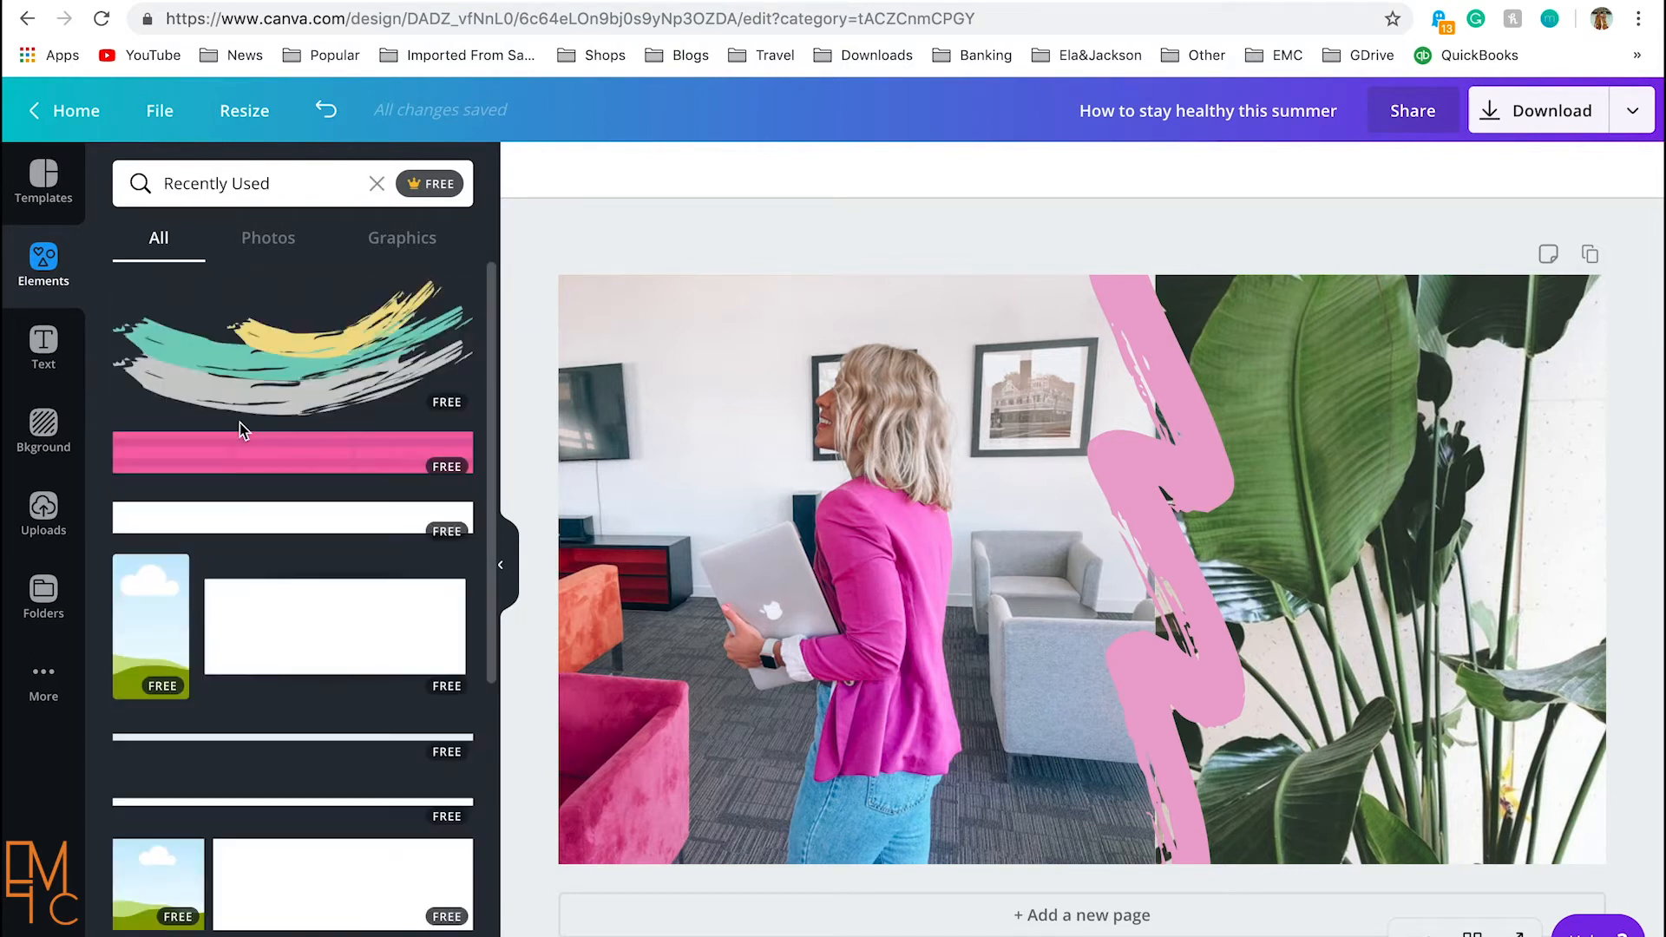
{"action": "scroll", "coordinate": [354, 381], "scroll_direction": "down", "scroll_amount": 3}
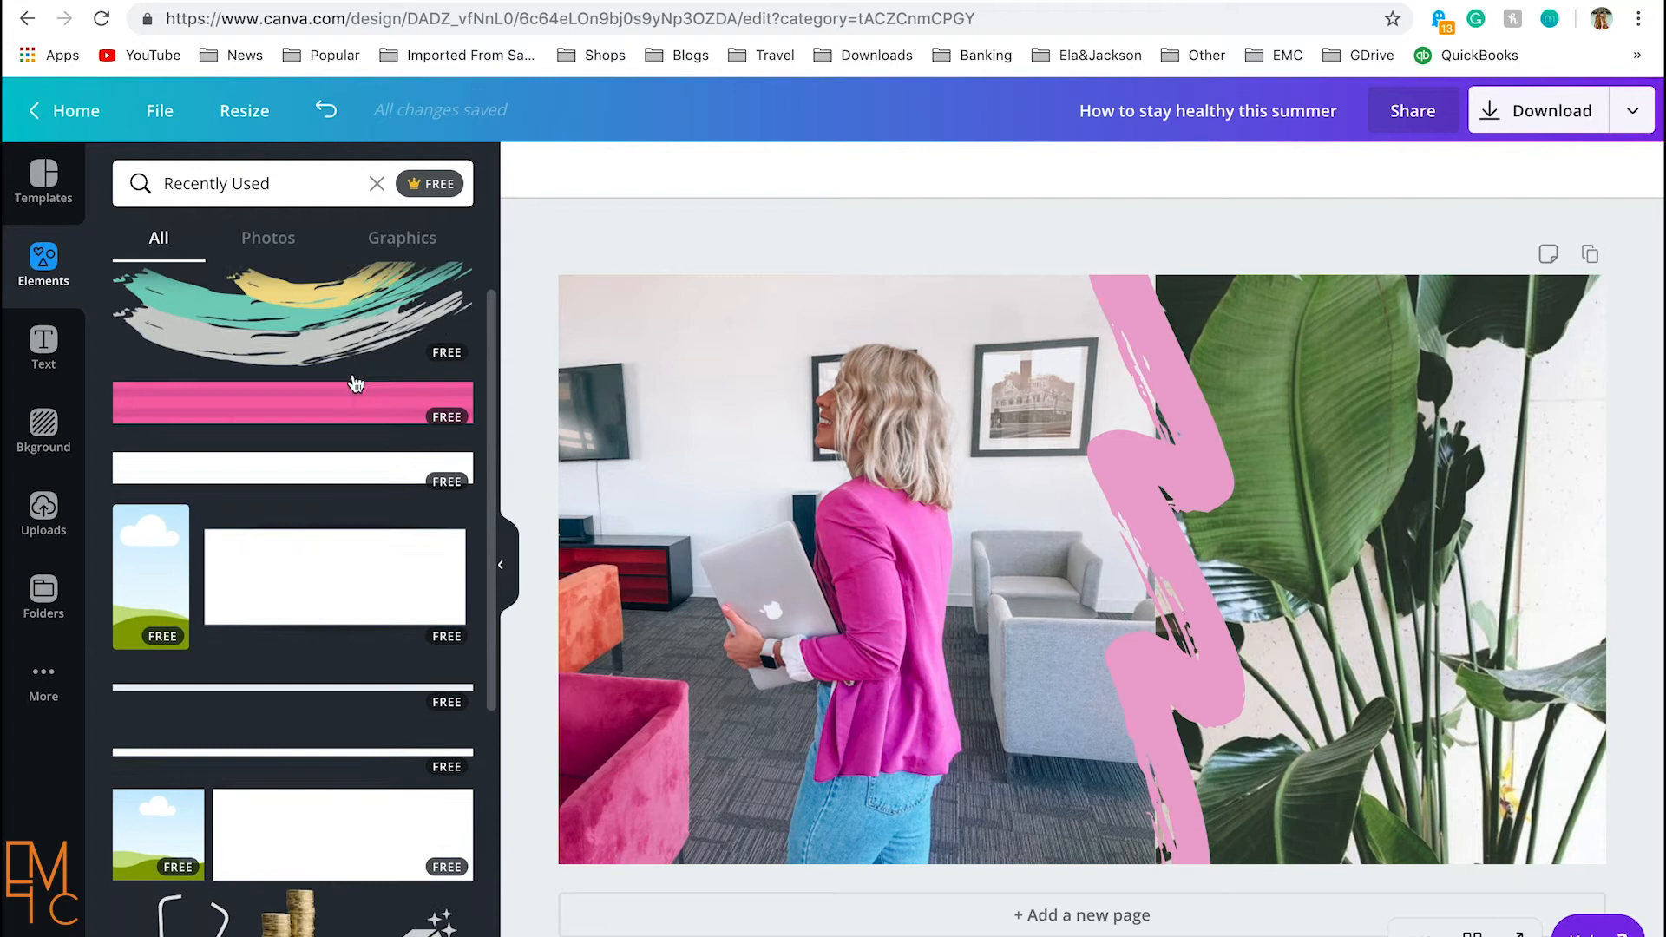
{"action": "scroll", "coordinate": [354, 382], "scroll_direction": "up", "scroll_amount": 3}
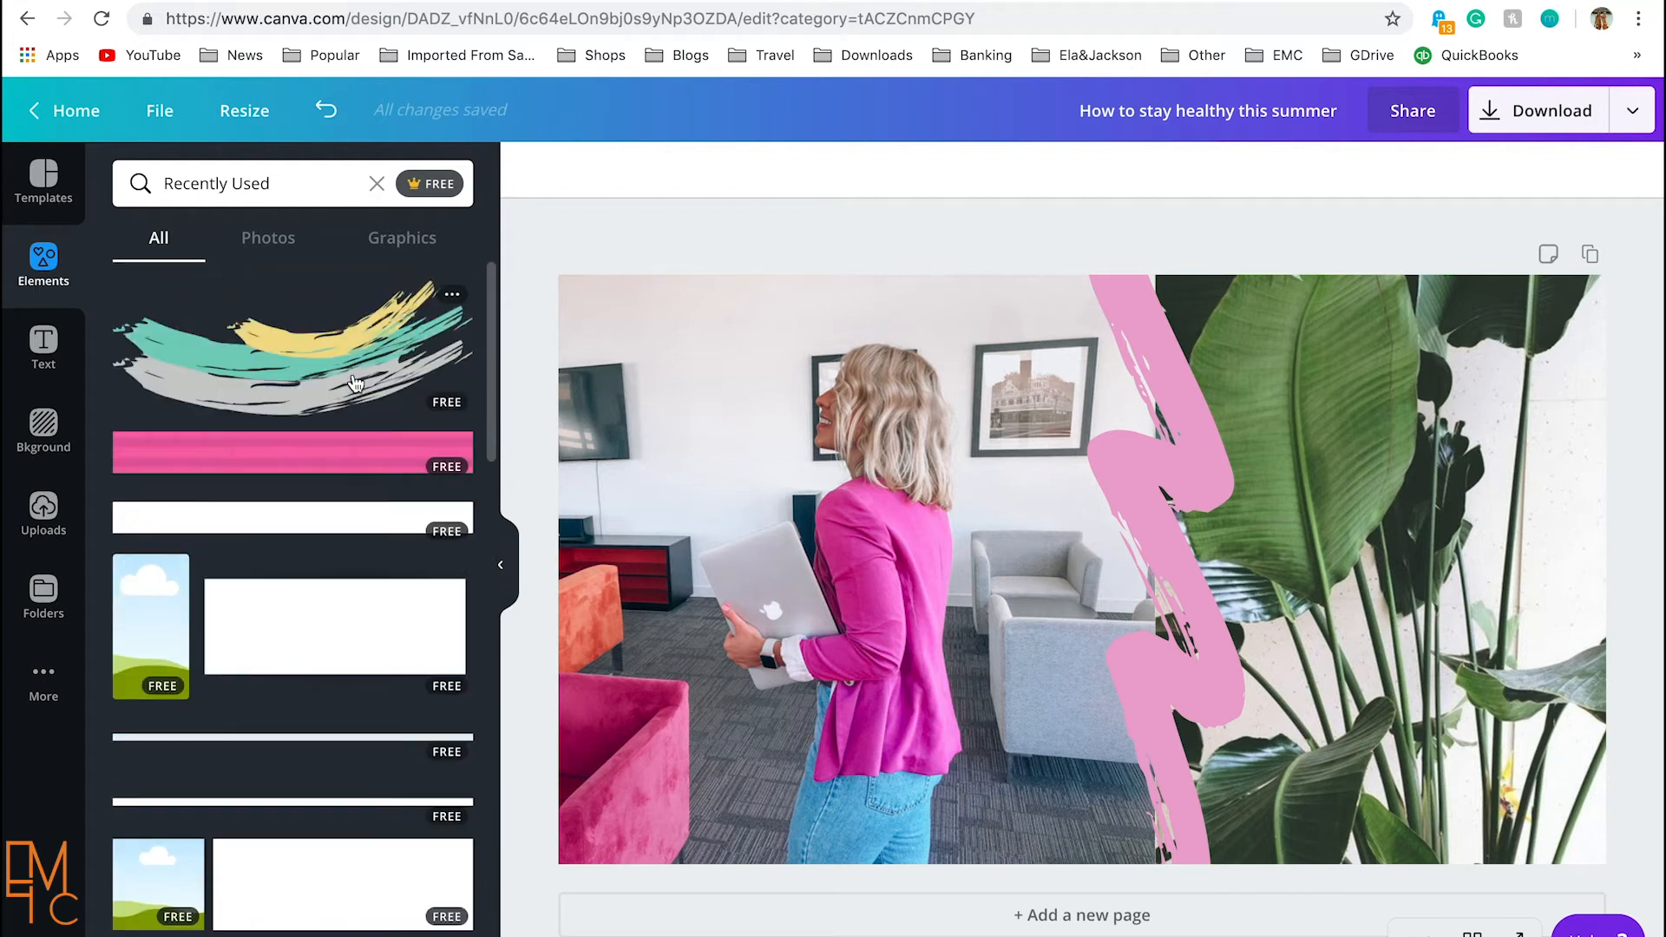
{"action": "scroll", "coordinate": [354, 382], "scroll_direction": "down", "scroll_amount": 2}
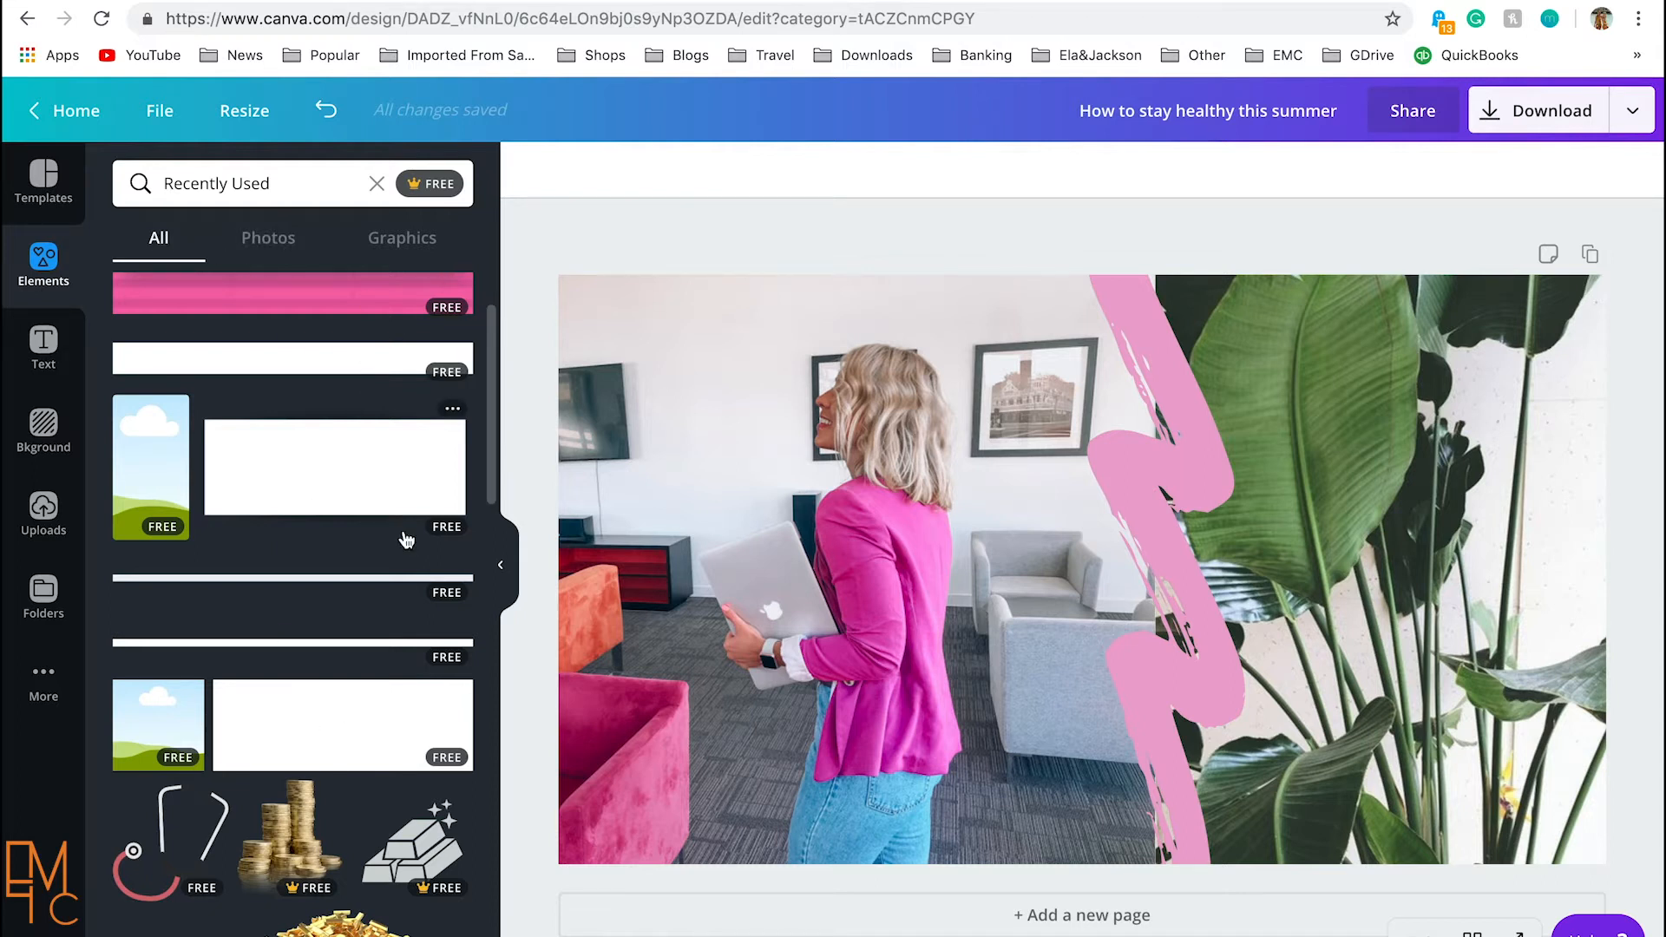
{"action": "scroll", "coordinate": [401, 536], "scroll_direction": "down", "scroll_amount": 6}
{"action": "scroll", "coordinate": [404, 537], "scroll_direction": "down", "scroll_amount": 5}
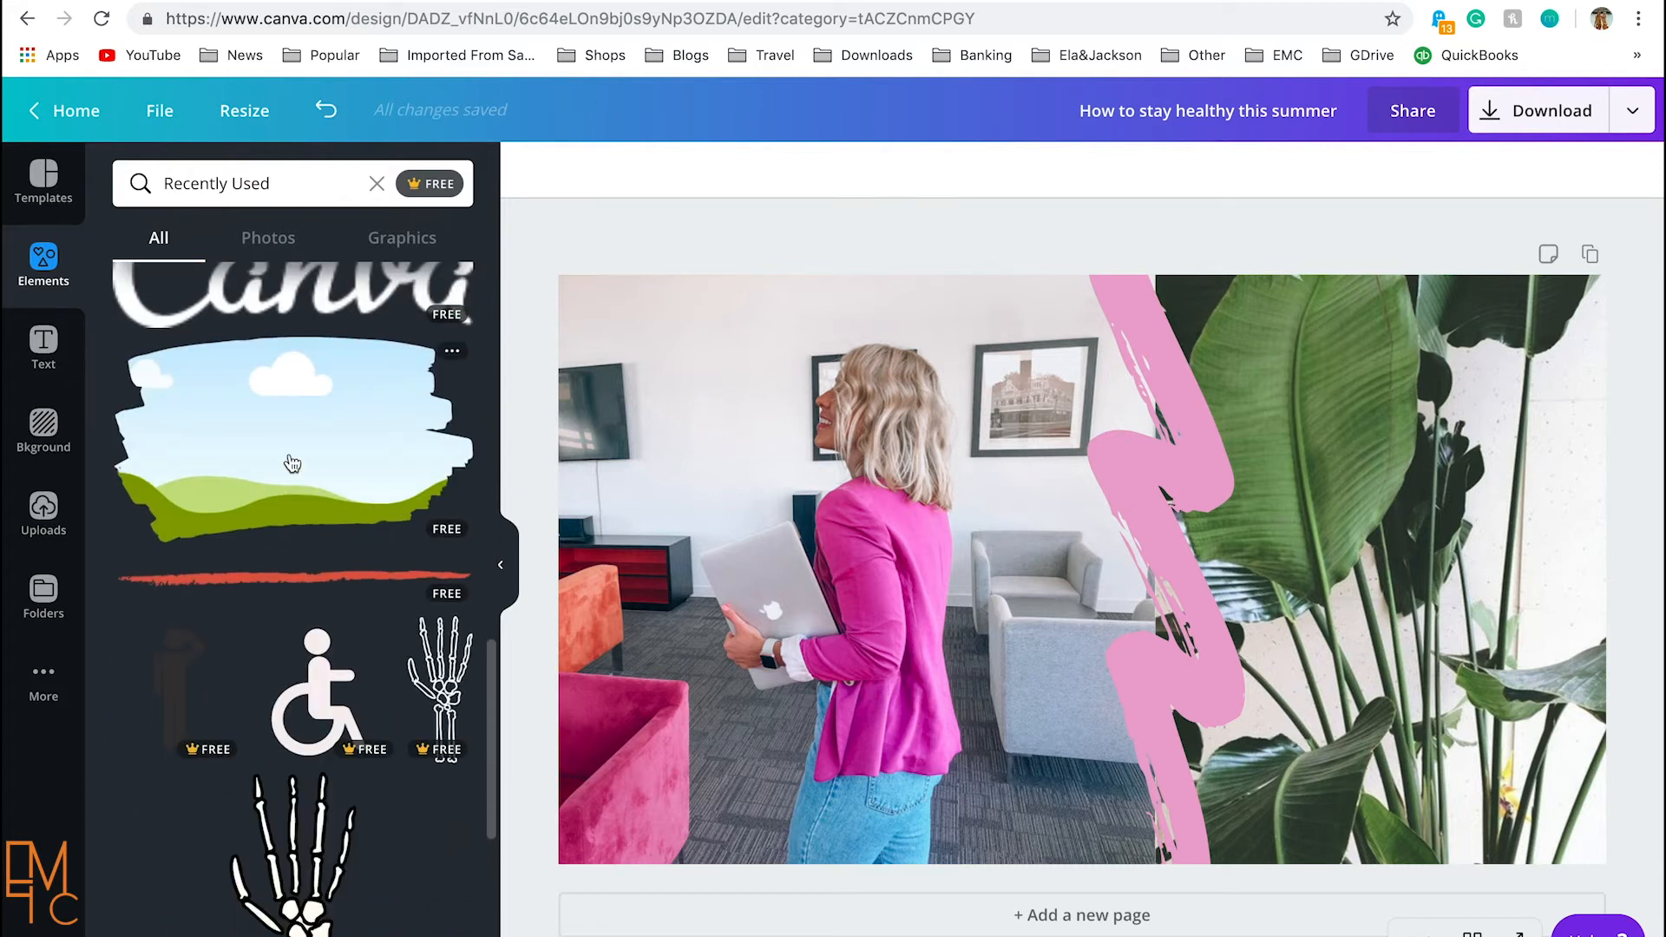
{"action": "left_click", "coordinate": [292, 464]}
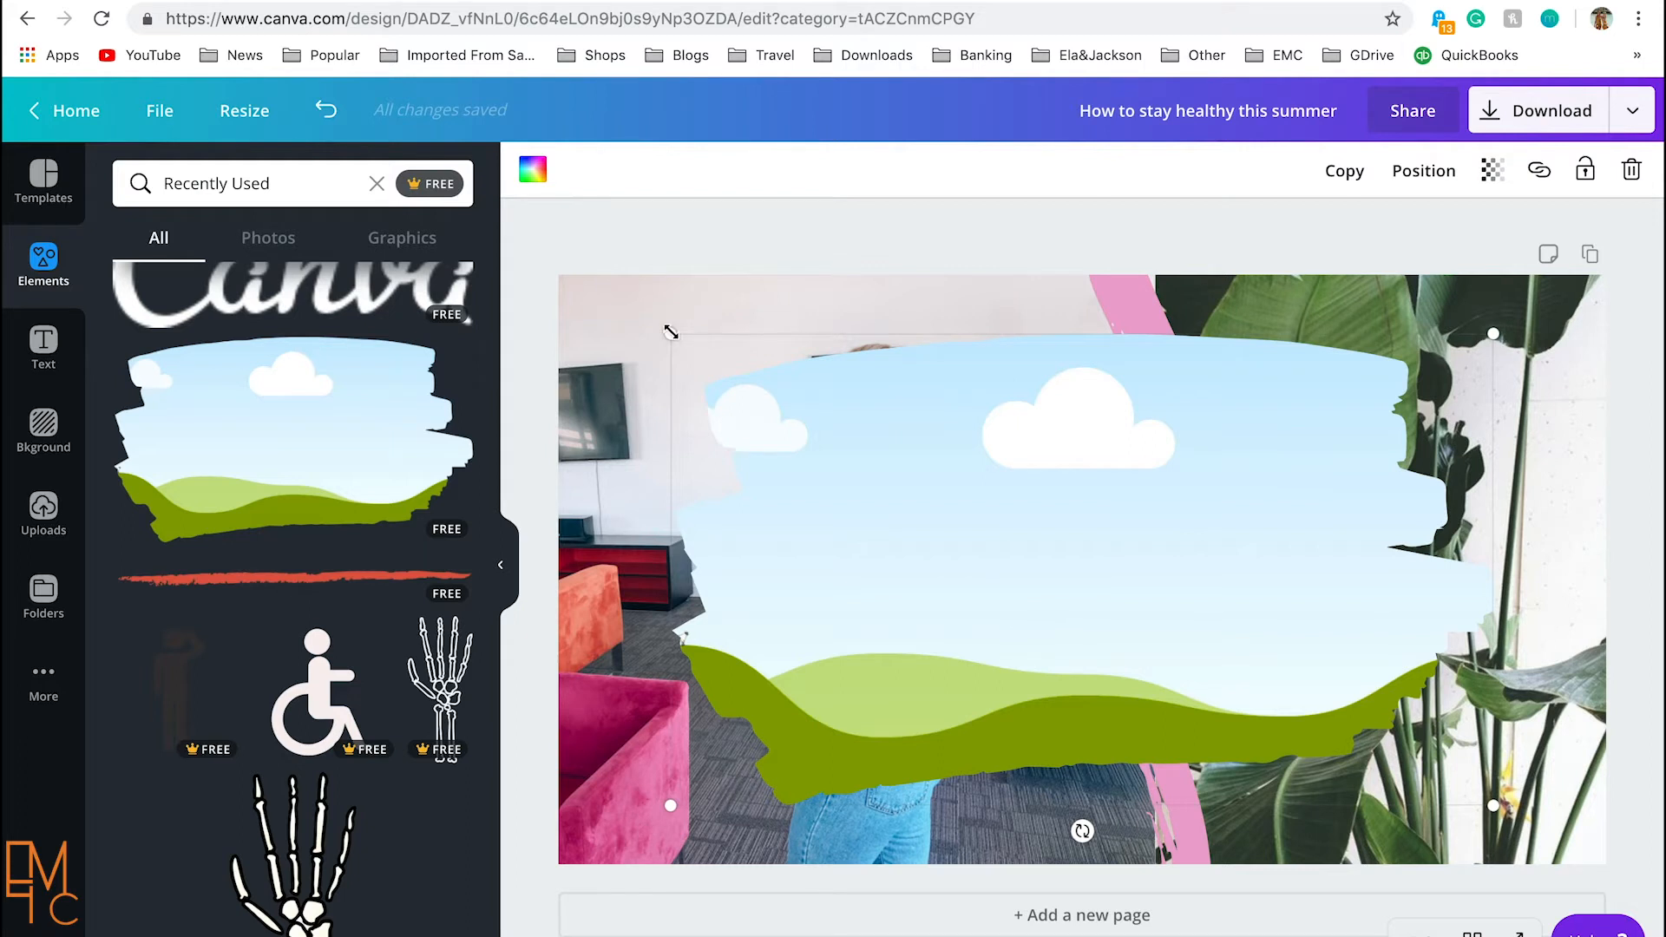
Step: Recolour the brush-stroke frame with the Creative brand palette's pink, shrink it to about 542 × 310, and place it over the plant photo
{"action": "left_click", "coordinate": [532, 170]}
{"action": "left_click", "coordinate": [127, 484]}
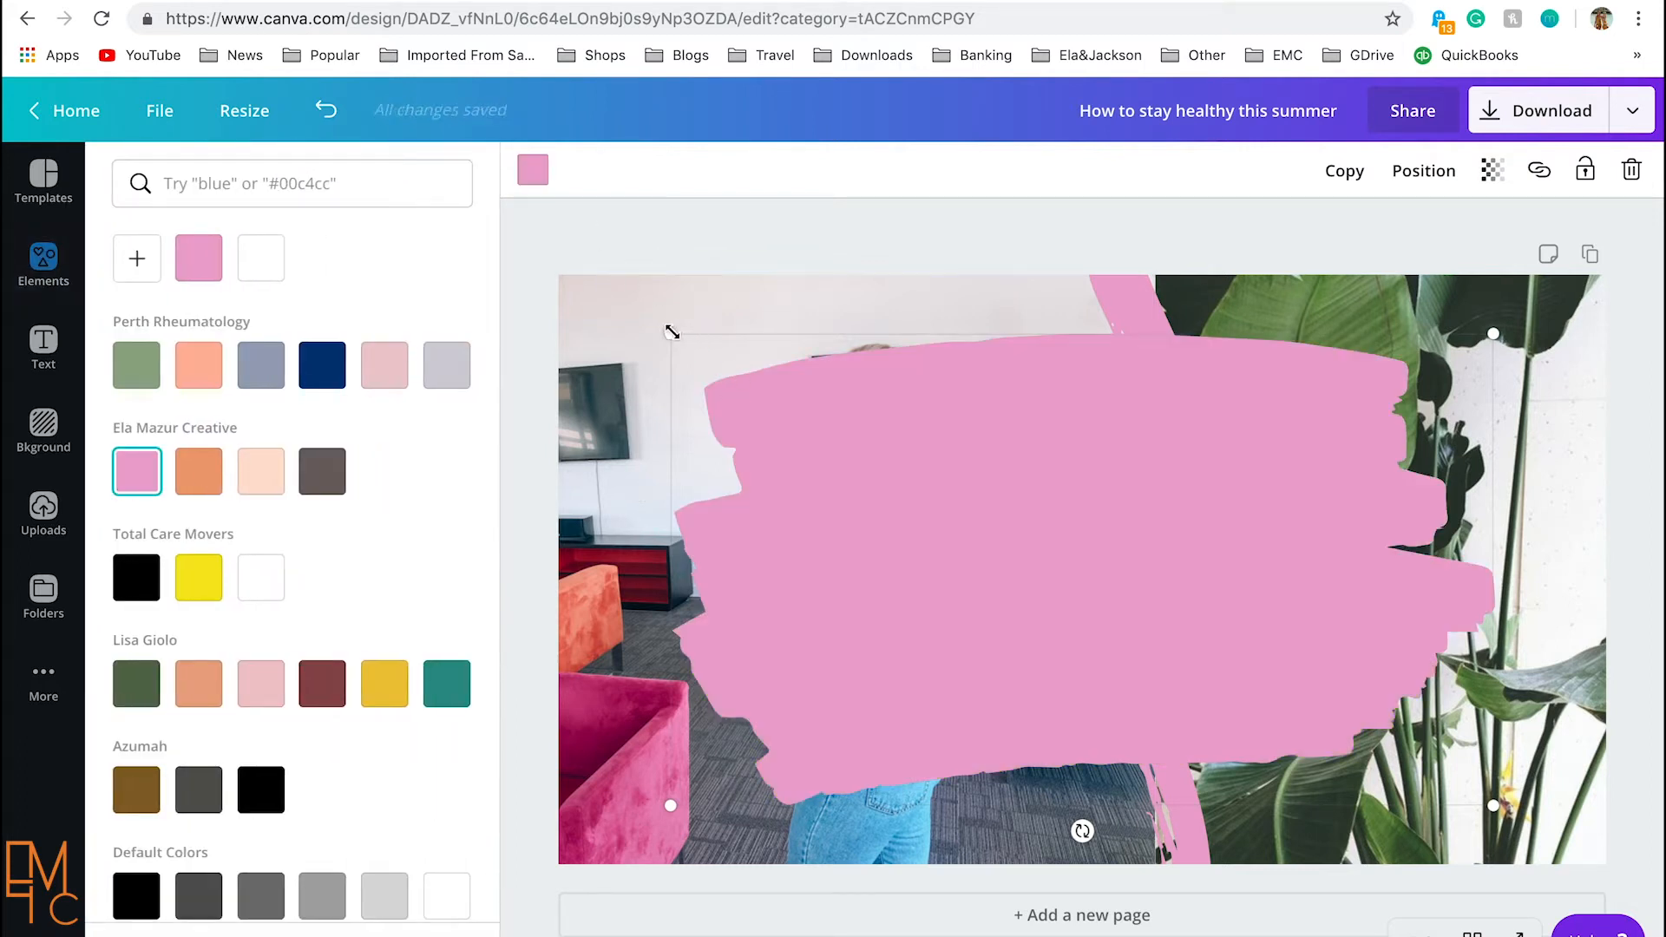
{"action": "left_click_drag", "start_coordinate": [707, 345], "coordinate": [1089, 486]}
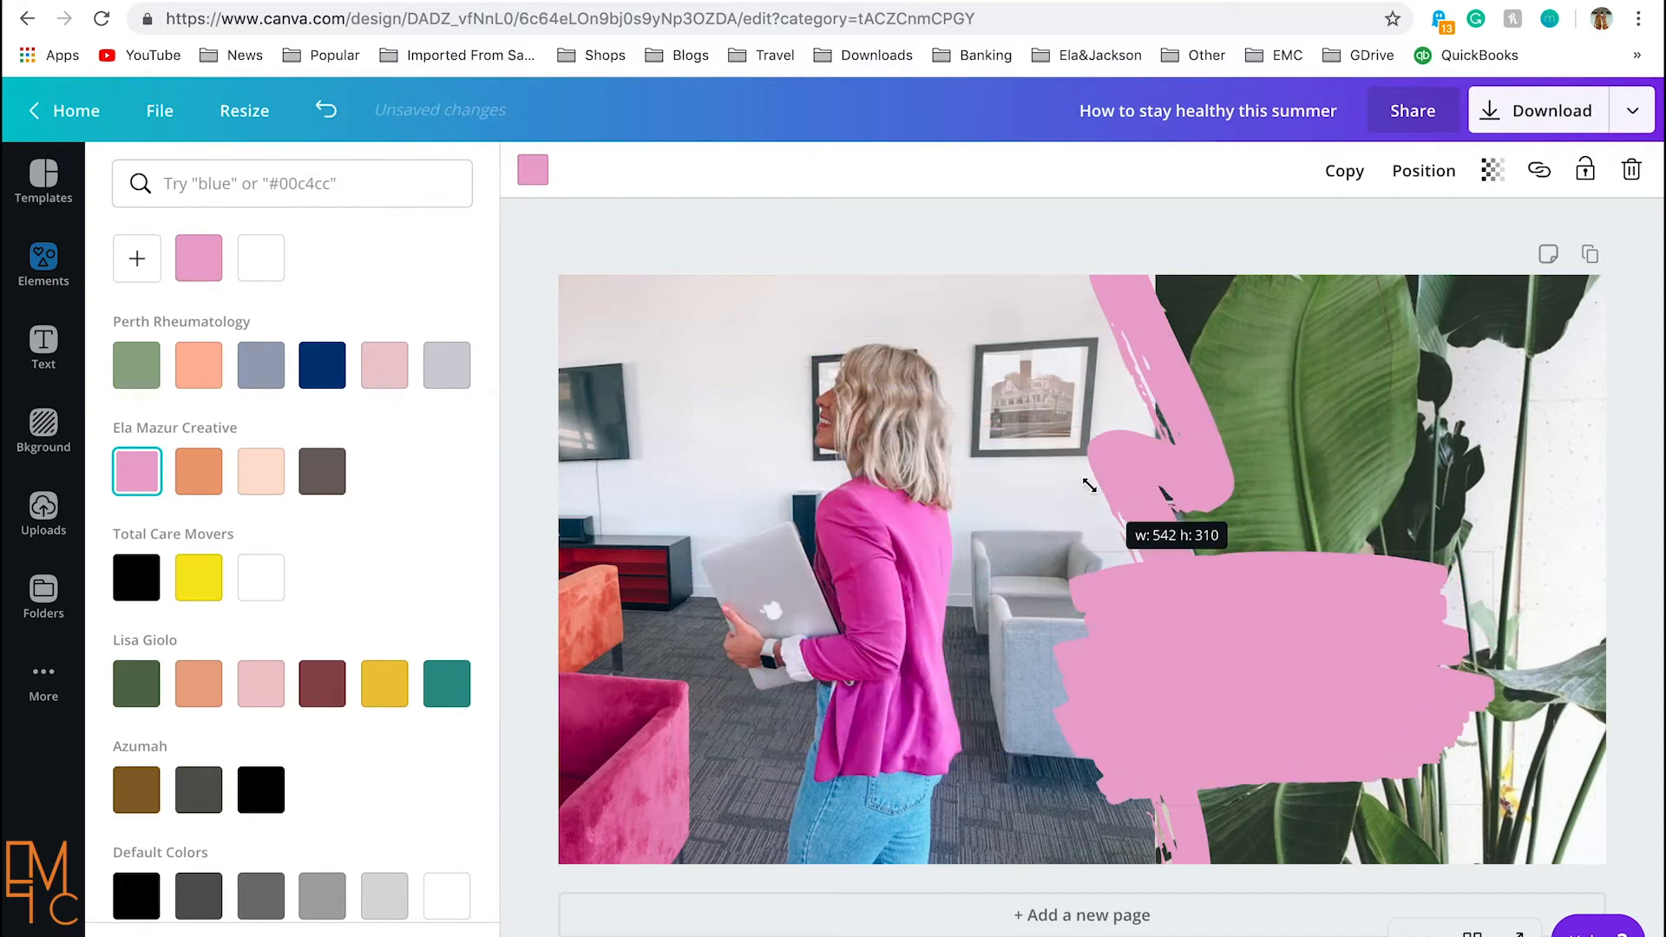
{"action": "mouse_move", "coordinate": [1306, 653]}
{"action": "left_mouse_down"}
{"action": "mouse_move", "coordinate": [1469, 480]}
{"action": "mouse_move", "coordinate": [1446, 522]}
{"action": "left_mouse_up"}
{"action": "left_click", "coordinate": [1653, 375]}
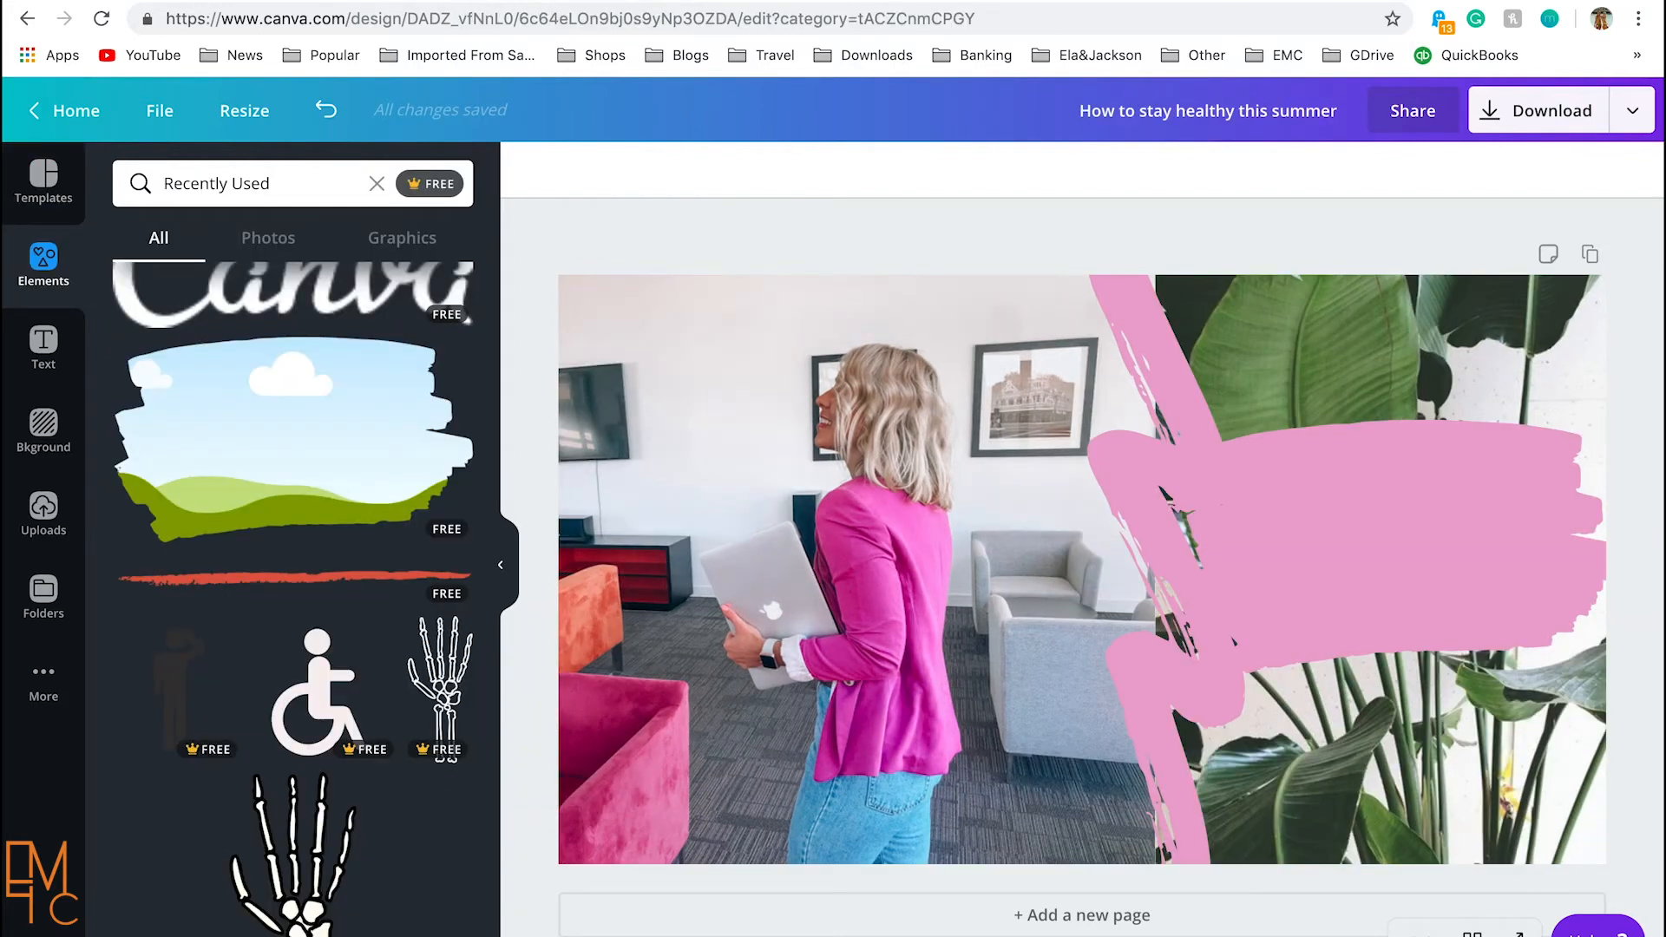
Step: Add a heading text box and place it over the pink brush-stroke shape
{"action": "left_click", "coordinate": [44, 342]}
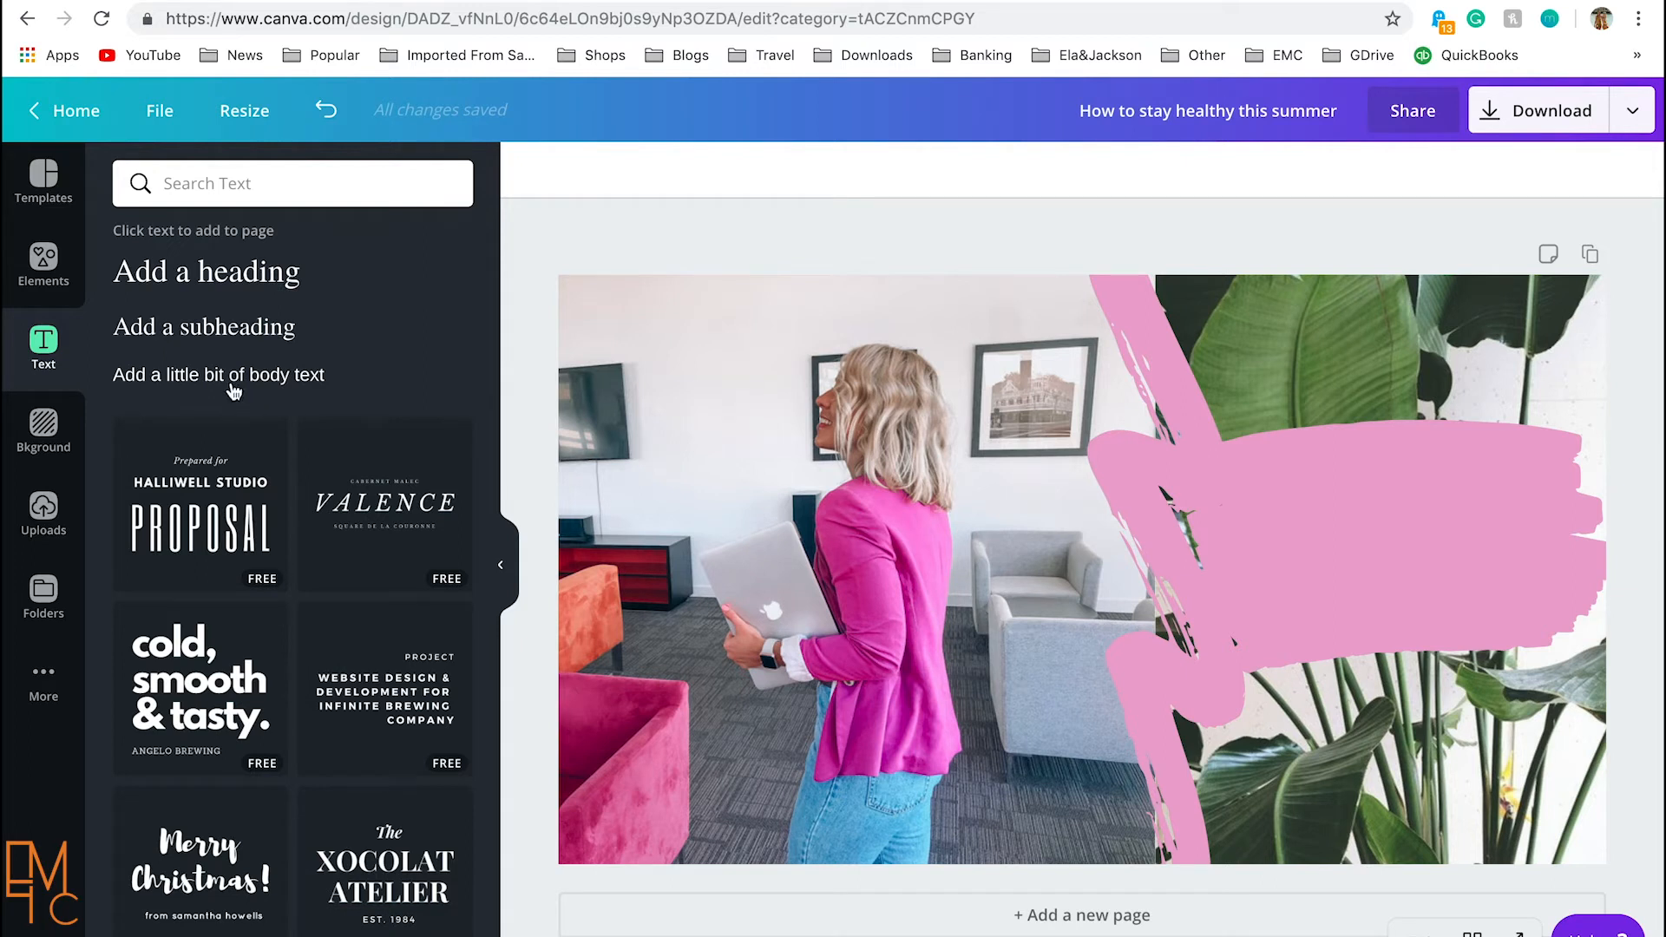
{"action": "left_click", "coordinate": [160, 284]}
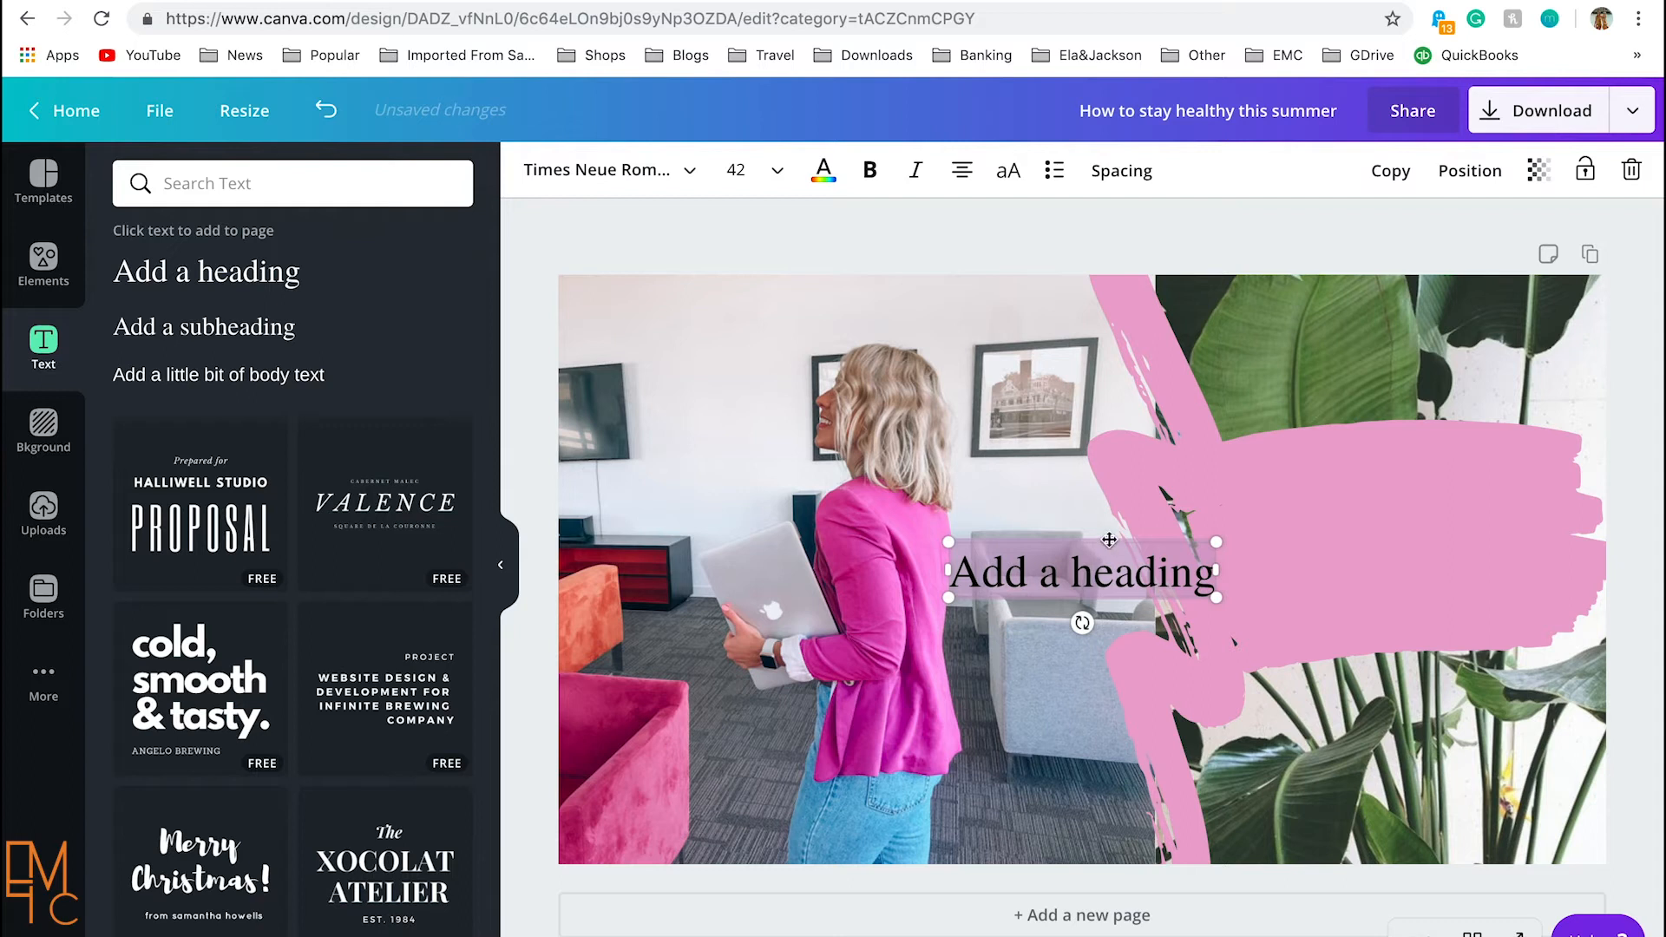
{"action": "mouse_move", "coordinate": [1109, 539]}
{"action": "left_mouse_down"}
{"action": "mouse_move", "coordinate": [1415, 499]}
{"action": "mouse_move", "coordinate": [1407, 469]}
{"action": "left_mouse_up"}
Step: Replace the heading's placeholder text with "ENGAGEMENT GIRL SERIES"
{"action": "double_click", "coordinate": [1386, 507]}
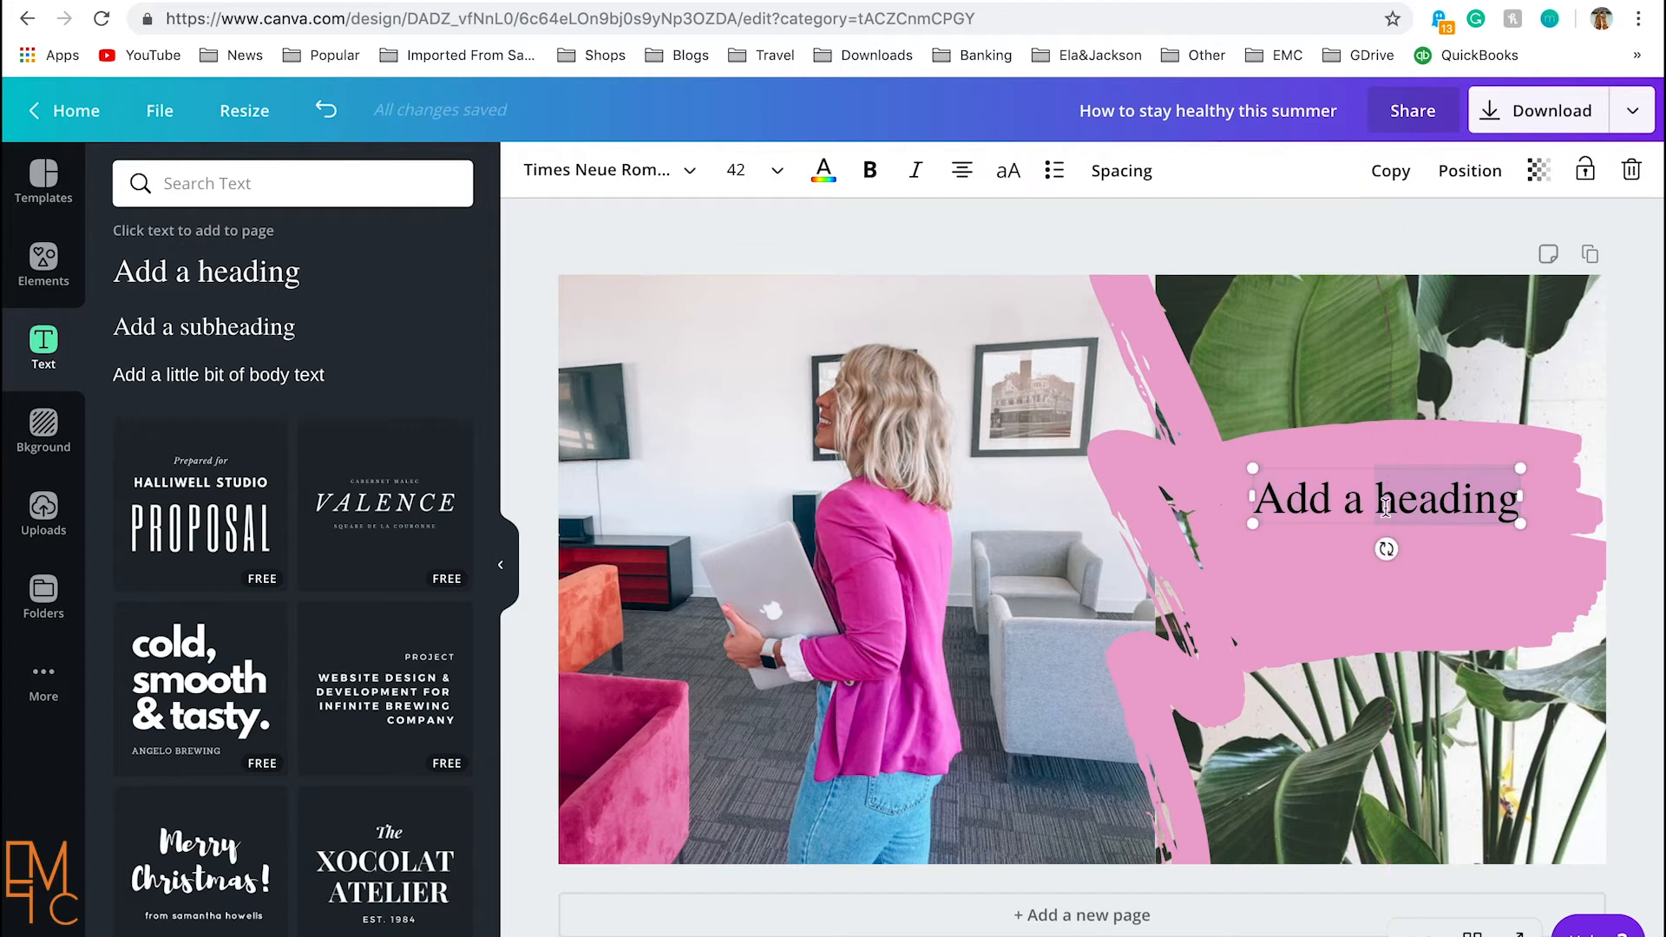
{"action": "triple_click", "coordinate": [1385, 508]}
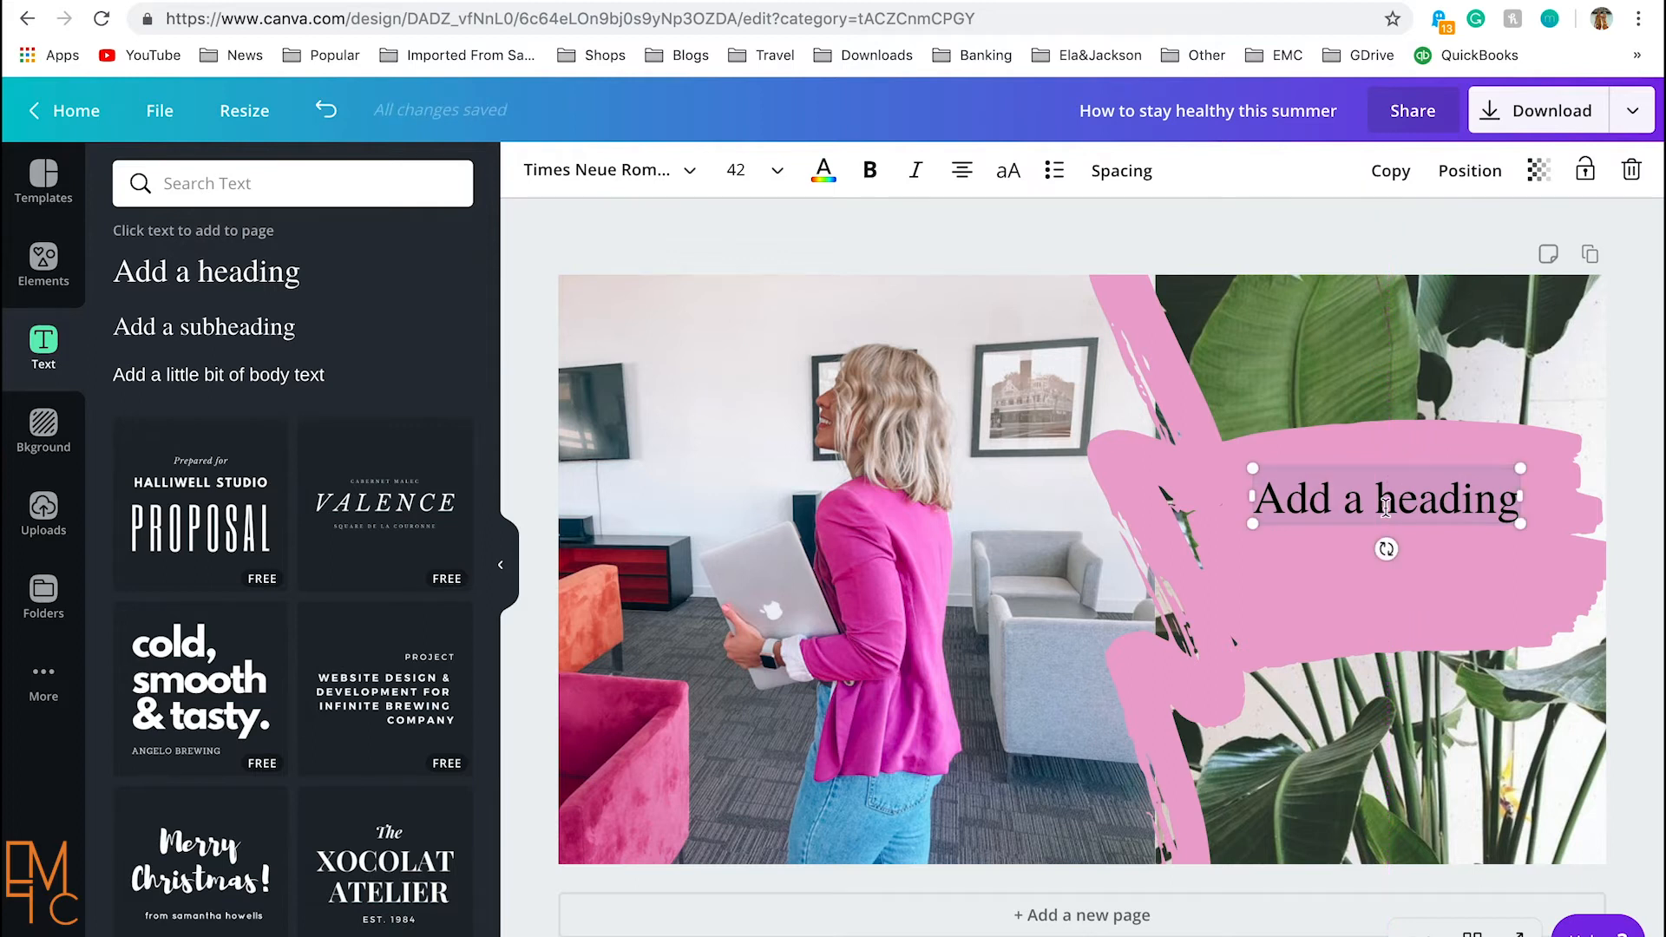
{"action": "type", "text": "E"}
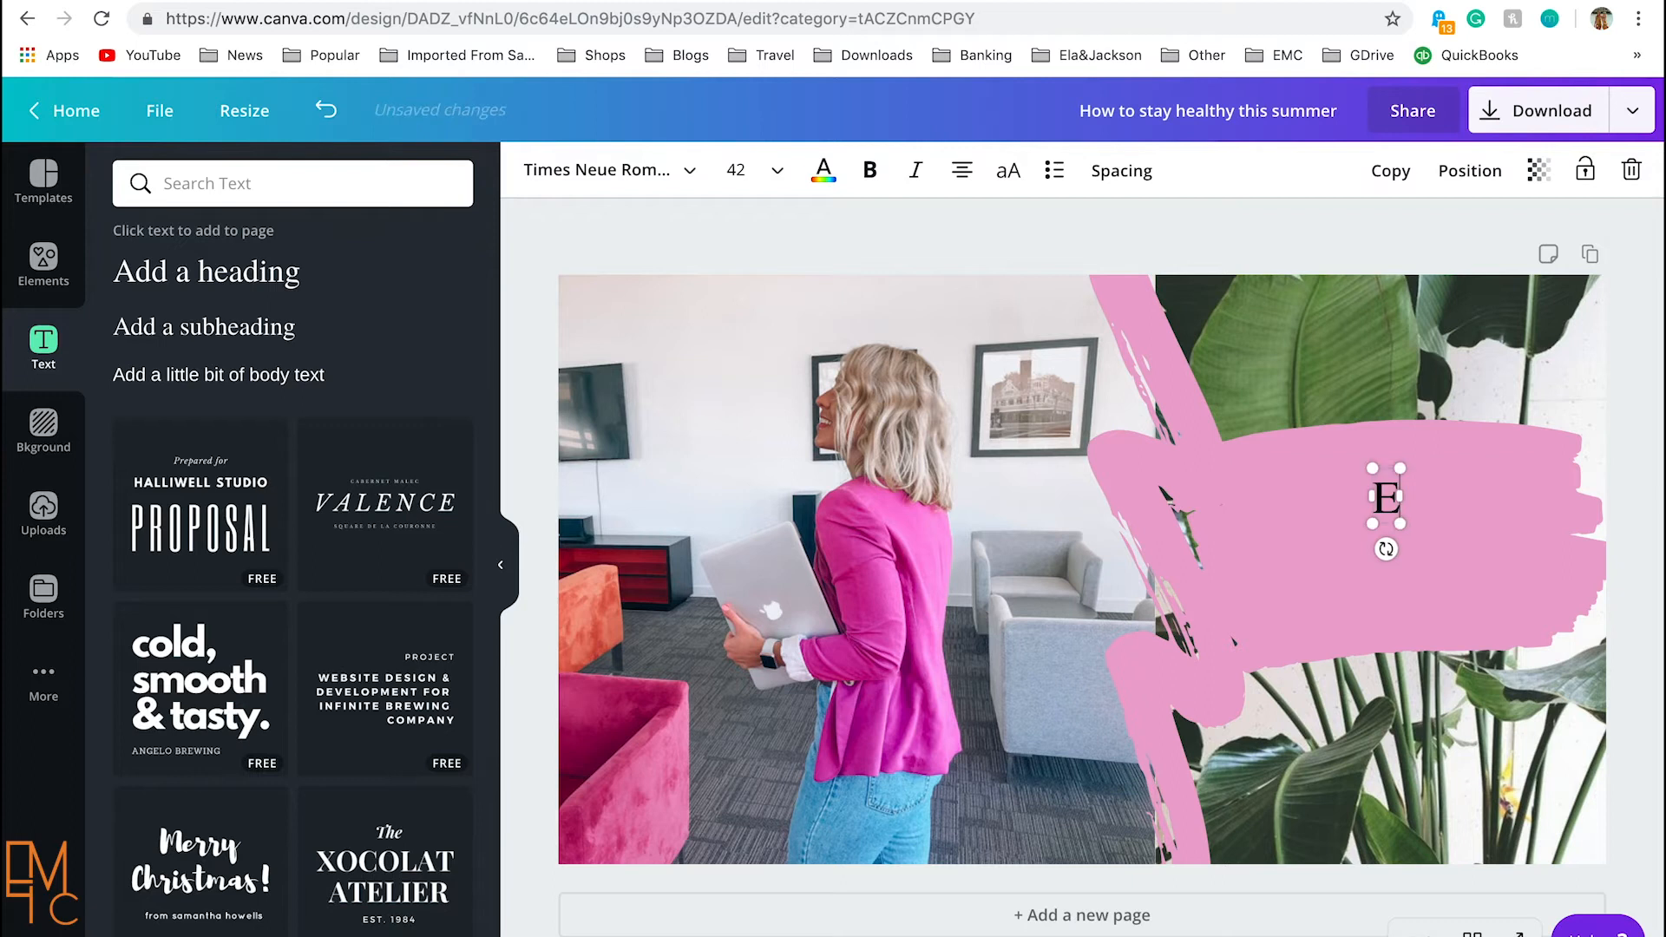
{"action": "type", "text": "NGA"}
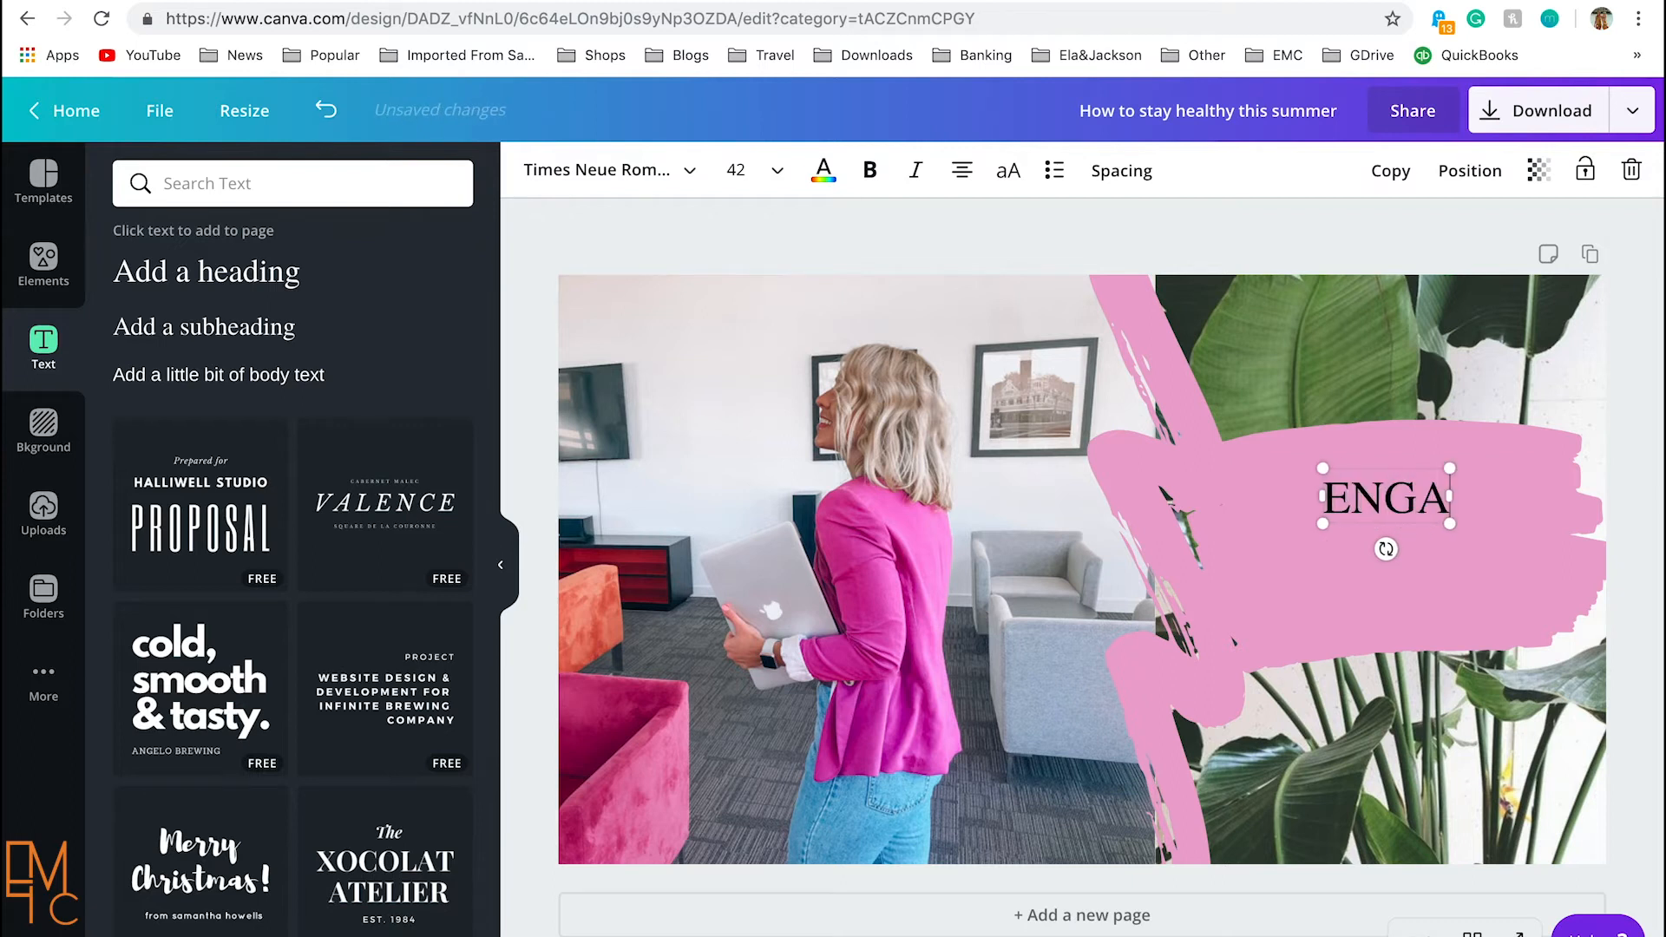
{"action": "type", "text": "GE"}
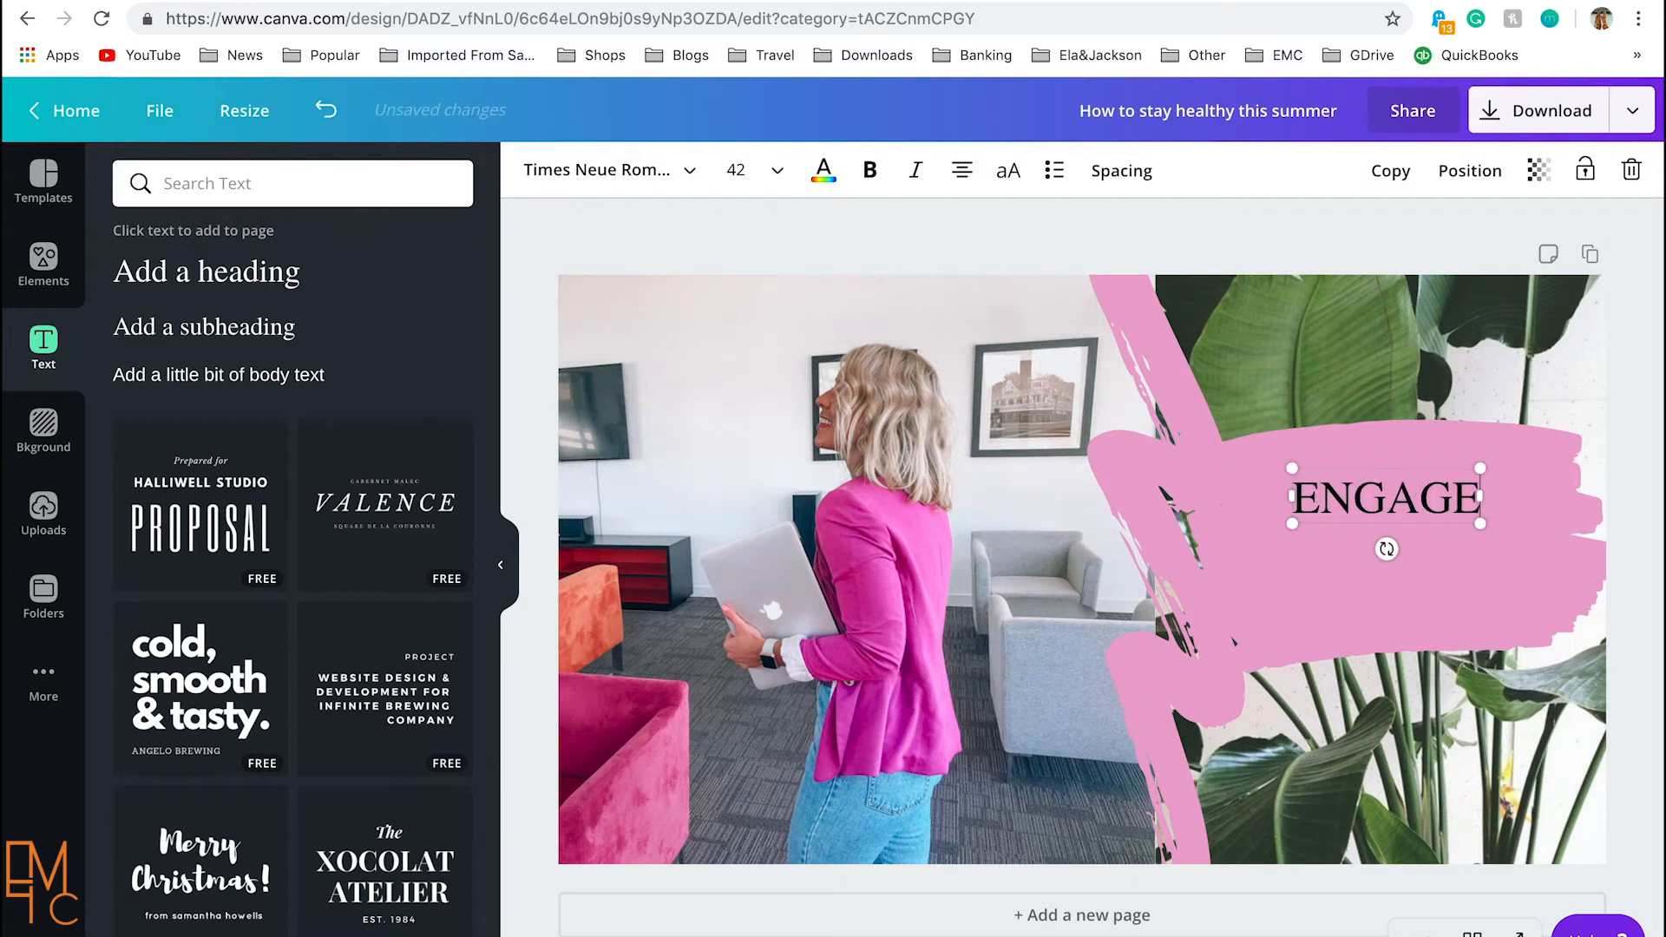
{"action": "type", "text": "MENT"}
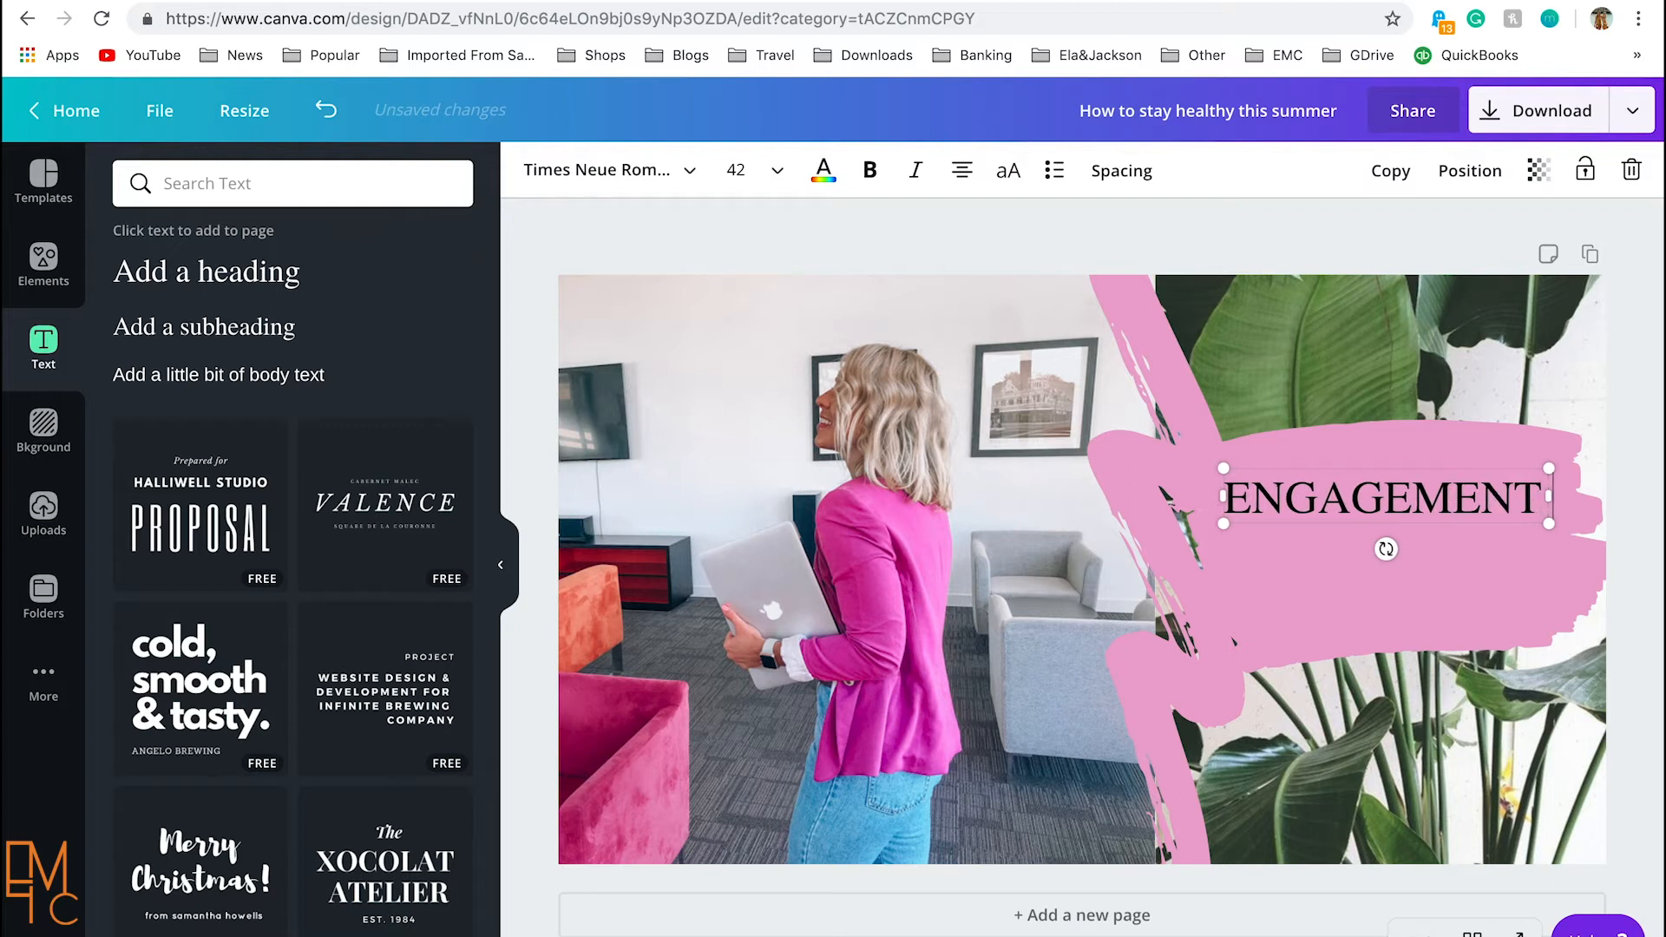
{"action": "type", "text": " GIRL SE"}
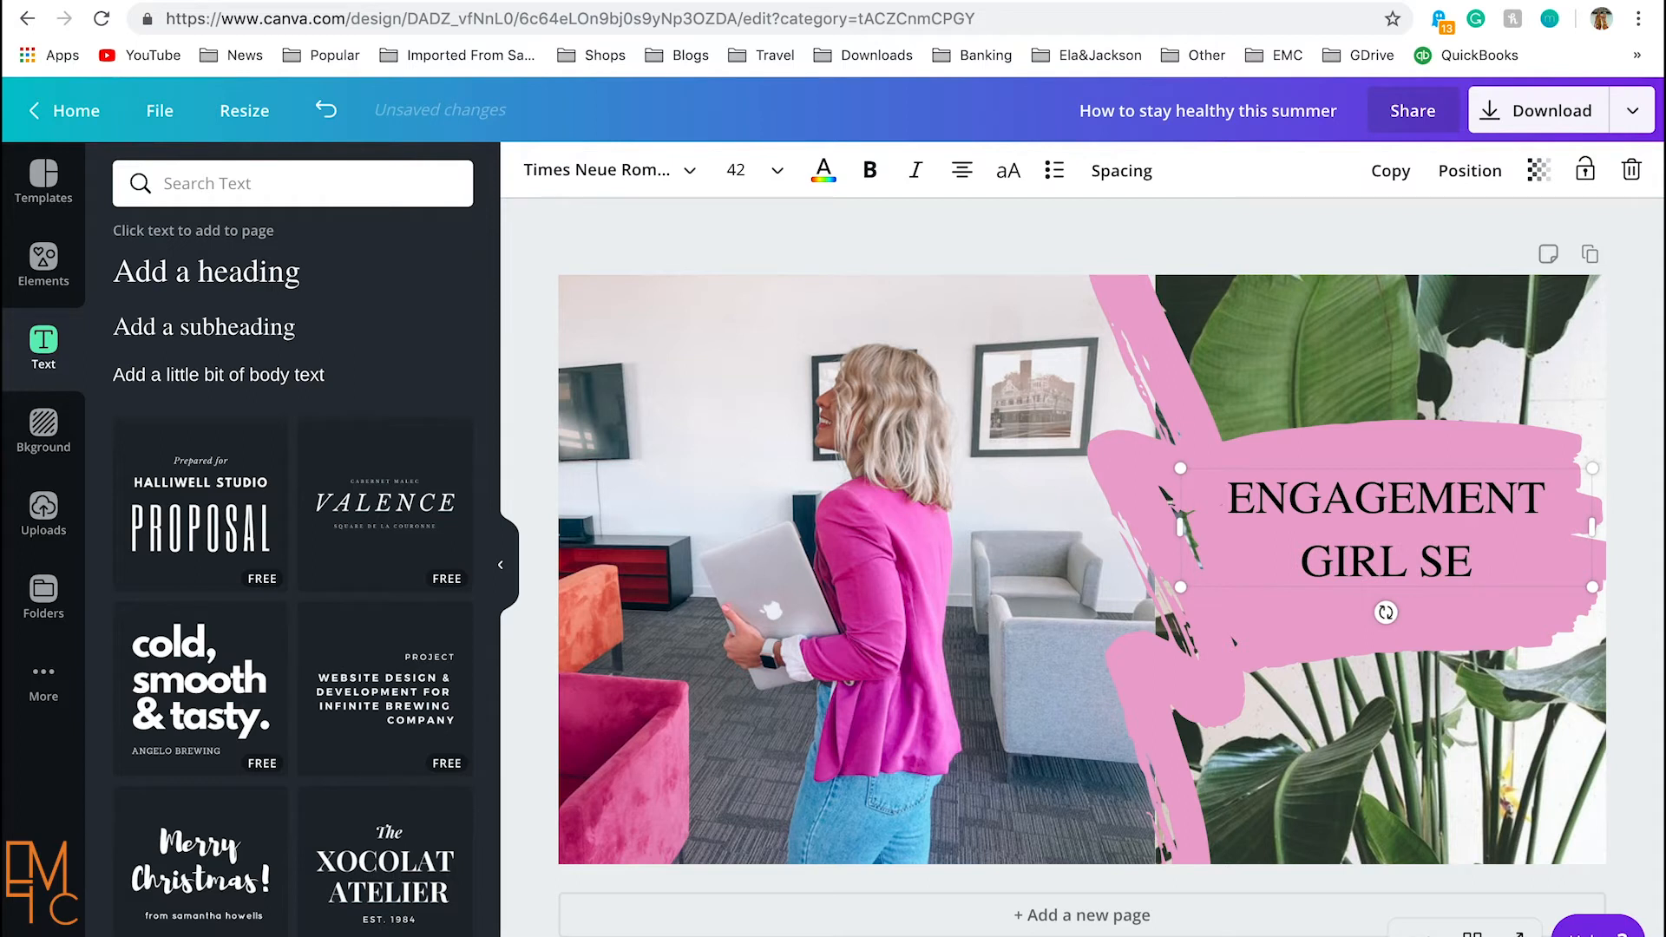
{"action": "type", "text": "RIES"}
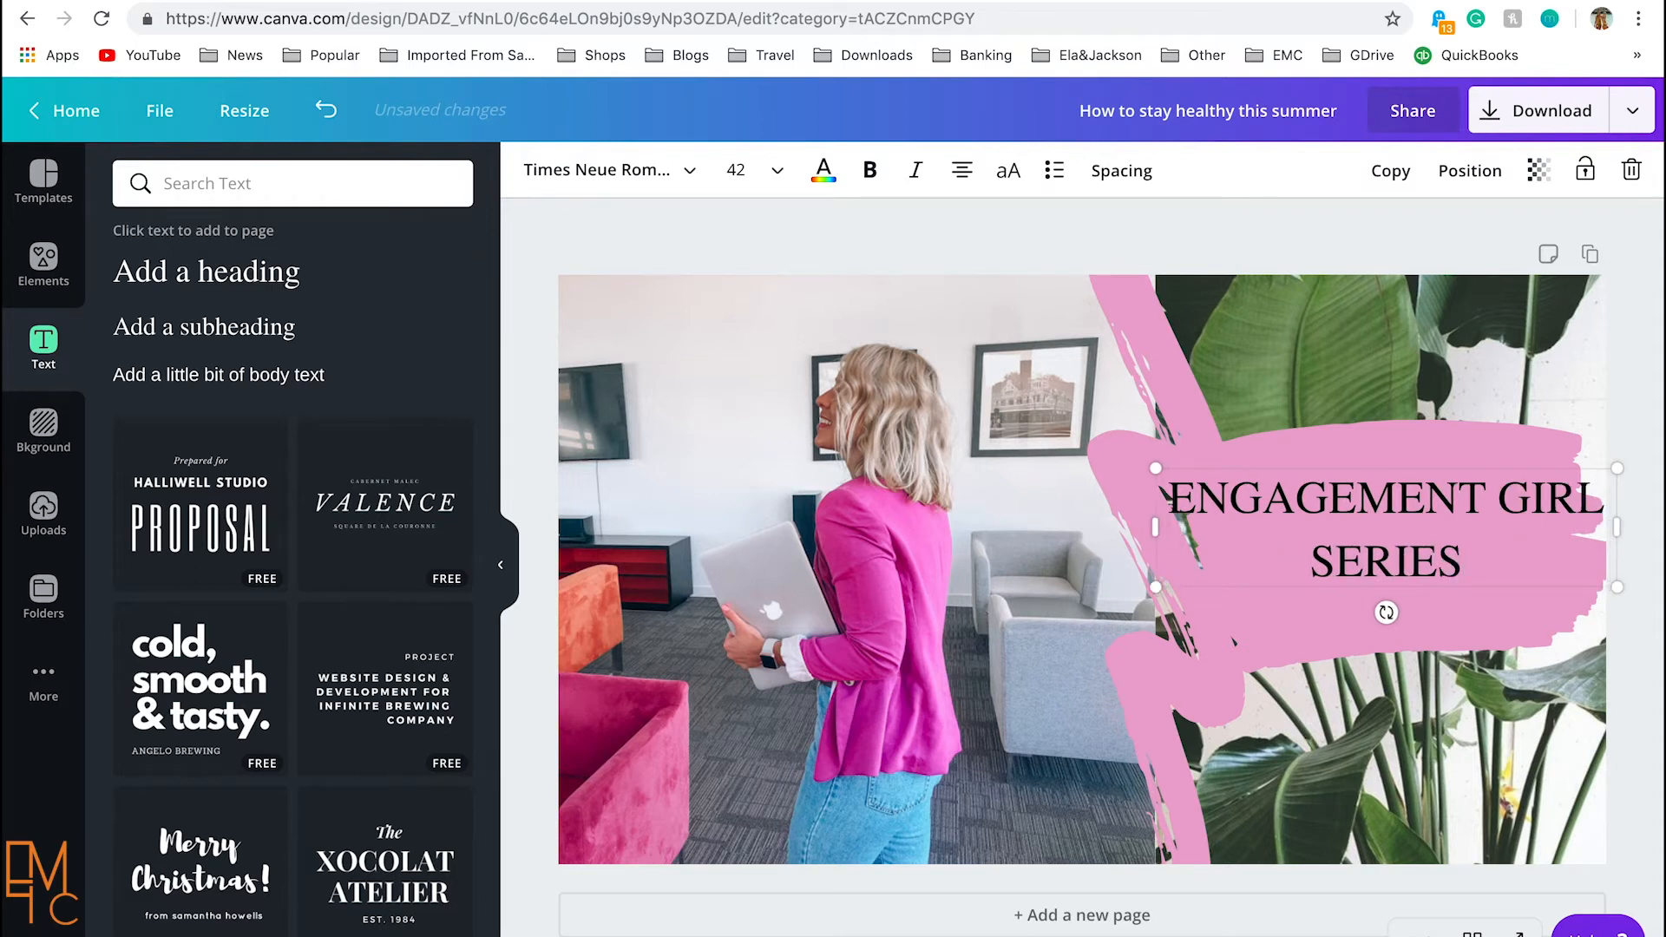
Step: Colour the heading text white and change its font to Arimo
{"action": "left_click", "coordinate": [823, 169]}
{"action": "left_click", "coordinate": [324, 260]}
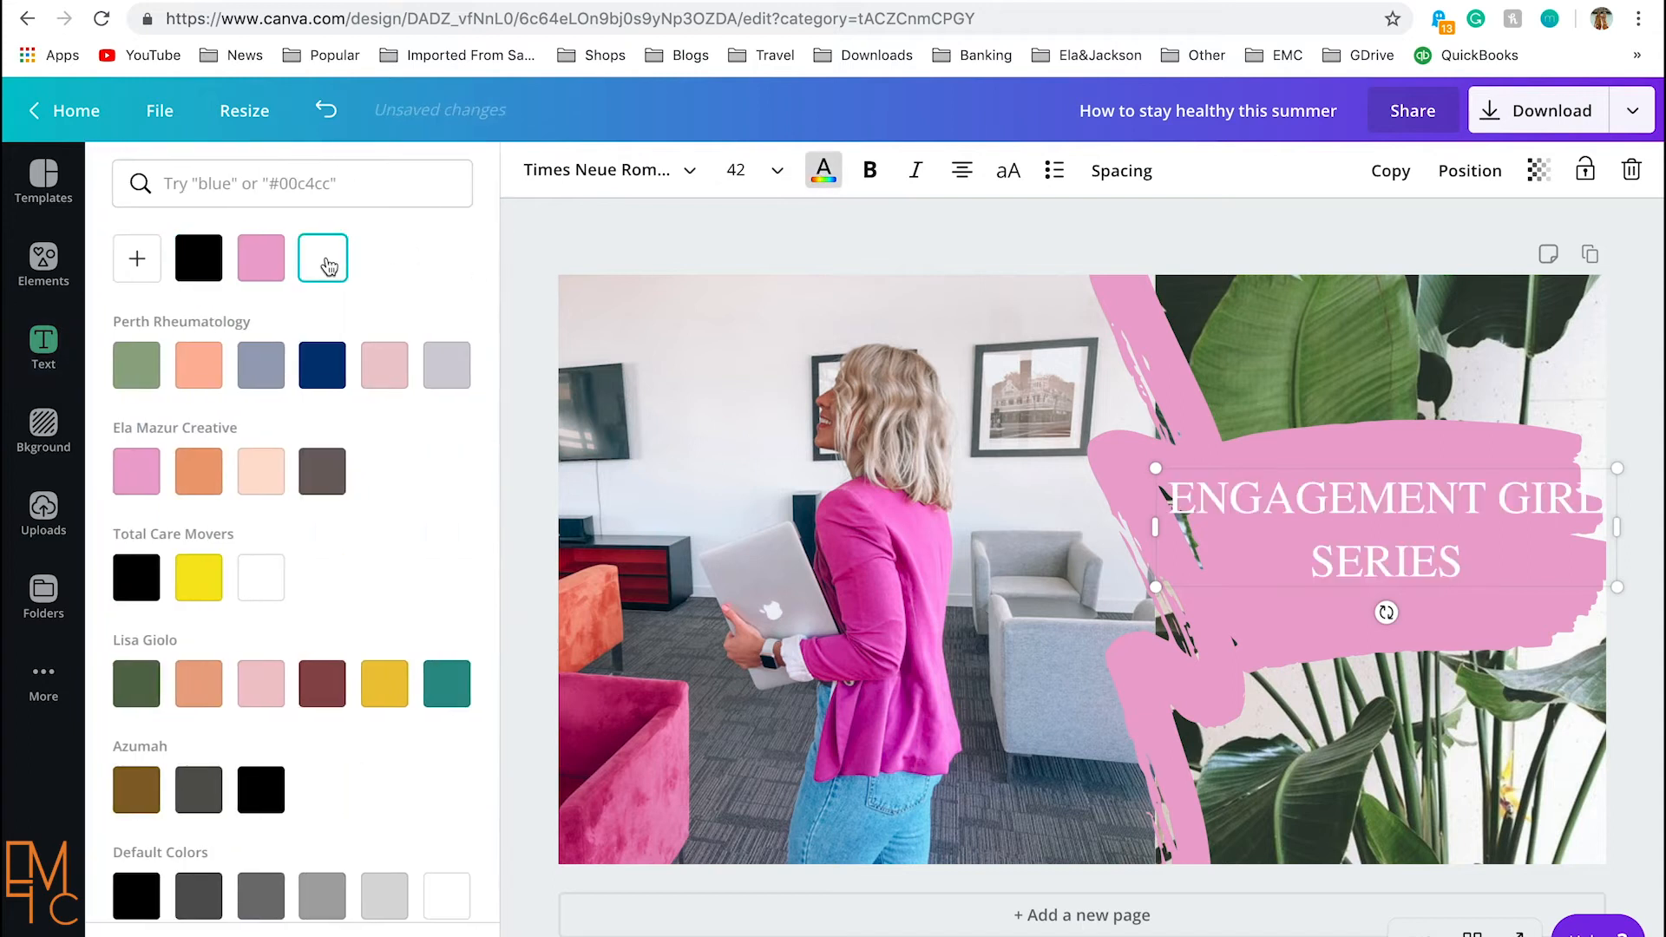
{"action": "left_click", "coordinate": [692, 172]}
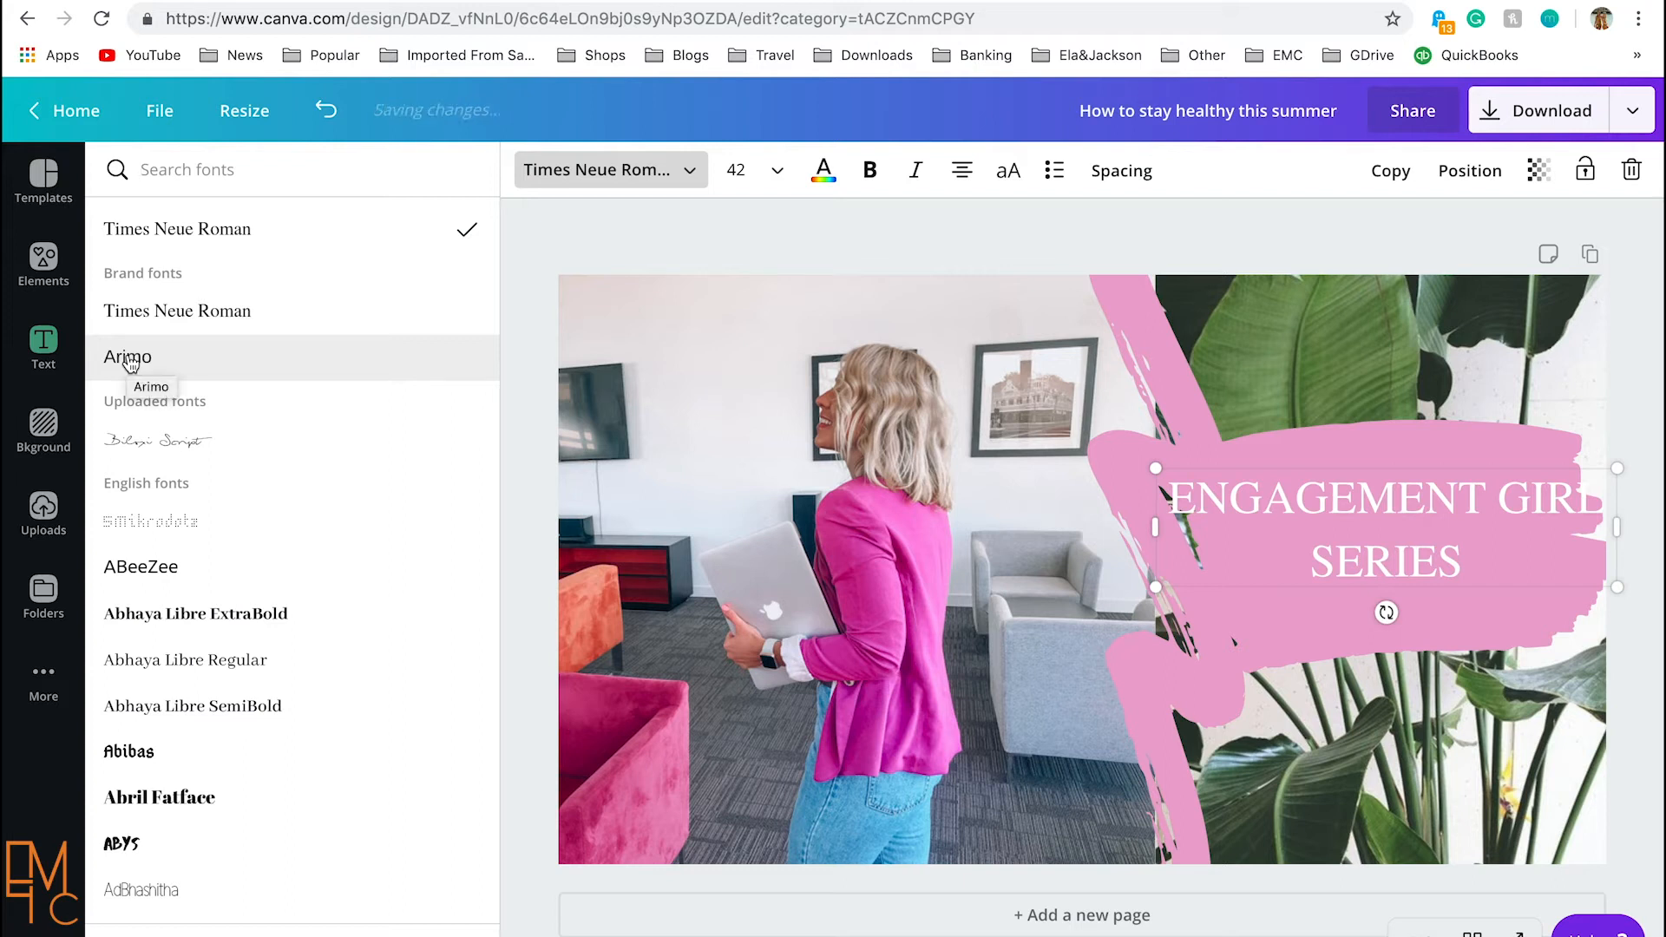
{"action": "left_click", "coordinate": [128, 359]}
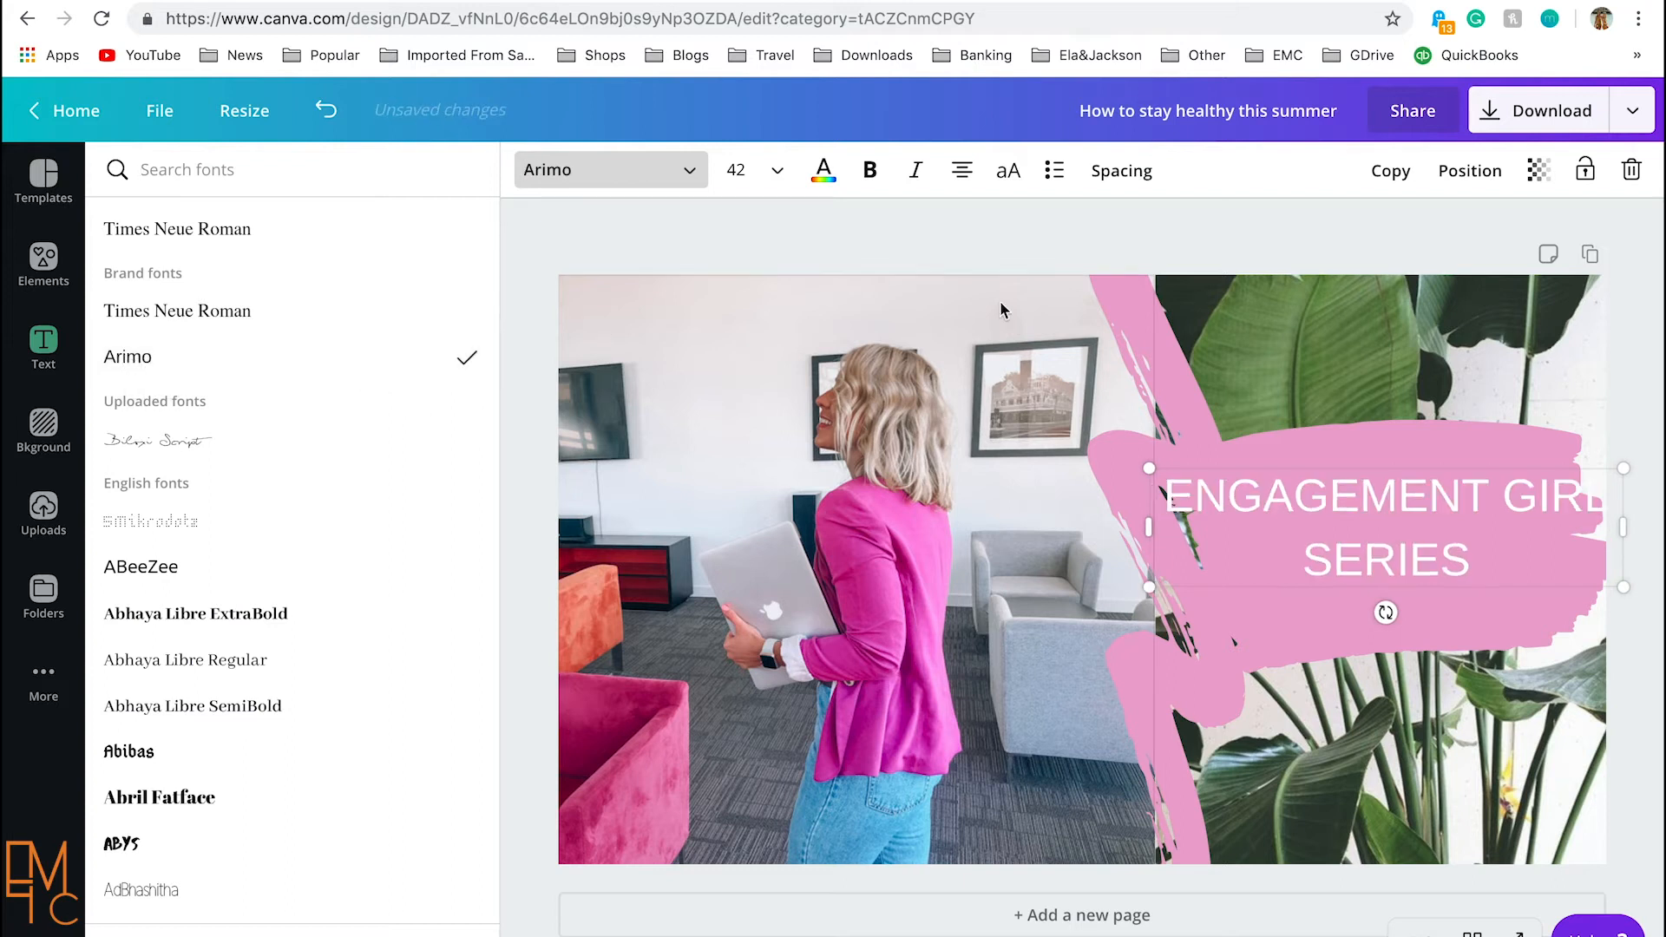
Step: Shrink the heading to font size 38.2 and reposition it in the upper part of the pink brush-stroke shape
{"action": "left_click_drag", "start_coordinate": [1622, 588], "coordinate": [1581, 576]}
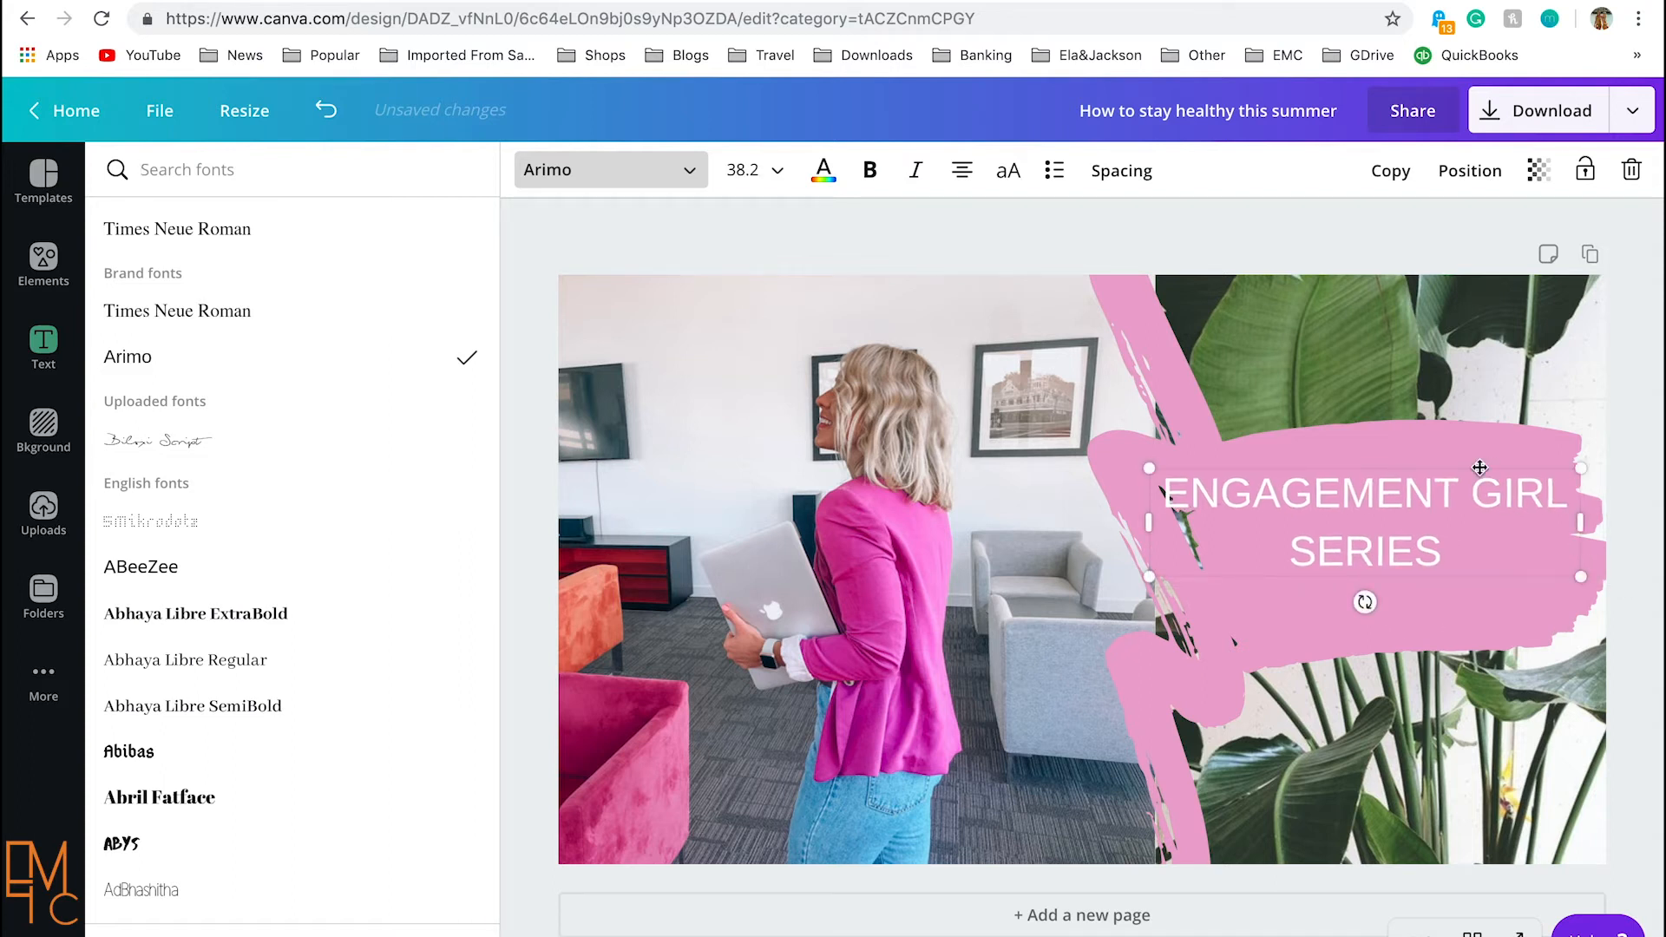
{"action": "left_click_drag", "start_coordinate": [1480, 468], "coordinate": [1472, 452]}
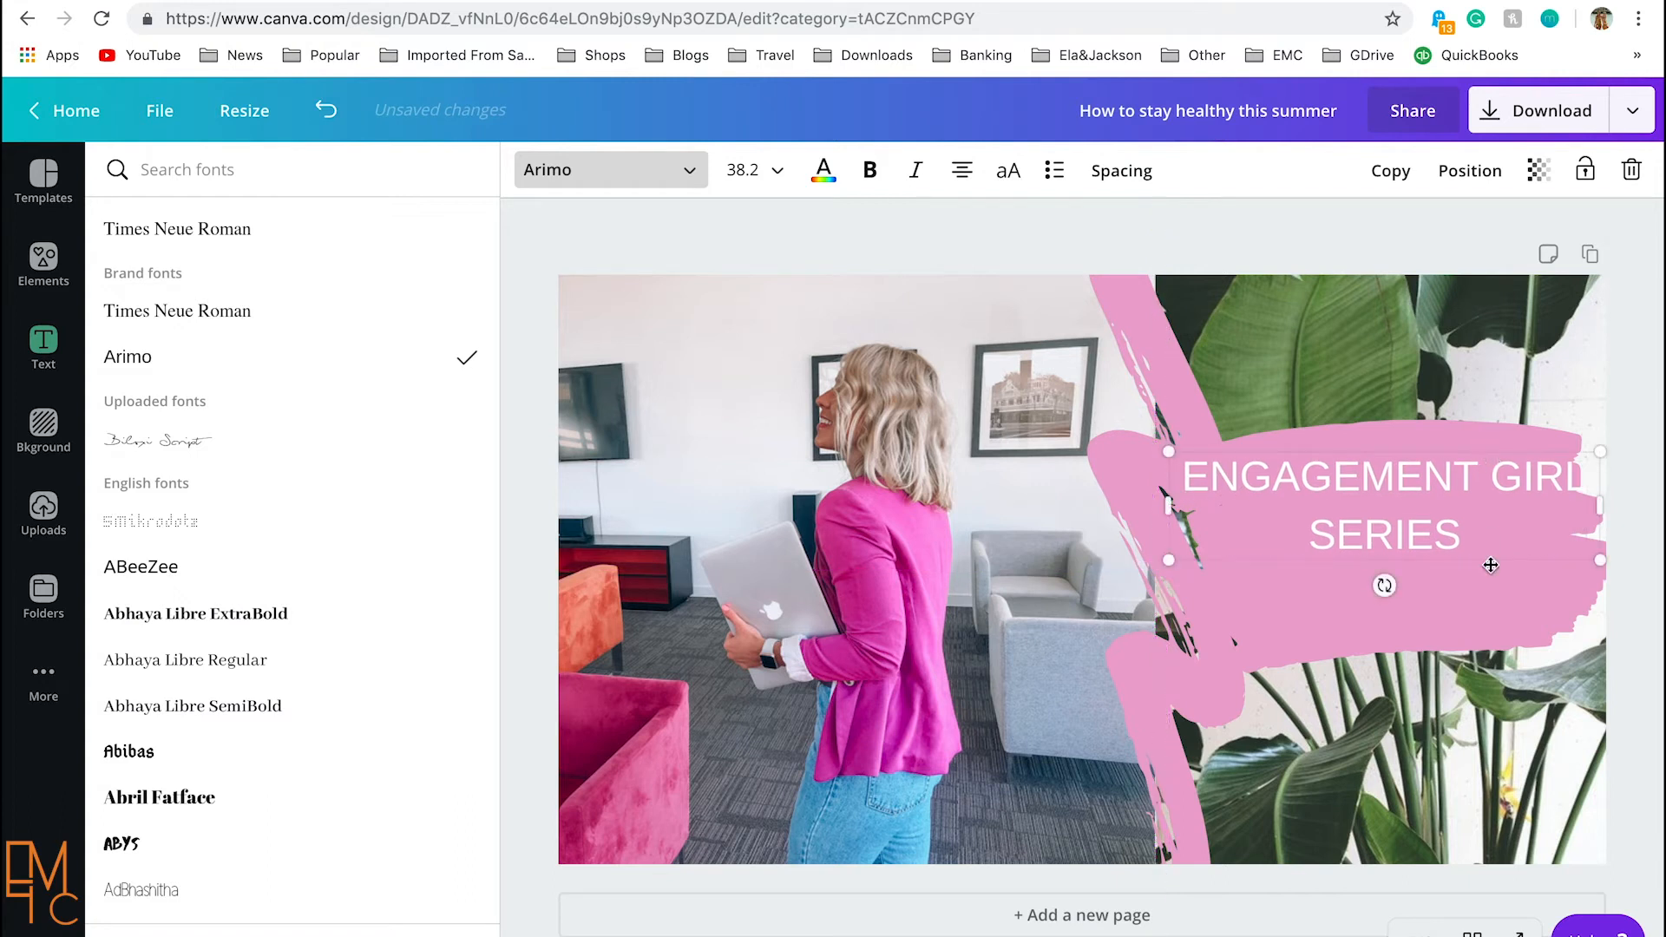
{"action": "left_click", "coordinate": [1383, 584]}
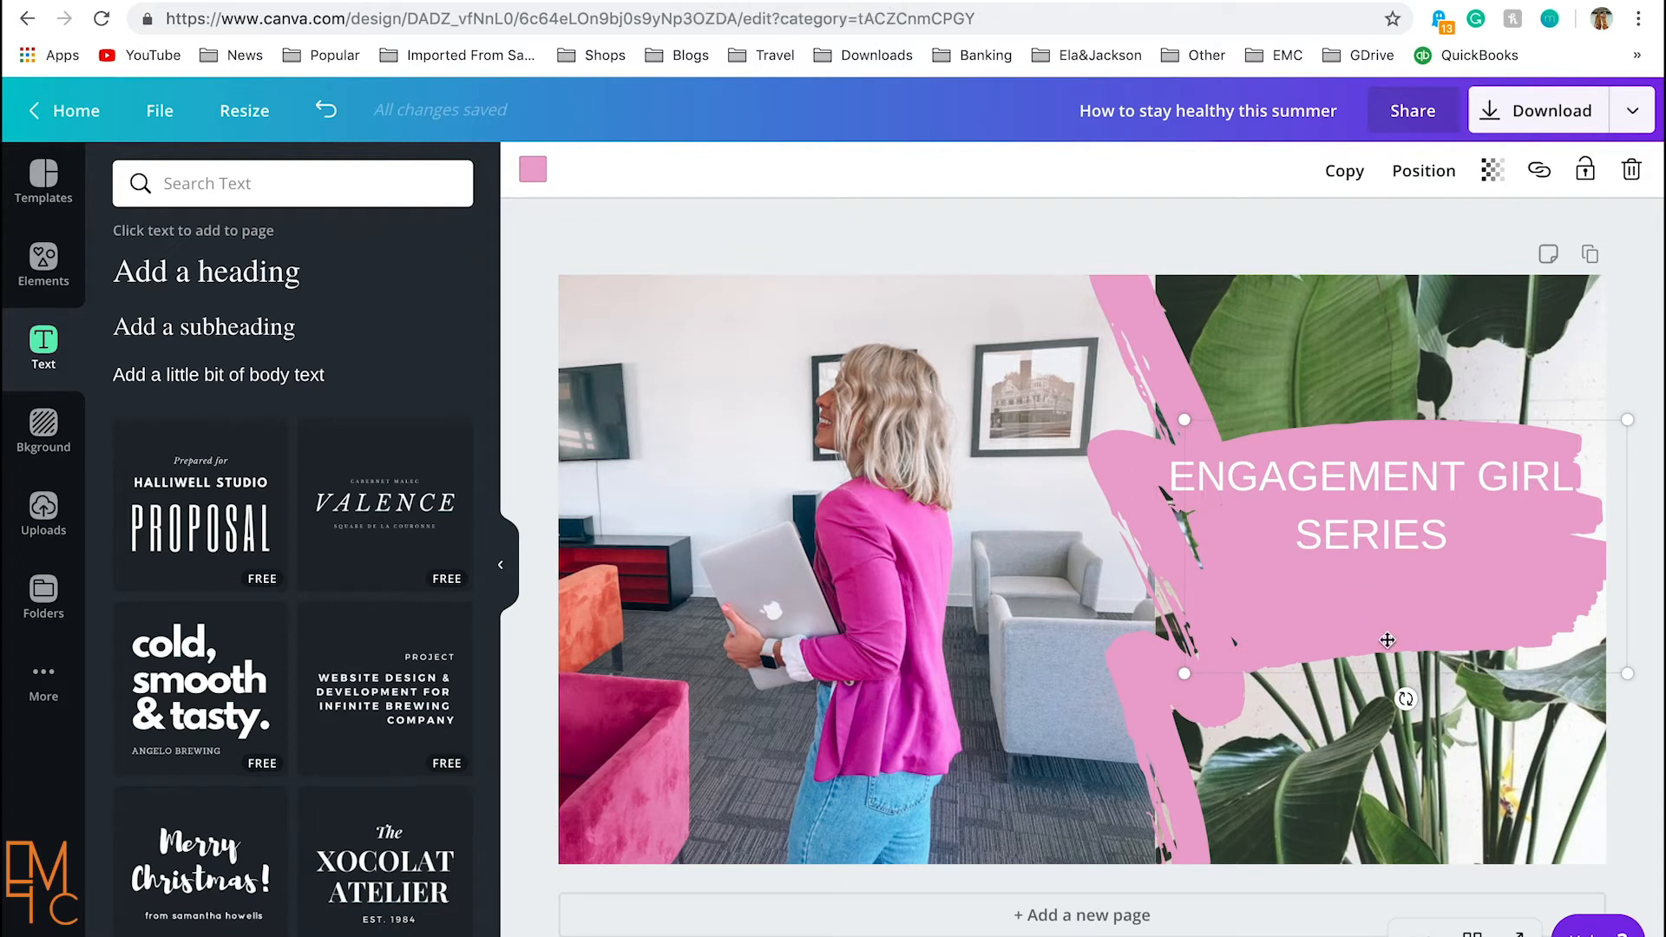
{"action": "left_click", "coordinate": [1302, 357]}
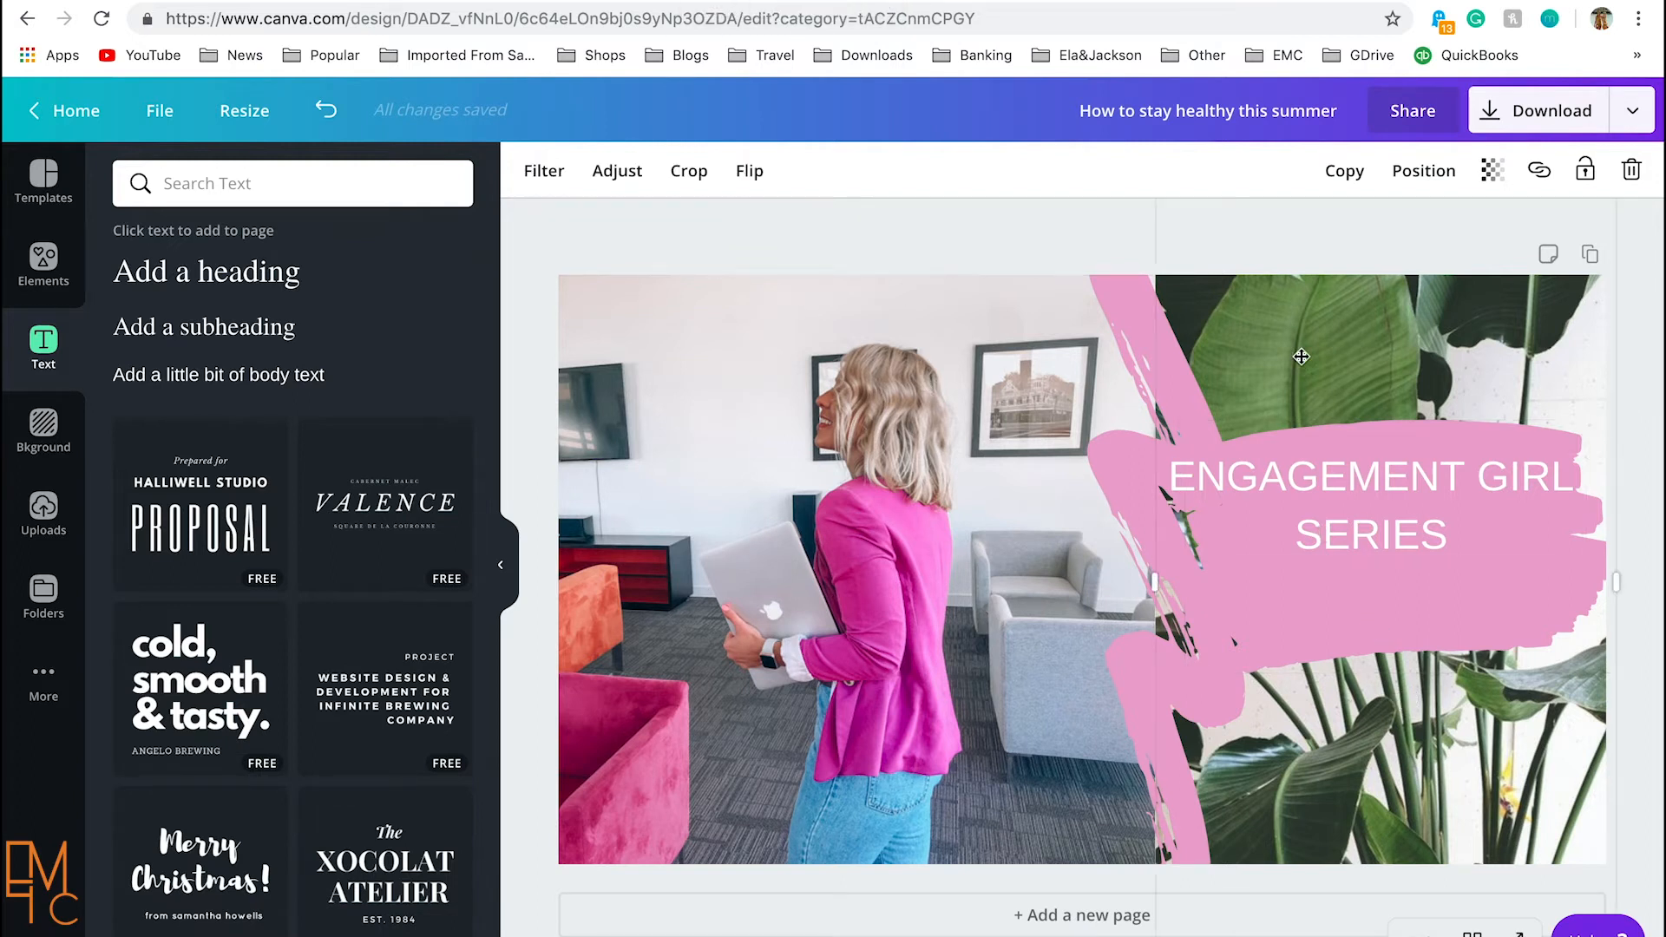
{"action": "left_click", "coordinate": [1337, 586]}
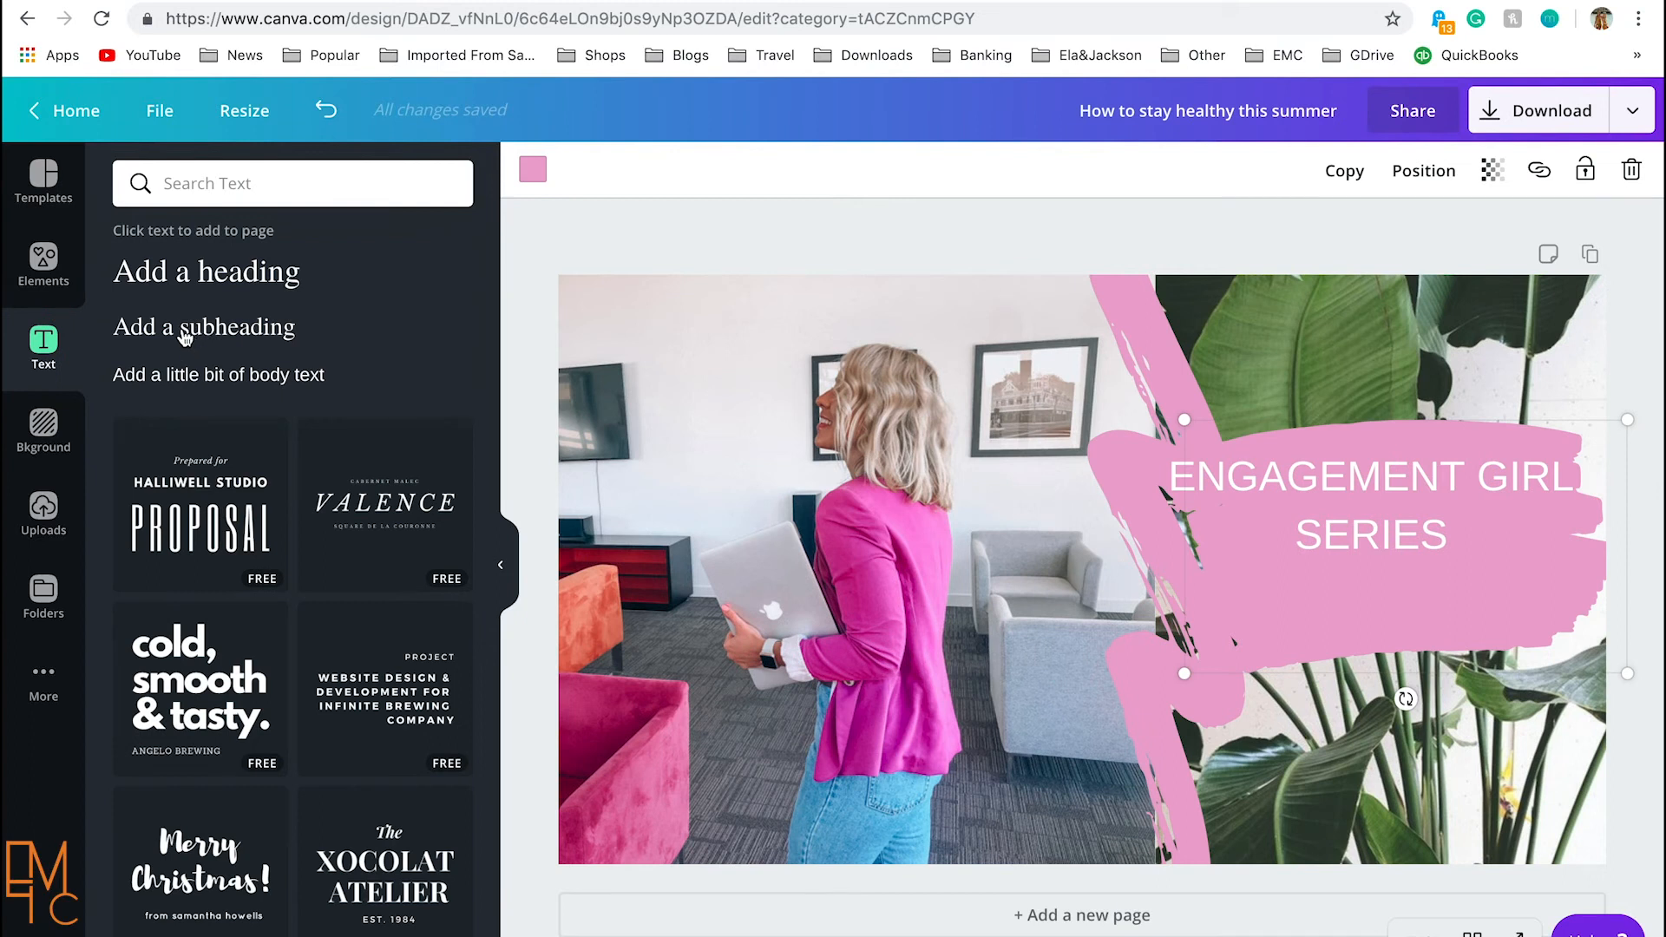
Step: Add a subheading text box directly beneath the heading and clear its placeholder text
{"action": "left_click", "coordinate": [184, 336]}
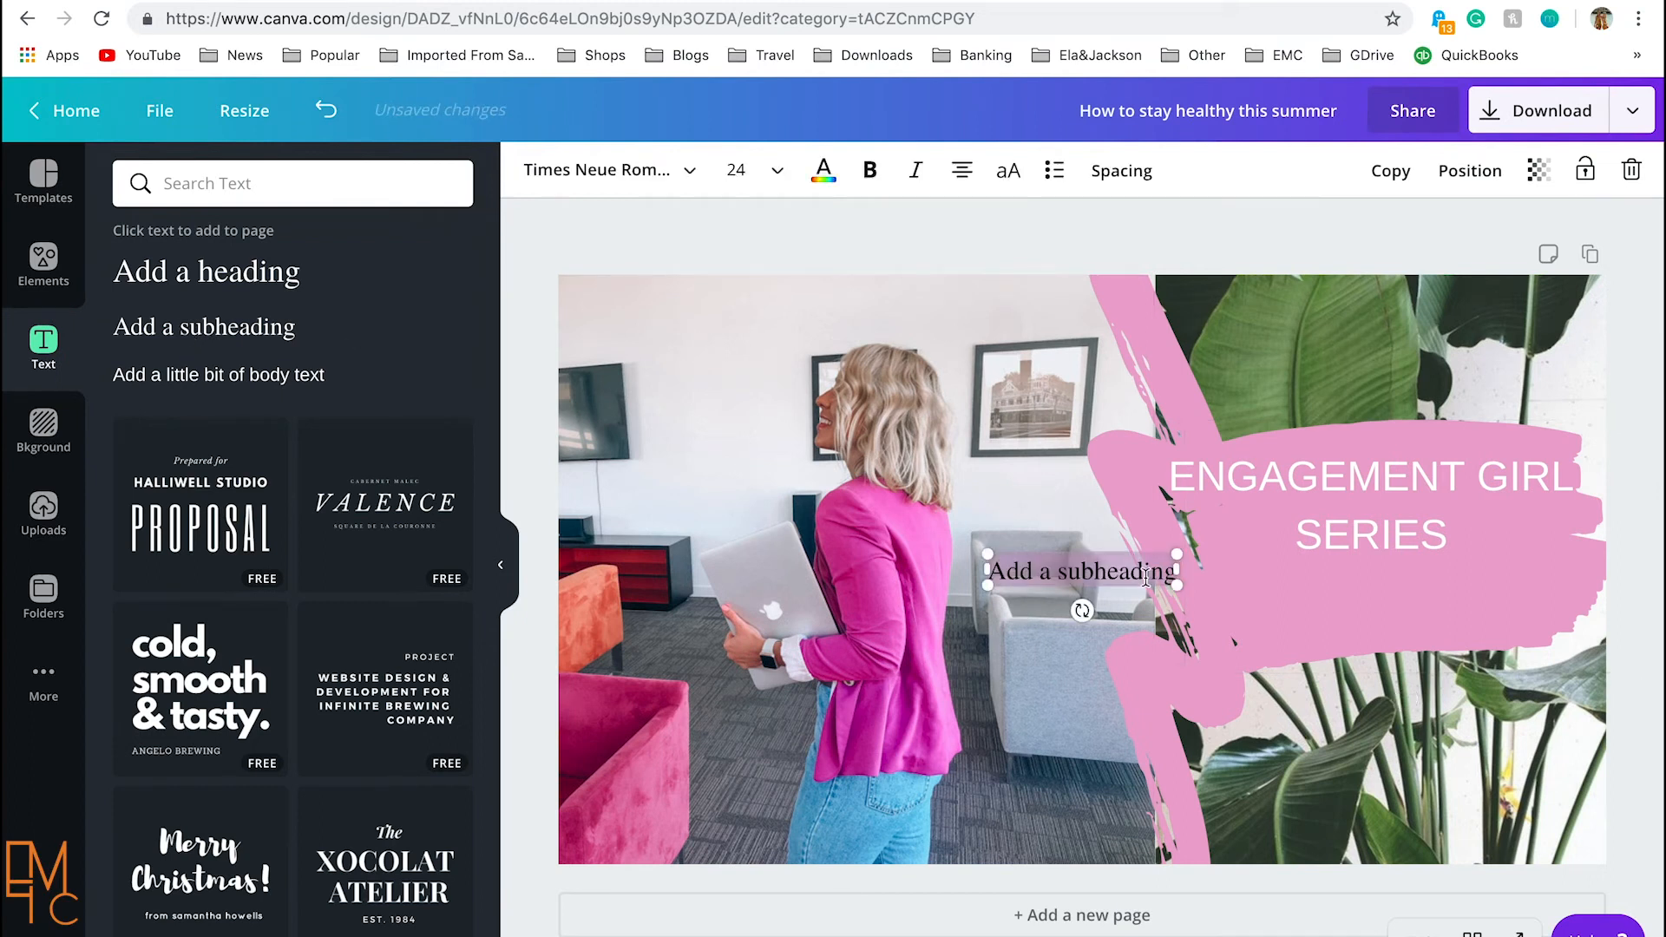
{"action": "left_click_drag", "start_coordinate": [1128, 553], "coordinate": [1408, 561]}
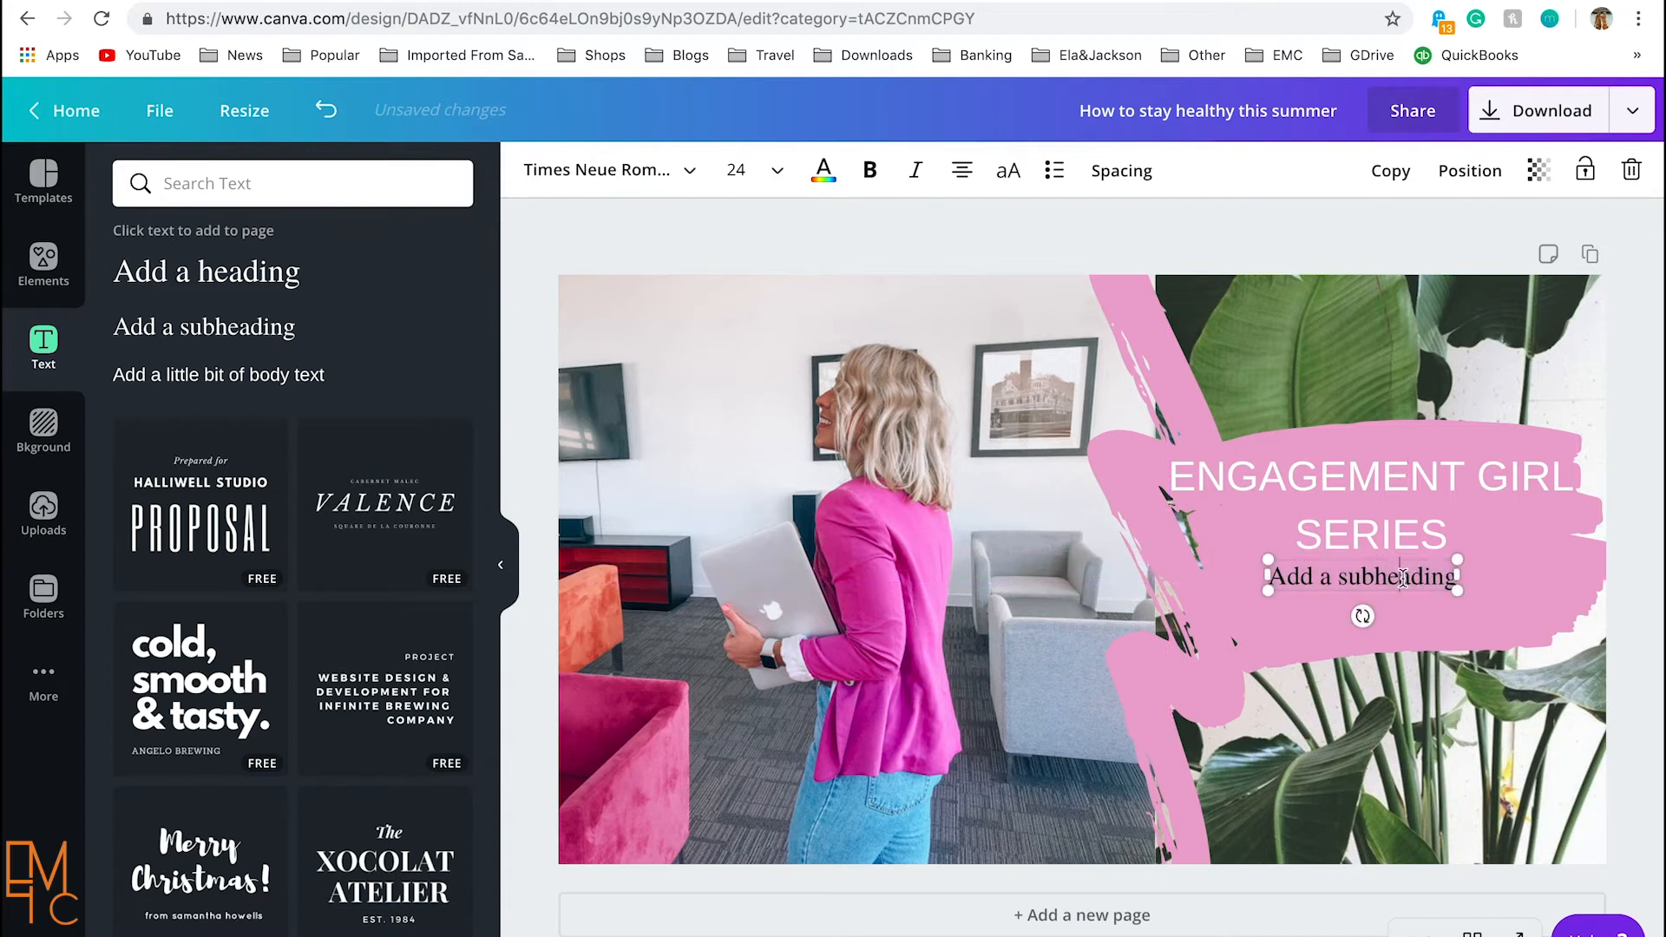
{"action": "key", "text": "BackSpace"}
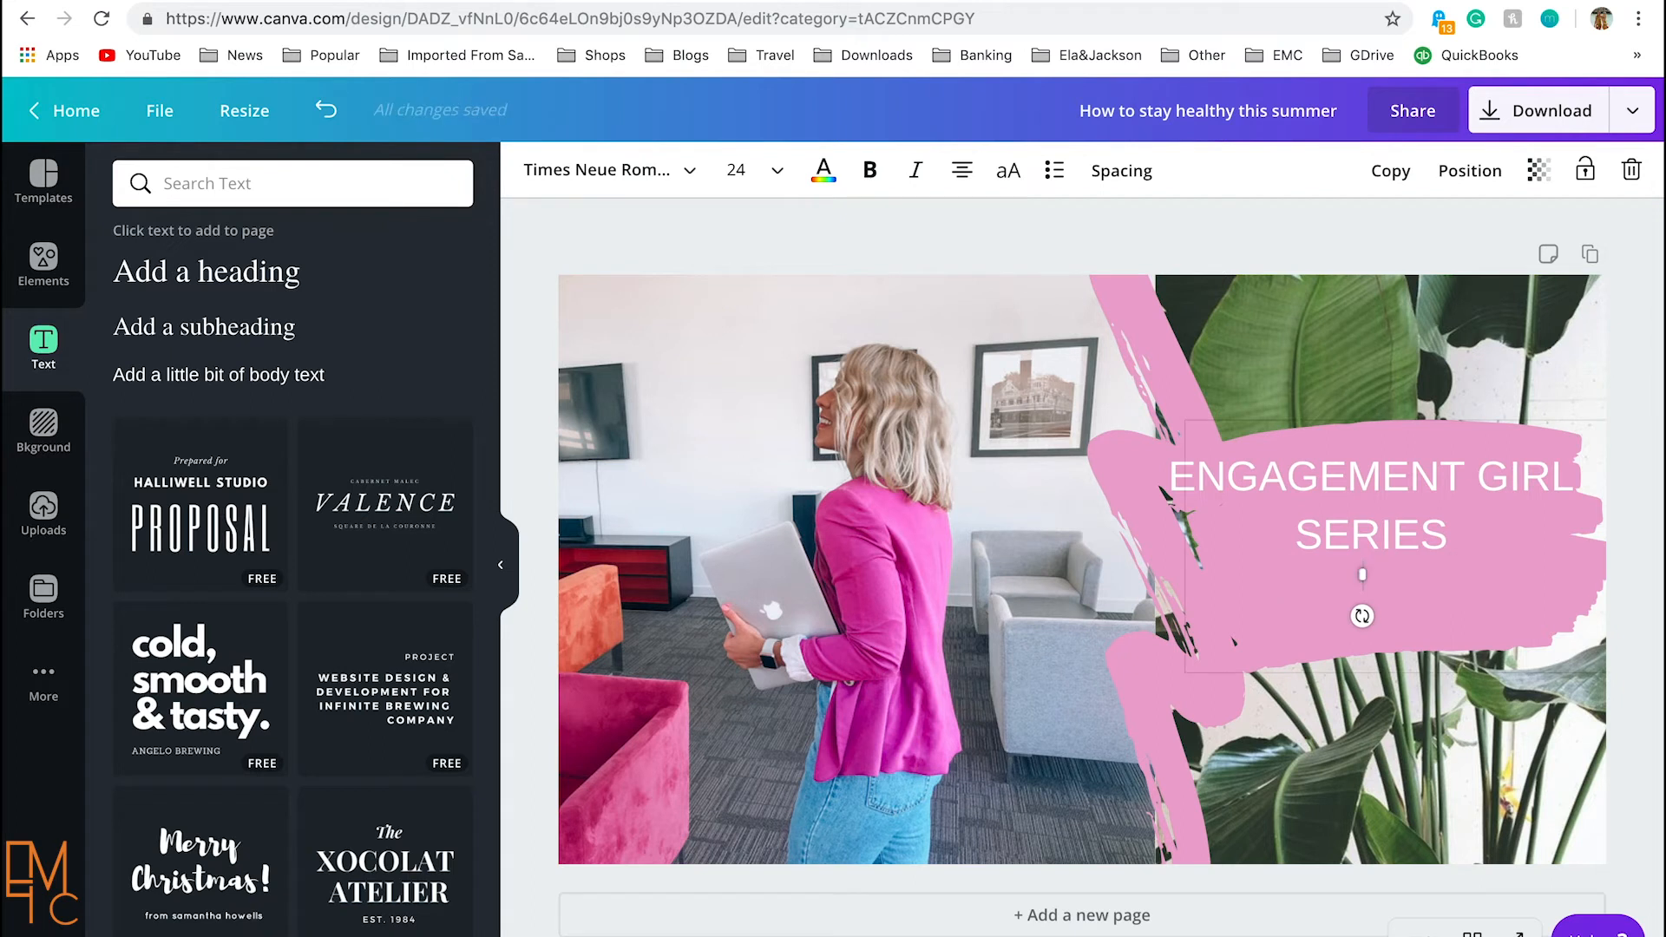
Step: Enter "How to create a Youtube thumbnail" as the subheading text, in sentence case instead of all capitals
{"action": "type", "text": "HOW TO CREATE"}
{"action": "key", "text": "BackSpace"}
{"action": "key", "text": "BackSpace"}
{"action": "key", "text": "BackSpace"}
{"action": "key", "text": "BackSpace"}
{"action": "key", "text": "BackSpace"}
{"action": "key", "text": "BackSpace"}
{"action": "key", "text": "BackSpace"}
{"action": "key", "text": "BackSpace"}
{"action": "key", "text": "BackSpace"}
{"action": "key", "text": "BackSpace"}
{"action": "key", "text": "BackSpace"}
{"action": "key", "text": "BackSpace"}
{"action": "type", "text": "o"}
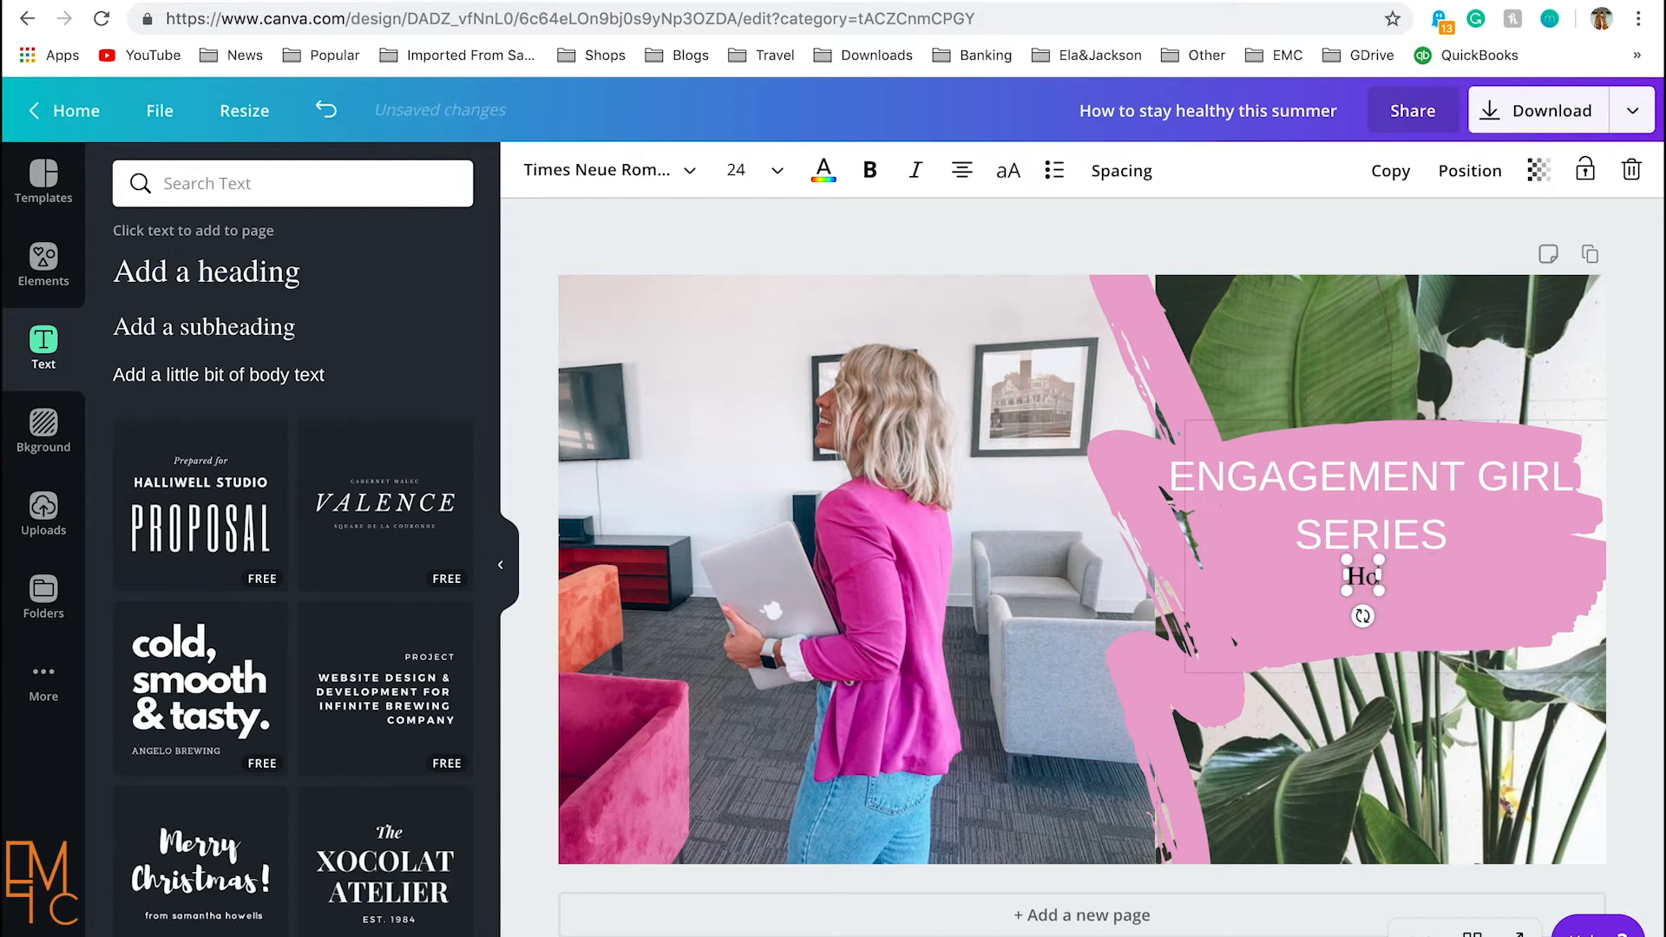
{"action": "type", "text": "w to crea"}
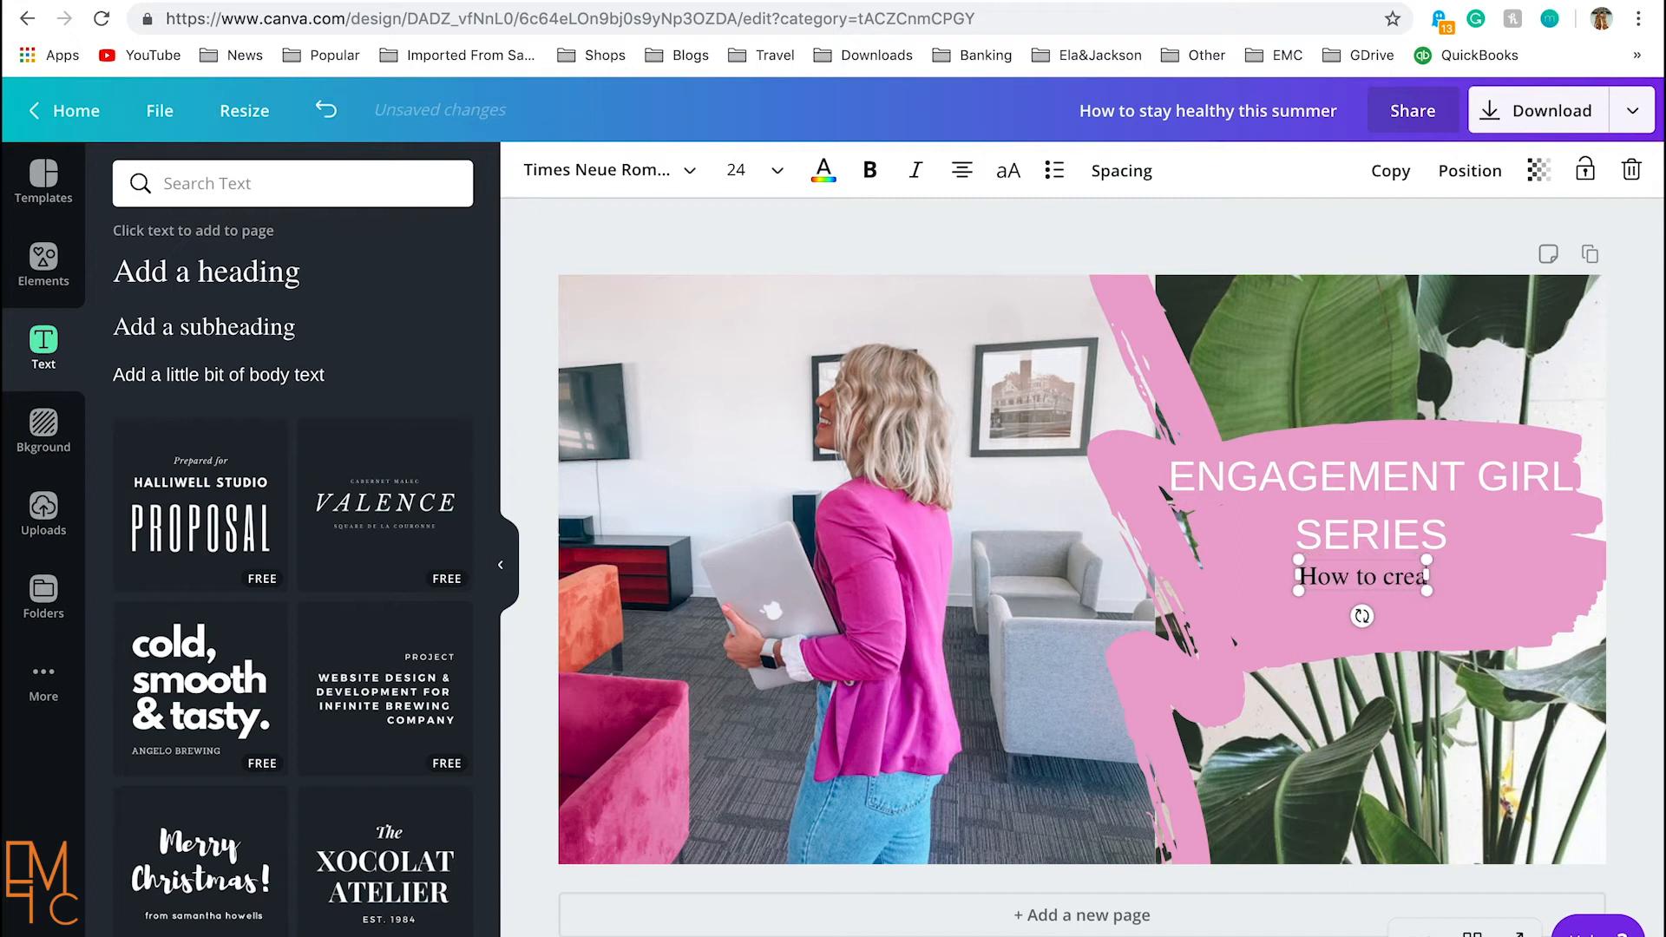
{"action": "type", "text": "te a You"}
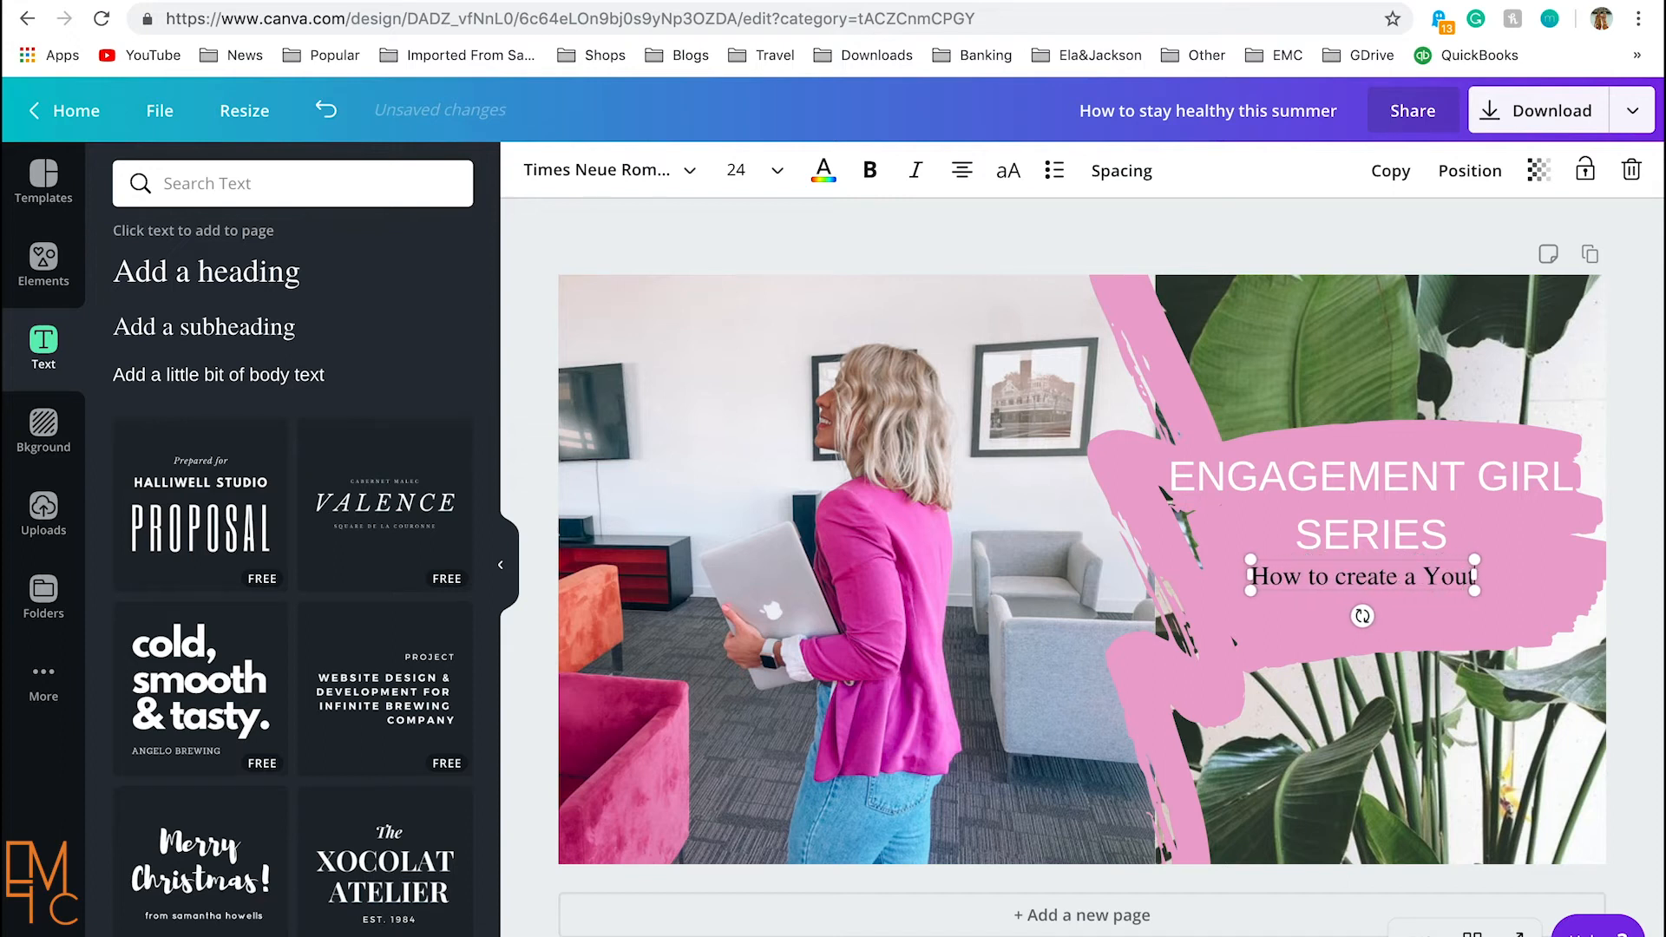
{"action": "type", "text": "tube thumb"}
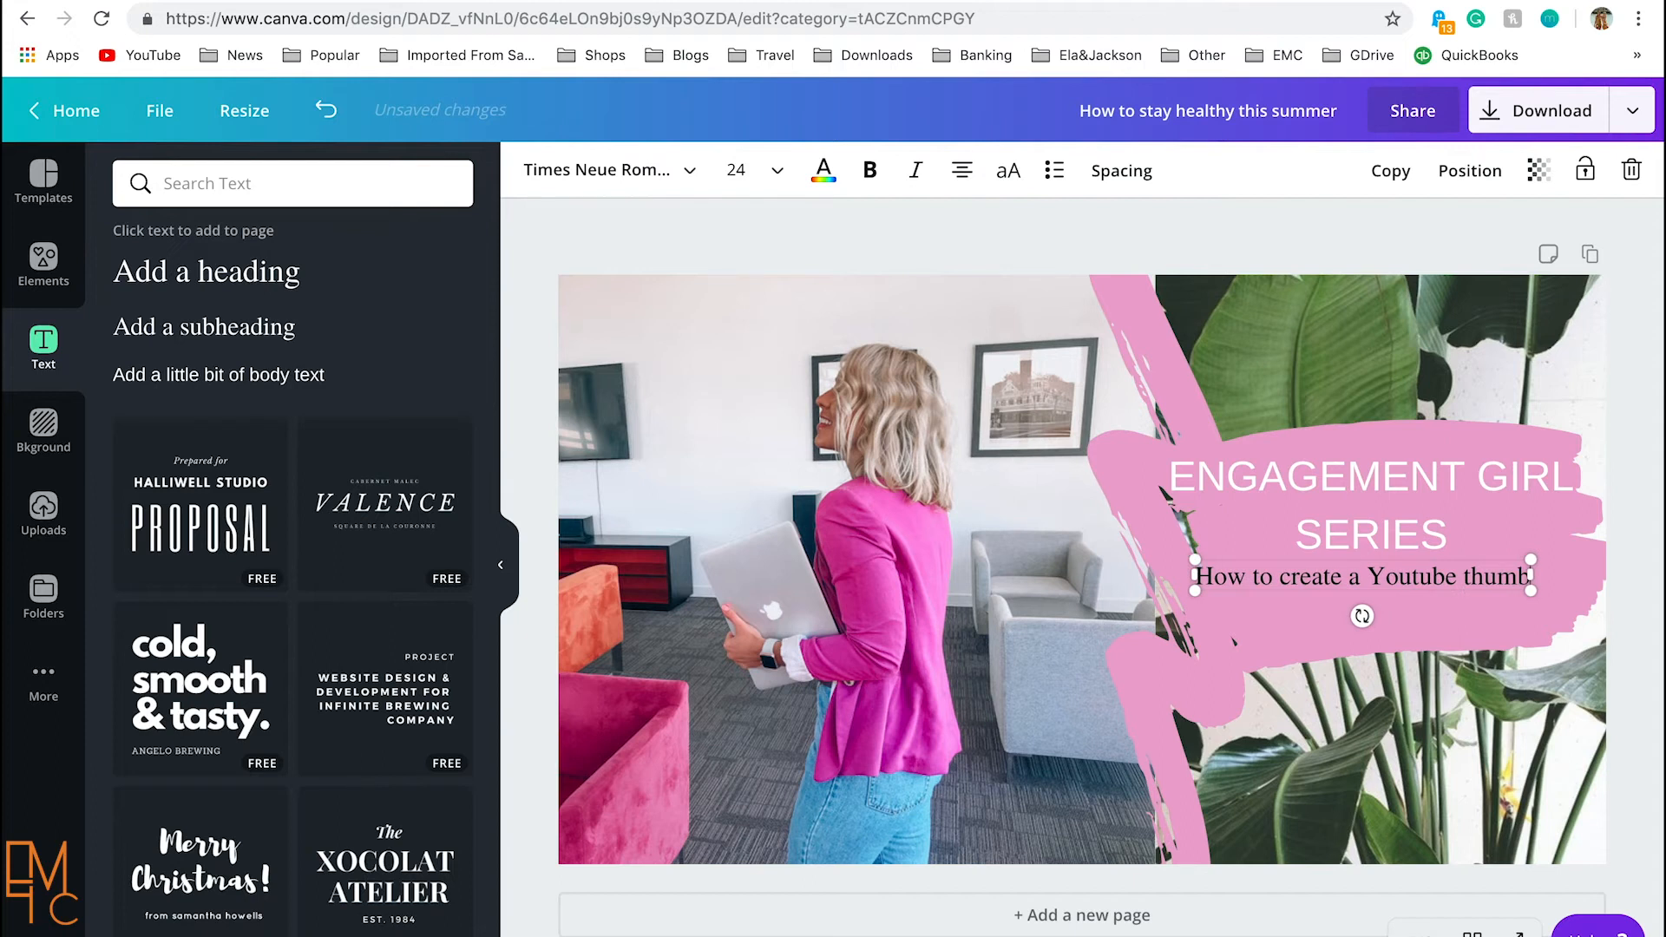
{"action": "type", "text": "nail"}
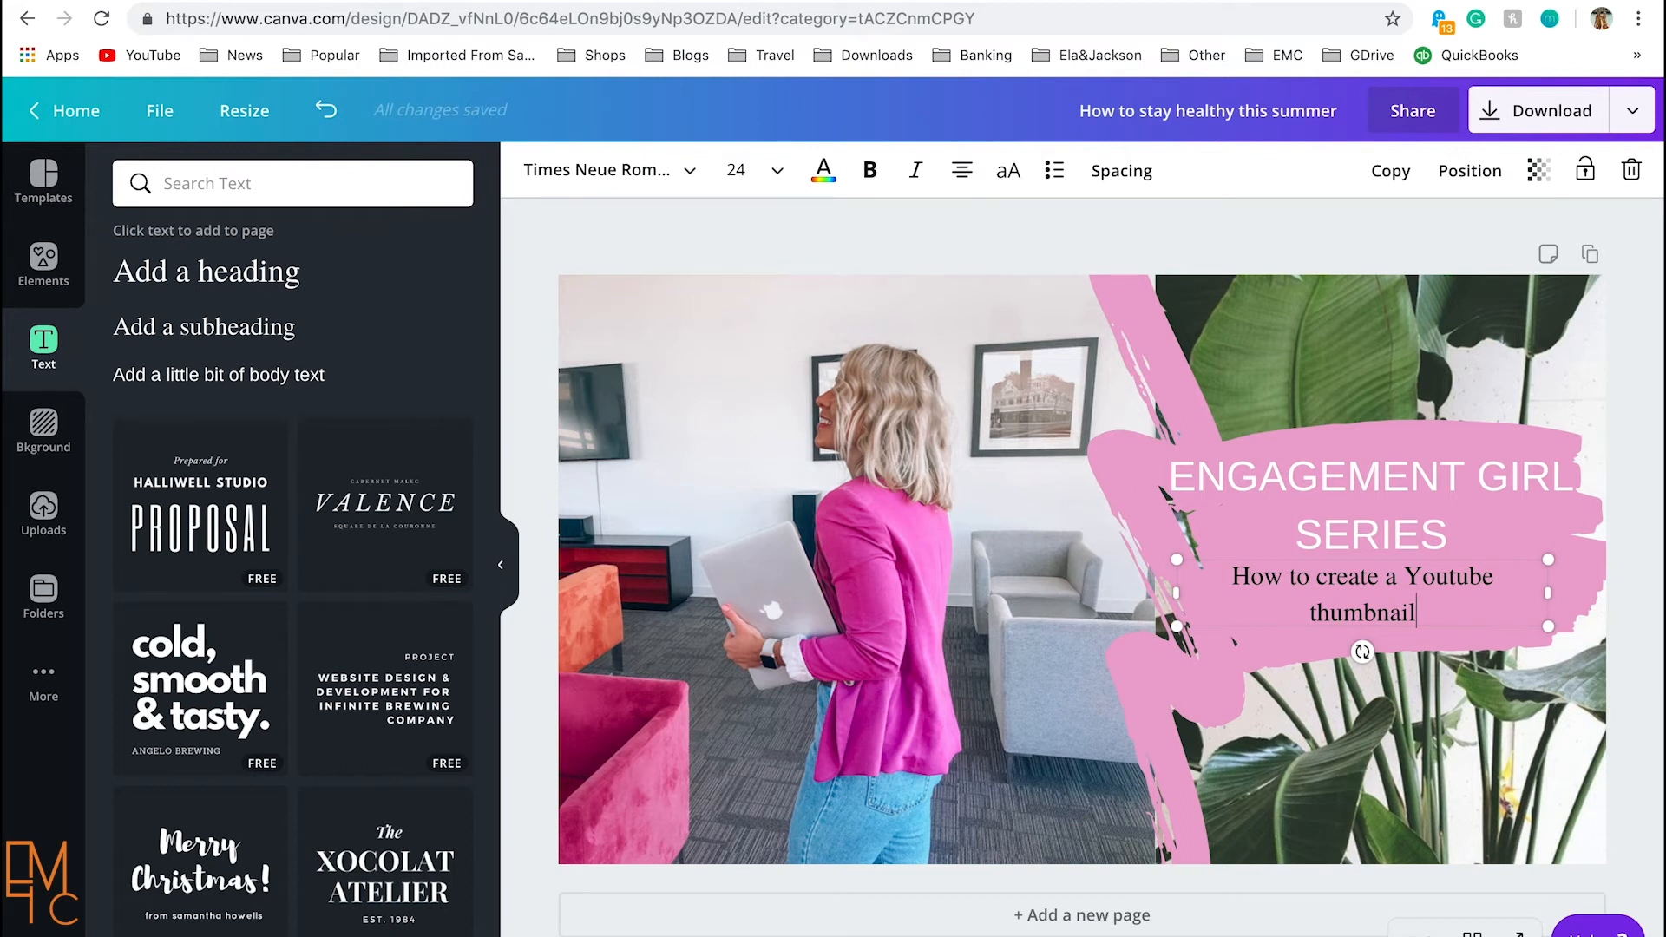
Step: Colour the "How to create a Youtube thumbnail" subheading white and change its font to Arimo
{"action": "key", "text": "ctrl+a"}
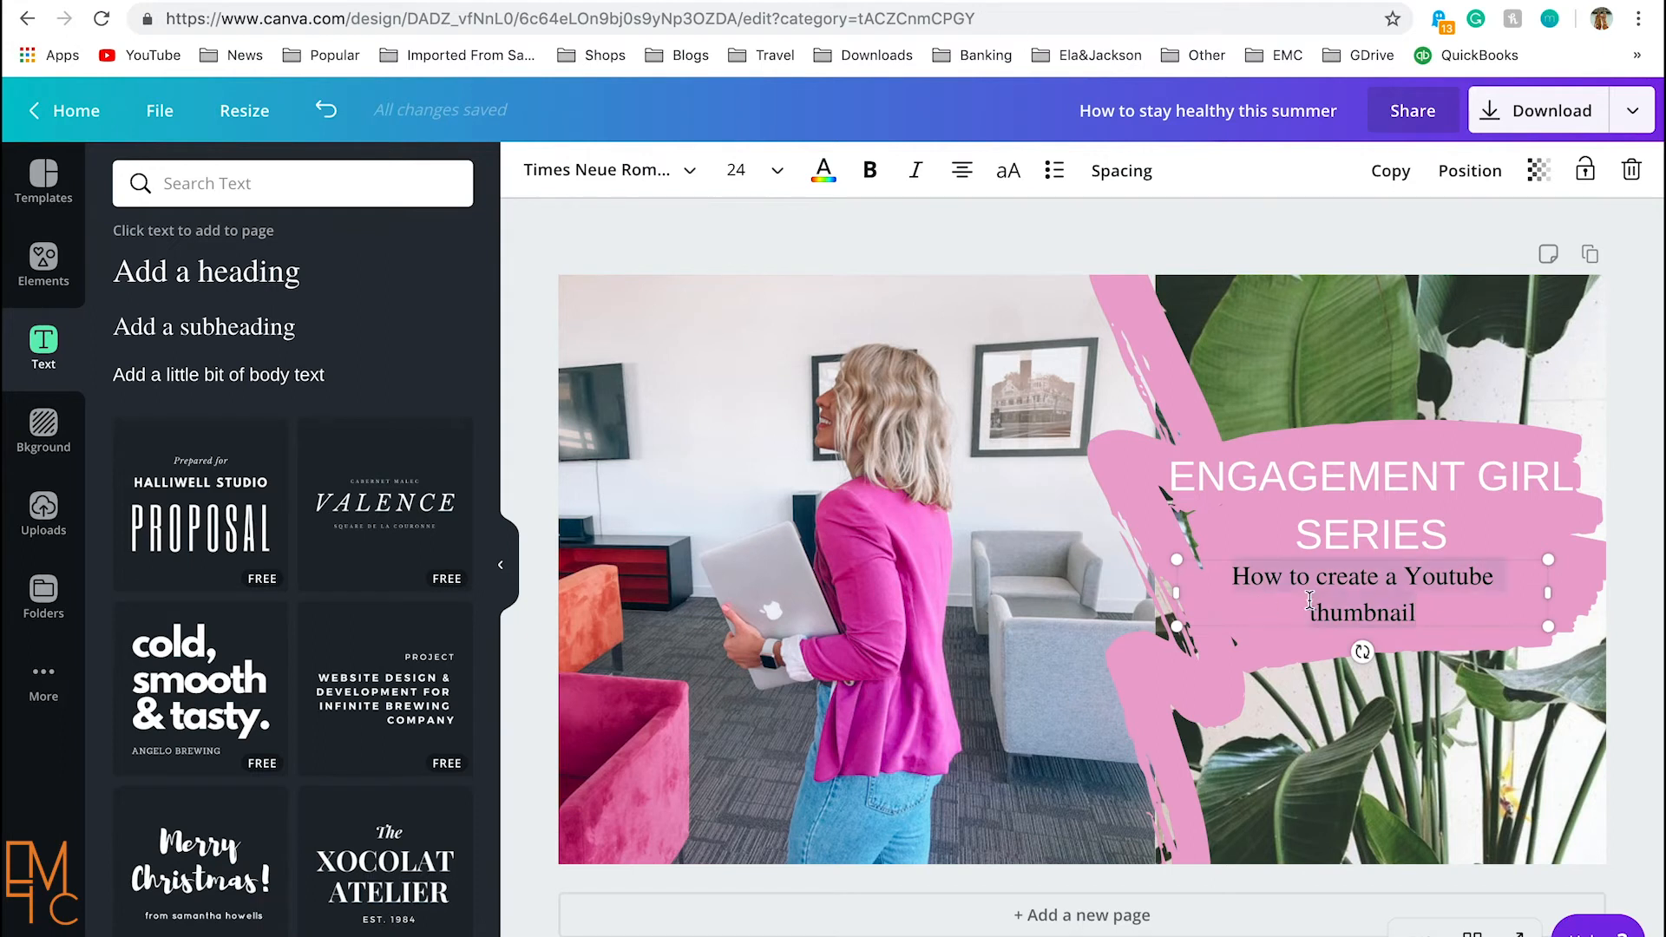
{"action": "left_click", "coordinate": [824, 170]}
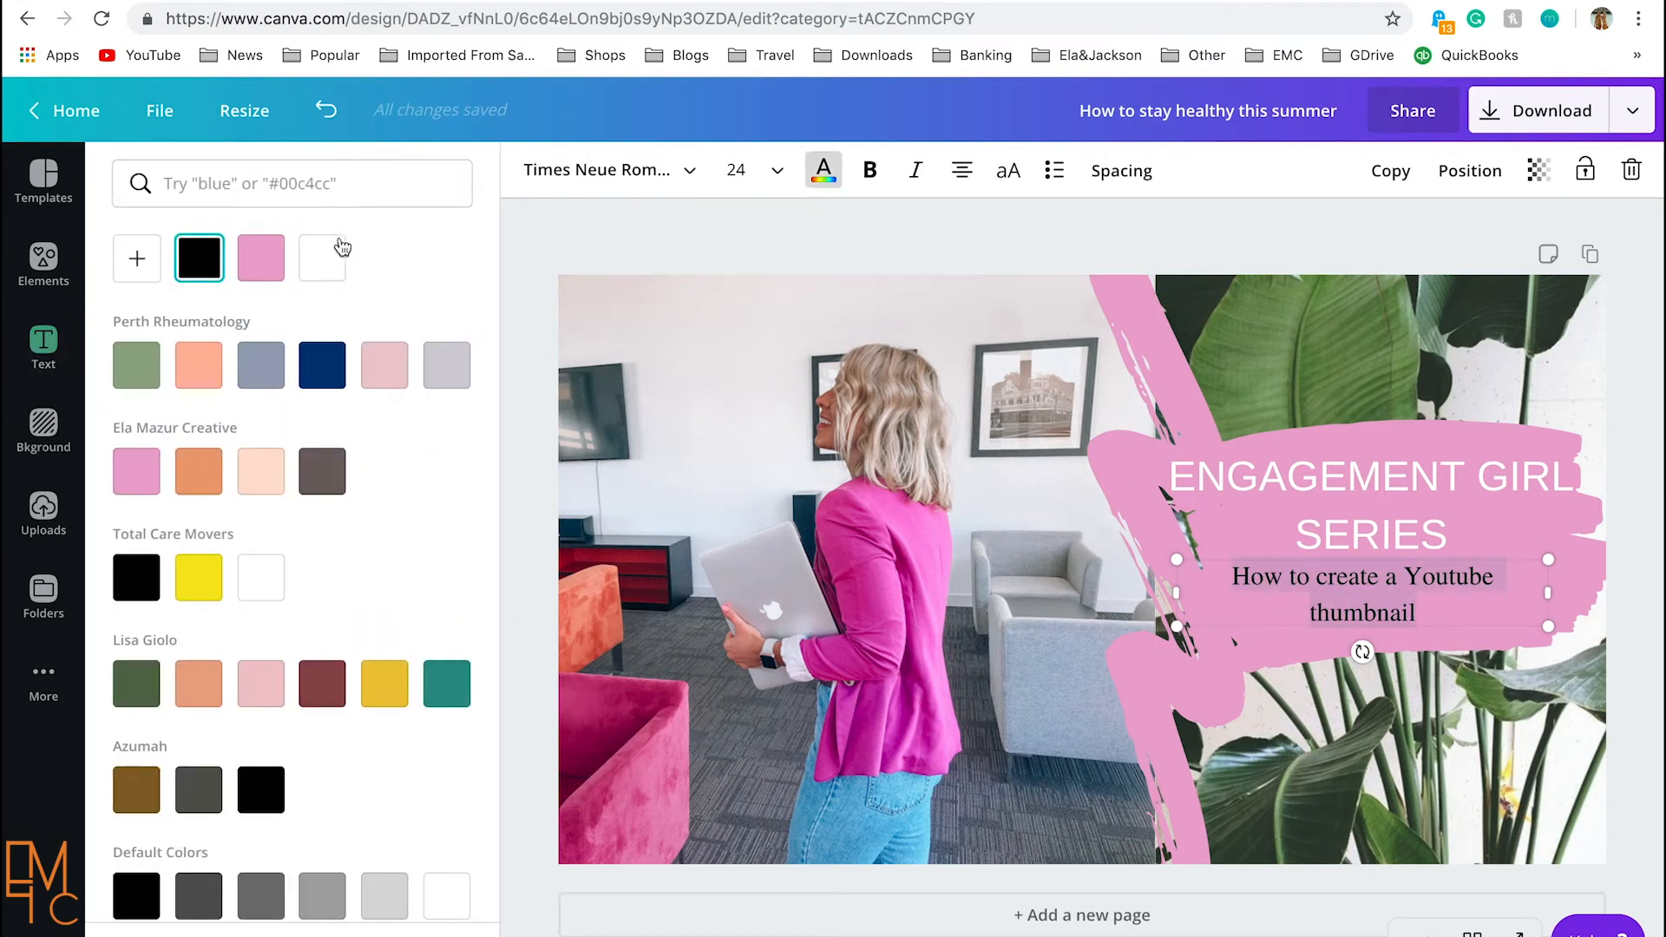
{"action": "left_click", "coordinate": [325, 258]}
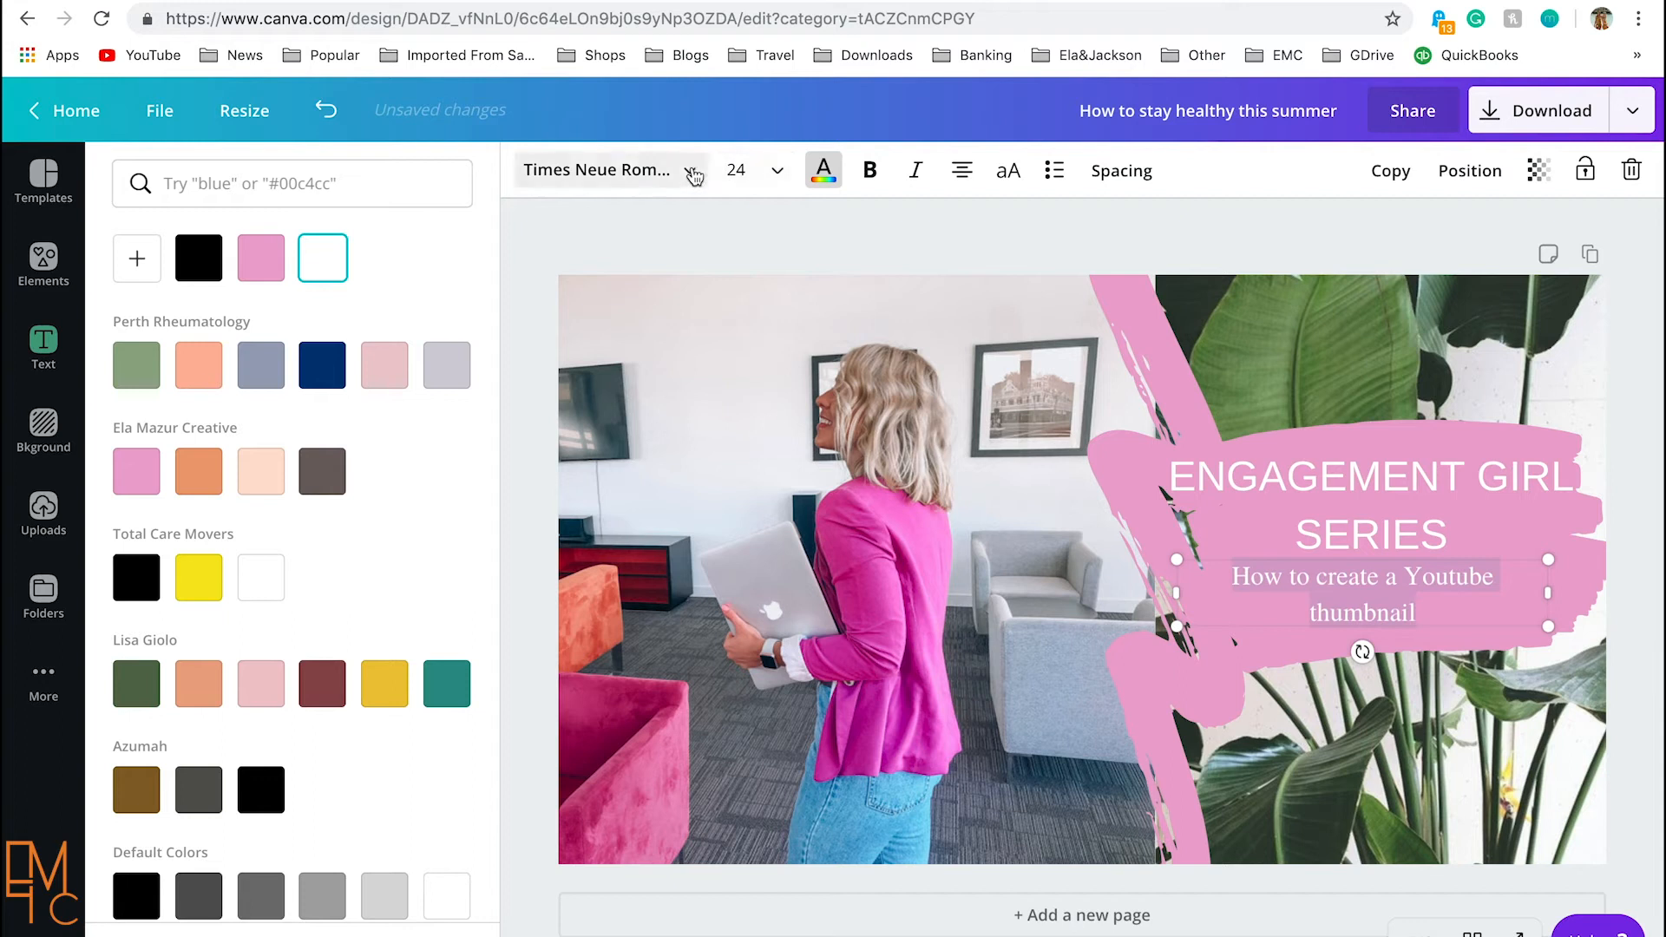
{"action": "left_click", "coordinate": [607, 170]}
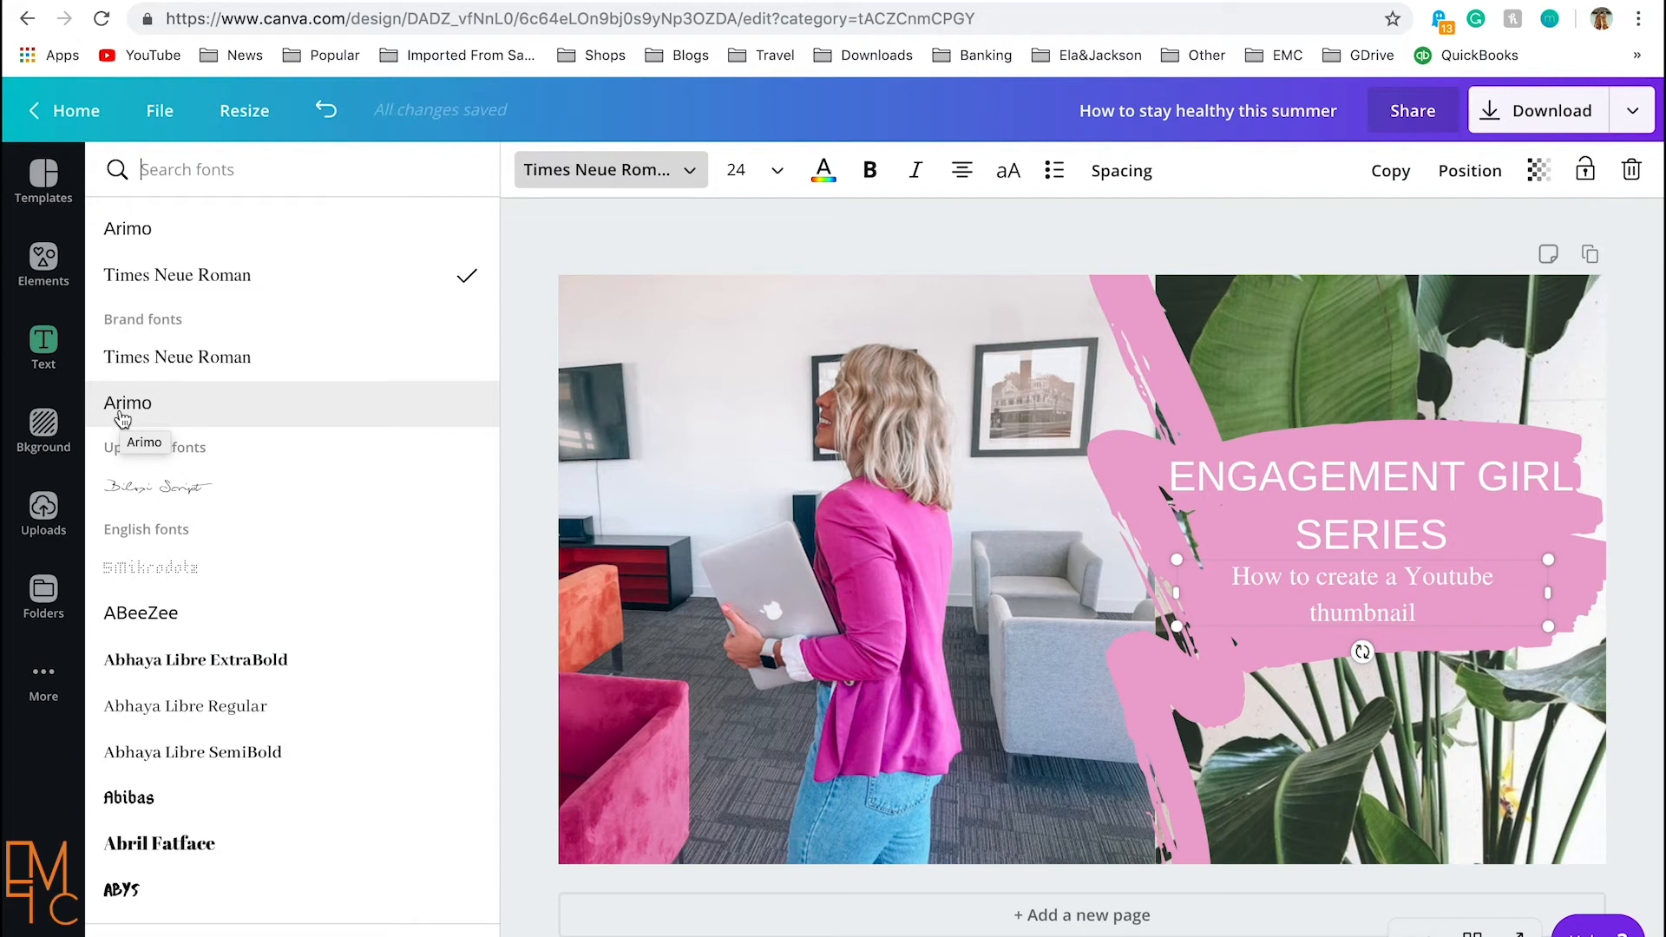
{"action": "left_click", "coordinate": [121, 412]}
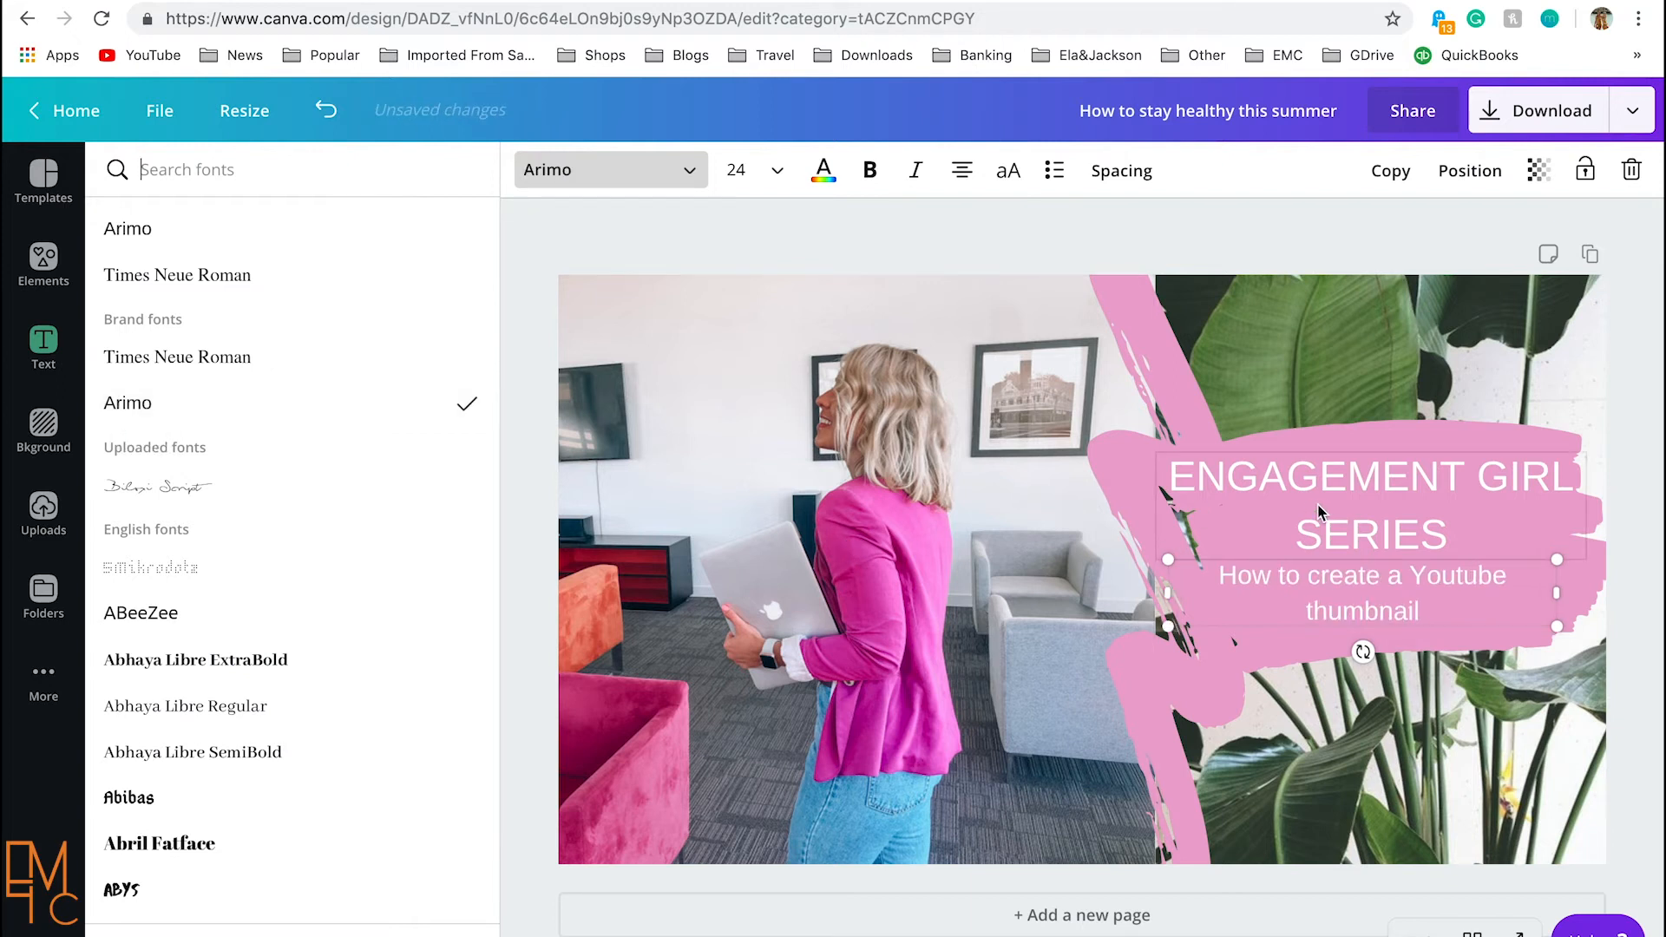
{"action": "left_click", "coordinate": [1593, 593]}
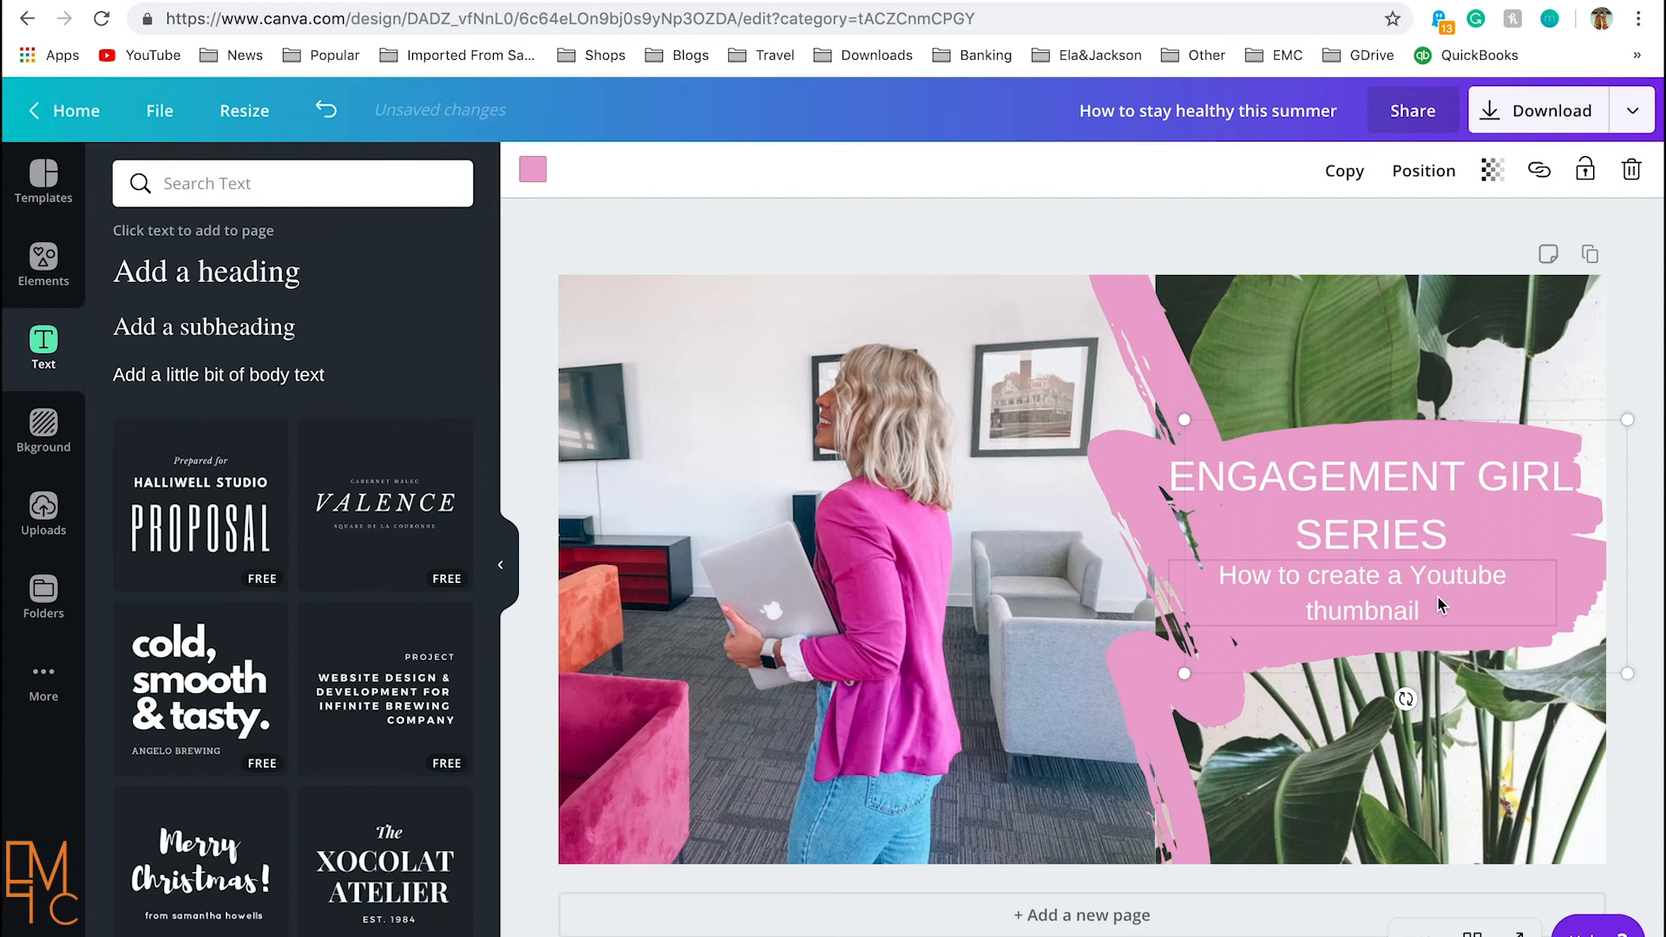
Step: Search the elements for "canva logo" and add the plain white Canva script logo to the thumbnail
{"action": "left_click", "coordinate": [39, 265]}
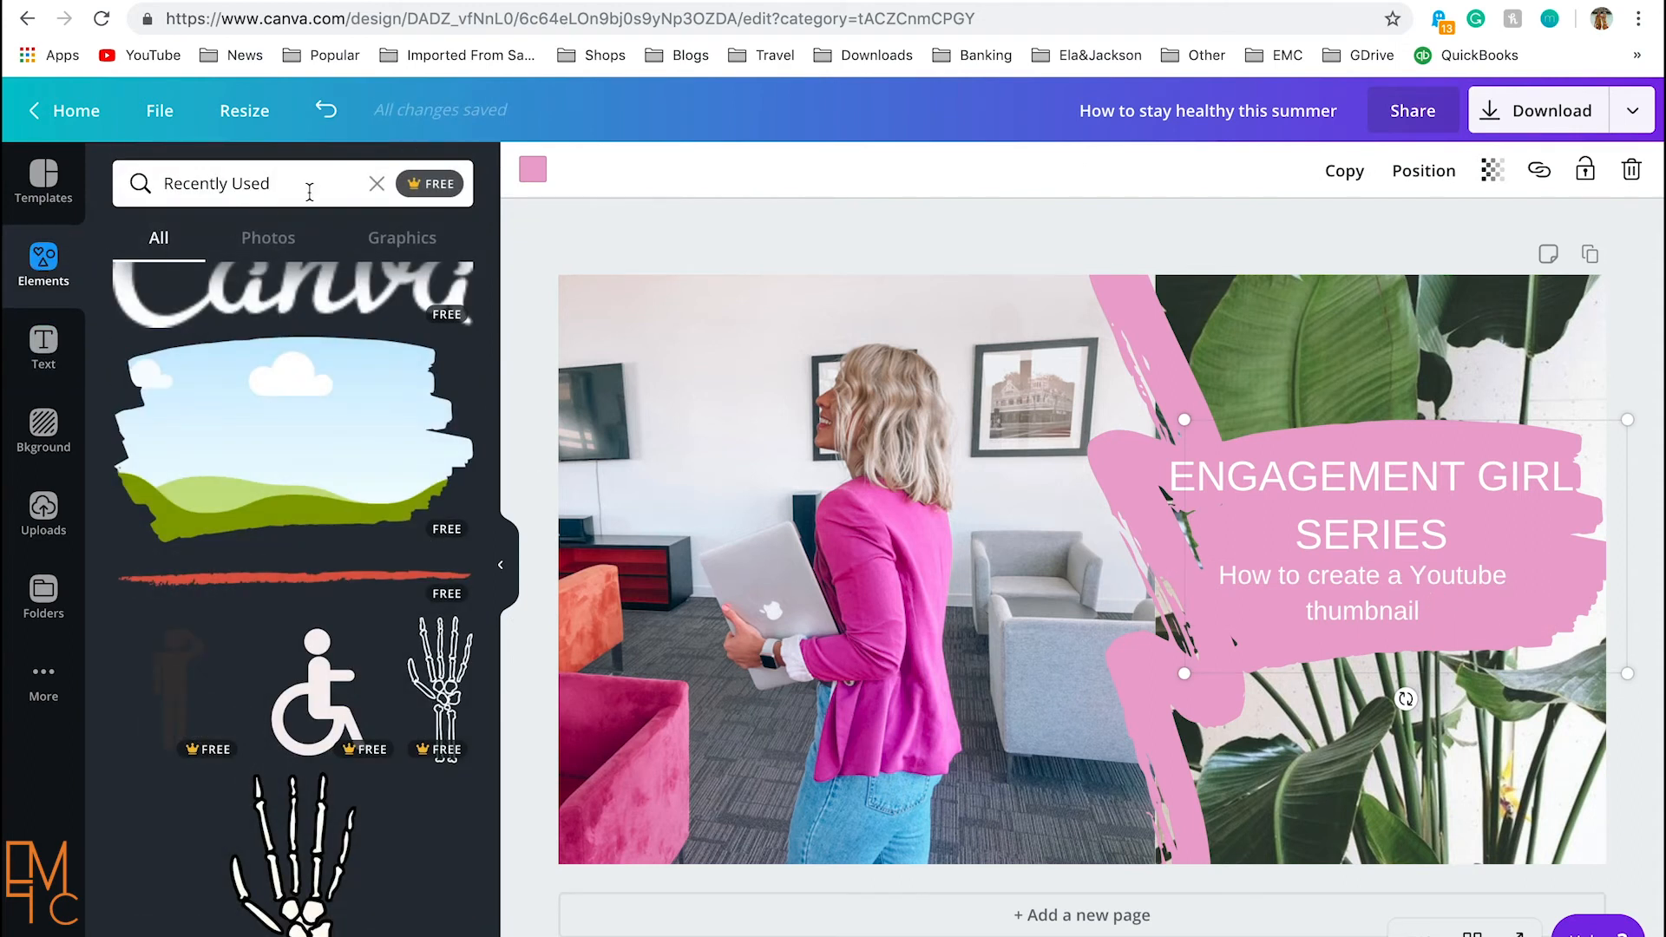
{"action": "left_click", "coordinate": [377, 182]}
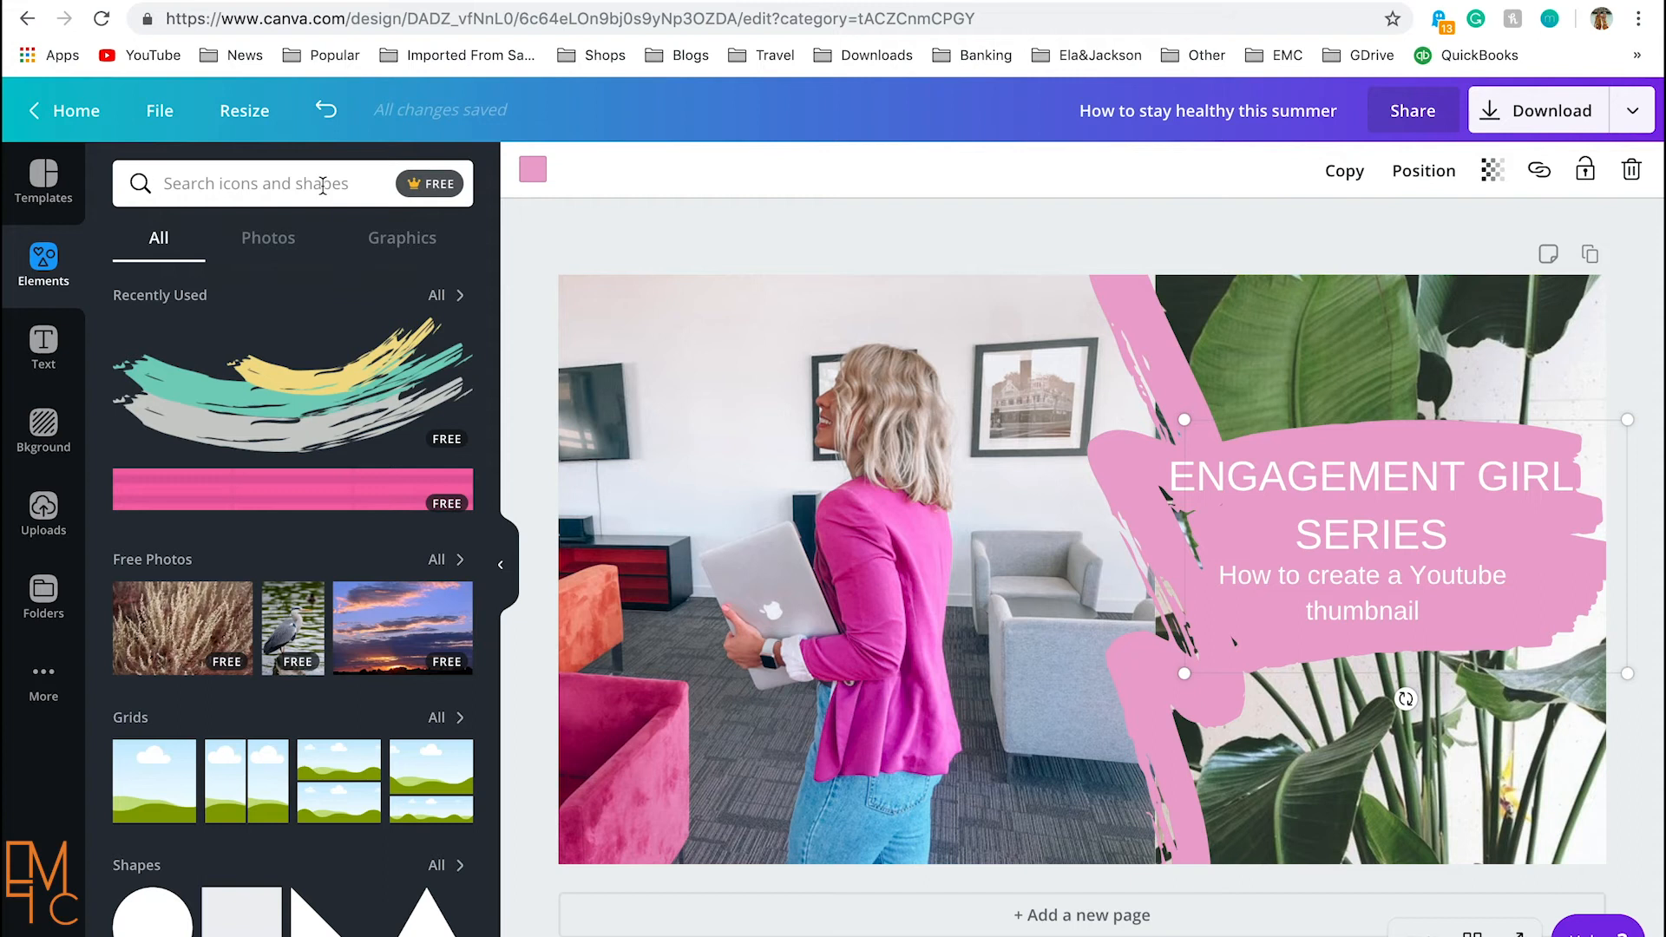
{"action": "left_click", "coordinate": [165, 183]}
{"action": "type", "text": "canva "}
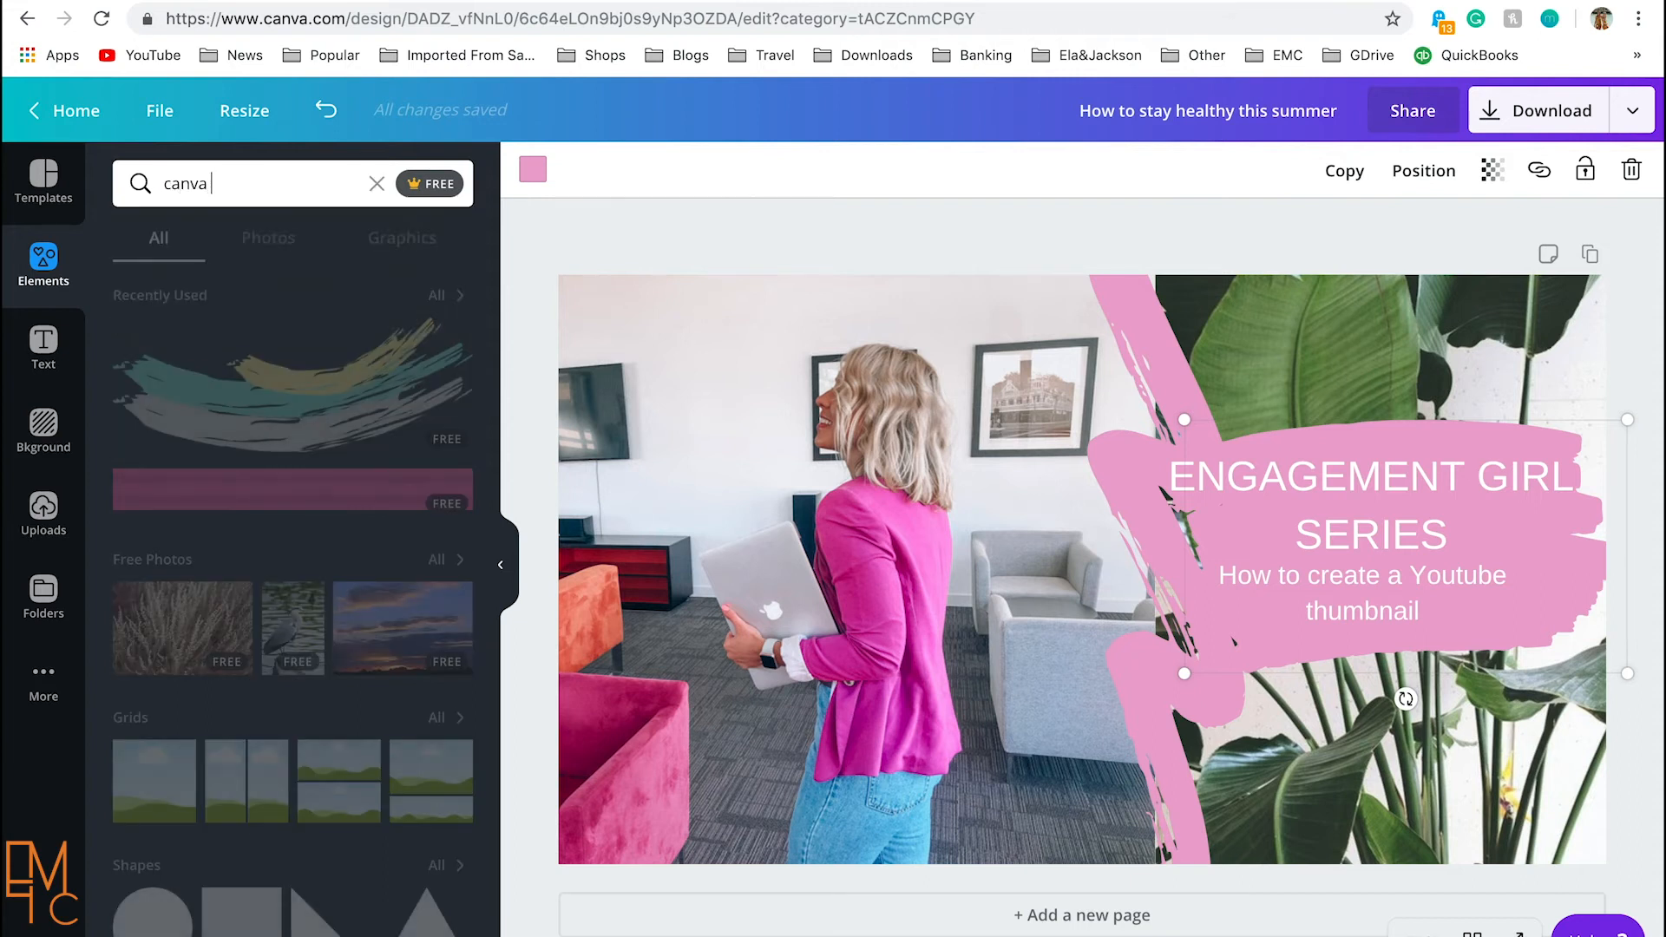
{"action": "type", "text": "logo"}
{"action": "key", "text": "Return"}
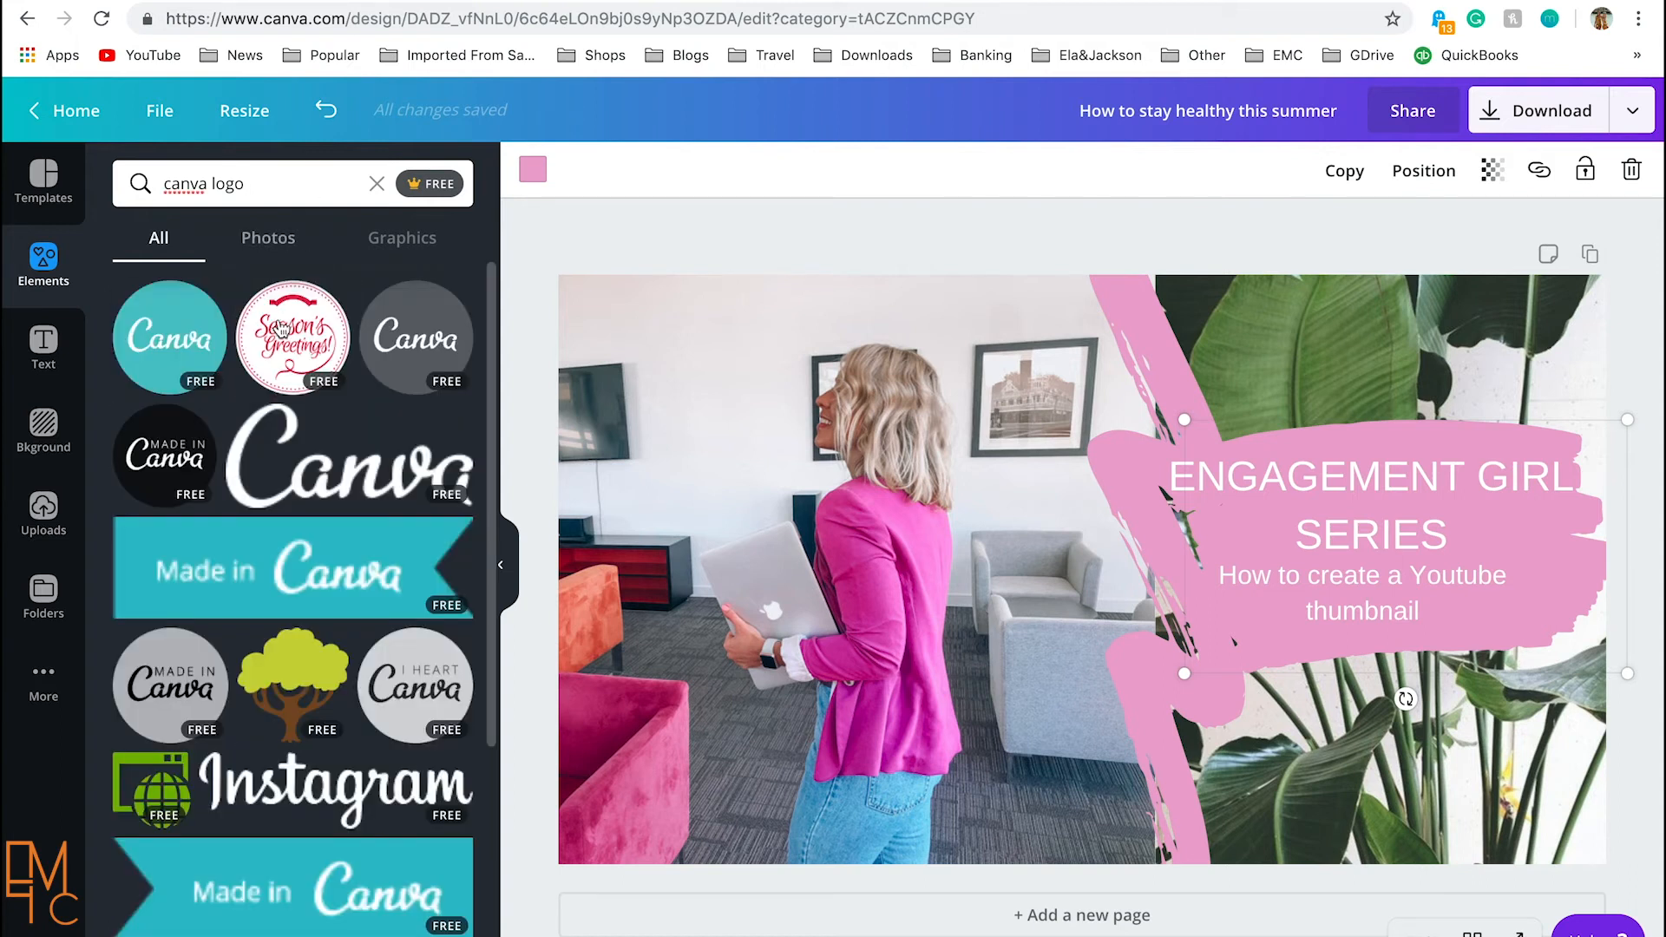
{"action": "left_click", "coordinate": [371, 466]}
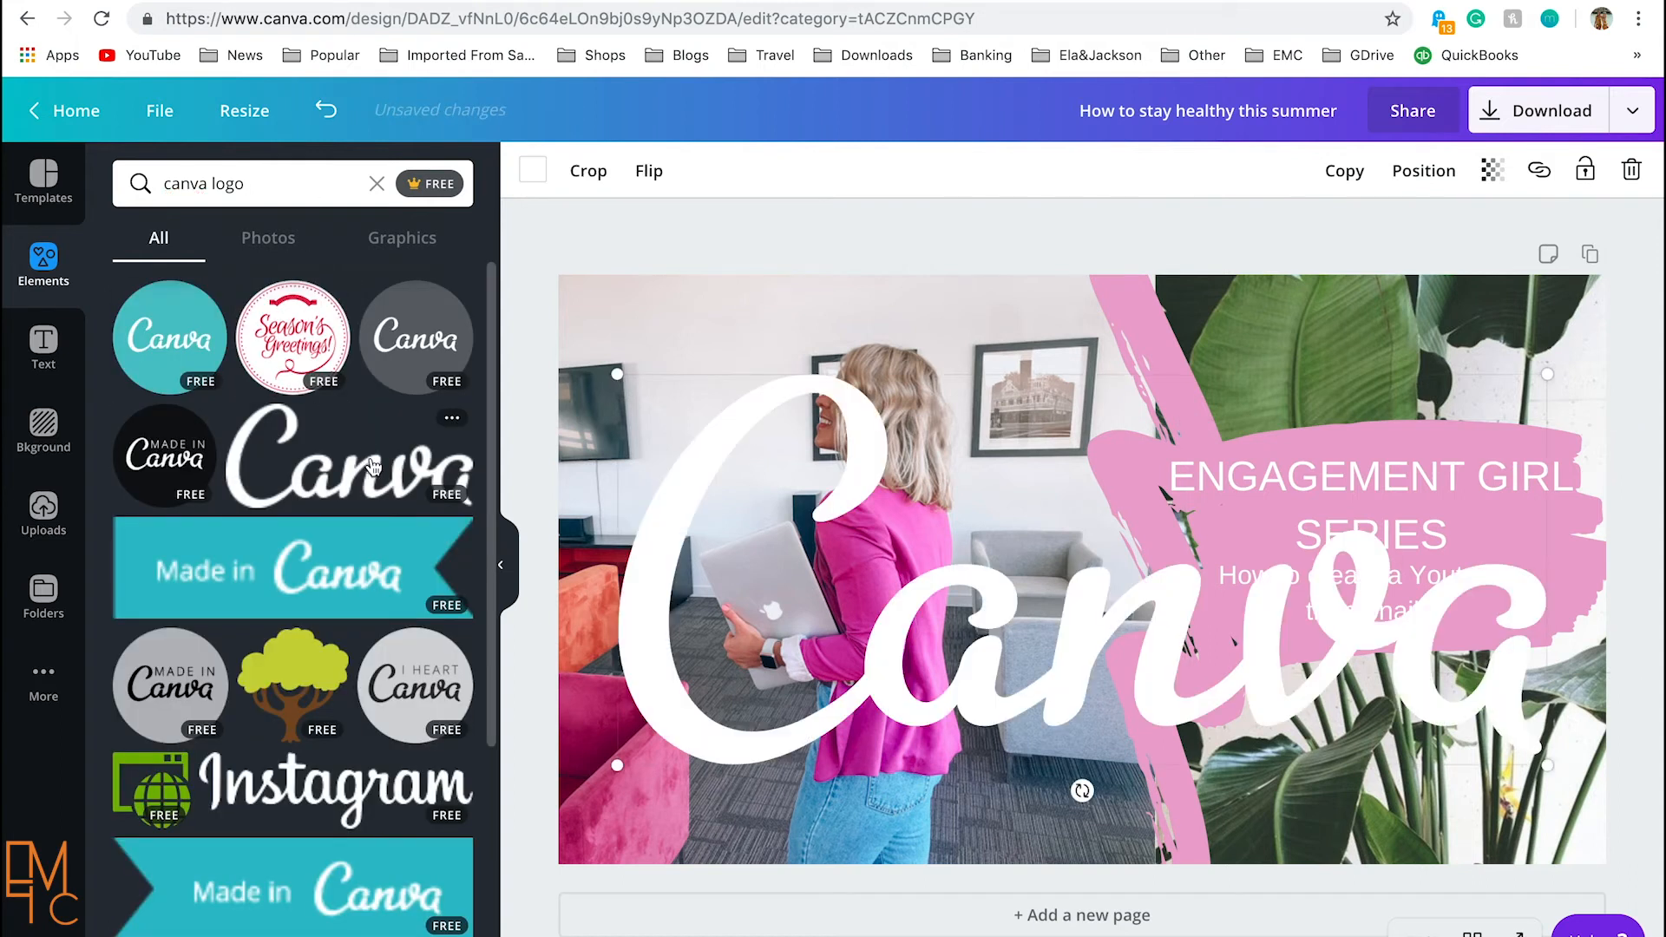
Step: Shrink the Canva logo, place it right after the word "thumbnail" and tilt it slightly counter-clockwise
{"action": "left_click_drag", "start_coordinate": [615, 371], "coordinate": [1500, 624]}
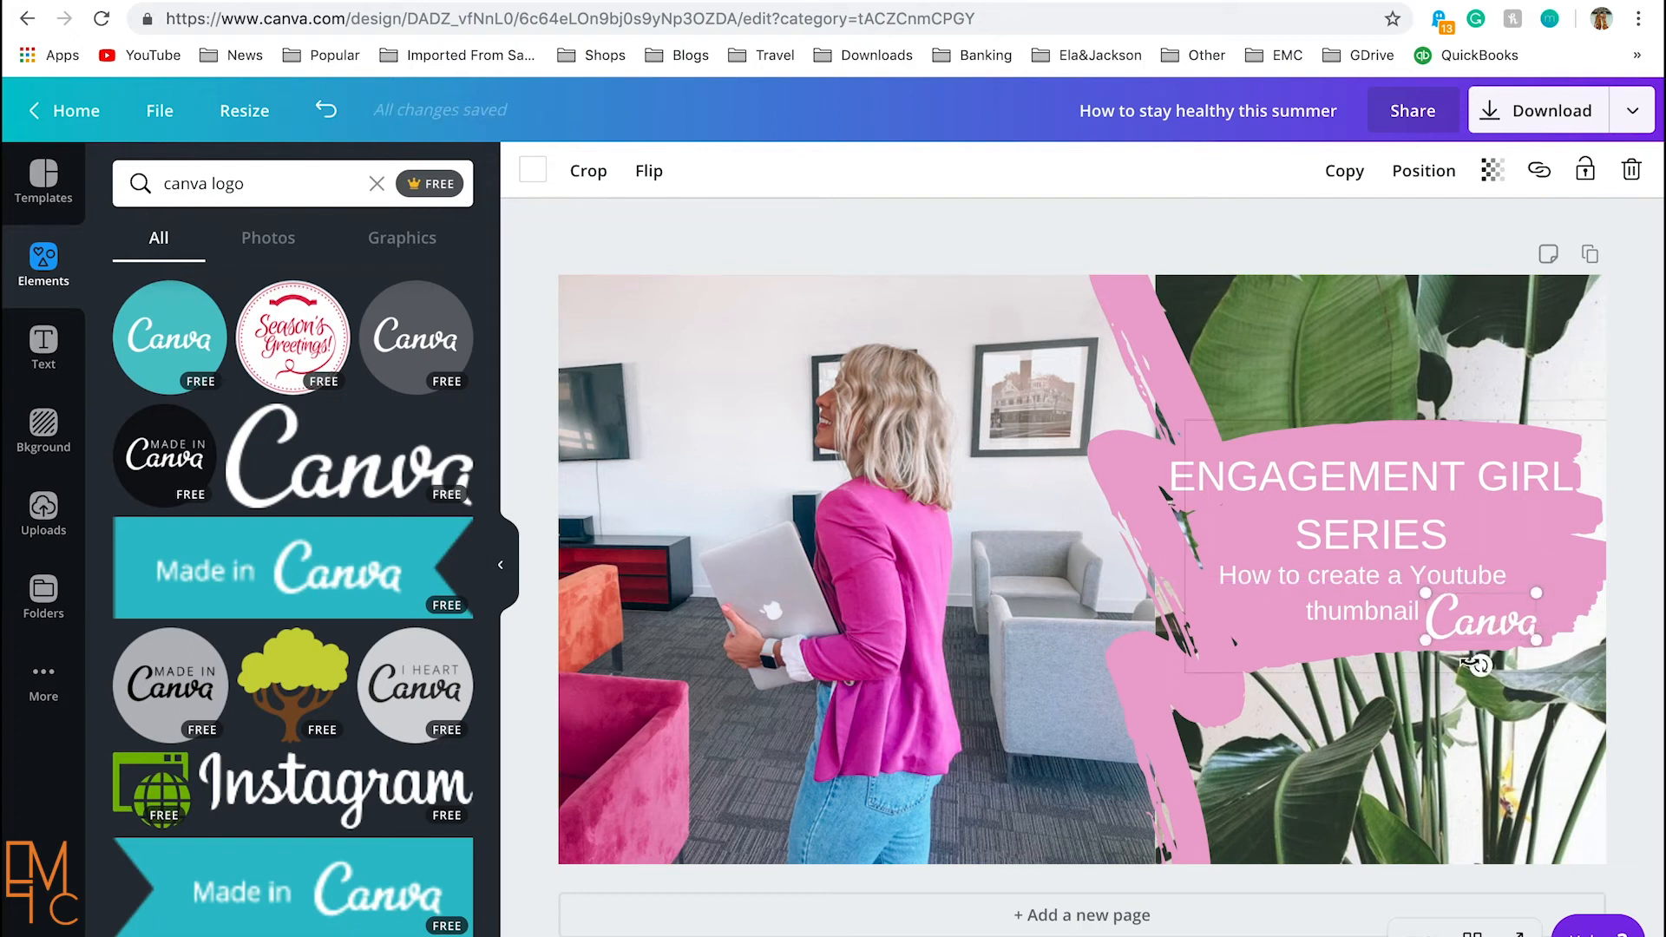
{"action": "left_click_drag", "start_coordinate": [1478, 667], "coordinate": [1492, 664]}
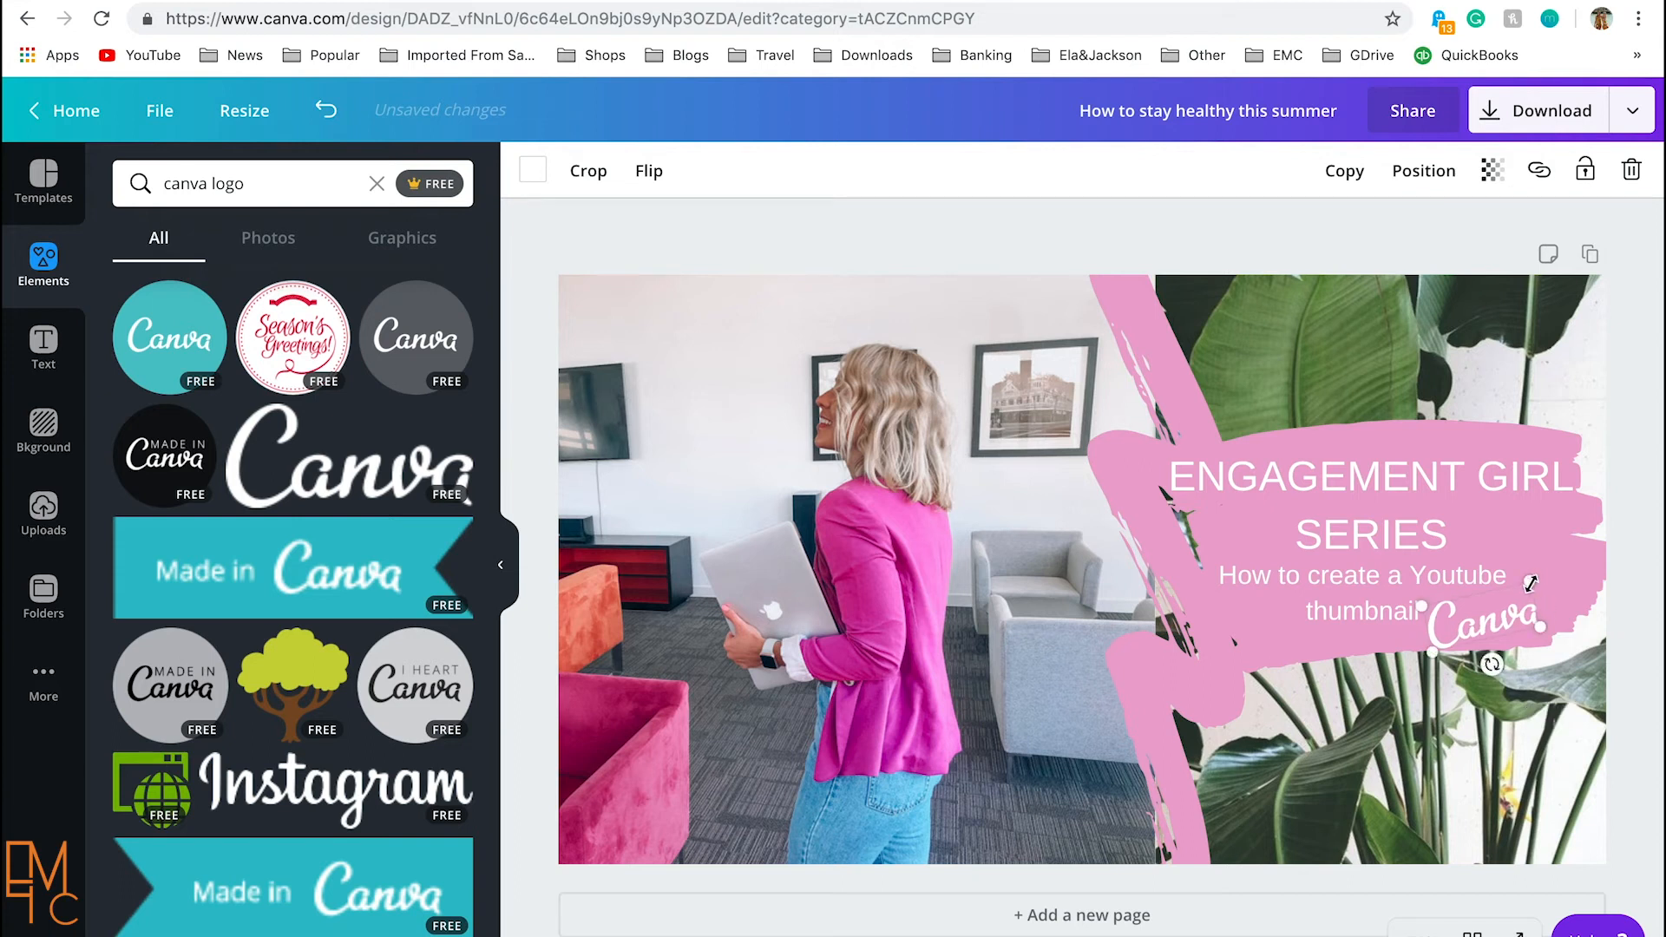
{"action": "left_click_drag", "start_coordinate": [1532, 579], "coordinate": [1487, 611]}
{"action": "left_click", "coordinate": [1562, 611]}
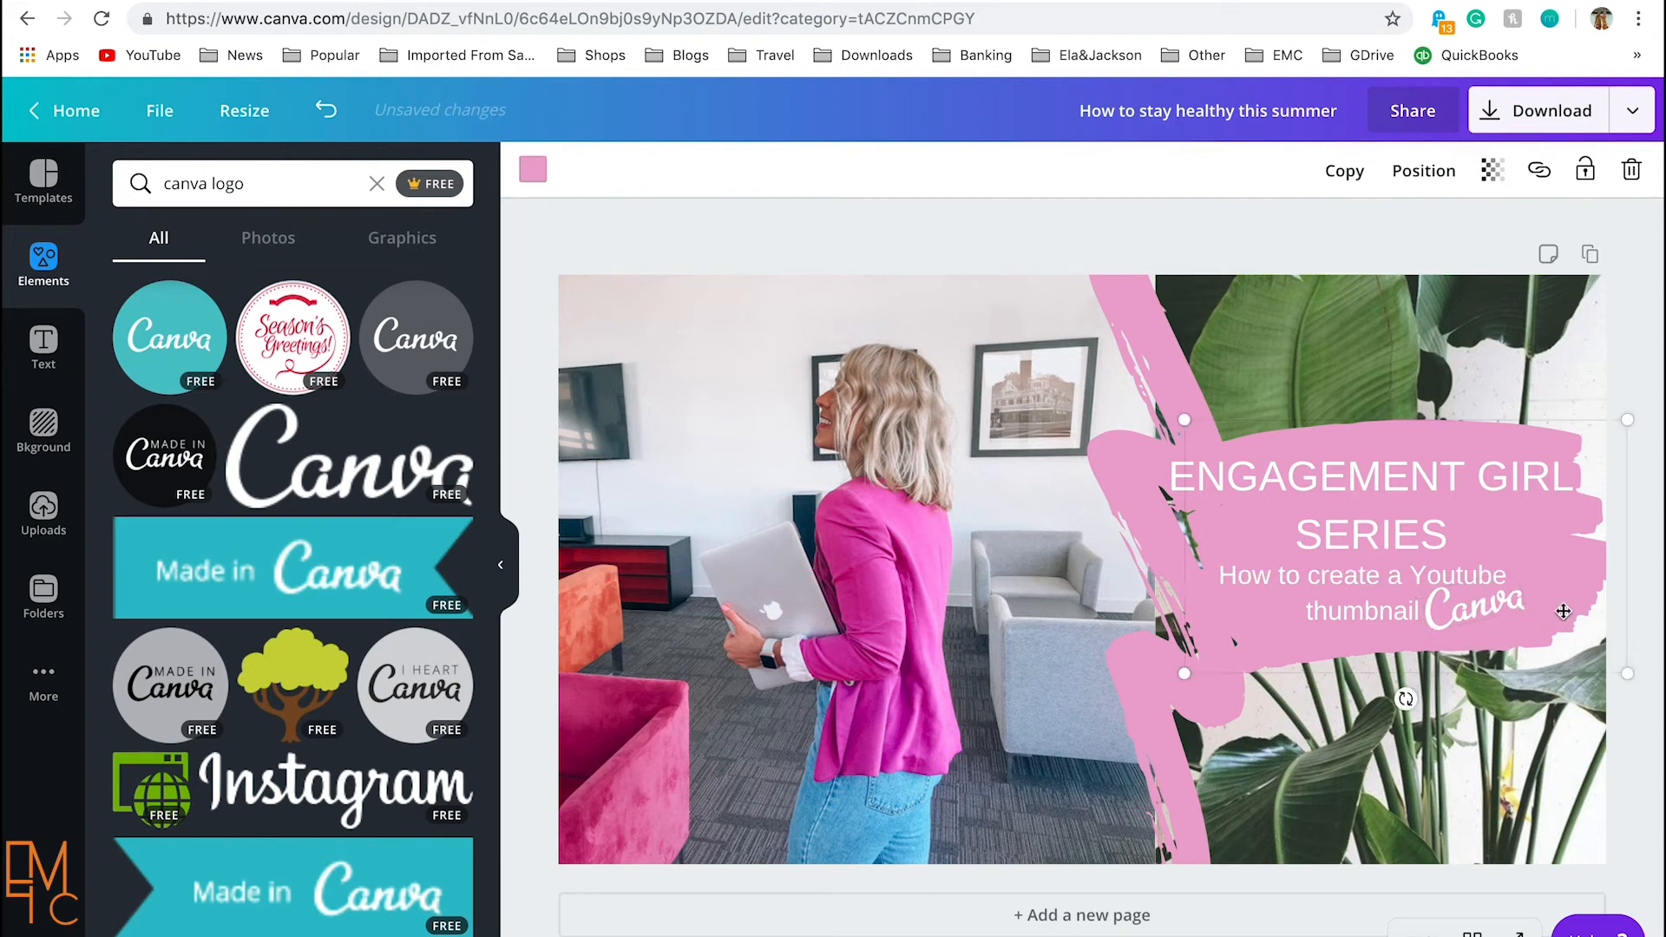
{"action": "left_click", "coordinate": [1517, 600]}
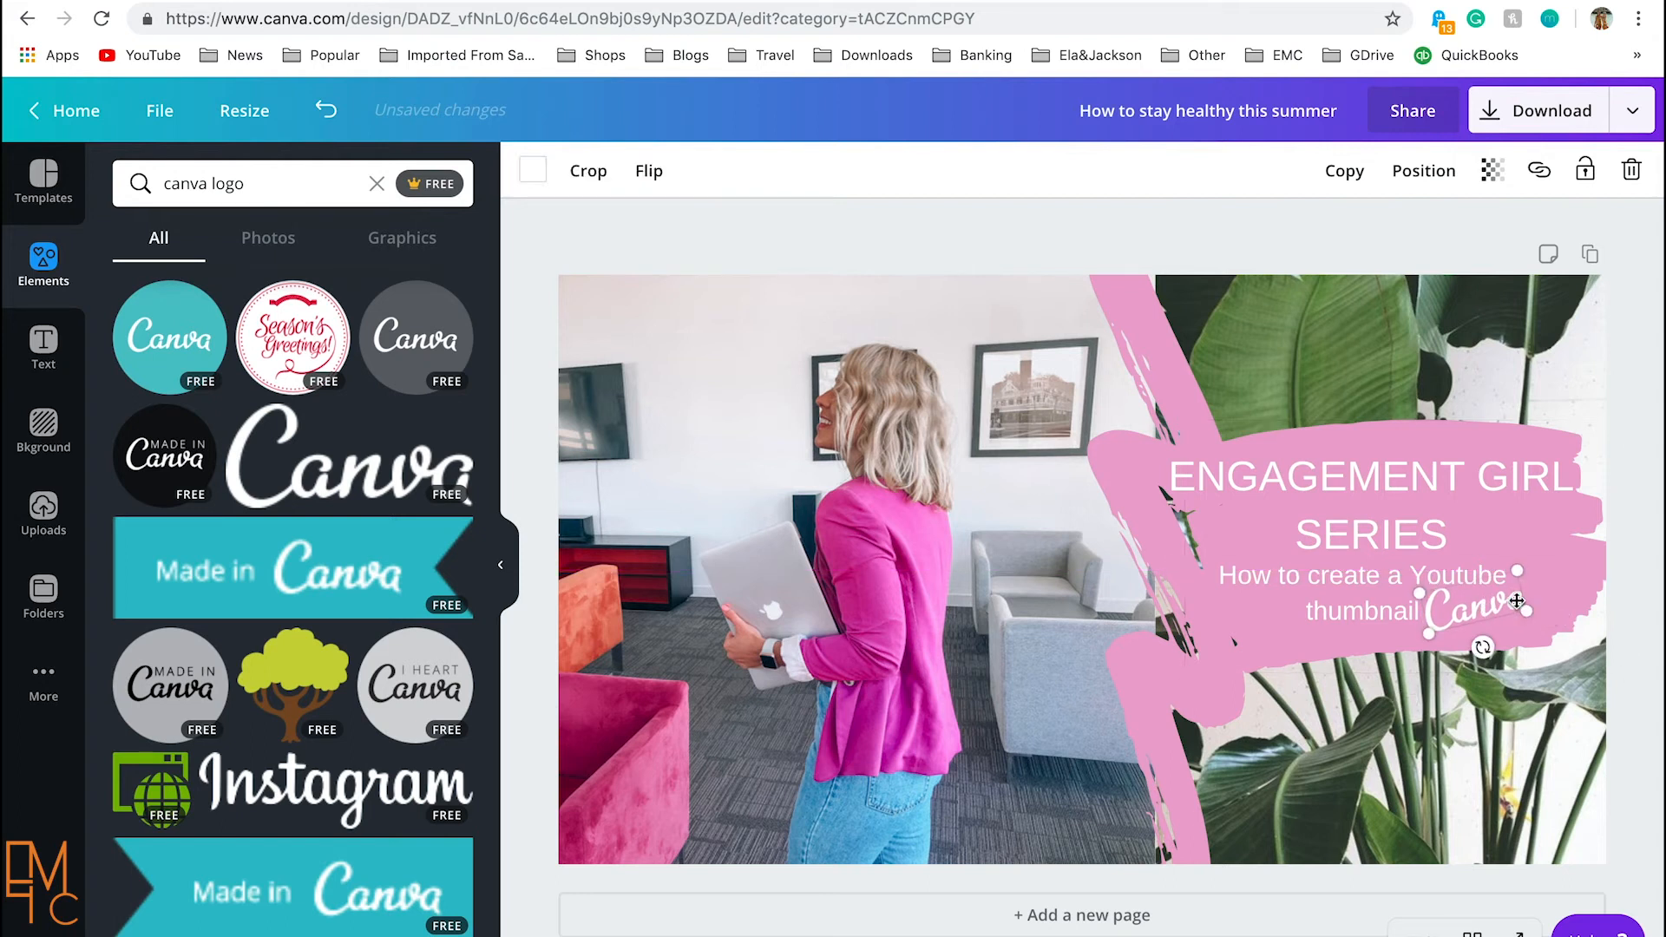
{"action": "left_click", "coordinate": [1574, 601]}
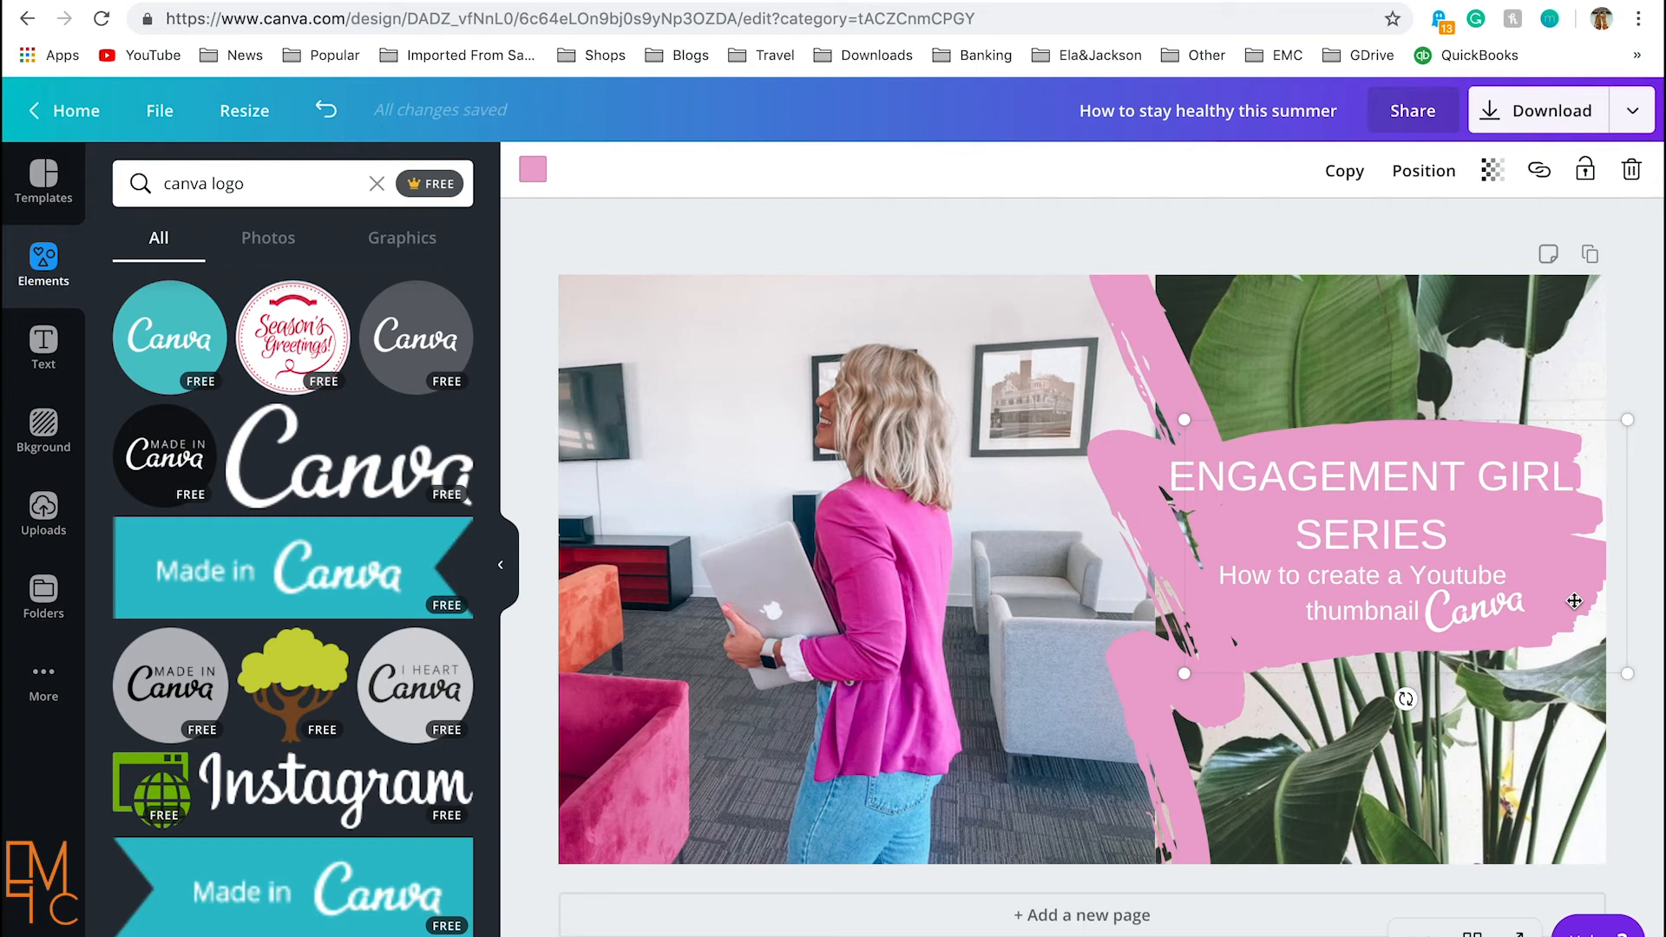
Step: Nudge the tilted Canva logo slightly away from the word "thumbnail" in the subheading
{"action": "left_click", "coordinate": [1481, 619]}
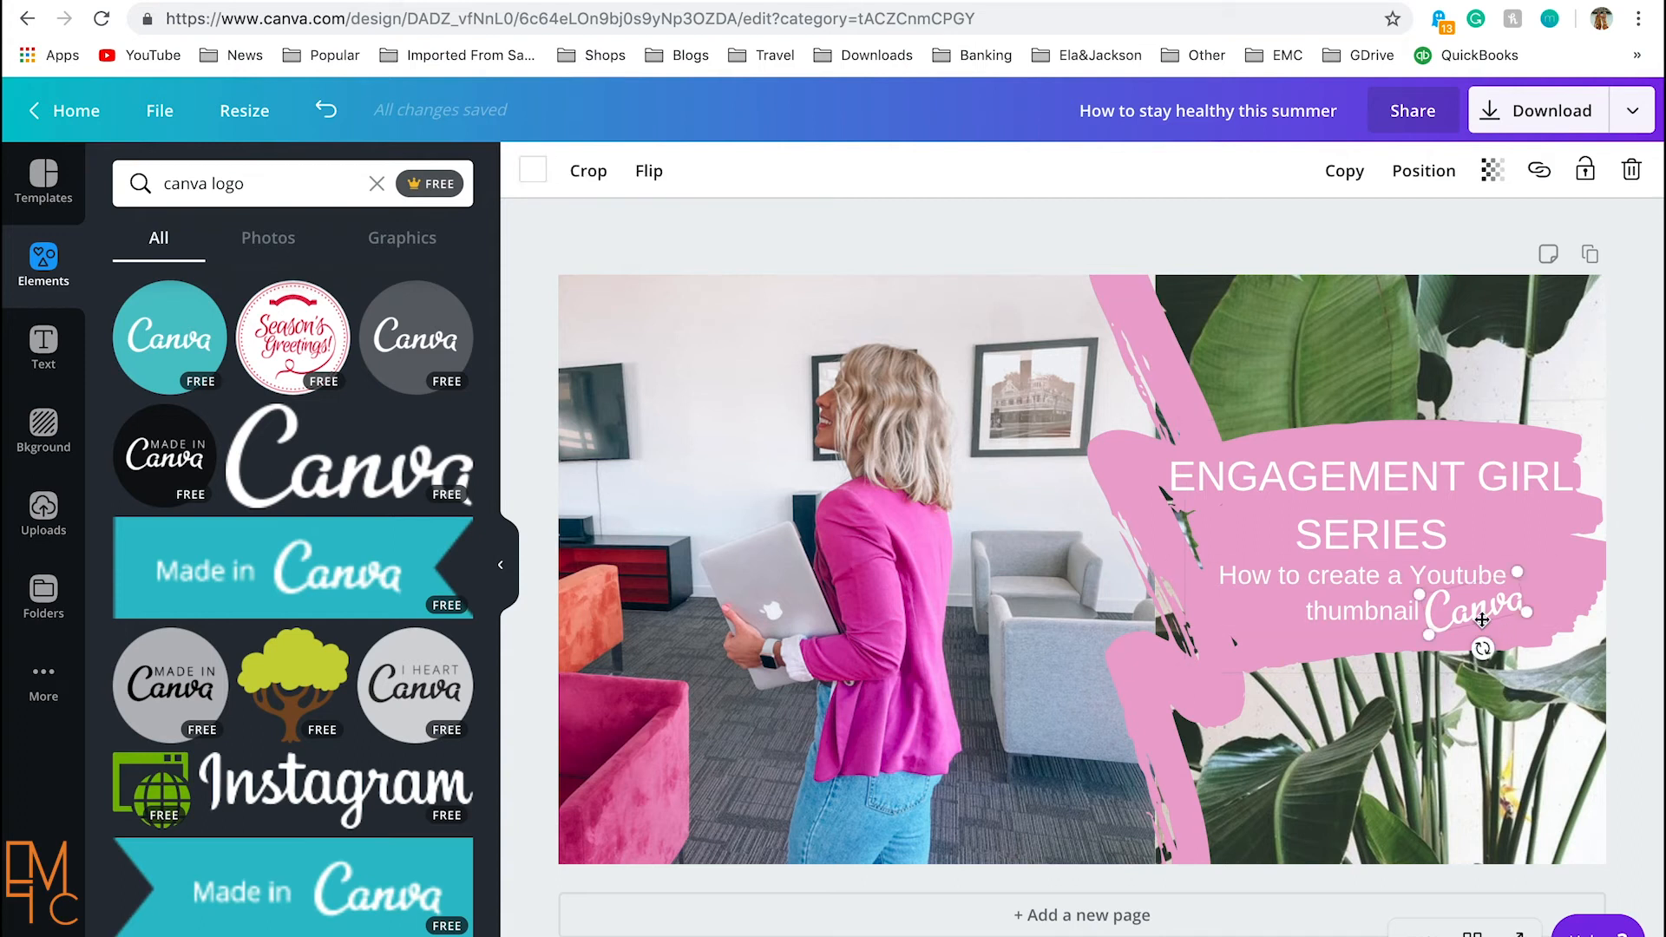
{"action": "left_click_drag", "start_coordinate": [1481, 619], "coordinate": [1483, 620]}
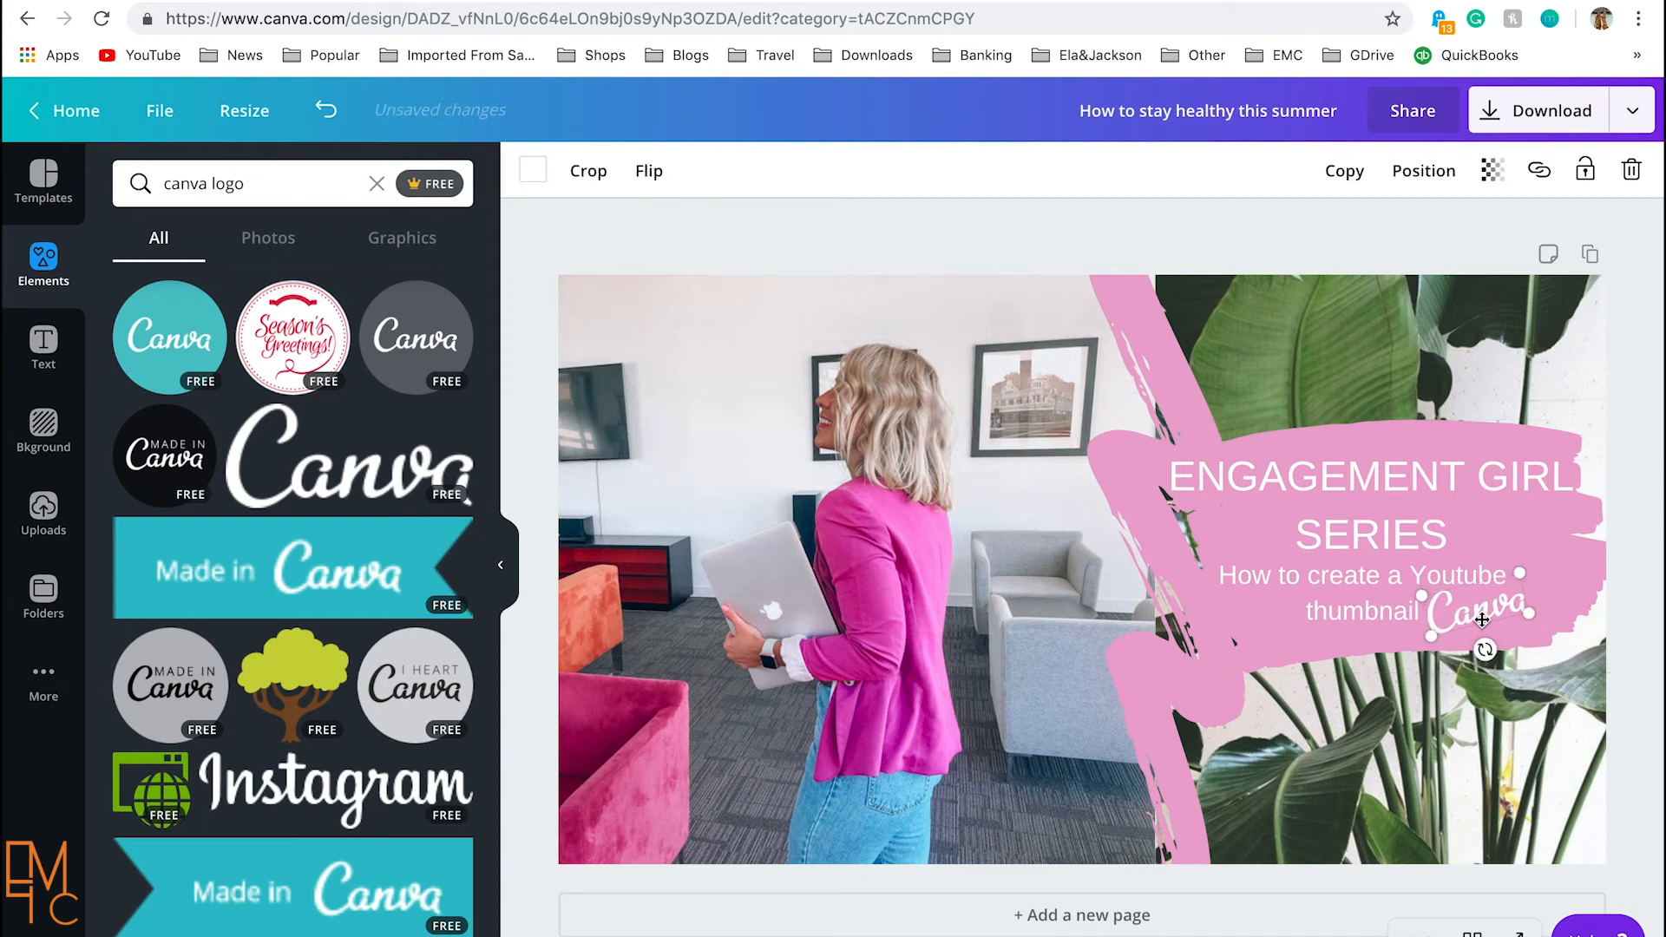
{"action": "left_click", "coordinate": [1518, 520]}
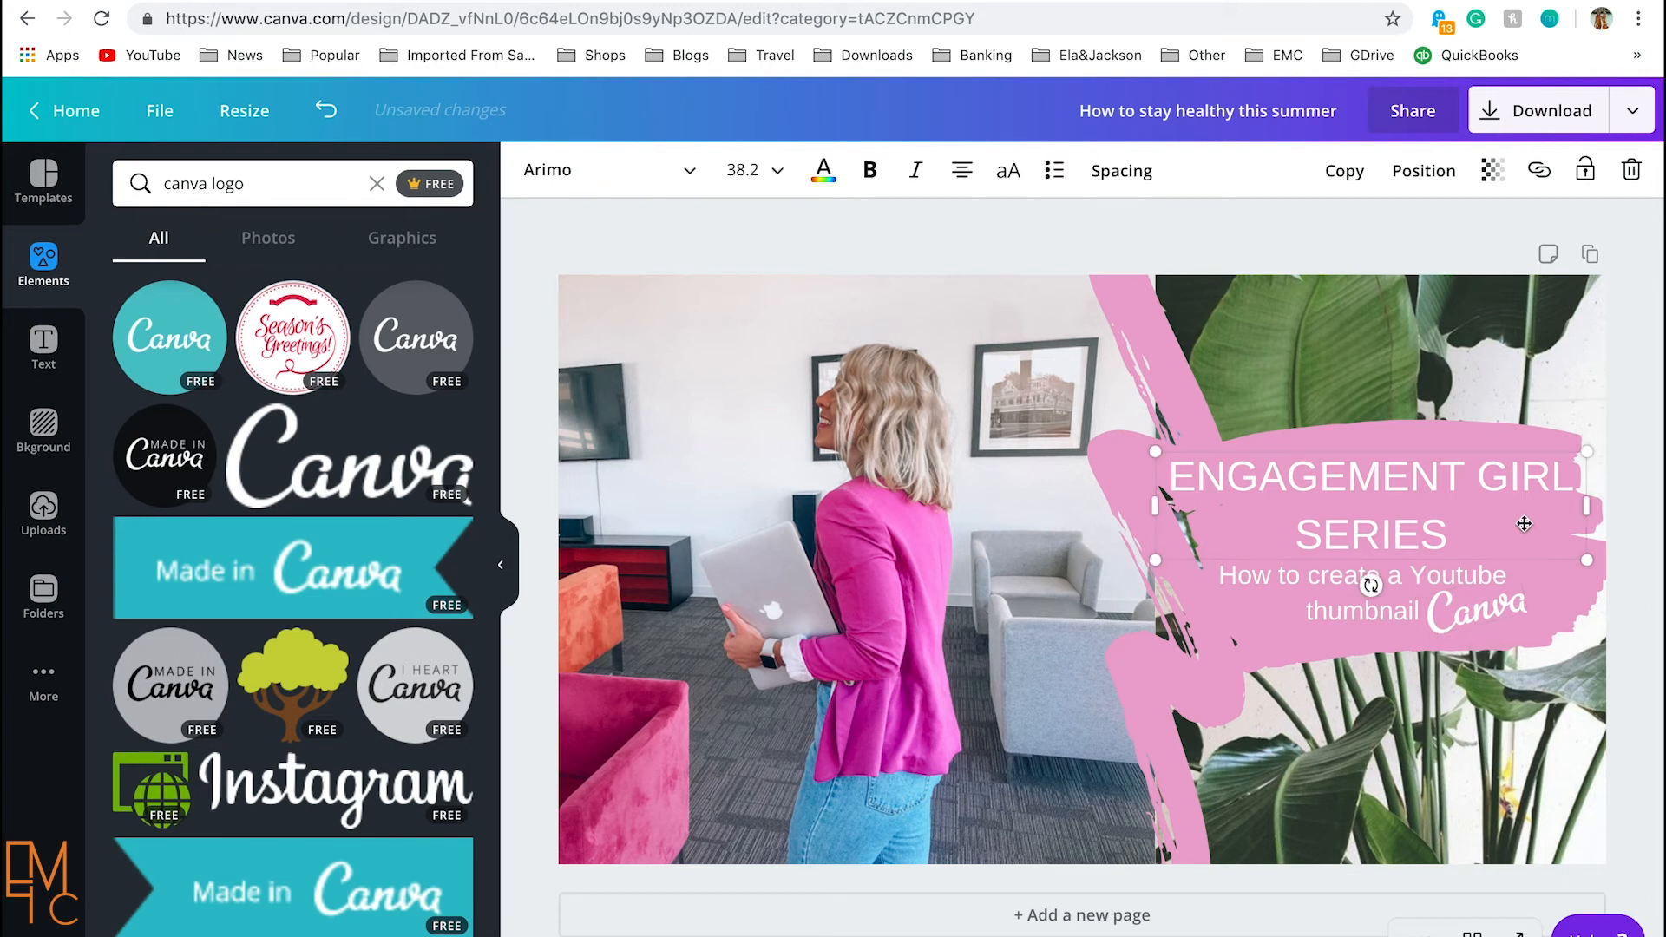
{"action": "left_click", "coordinate": [1592, 599]}
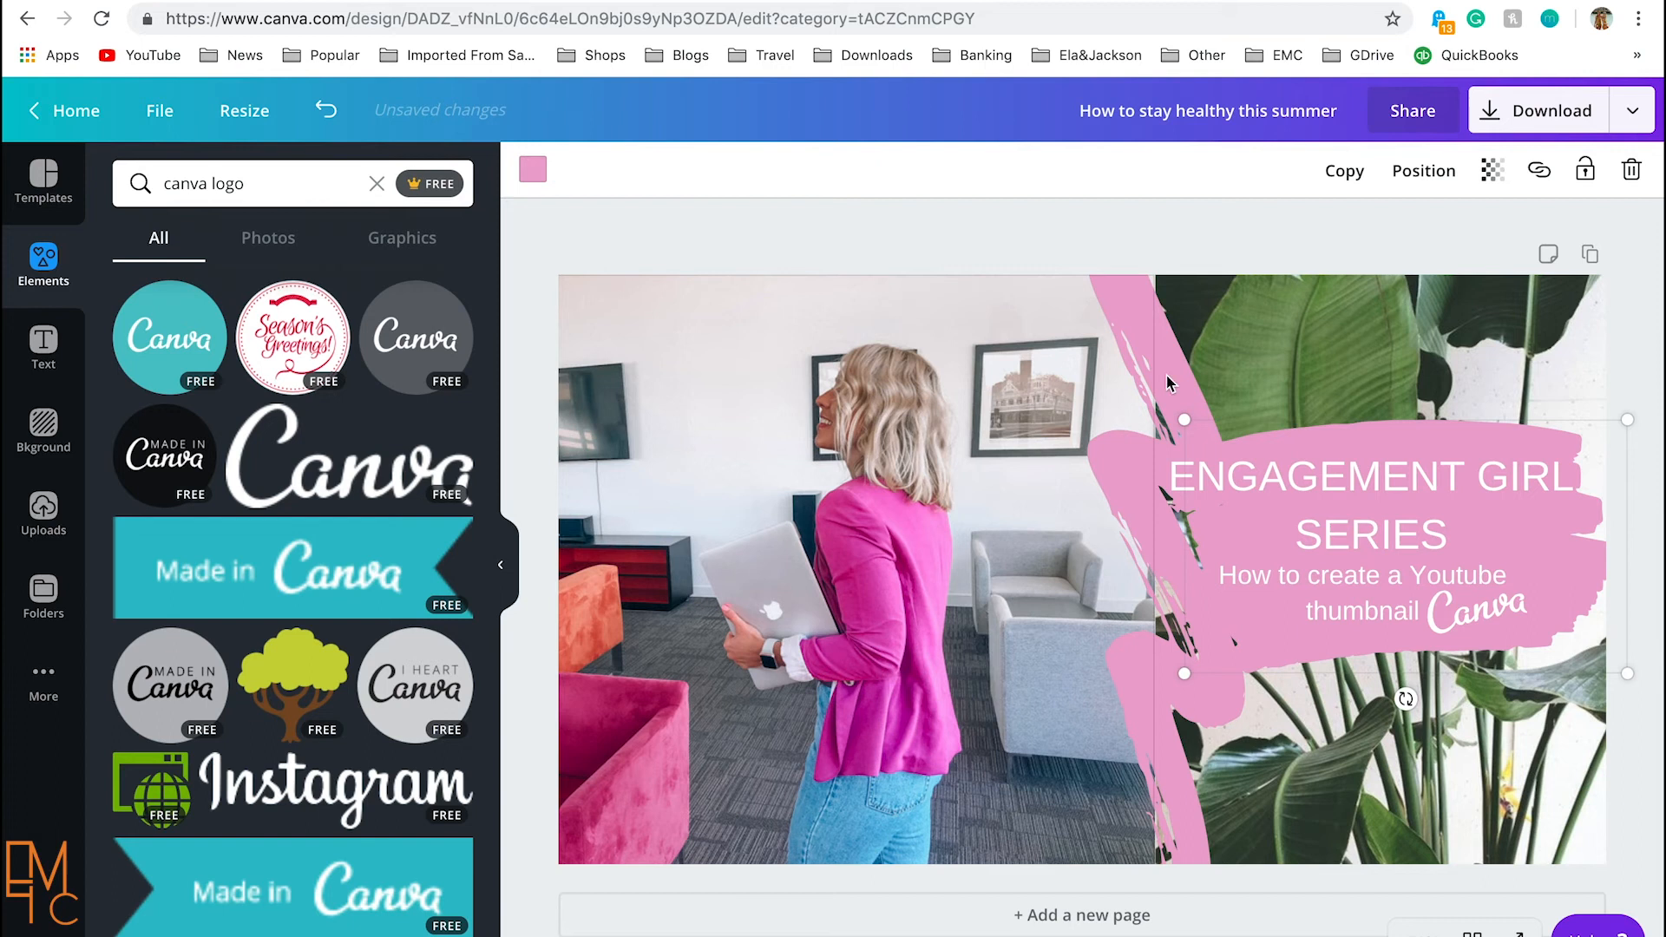
{"action": "left_click", "coordinate": [1491, 113]}
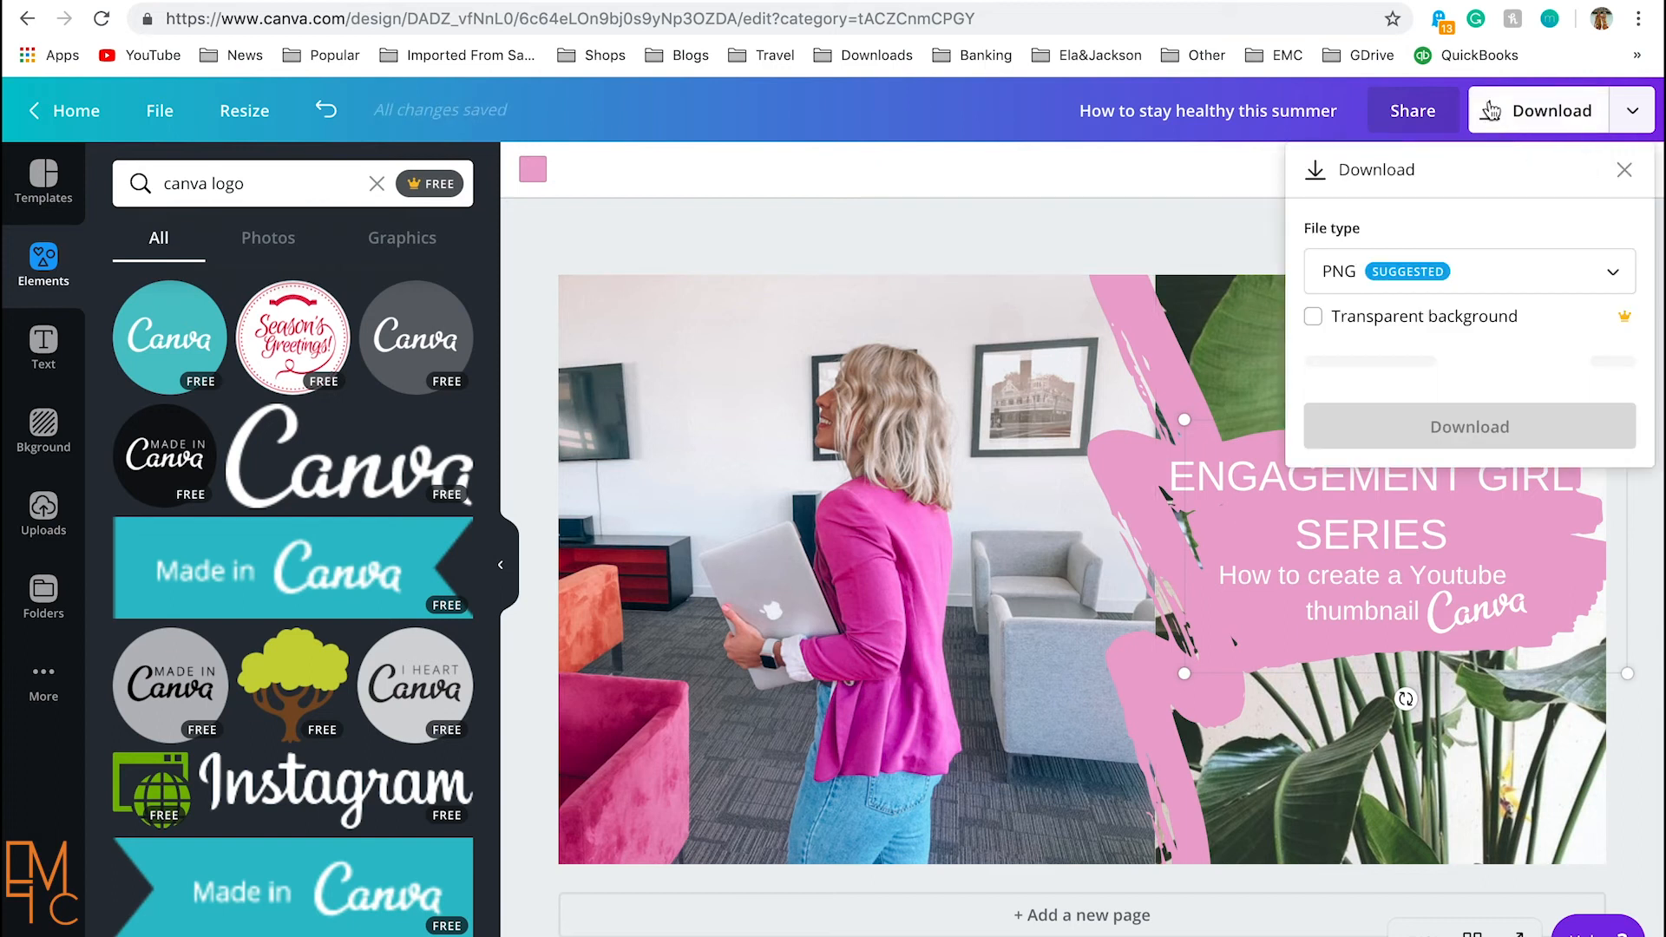
{"action": "left_click", "coordinate": [1612, 274]}
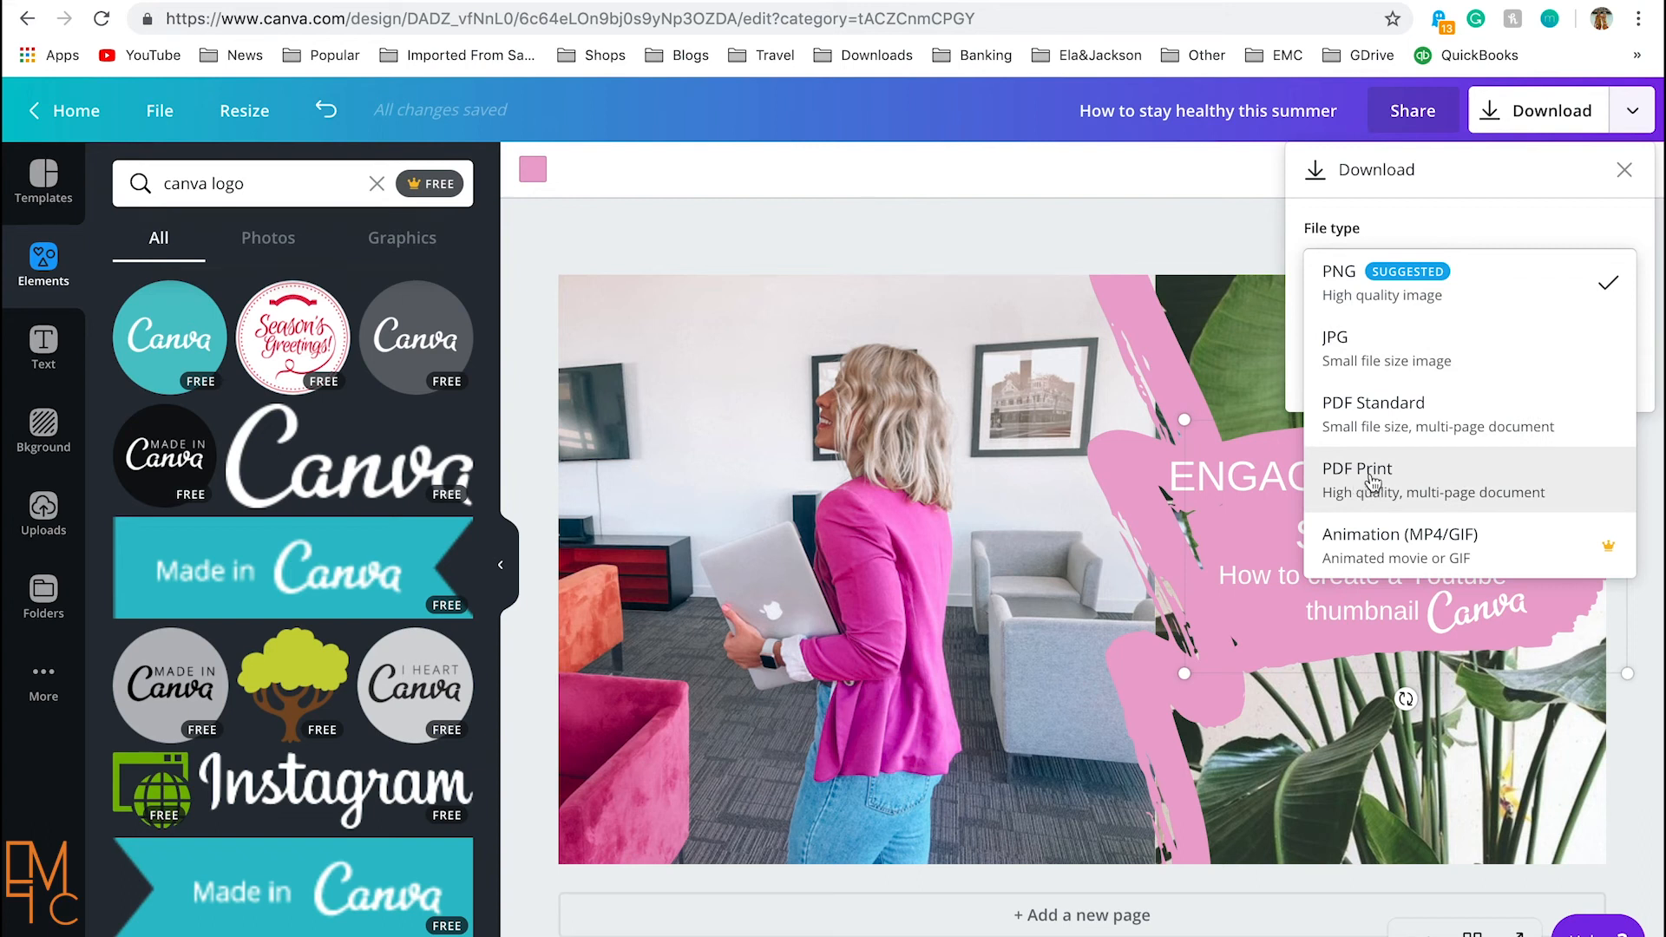
{"action": "left_click", "coordinate": [1372, 375]}
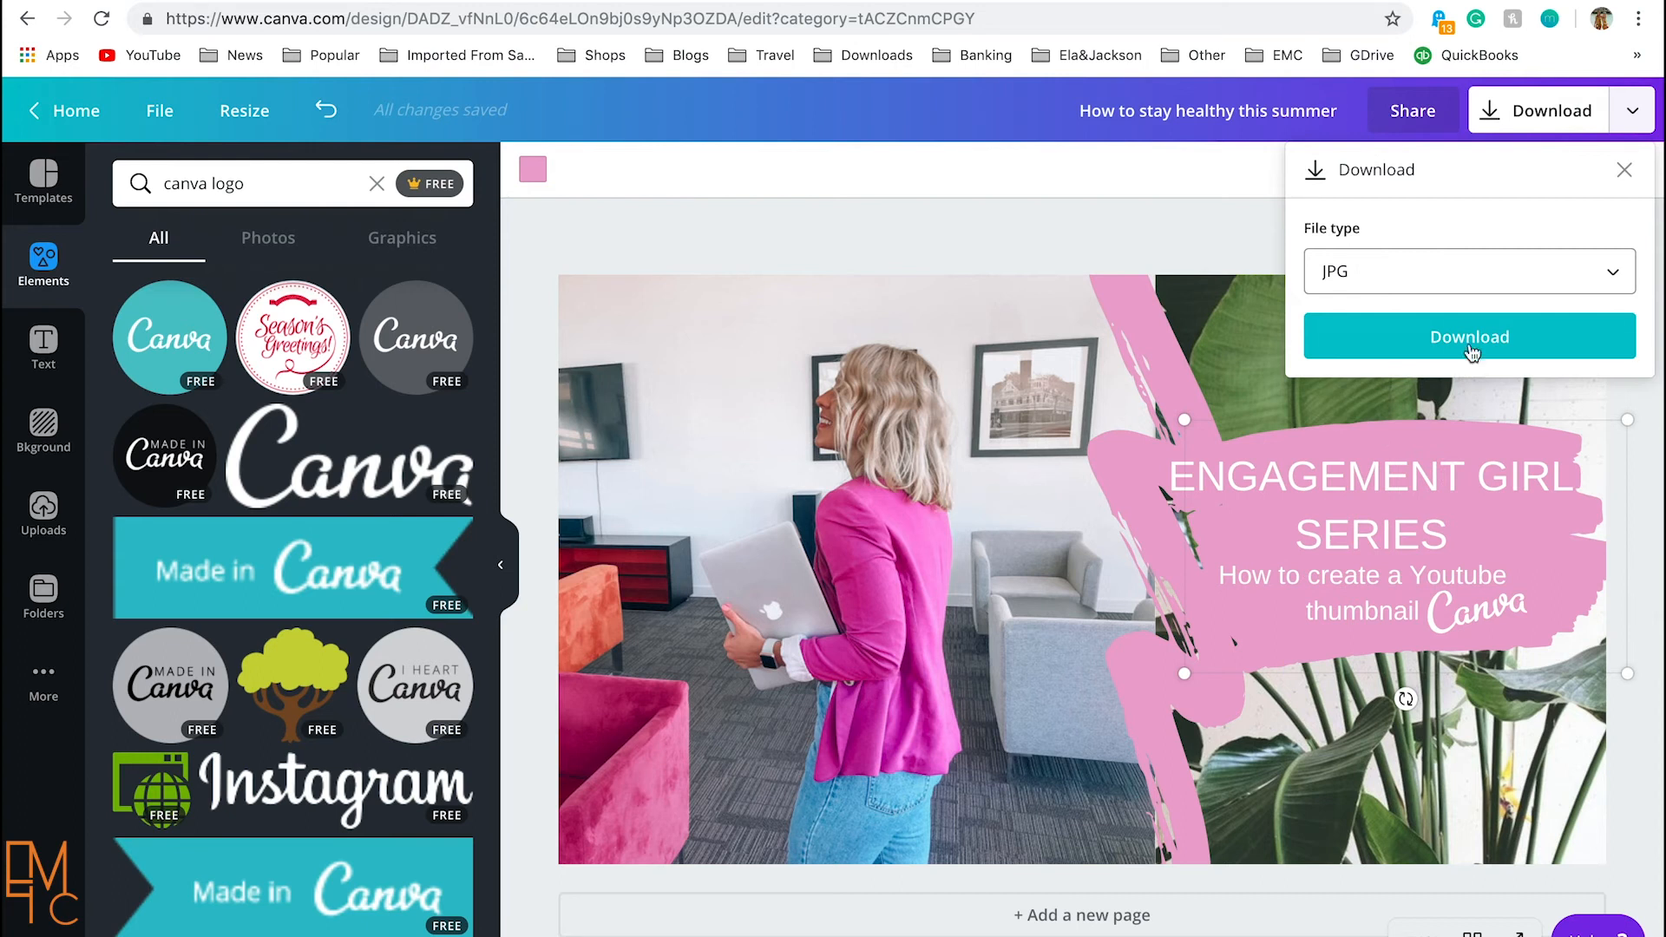
Step: Rename the design as "Youtube thumbnail - canva"
{"action": "left_click", "coordinate": [1260, 115]}
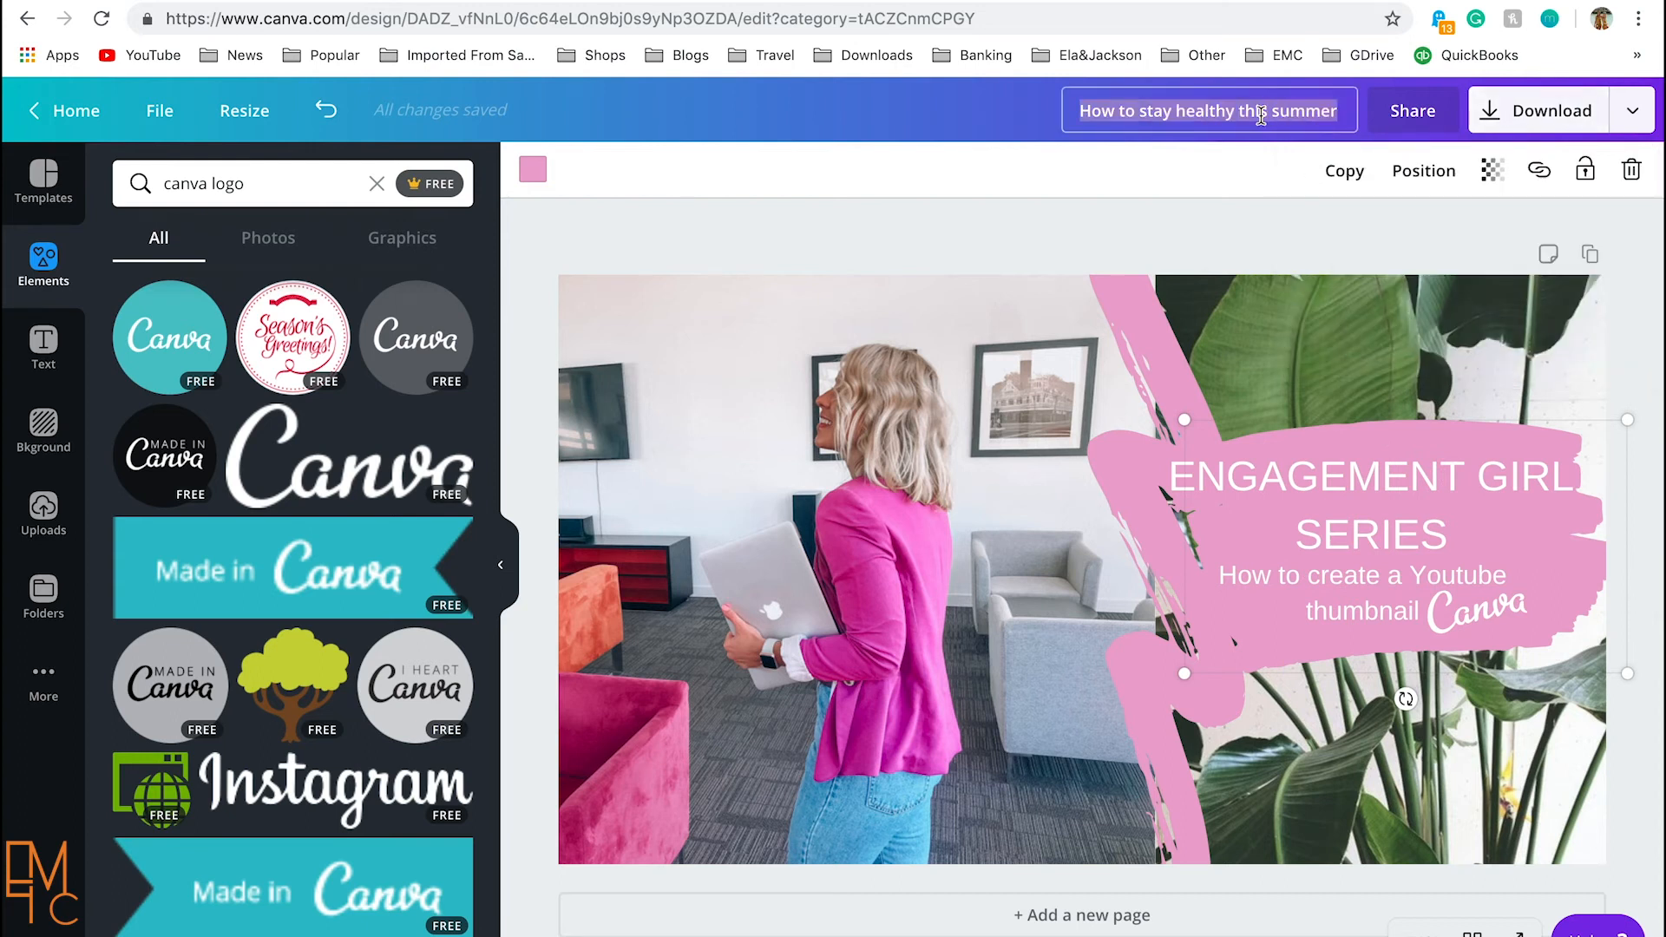
{"action": "type", "text": "Y"}
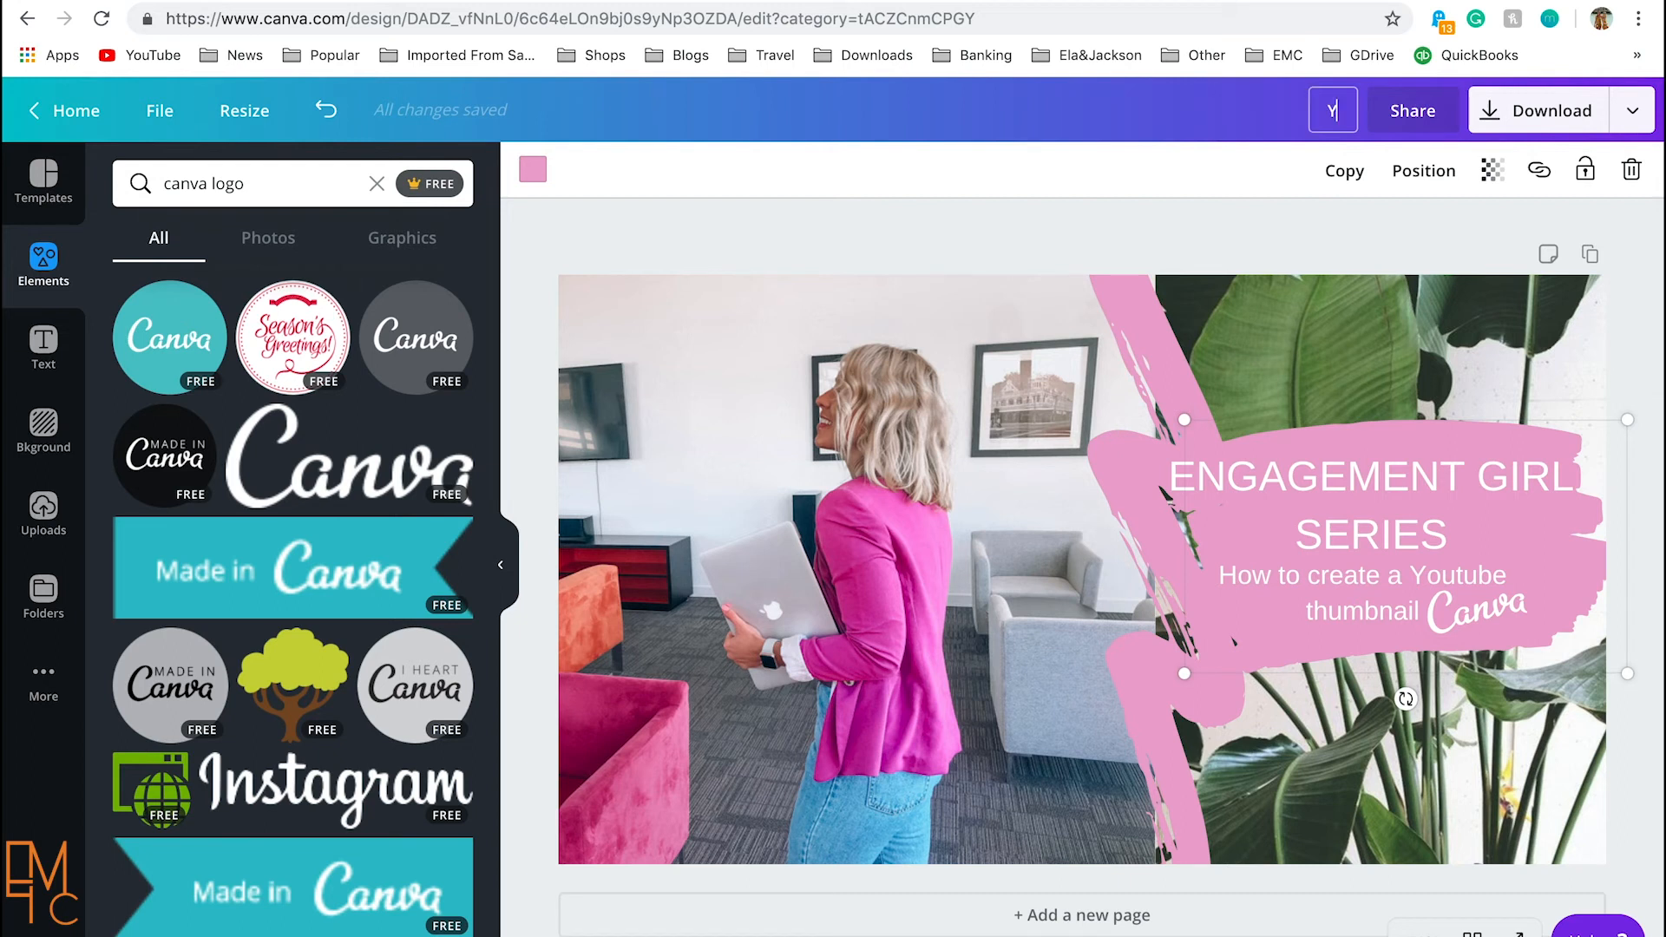
{"action": "type", "text": "outube thumb"}
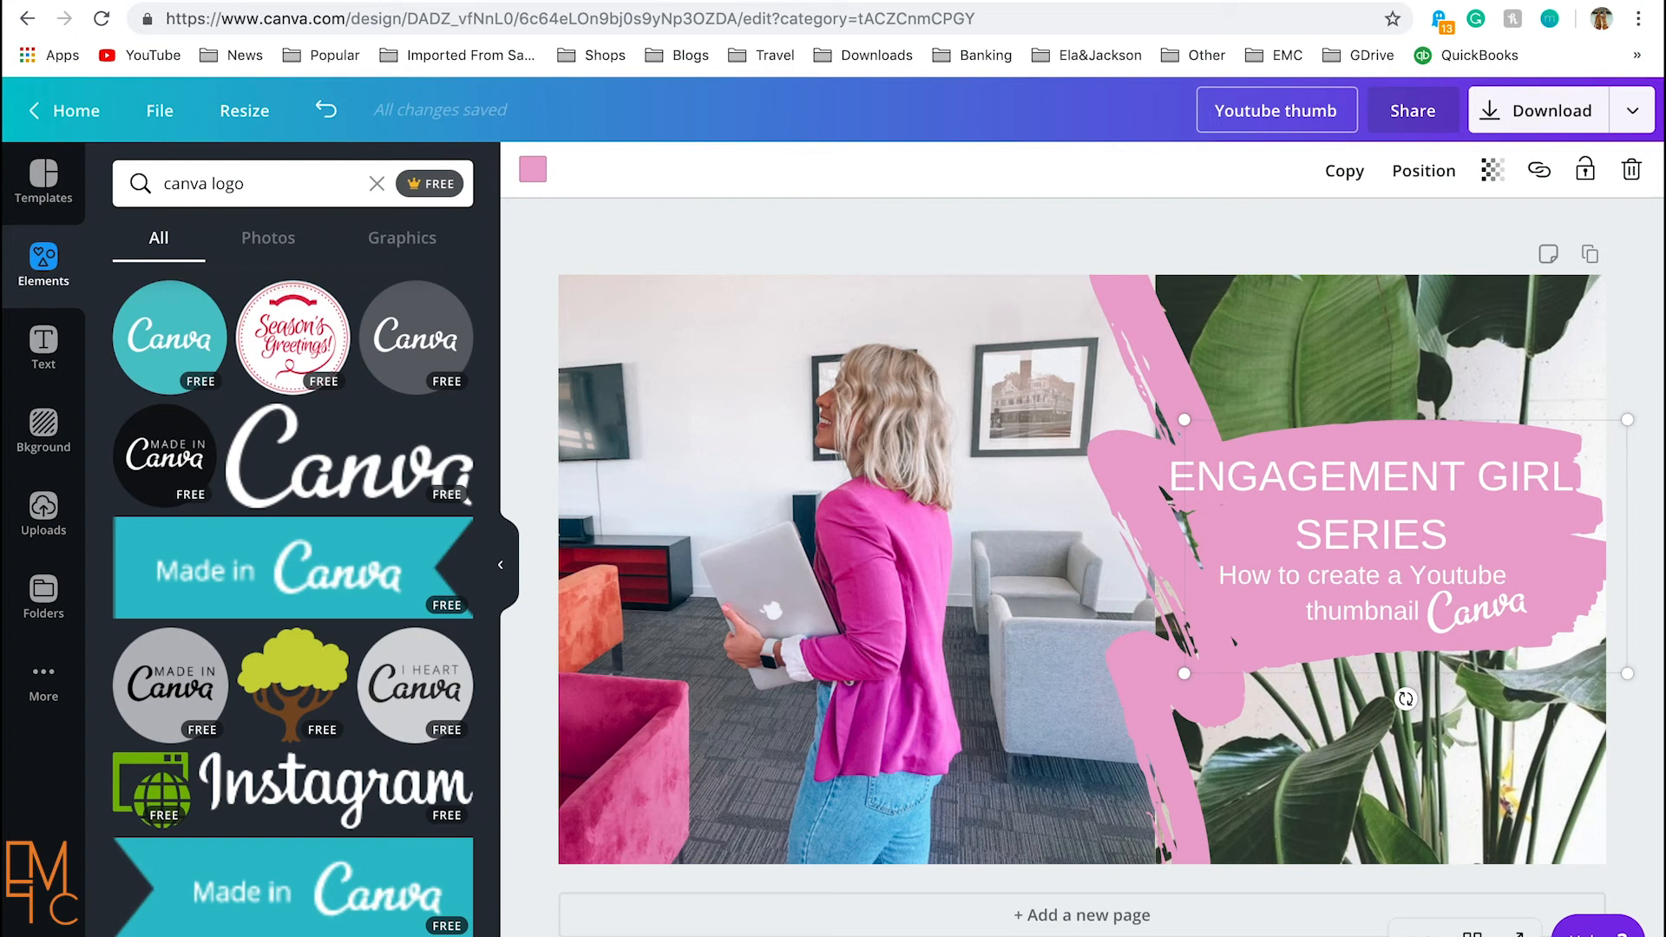
{"action": "type", "text": "nail"}
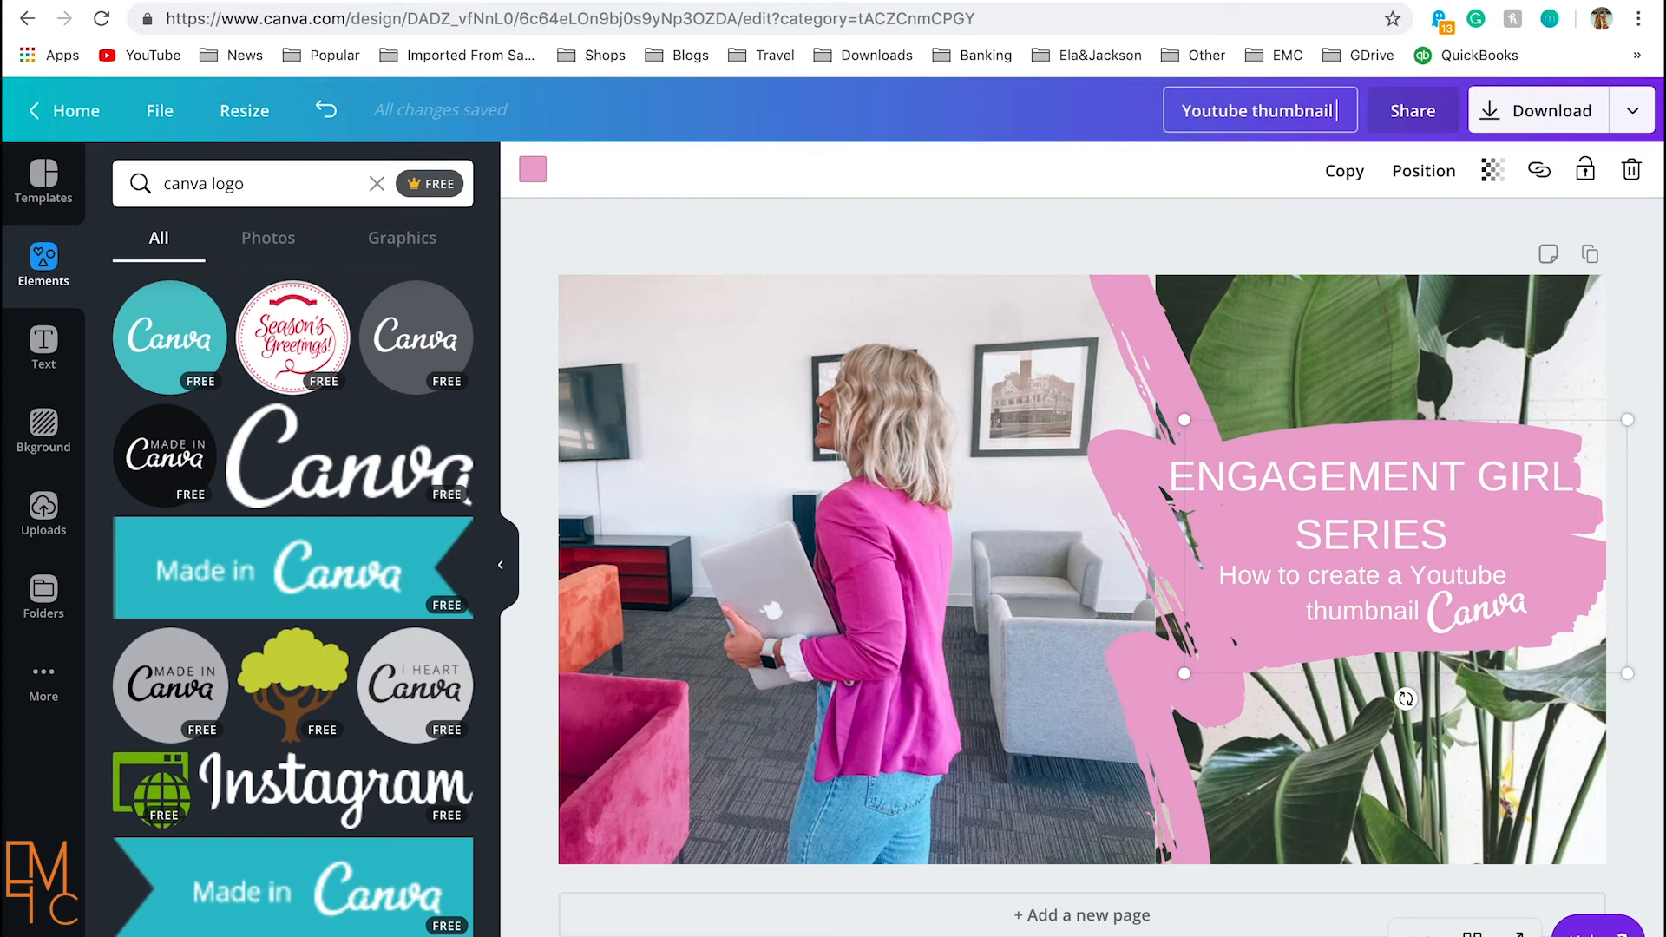
{"action": "type", "text": " - canva"}
{"action": "key", "text": "Return"}
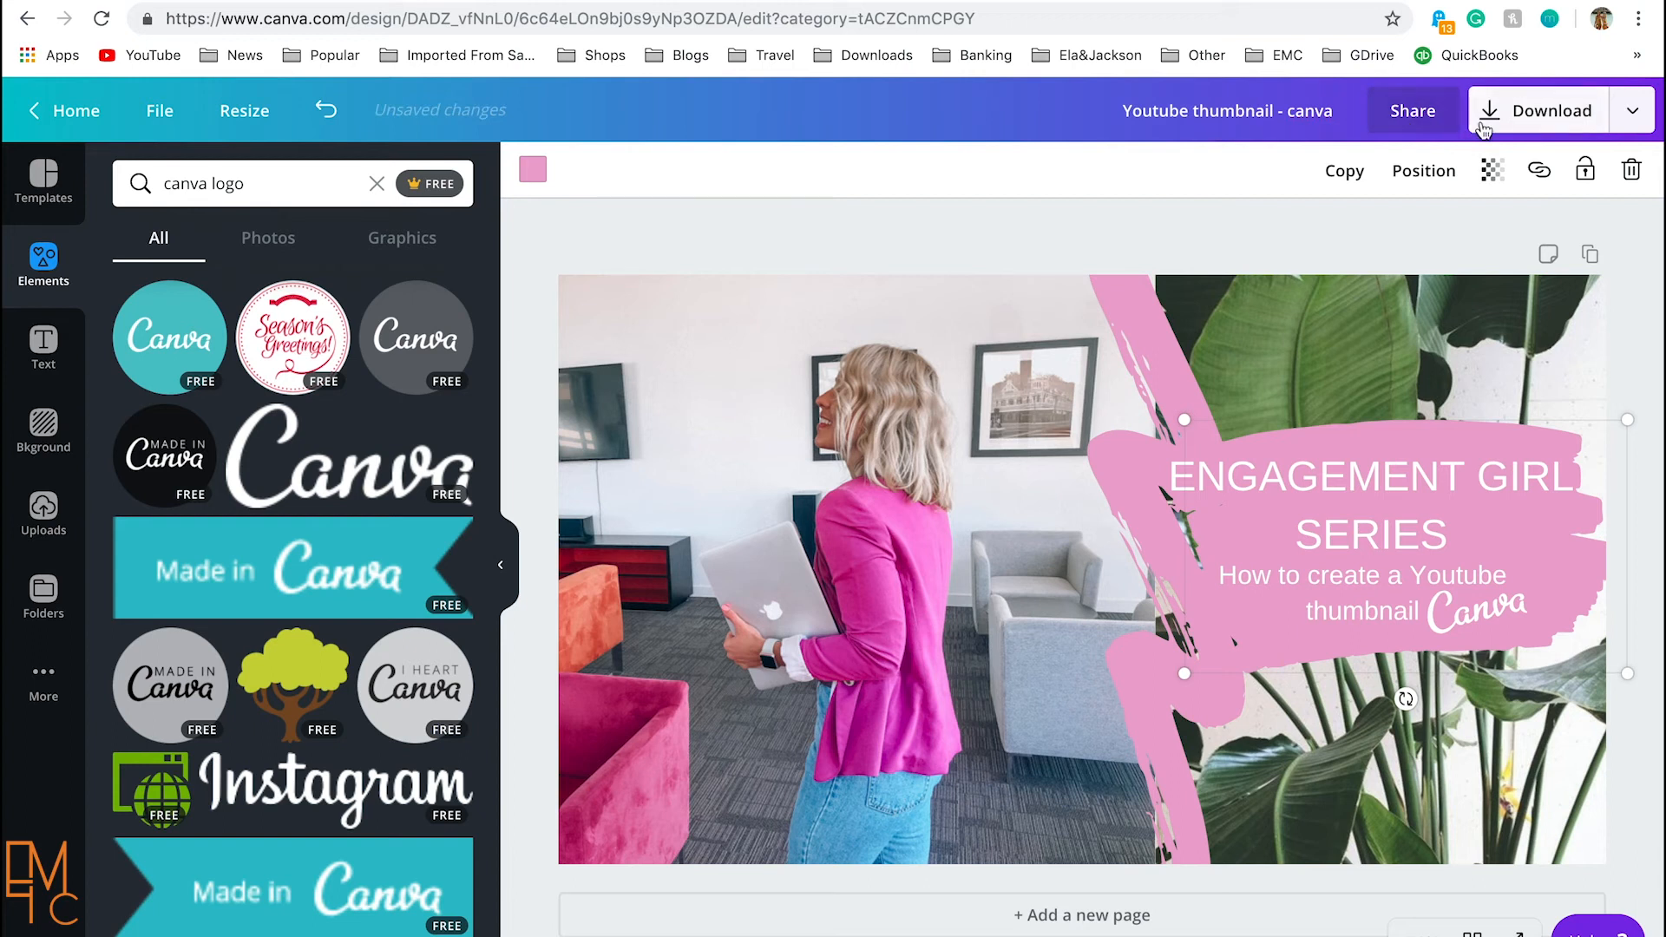
Step: Download the thumbnail as a JPG file and dismiss the published-design dialog
{"action": "left_click", "coordinate": [1510, 111]}
{"action": "left_click", "coordinate": [1462, 273]}
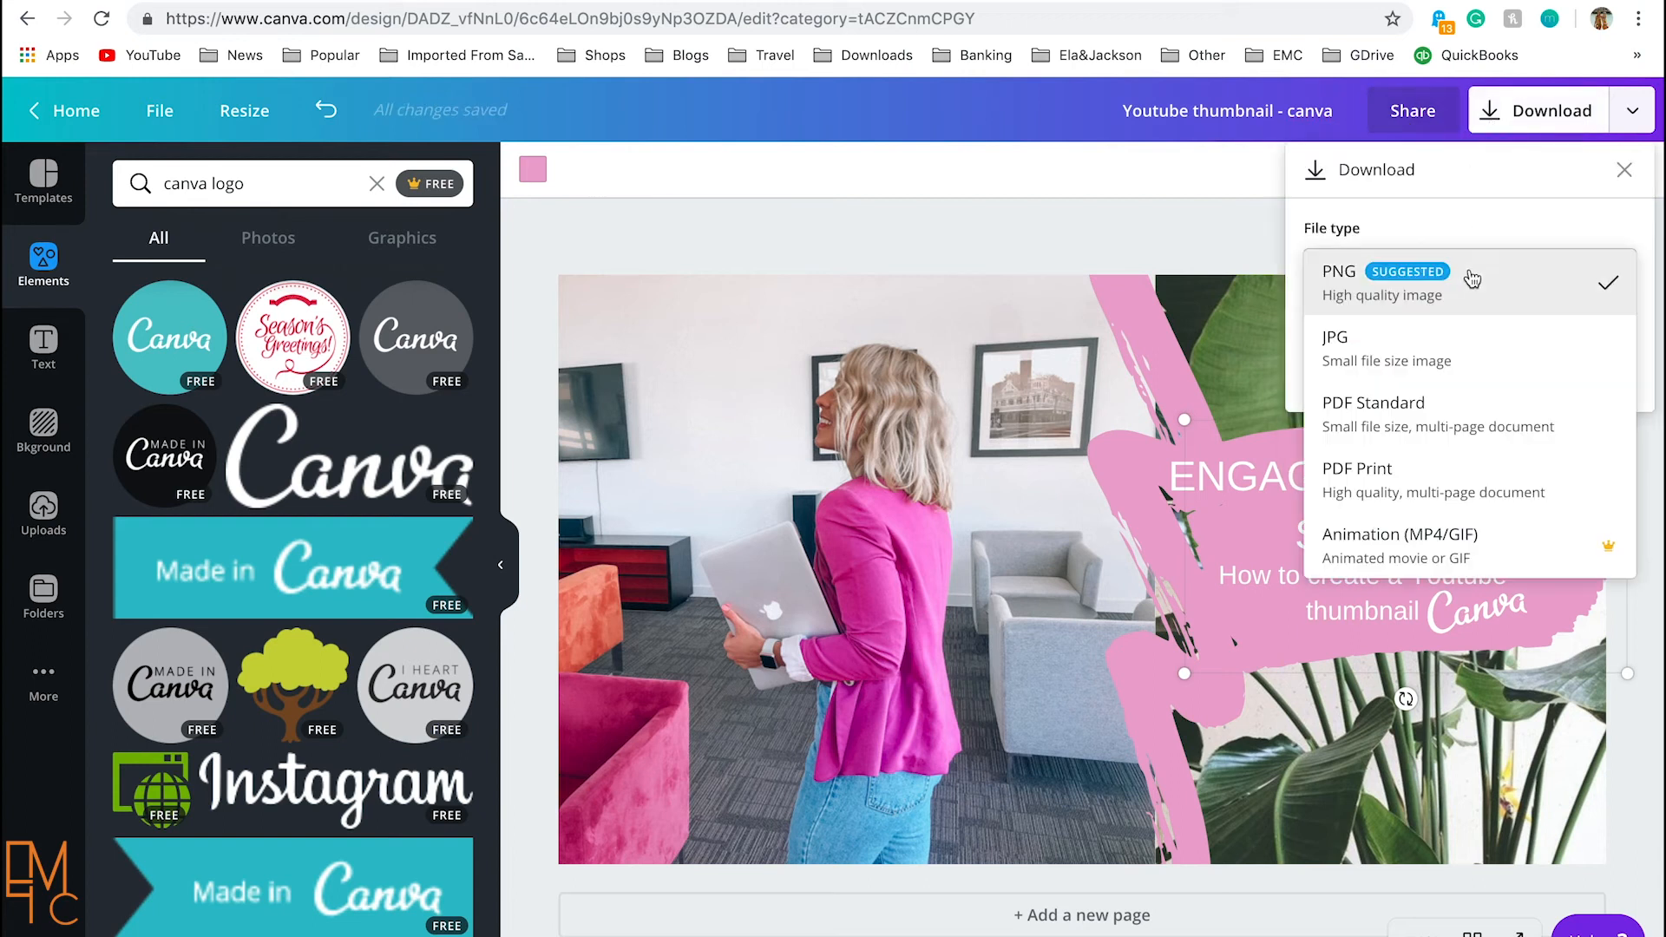
{"action": "left_click", "coordinate": [1455, 335]}
{"action": "left_click", "coordinate": [1500, 335]}
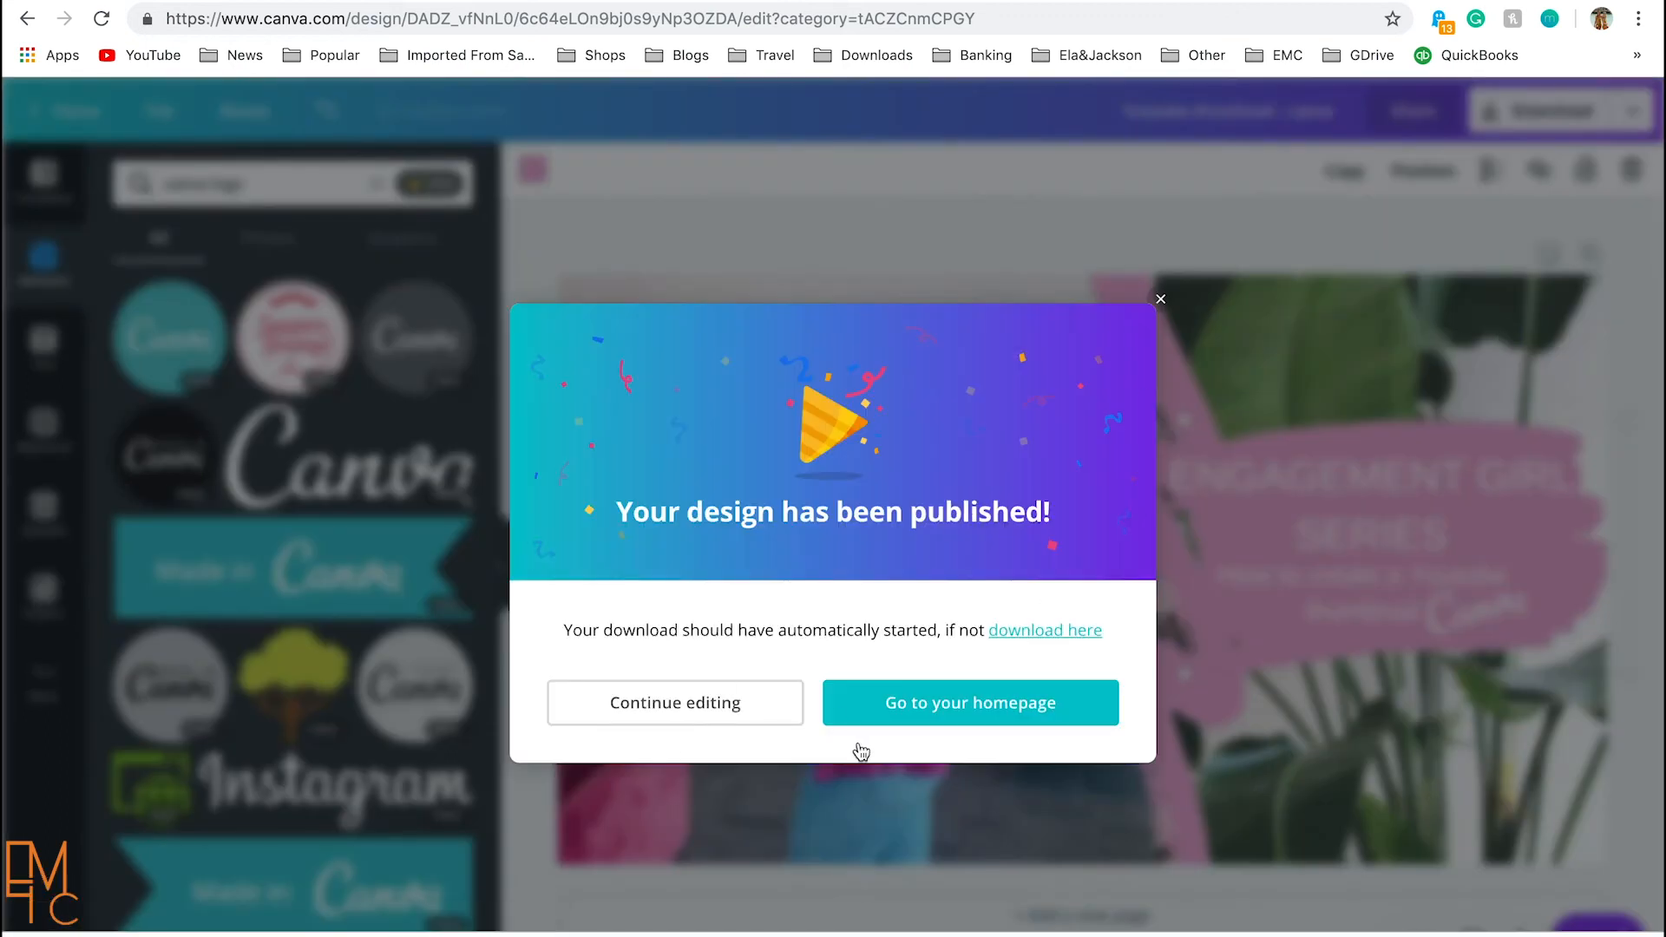
{"action": "left_click", "coordinate": [1161, 271]}
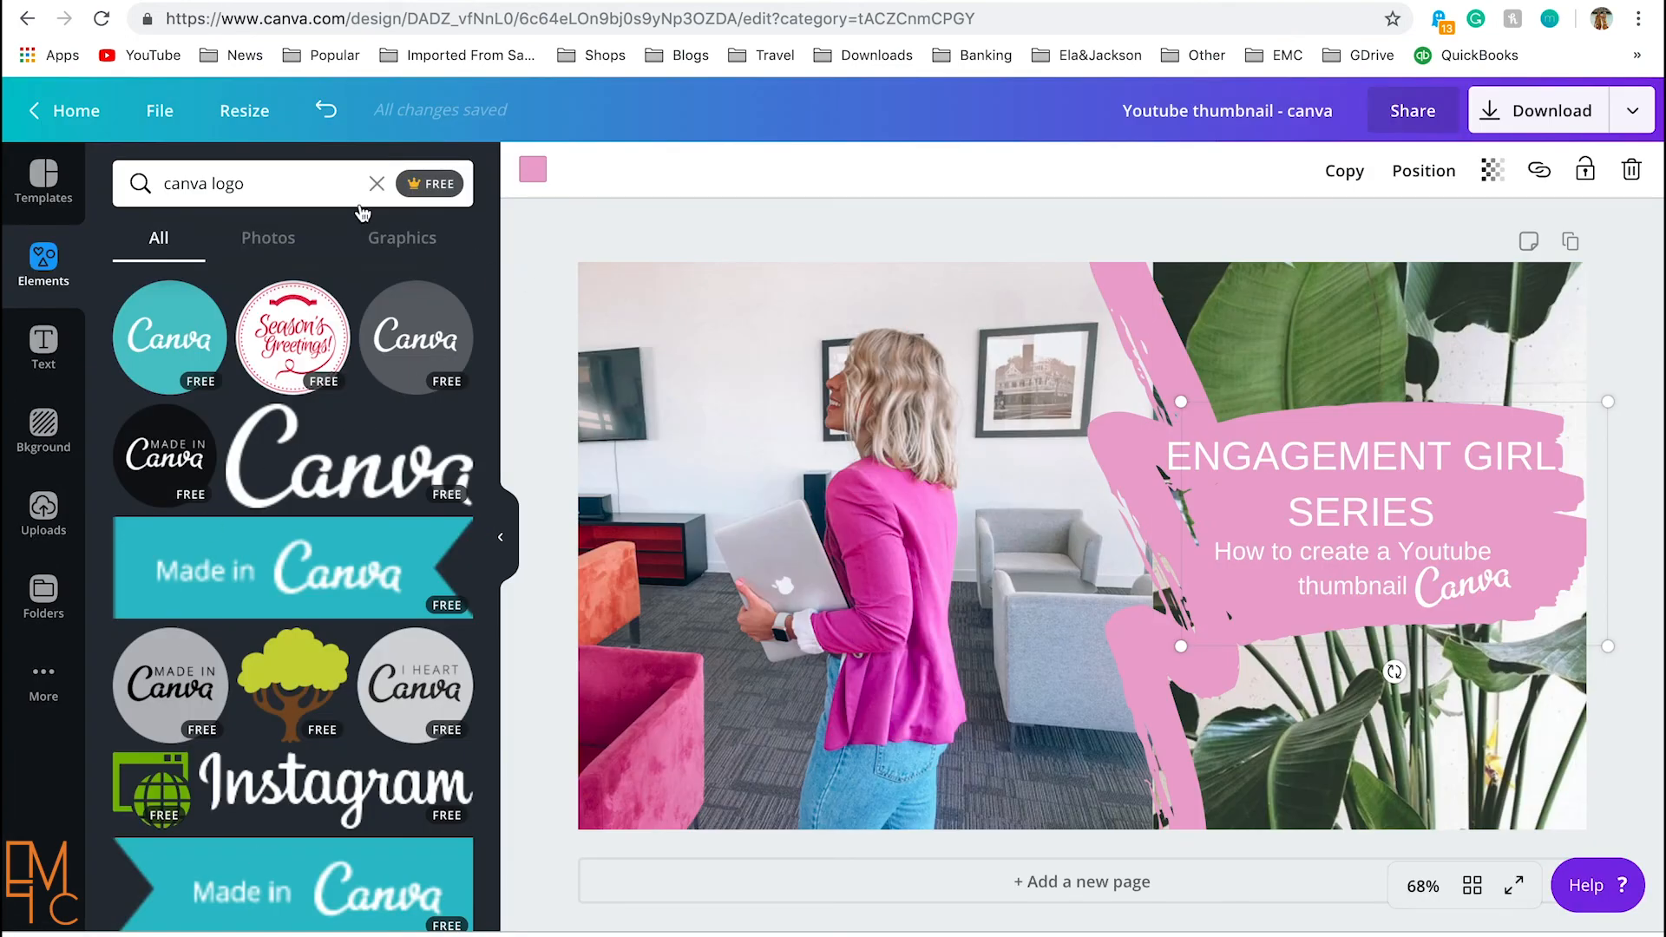
Step: Clear the element search and duplicate the thumbnail page, and return to the homepage
{"action": "left_click", "coordinate": [377, 183]}
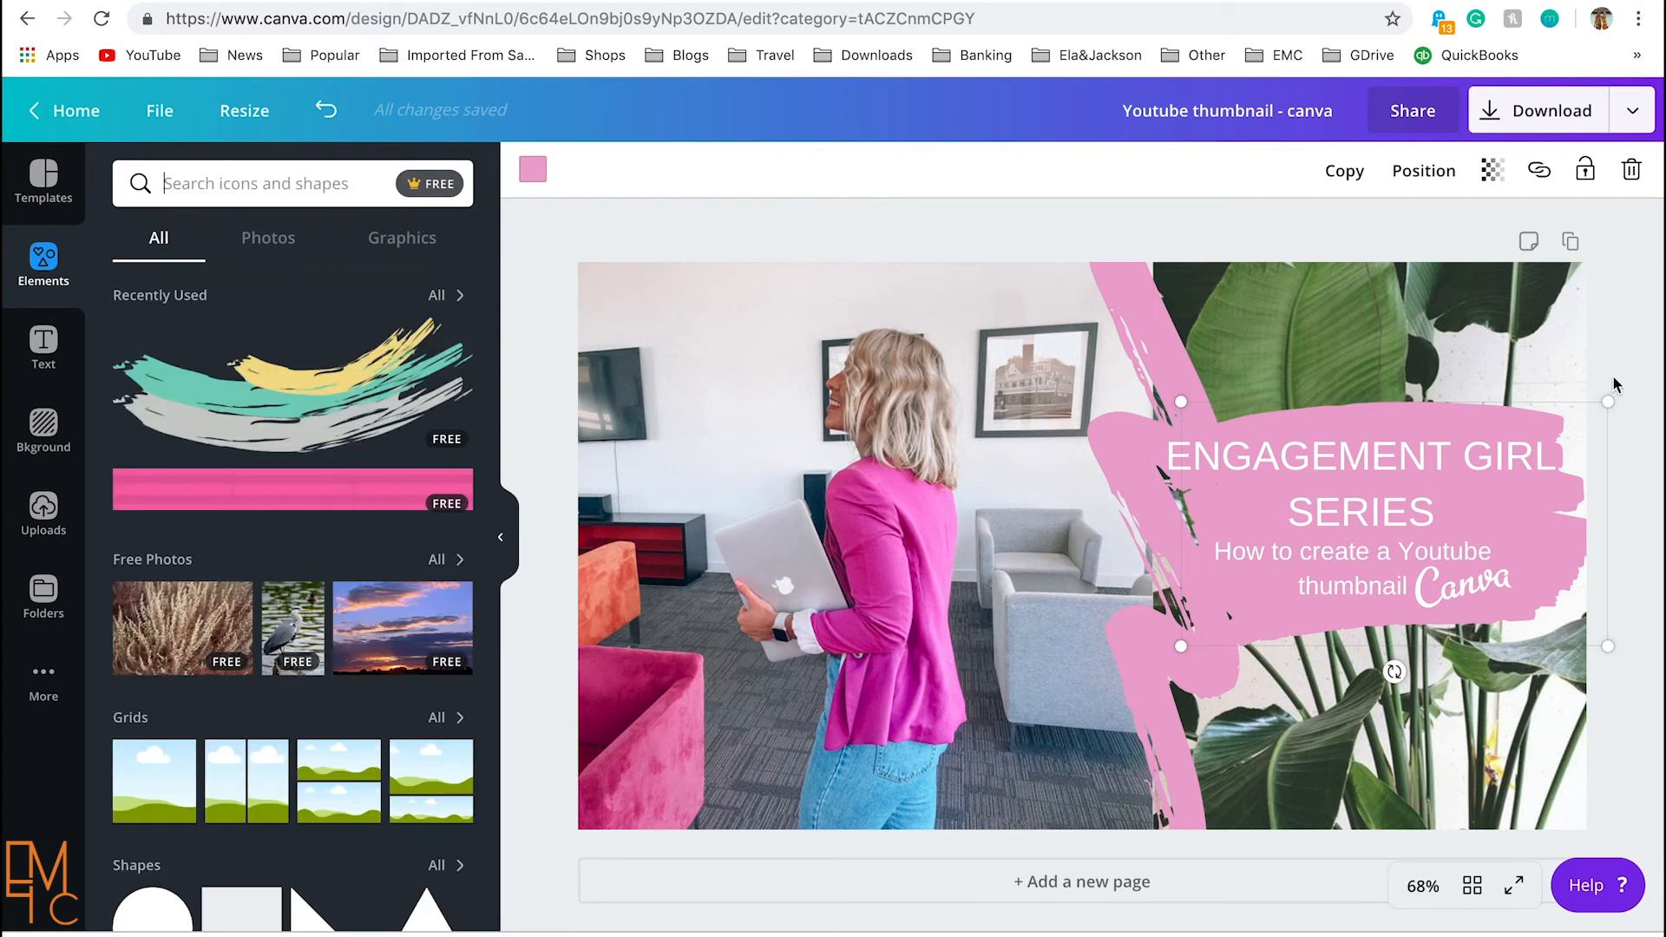
{"action": "left_click", "coordinate": [1621, 337]}
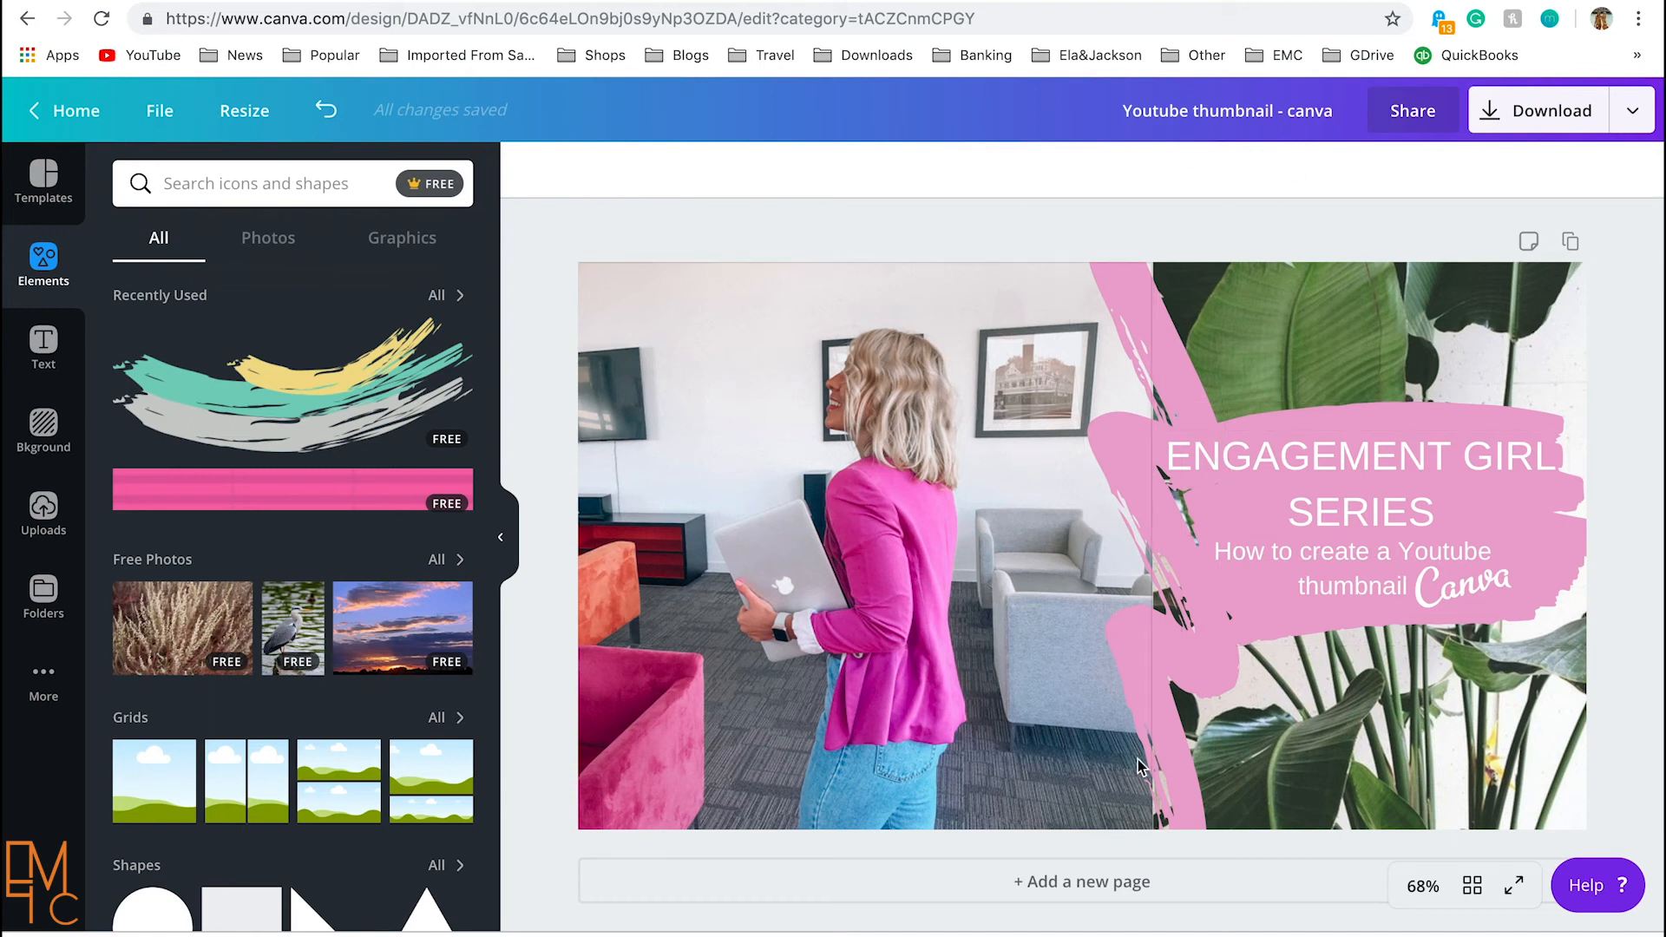
{"action": "left_click", "coordinate": [1571, 243]}
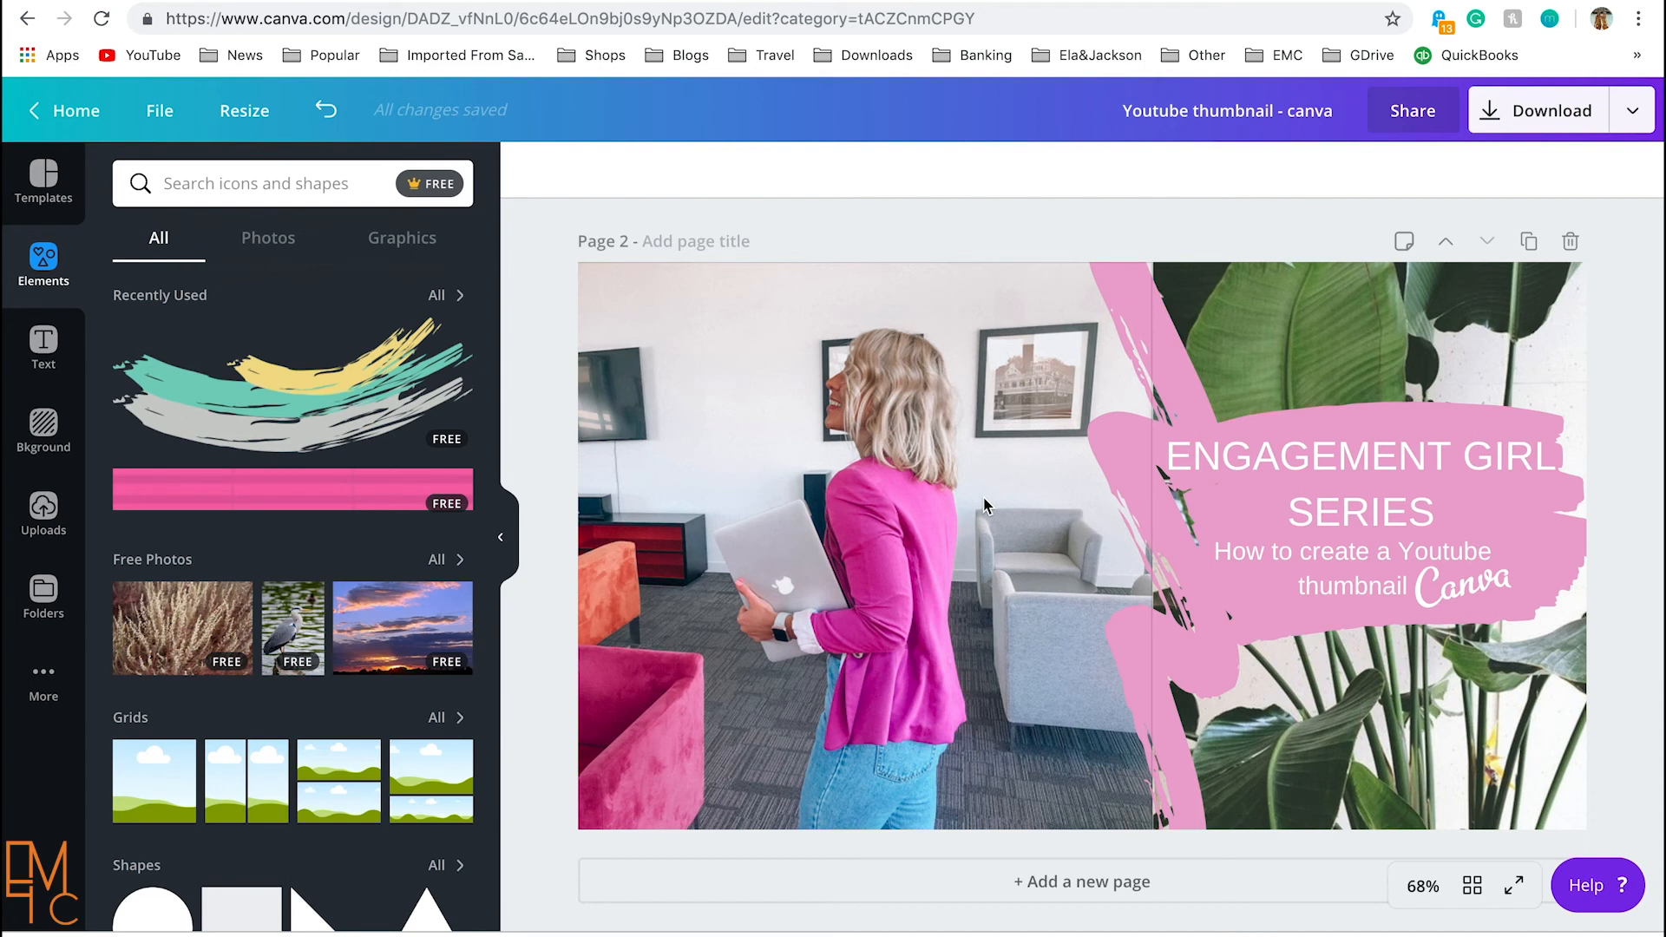
{"action": "left_click", "coordinate": [71, 124]}
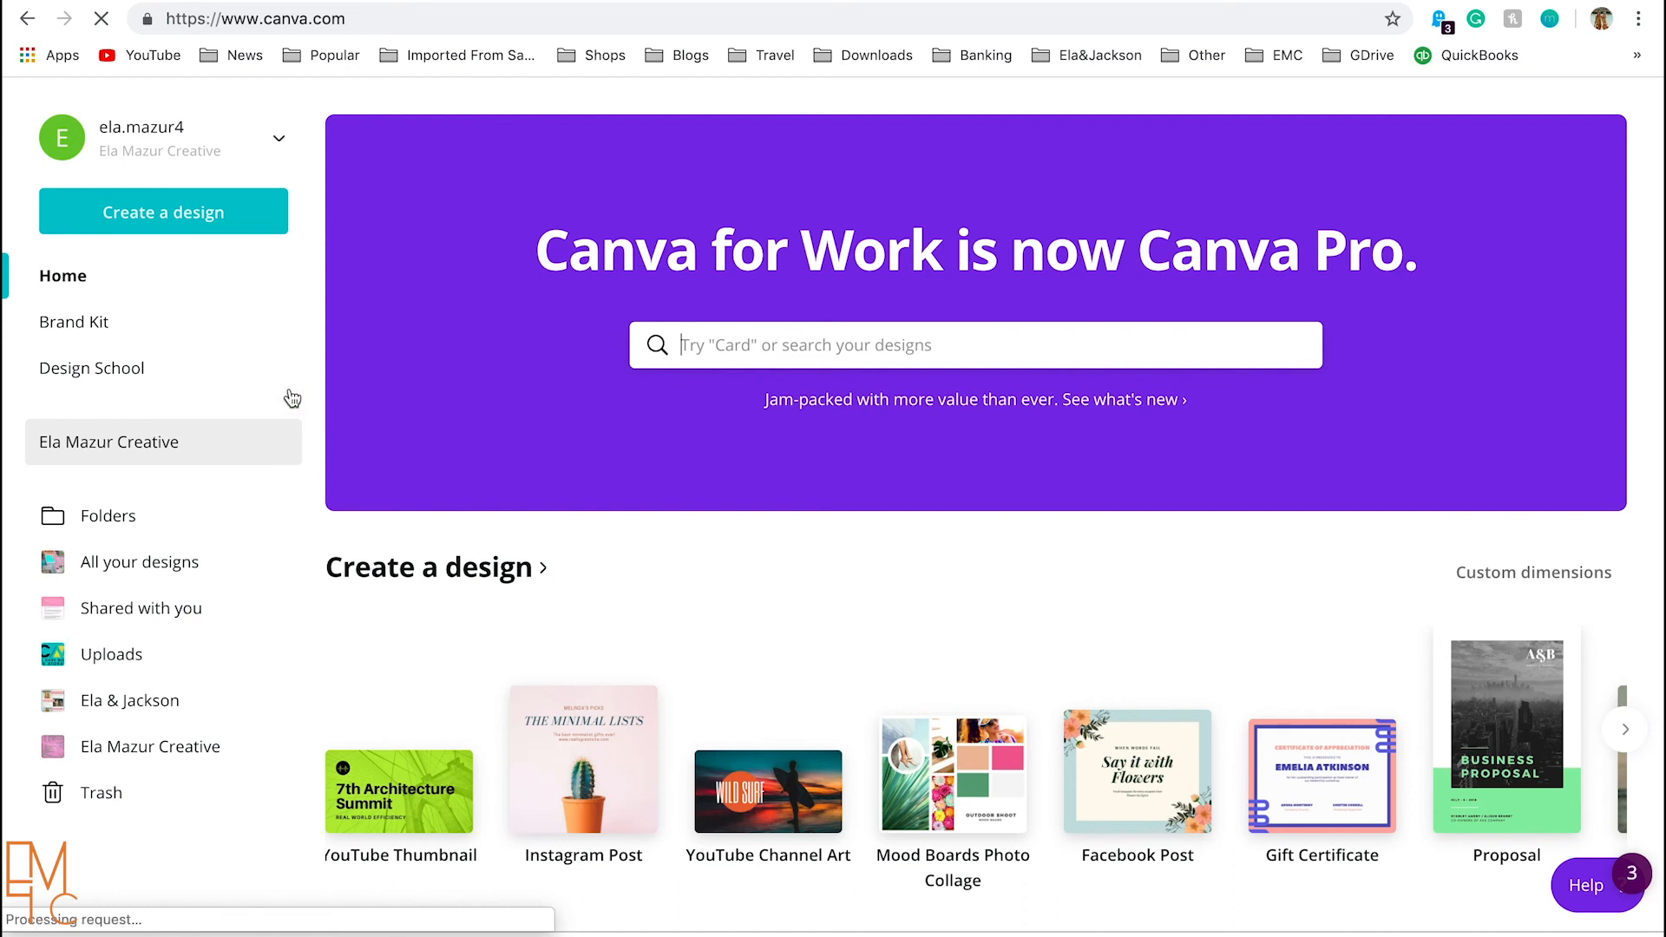
Step: Create a new unshared photo folder named "Youtube Thumbnails"
{"action": "scroll", "coordinate": [356, 646], "scroll_direction": "down", "scroll_amount": 4}
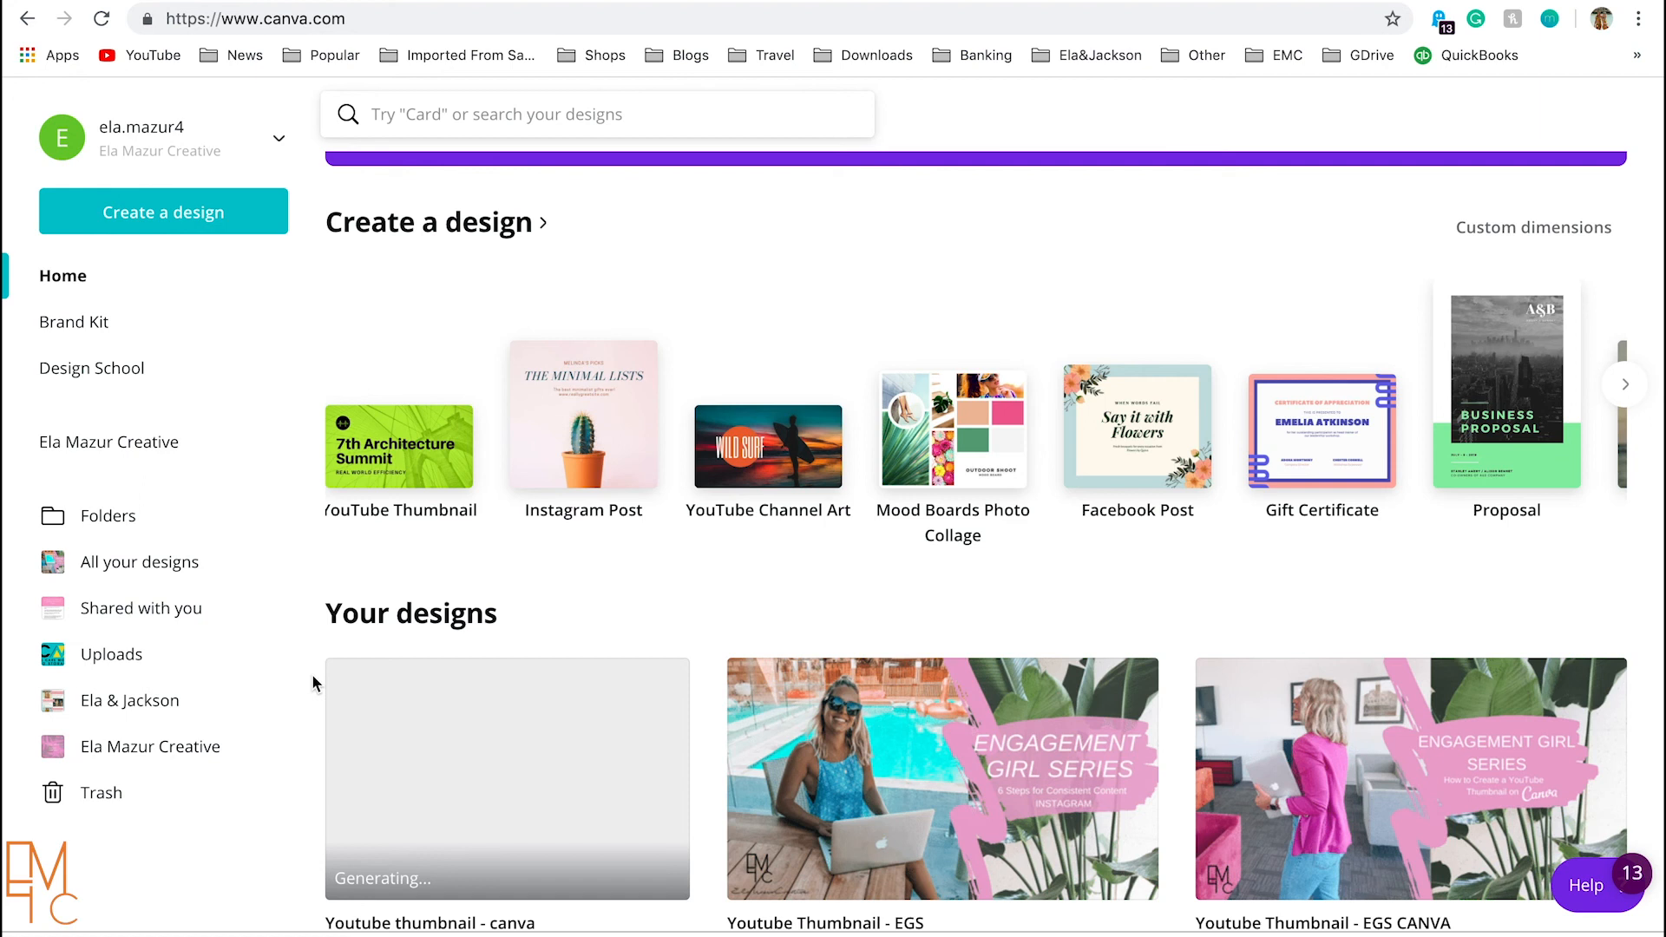
{"action": "left_click", "coordinate": [104, 517]}
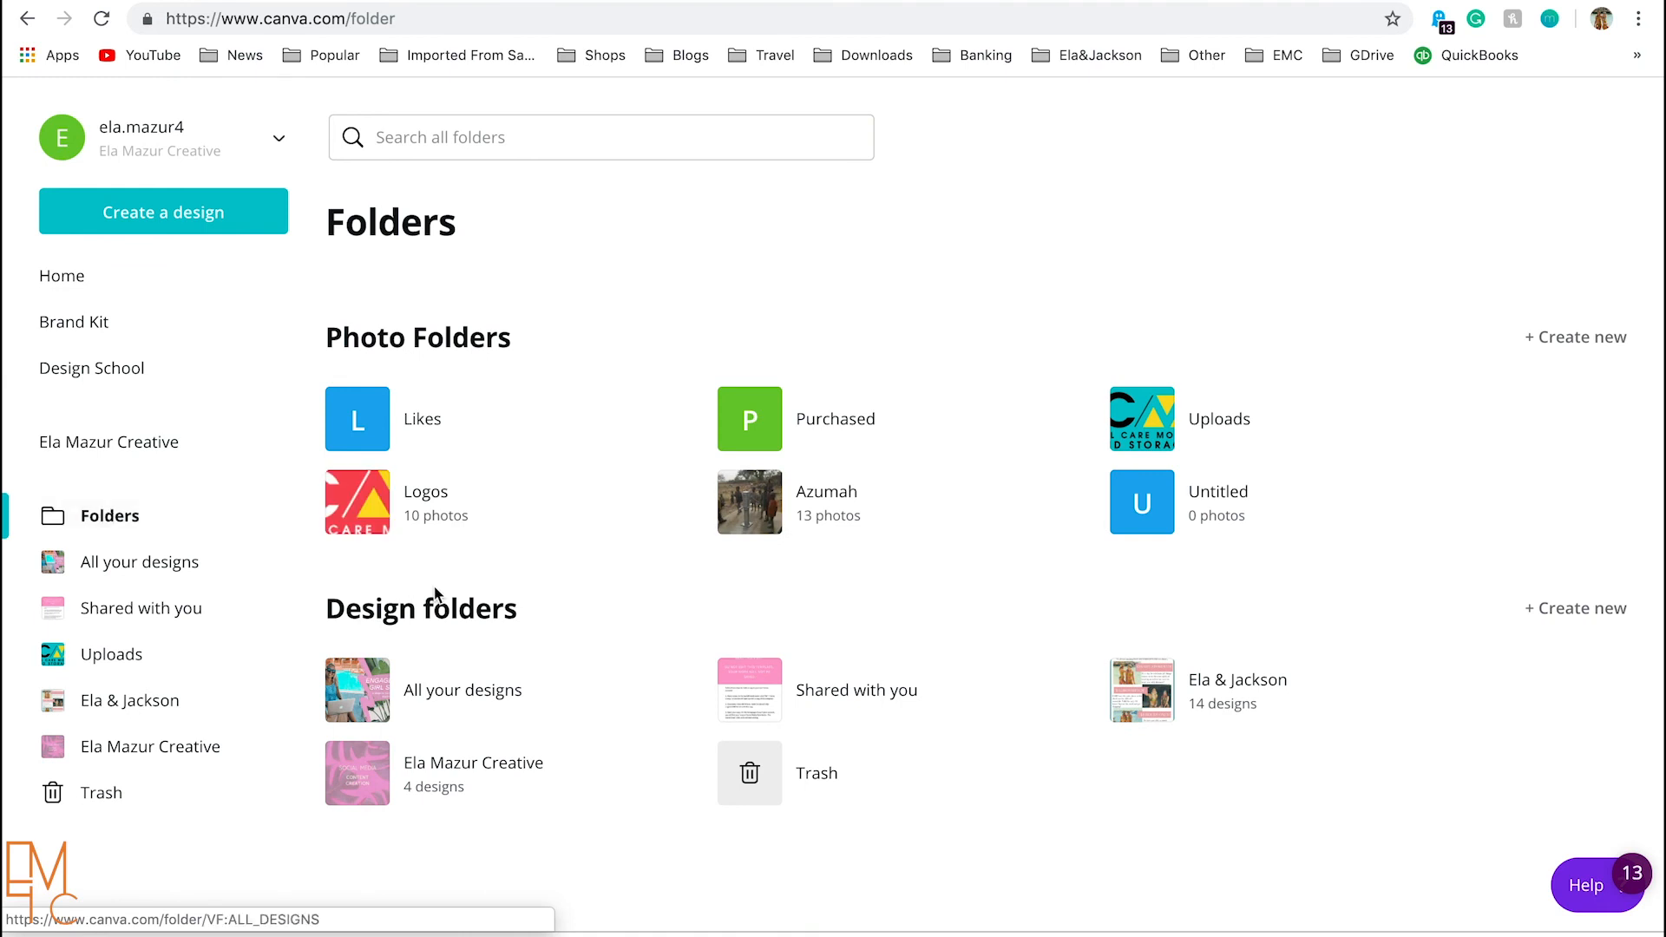
{"action": "left_click", "coordinate": [1585, 345]}
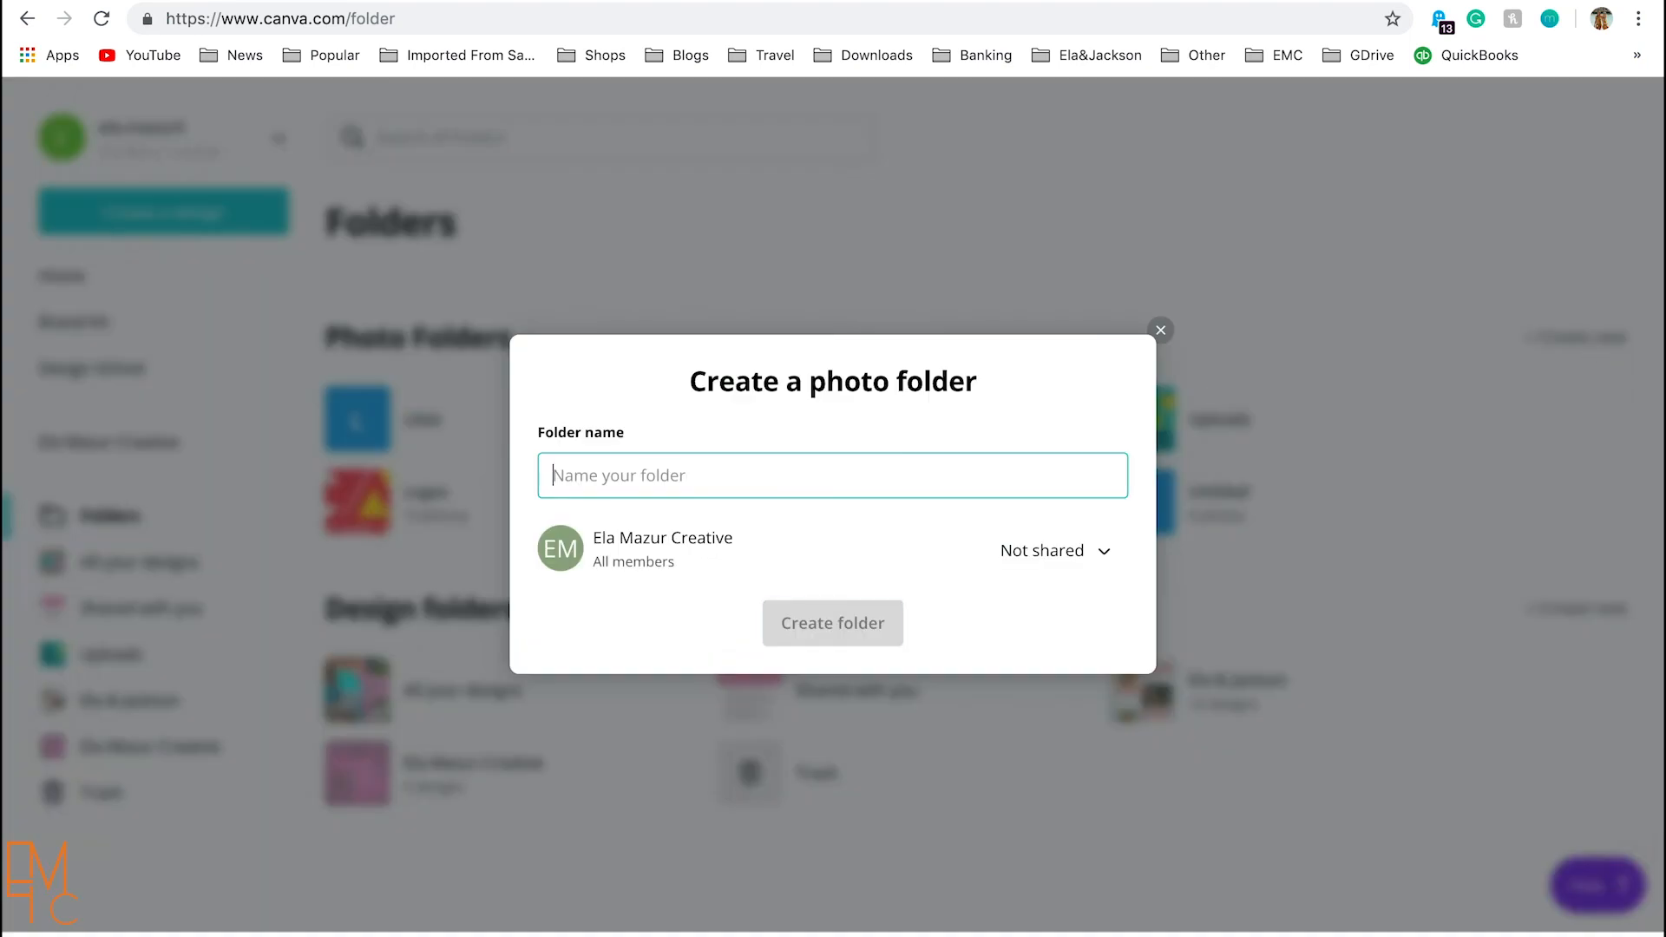
{"action": "type", "text": "Youtube"}
{"action": "key", "text": "BackSpace"}
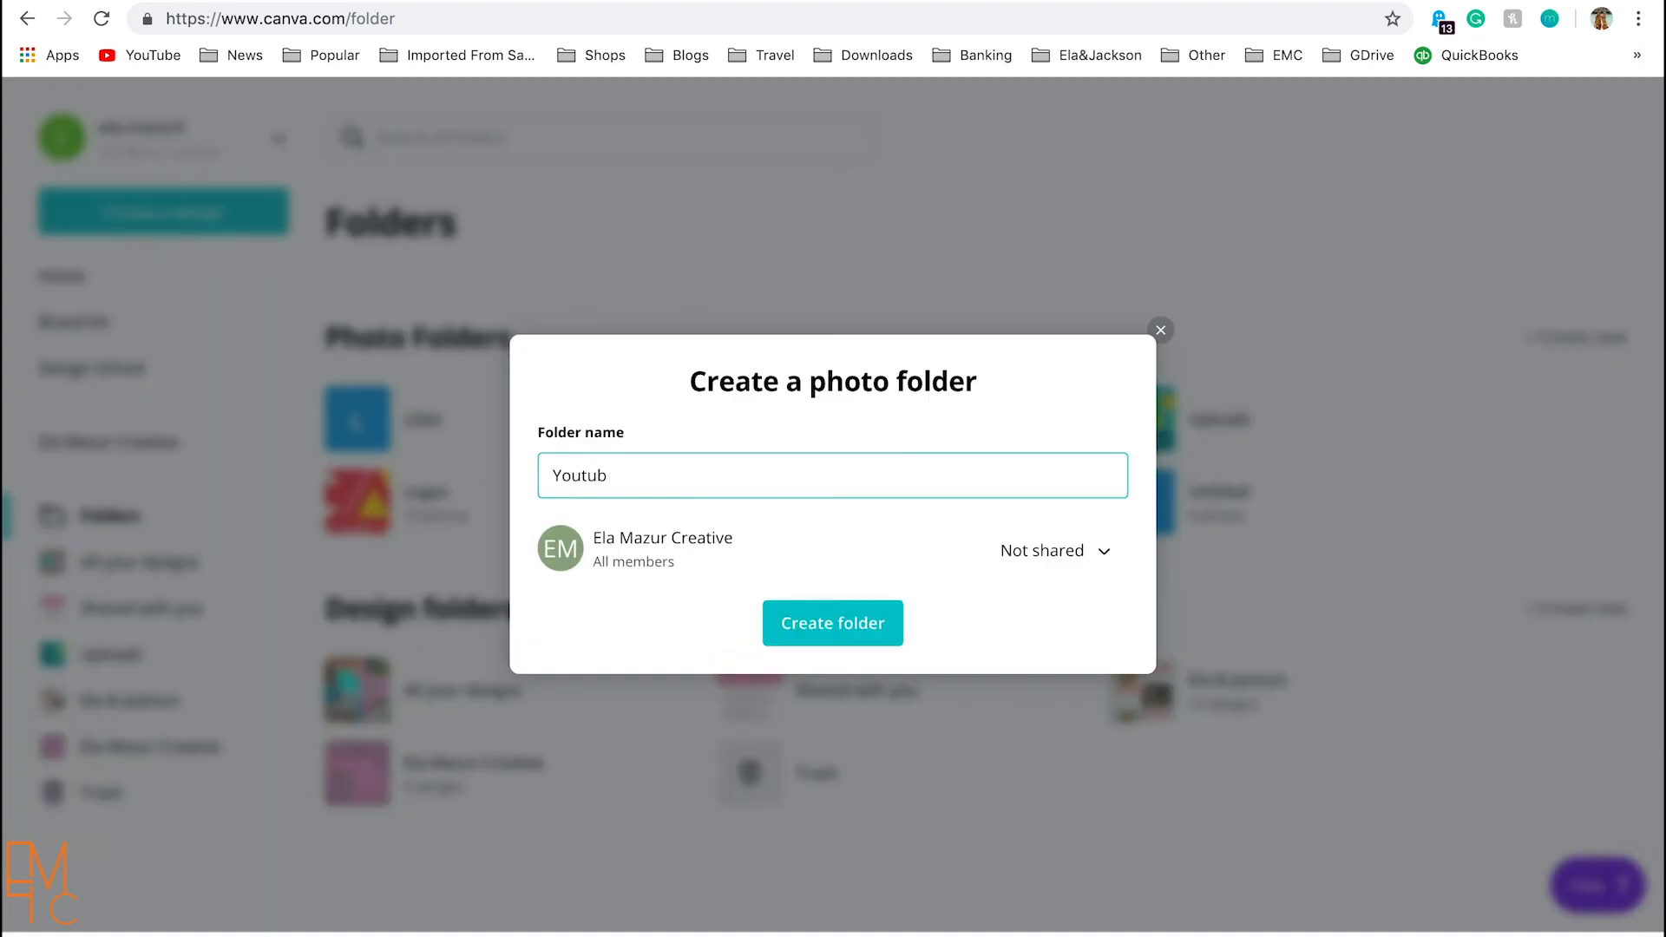
{"action": "type", "text": "e N"}
{"action": "key", "text": "BackSpace"}
{"action": "key", "text": "BackSpace"}
{"action": "type", "text": "Thumbnails"}
{"action": "left_click", "coordinate": [837, 625]}
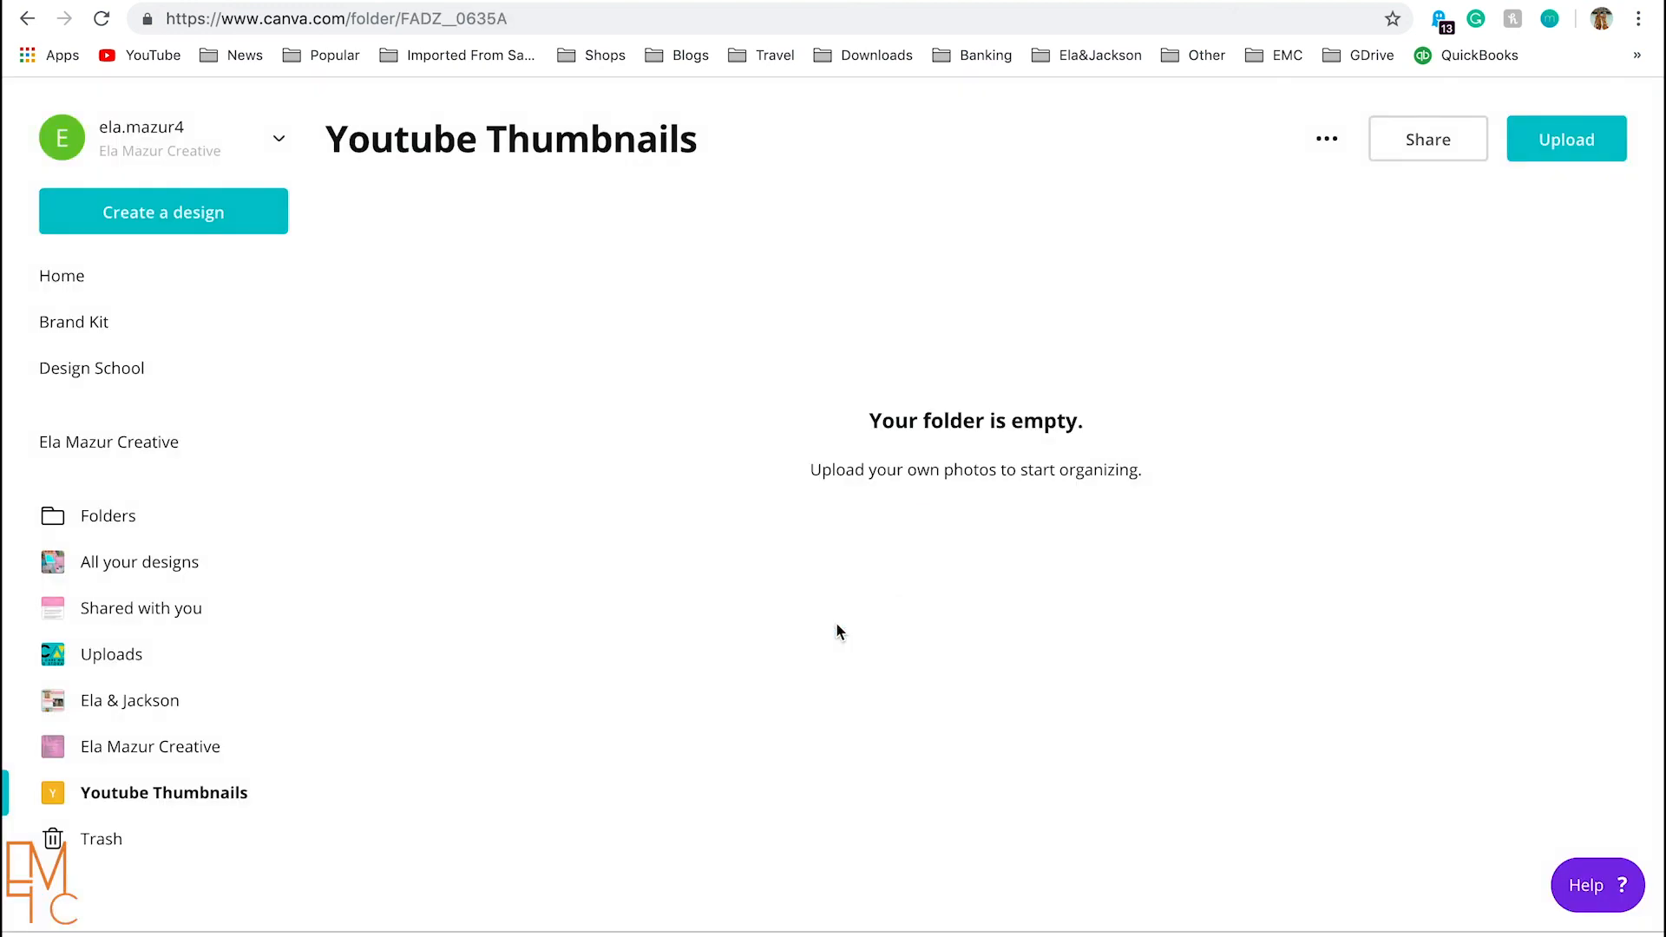
Step: Return to the homepage and try to move the "Youtube thumbnail - canva" design into the Youtube Thumbnails folder
{"action": "left_click", "coordinate": [82, 286]}
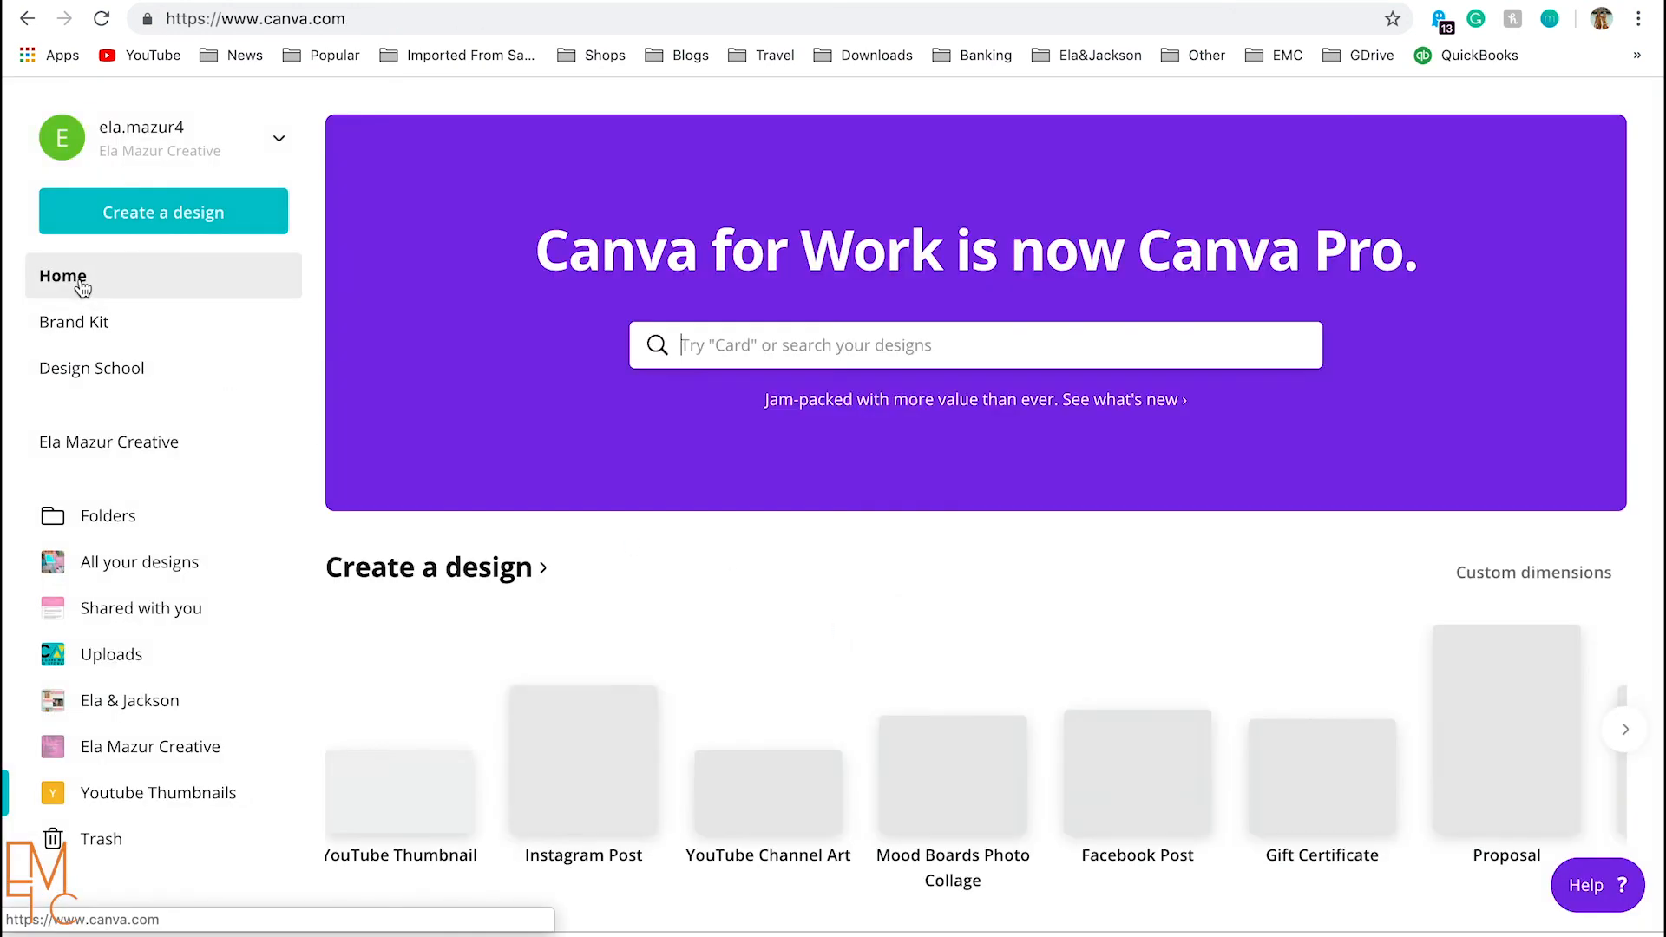
{"action": "scroll", "coordinate": [394, 668], "scroll_direction": "down", "scroll_amount": 4}
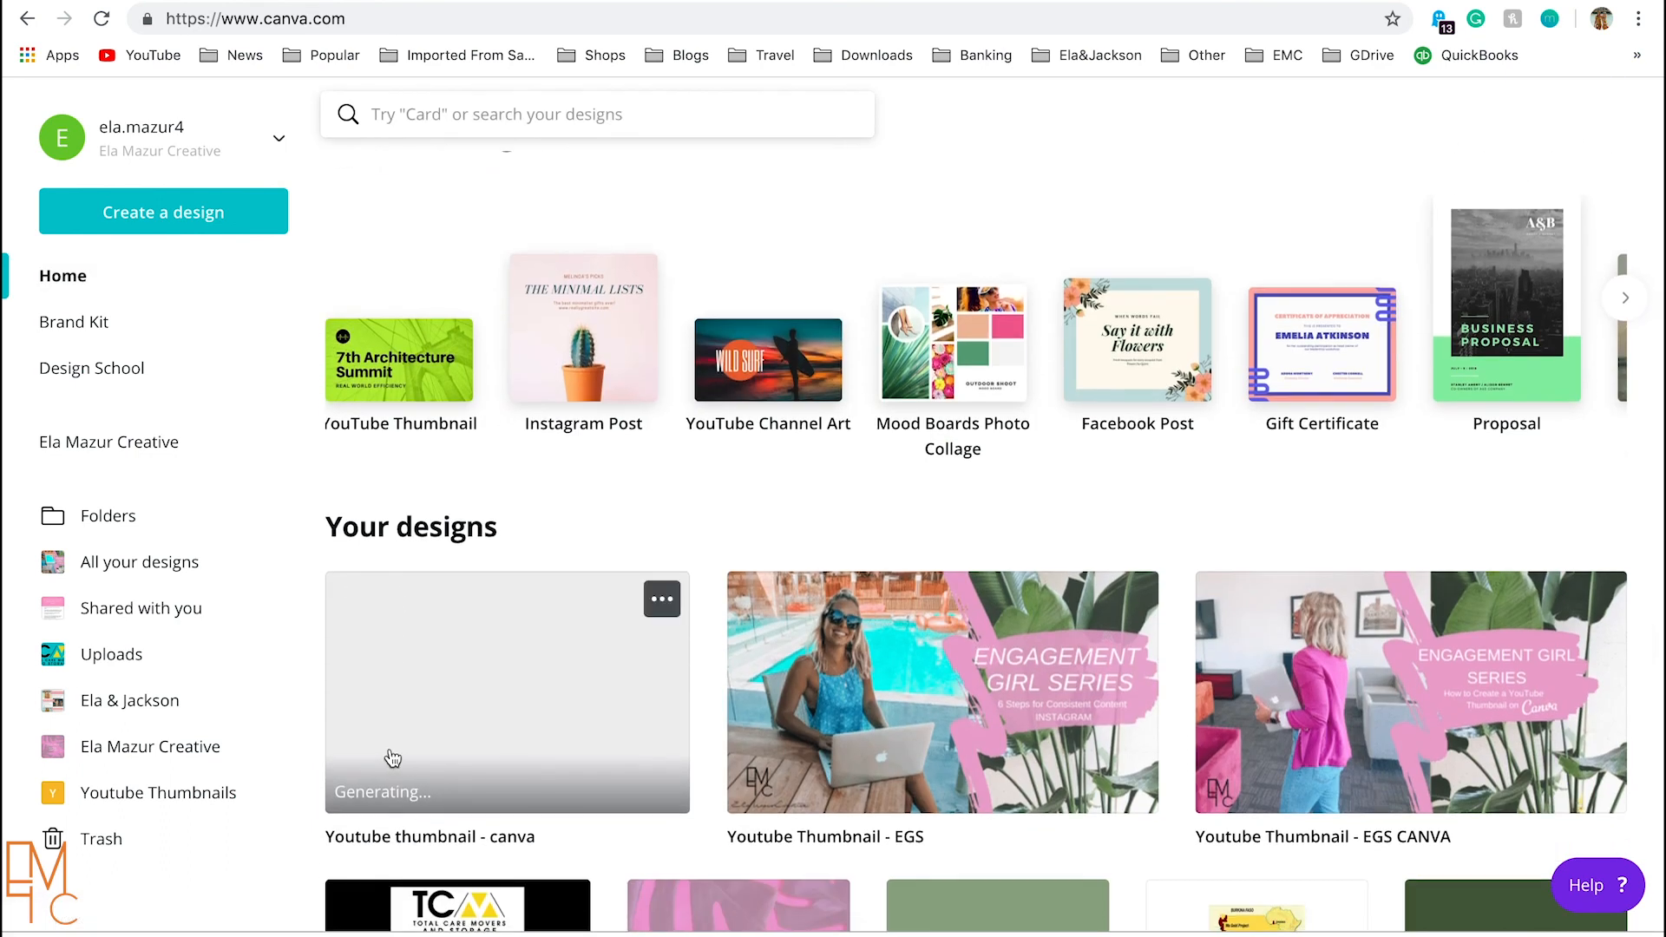
{"action": "left_click_drag", "start_coordinate": [401, 757], "coordinate": [178, 799]}
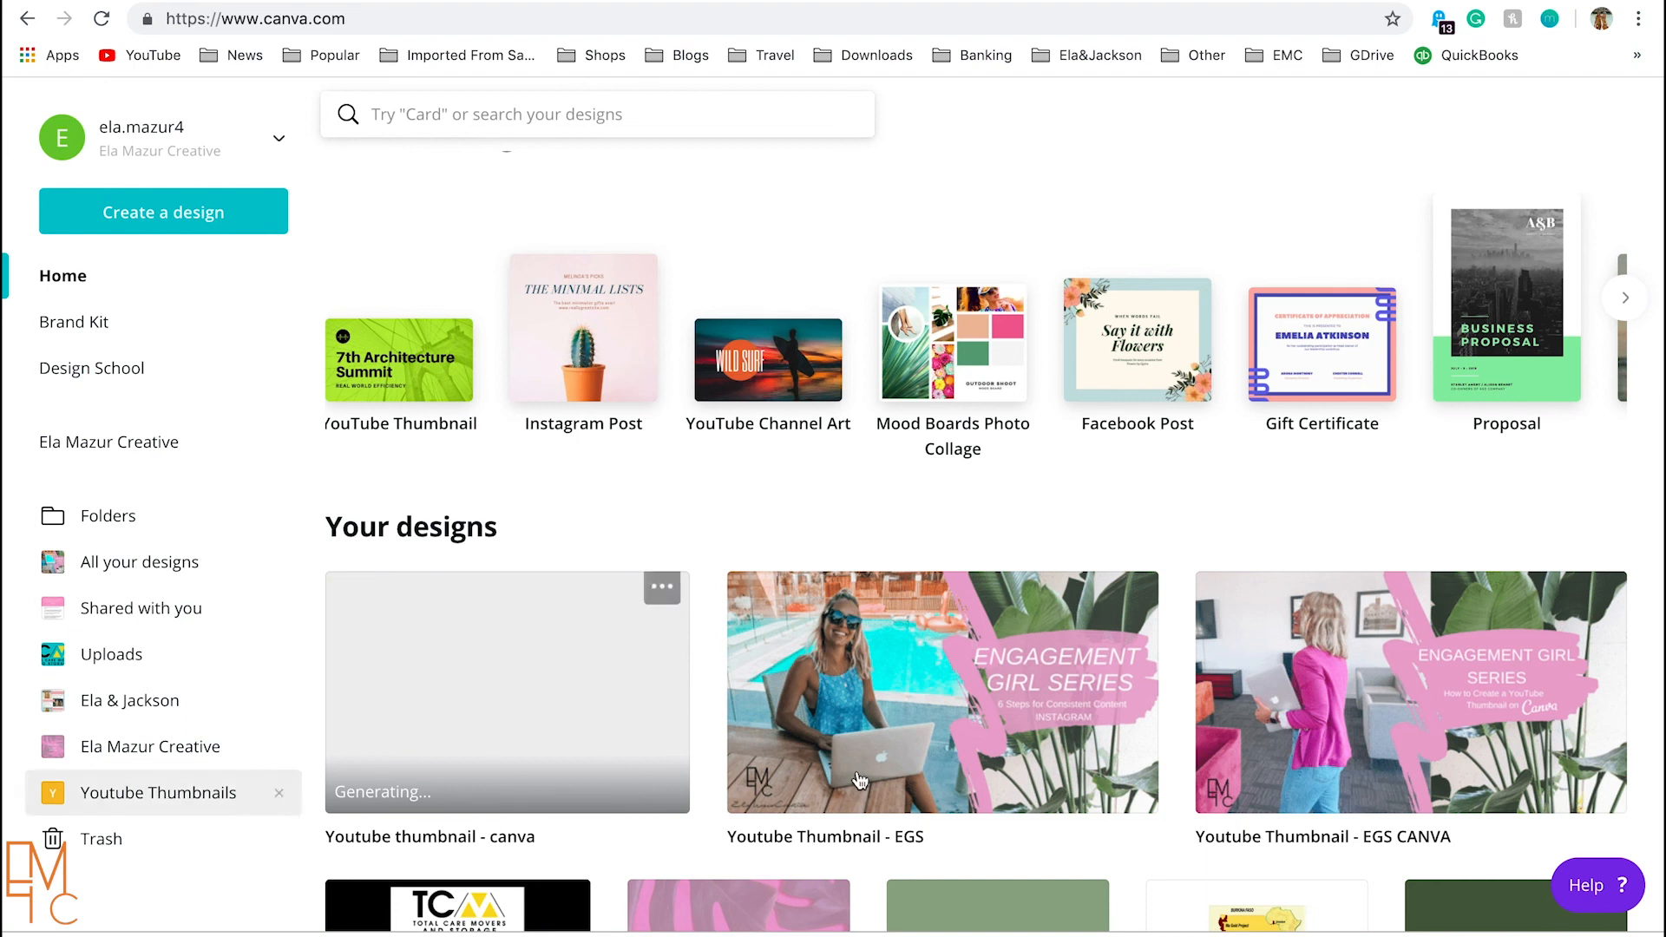
Step: Check the available destination folders for moving the "Youtube Thumbnail - EGS" design, and look over the saved designs
{"action": "left_click", "coordinate": [1132, 608]}
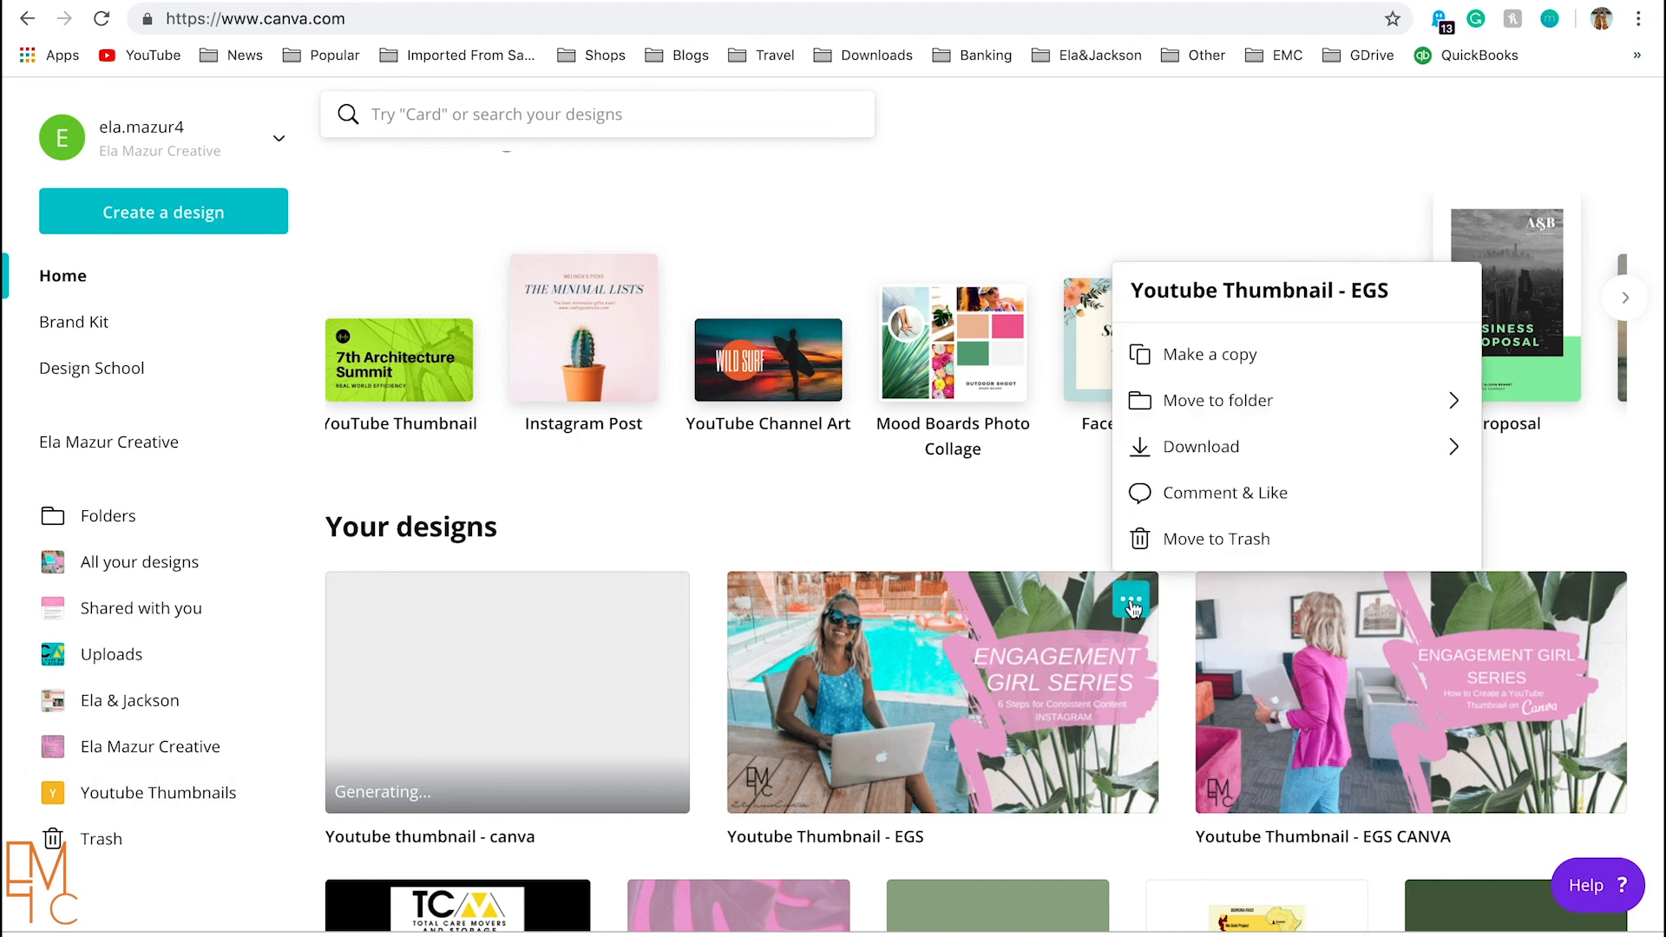
{"action": "left_click", "coordinate": [1224, 402]}
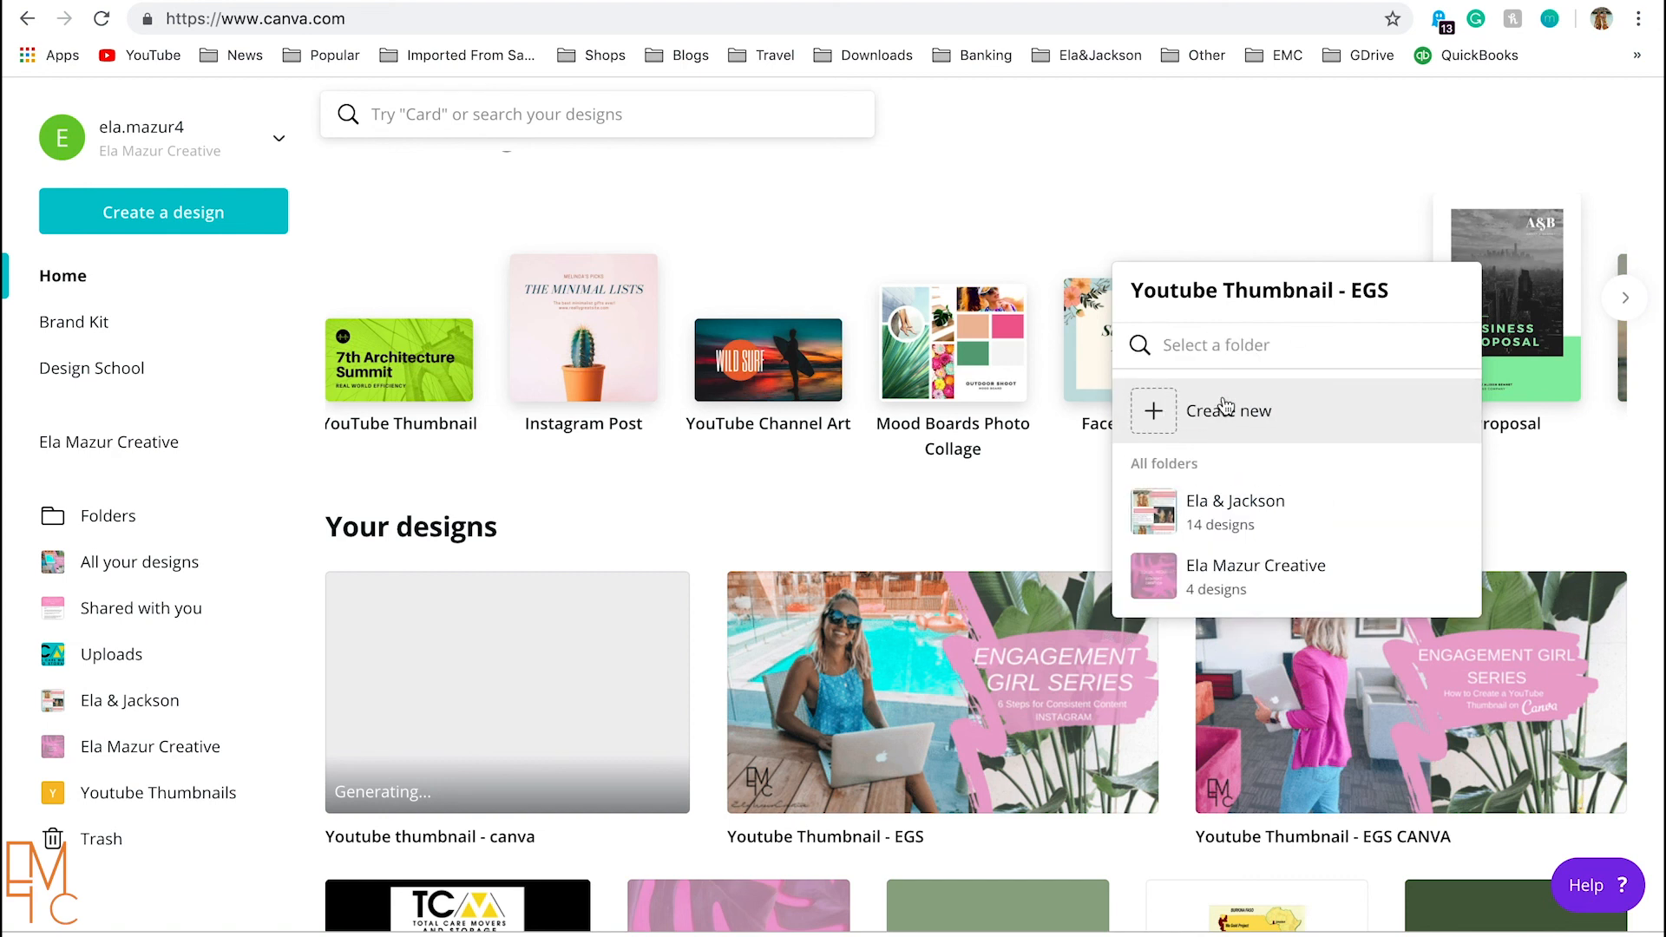
{"action": "left_click", "coordinate": [1232, 534]}
{"action": "scroll", "coordinate": [304, 700], "scroll_direction": "down", "scroll_amount": 3}
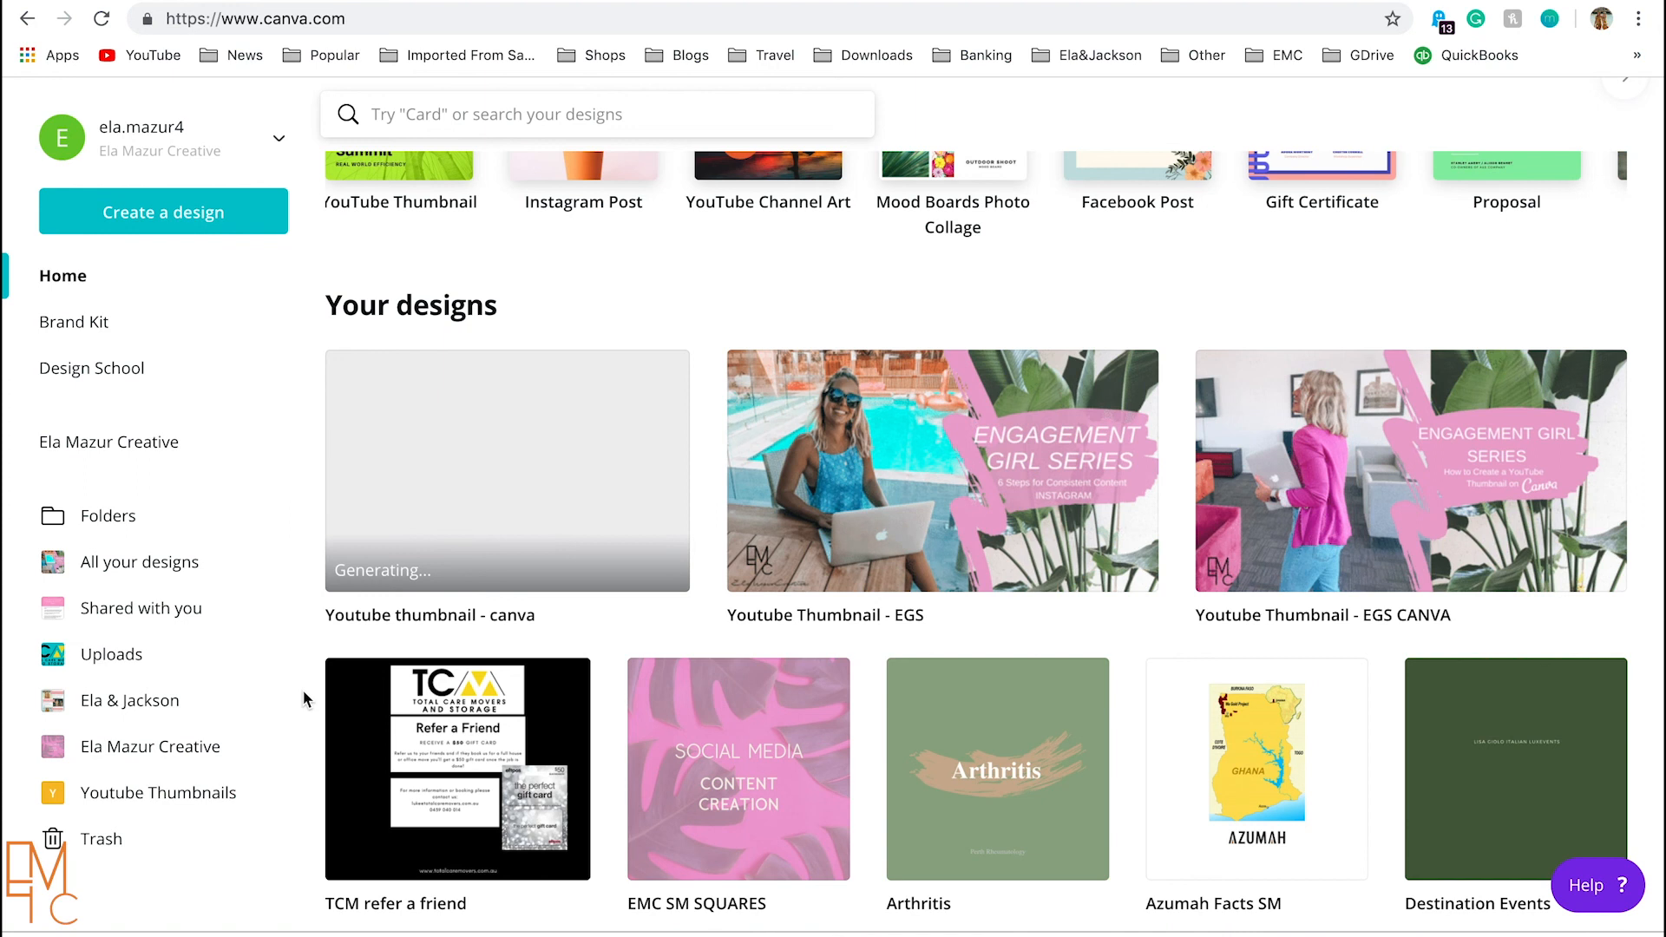
{"action": "left_click_drag", "start_coordinate": [924, 484], "coordinate": [903, 599]}
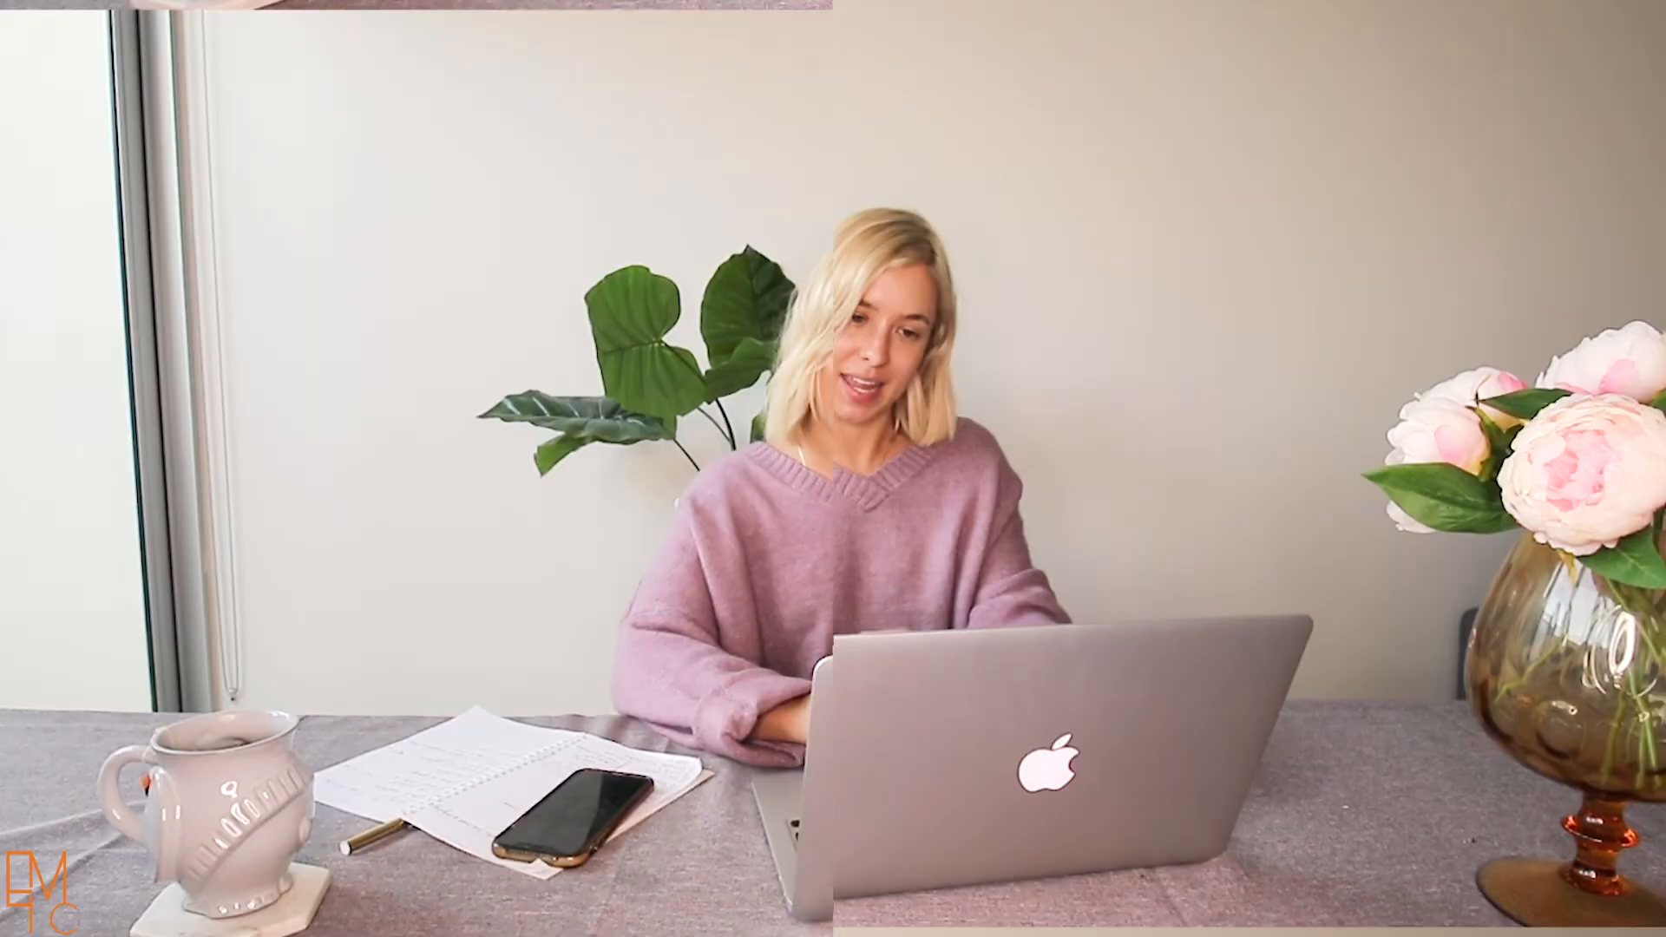